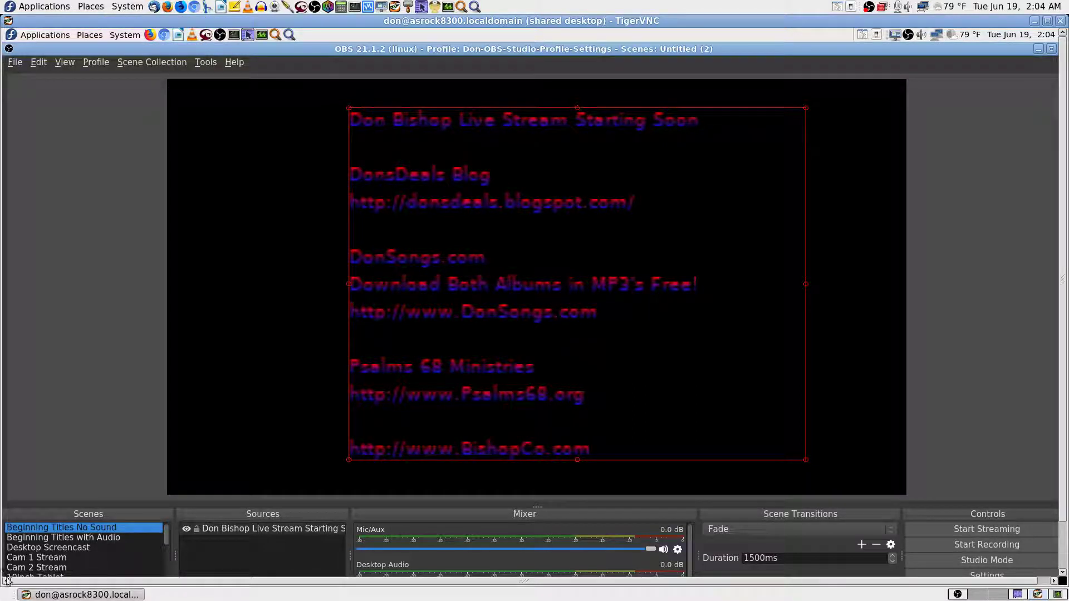
Step: Show the remote desktop full screen and check the Desktop Screencast scene's mixer channels, returning to Beginning Titles No Sound
key("F8")
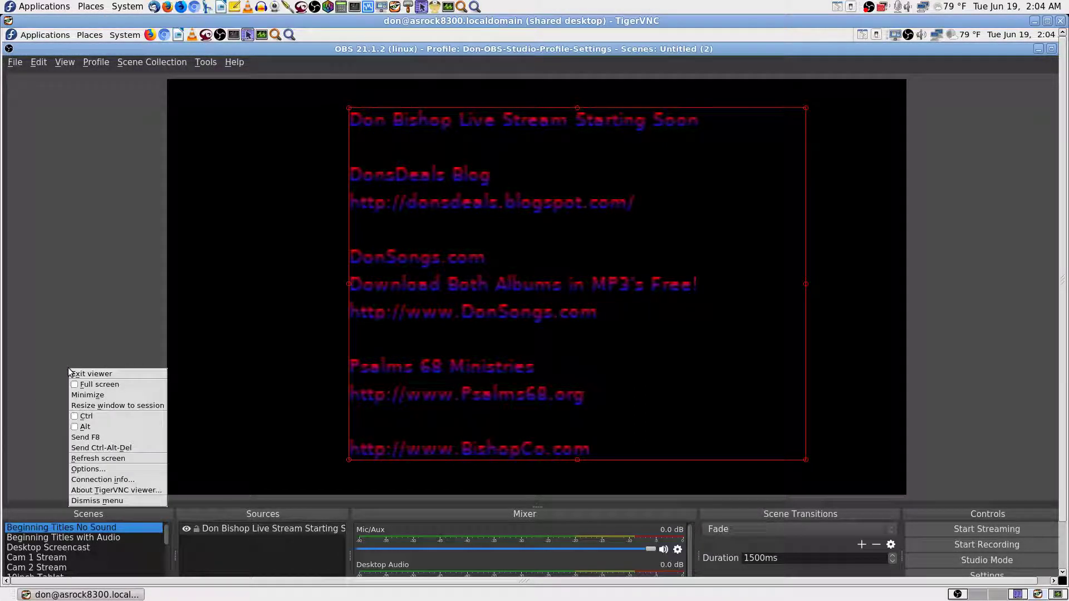
left_click(94, 385)
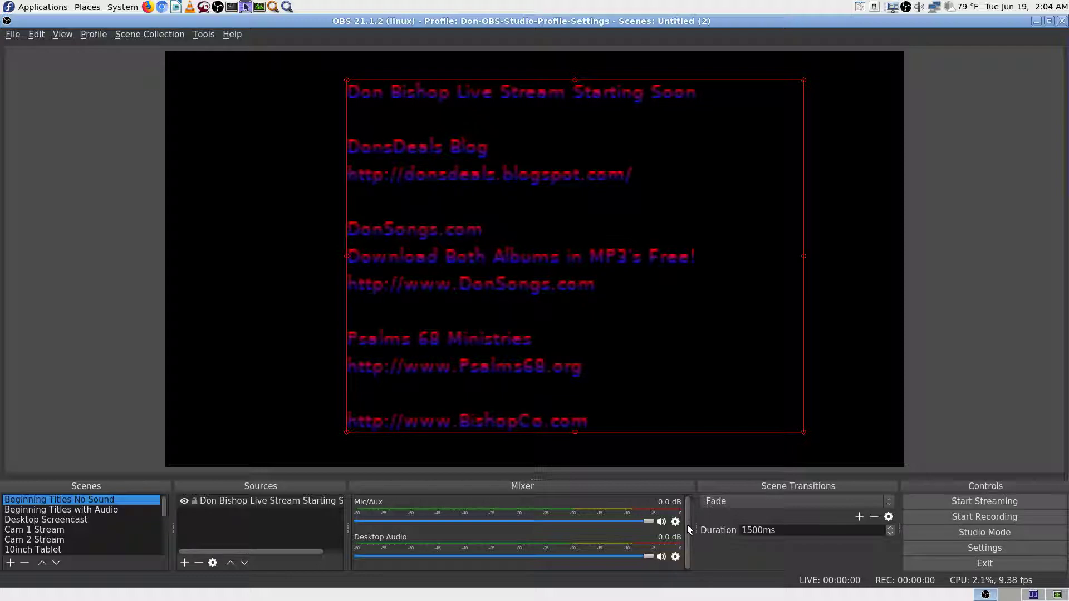
left_click(81, 520)
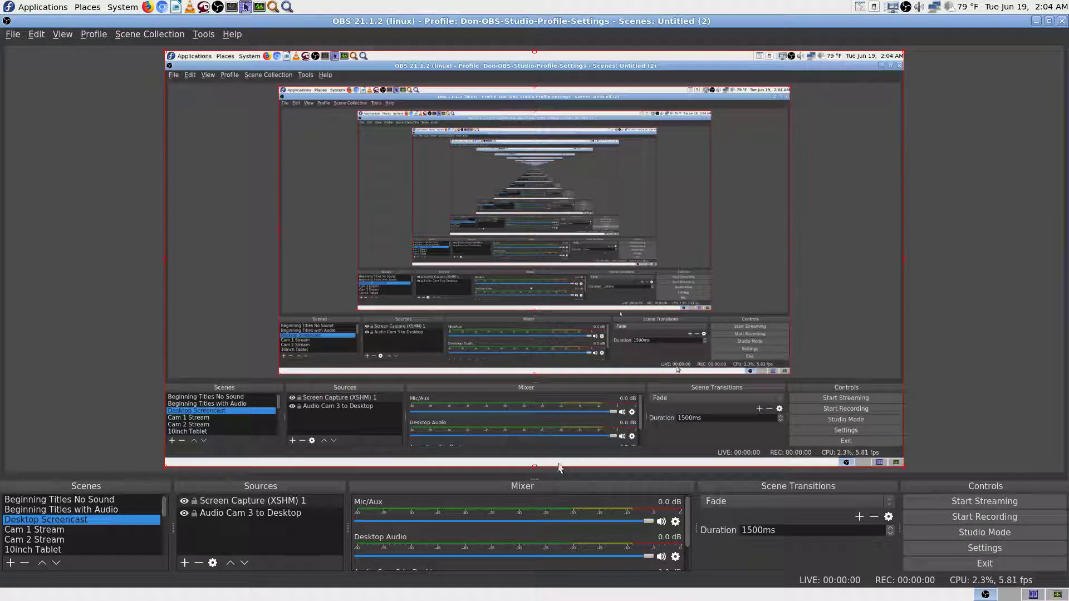
left_click(688, 561)
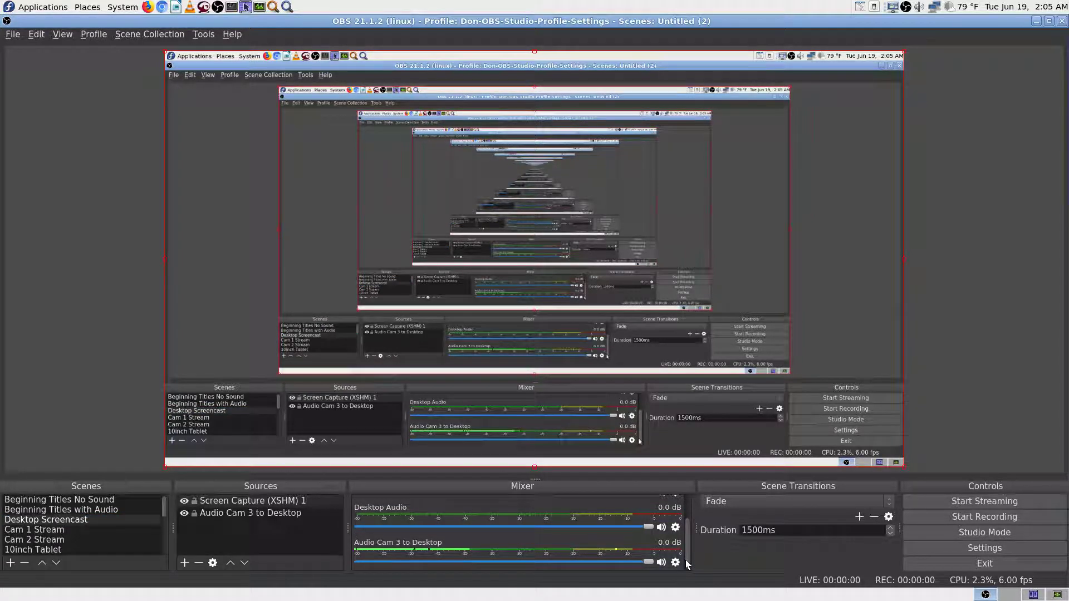
left_click(693, 506)
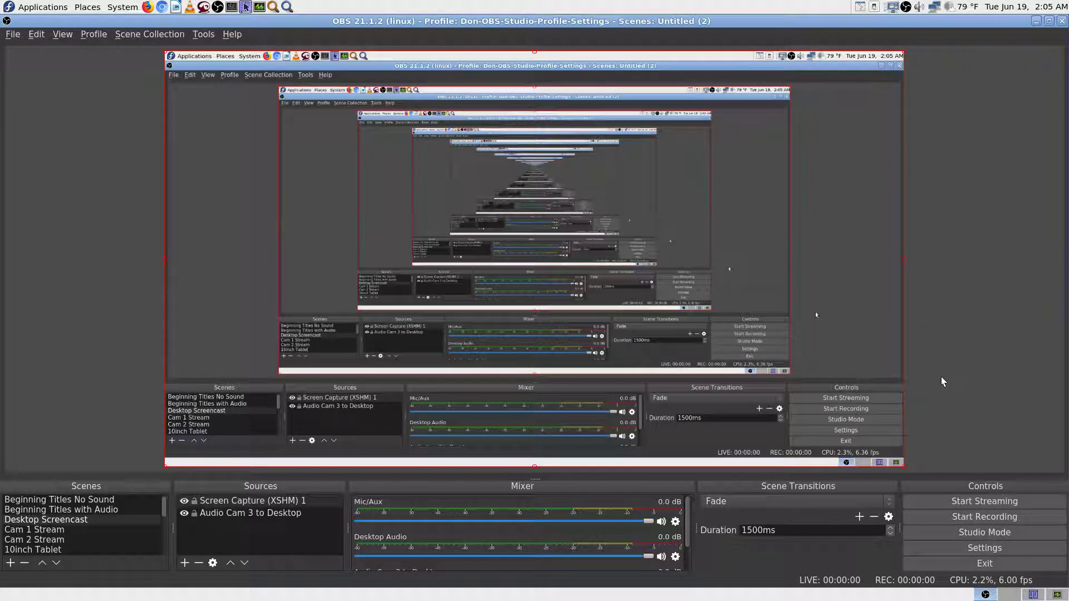
left_click(112, 500)
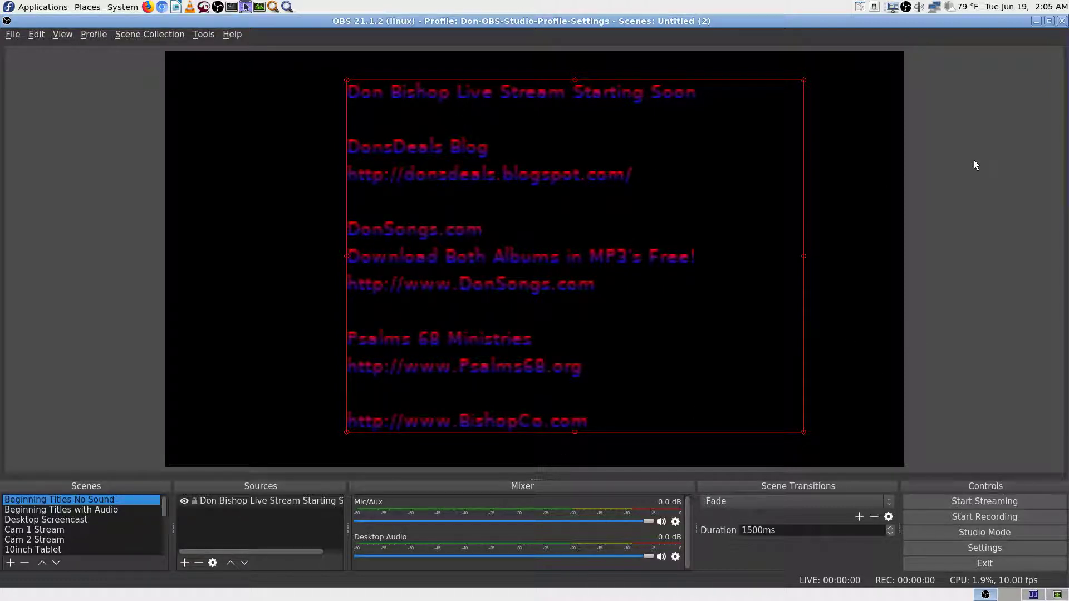
Step: Leave full-screen view to look at the local OBS 0.16.6 workspace, and return to the full-screen remote desktop in TigerVNC
key("F8")
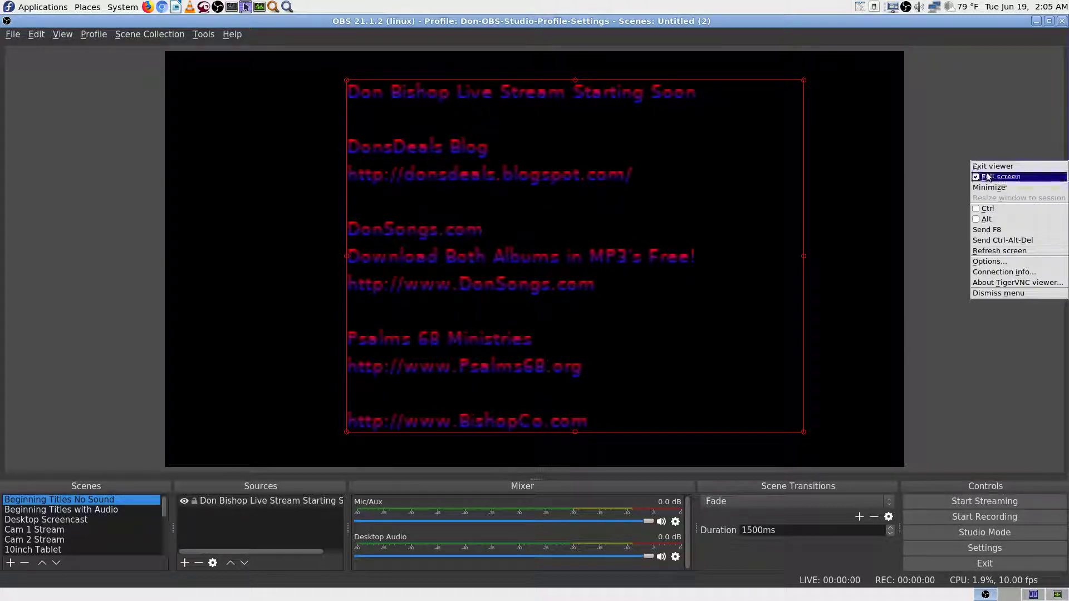
left_click(987, 177)
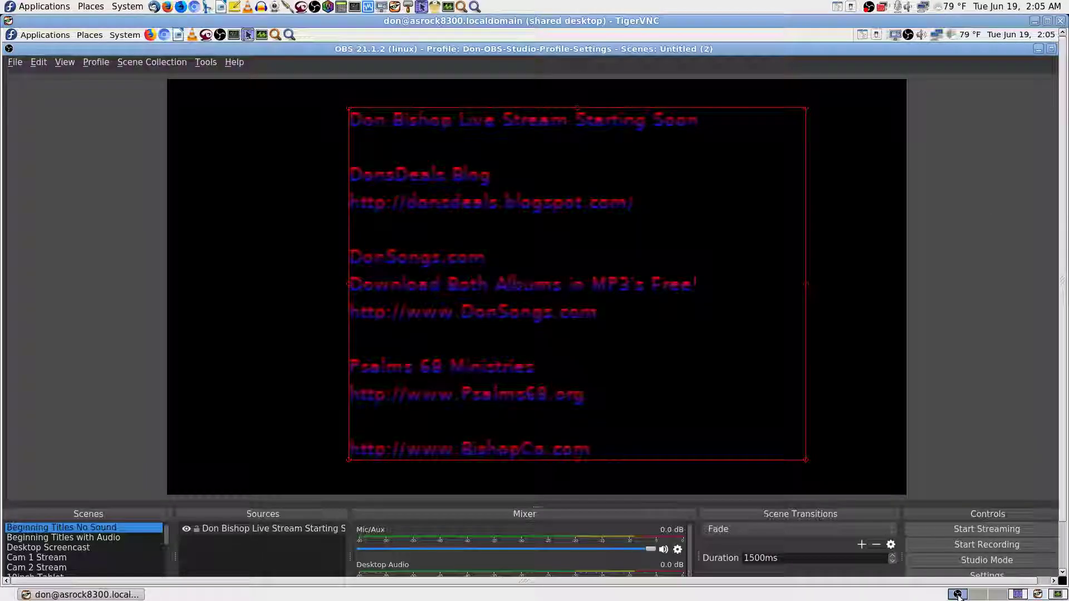
left_click(959, 595)
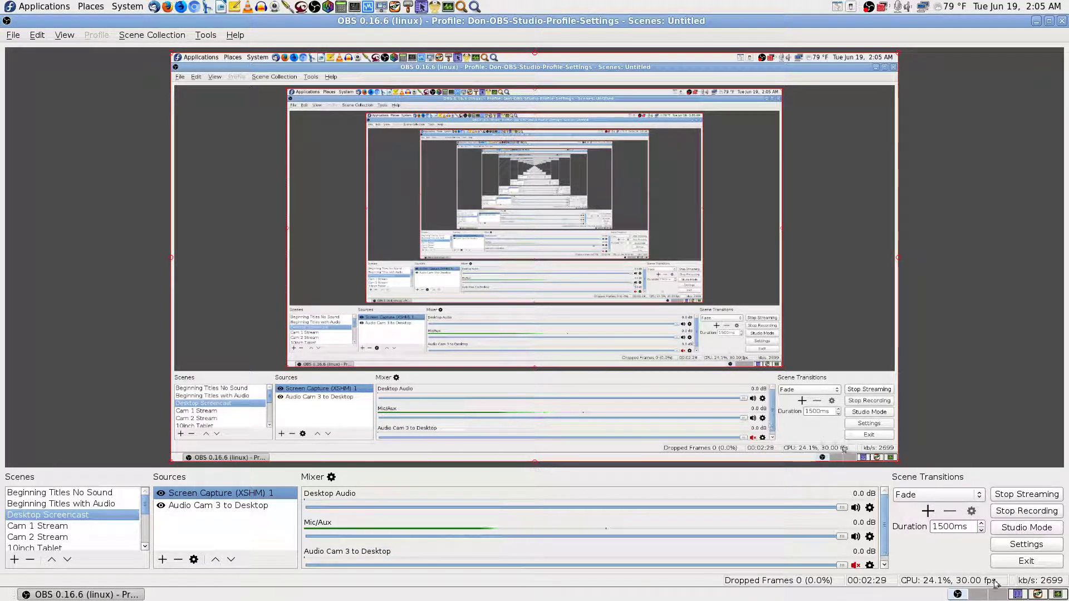
left_click(1039, 594)
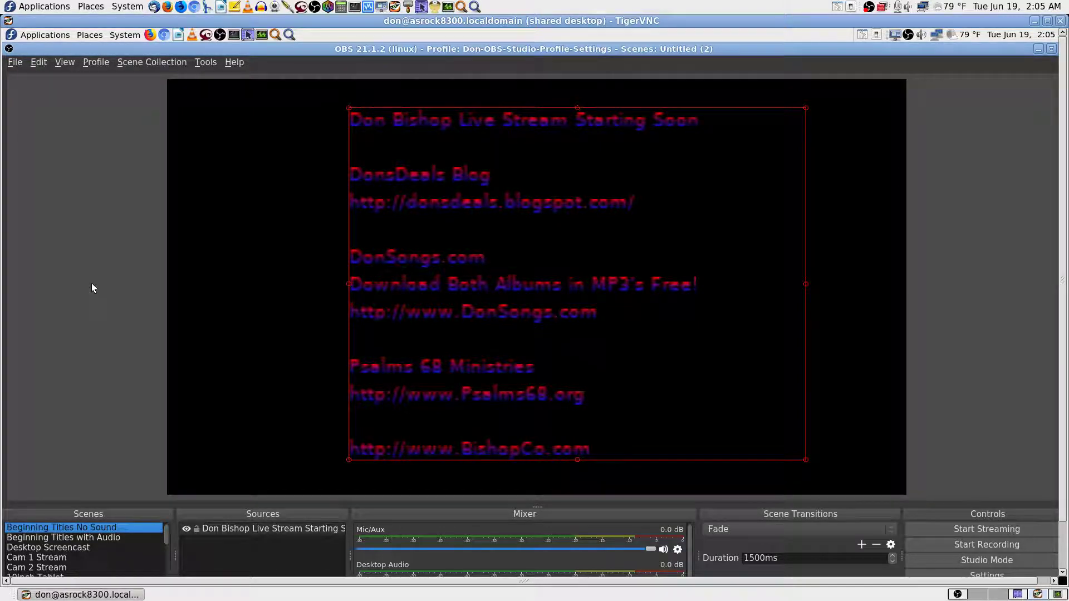
key("F8")
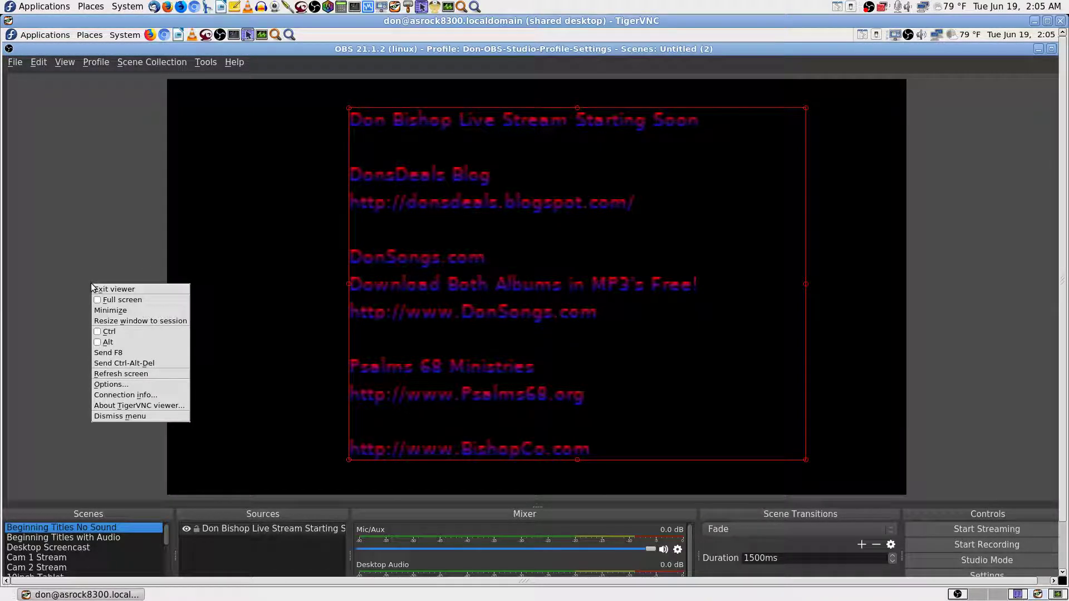
left_click(113, 300)
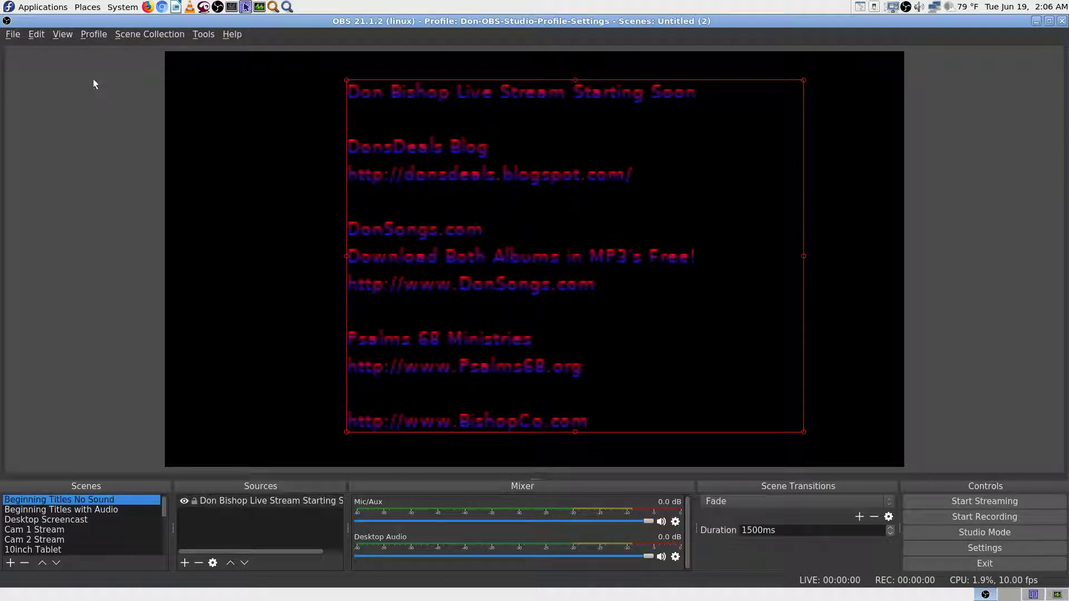
Step: Examine the available profiles and the profile management commands without changing the active profile
left_click(94, 35)
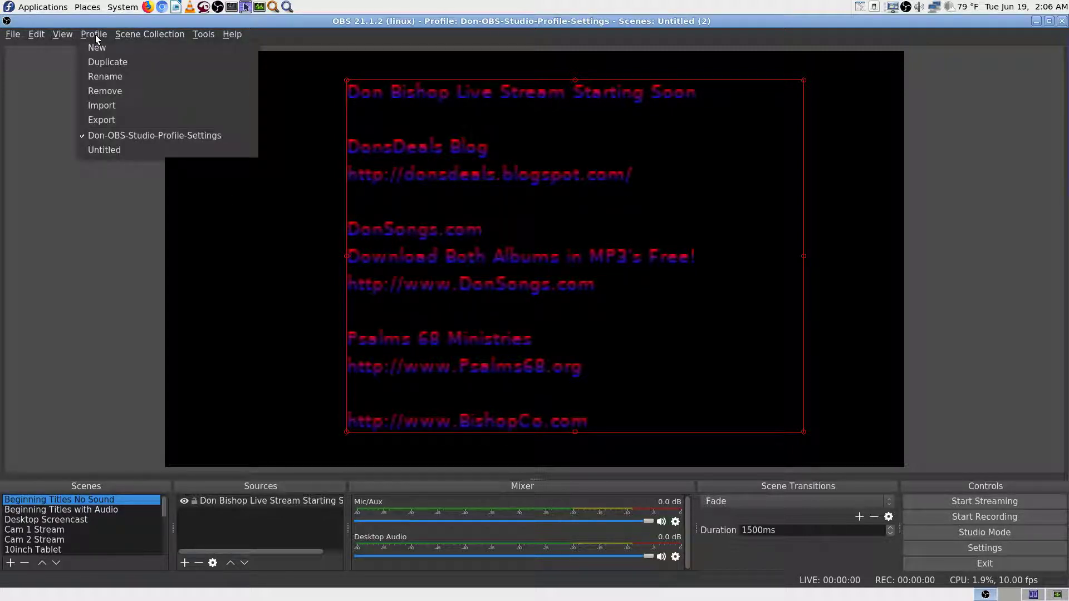
left_click(106, 146)
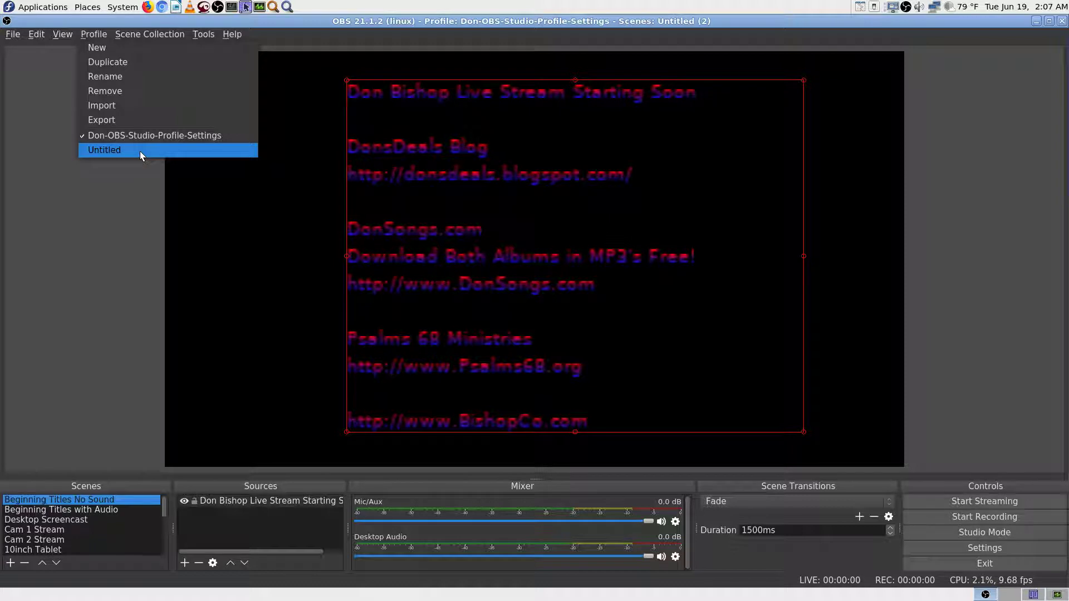
left_click(96, 212)
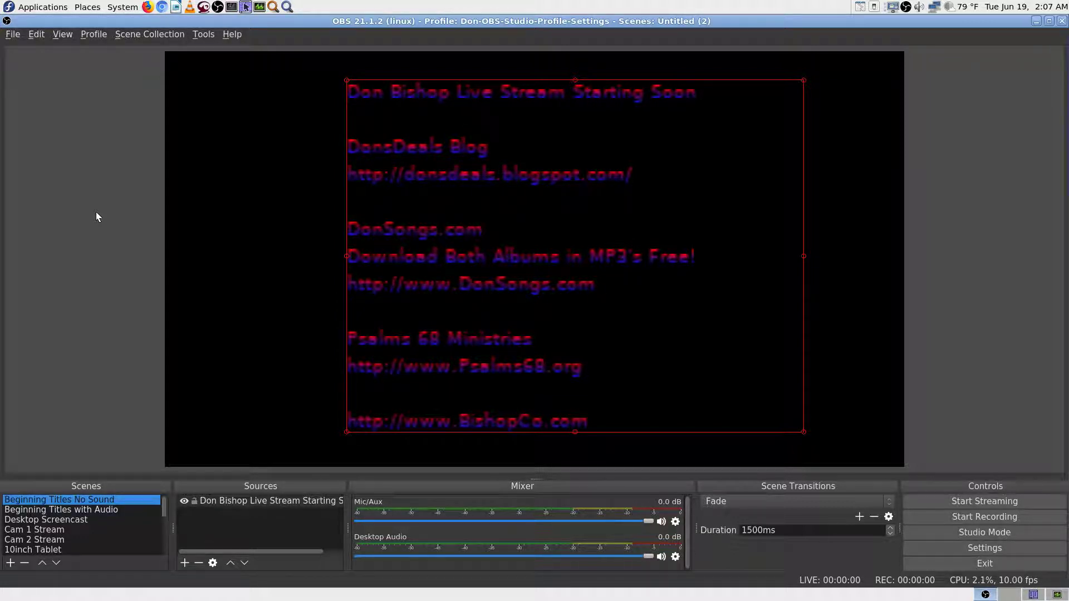
left_click(91, 36)
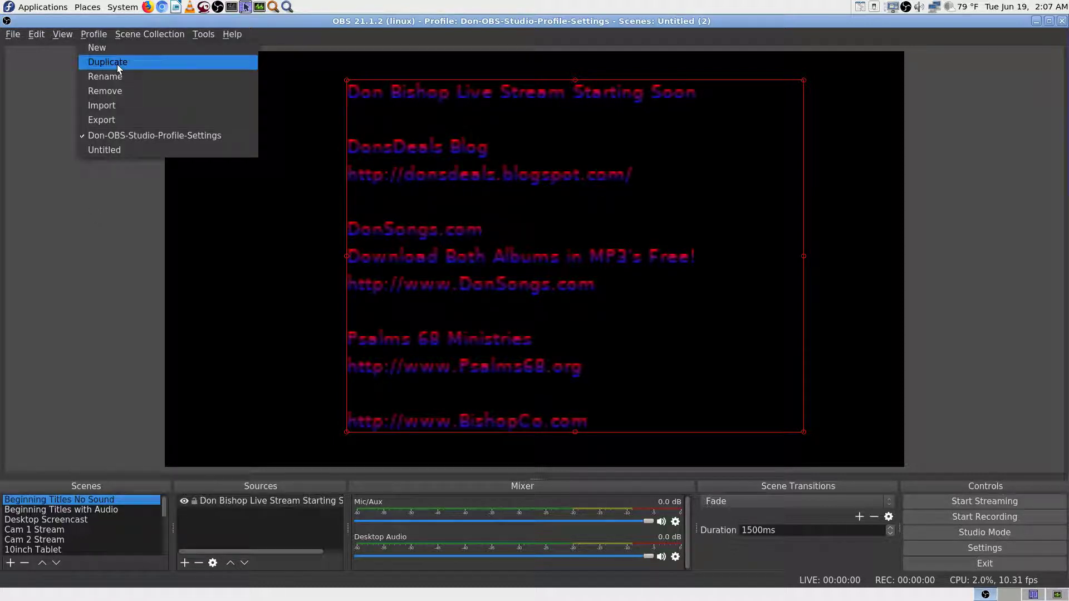
left_click(85, 278)
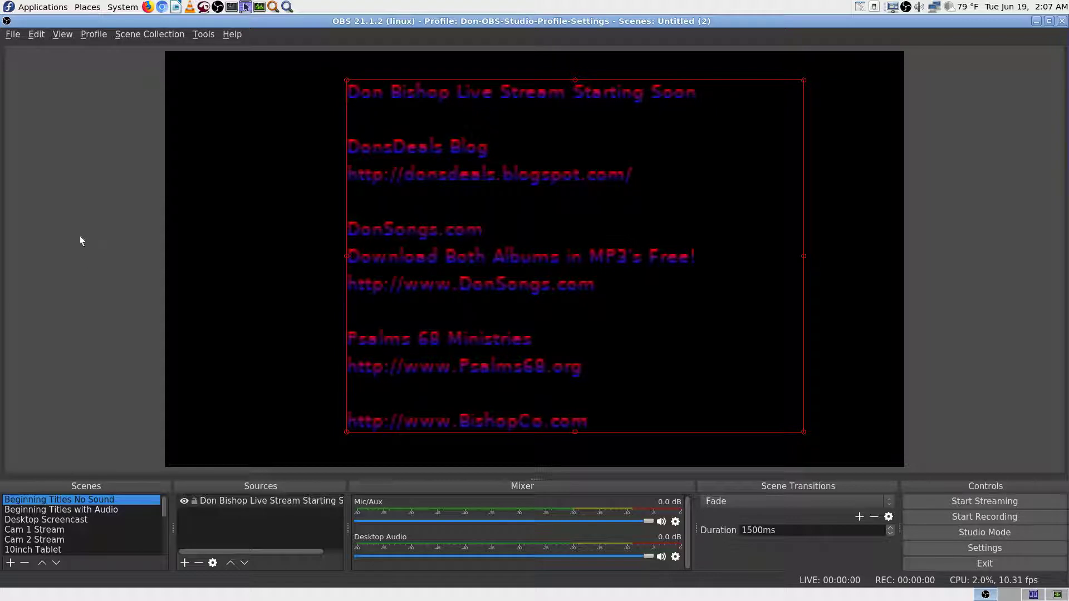
Step: Examine the available scene collections and compare them with the profile list, keeping the current collection
left_click(133, 35)
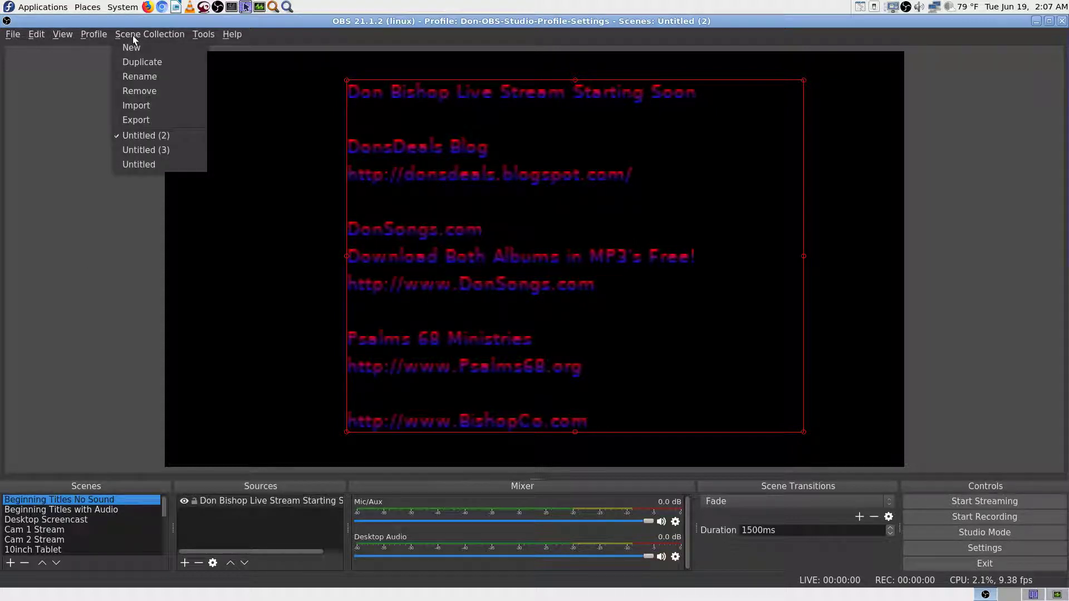
key("Left")
mouse_move(98, 37)
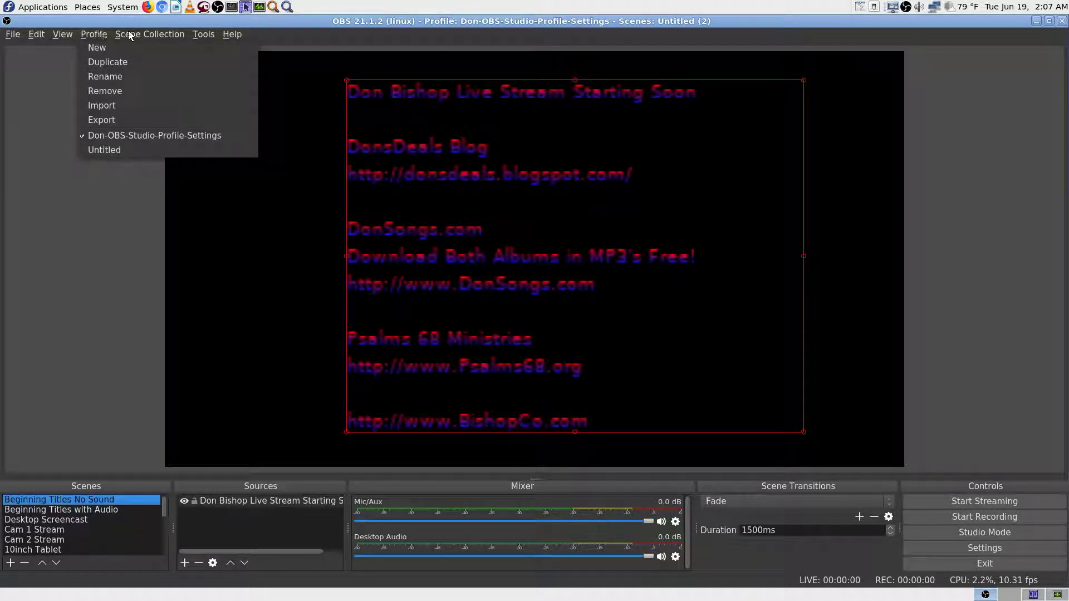
mouse_move(137, 36)
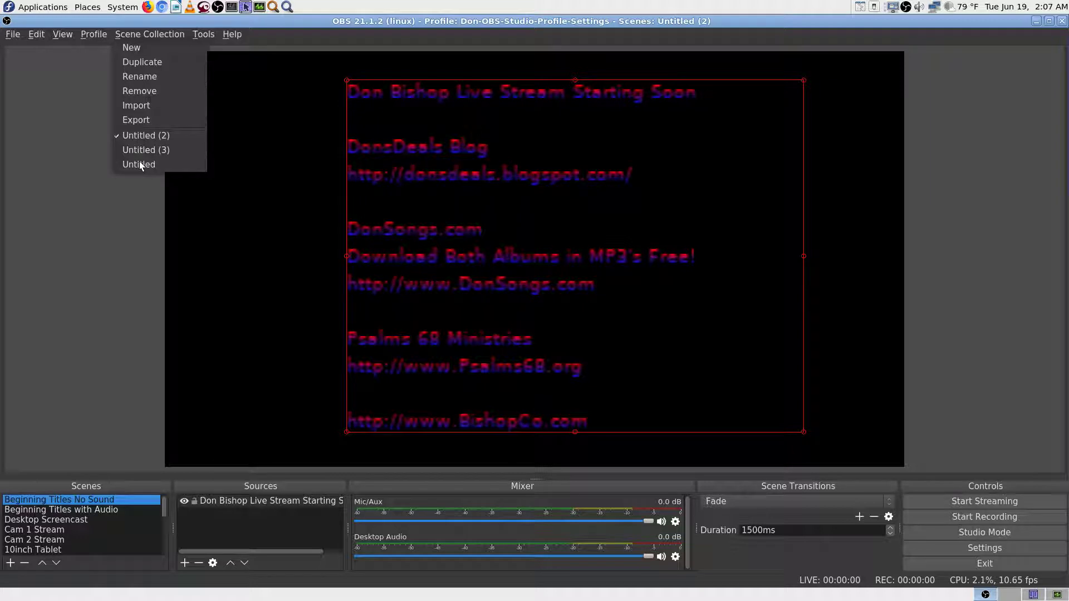
left_click(139, 145)
left_click(140, 149)
left_click(63, 142)
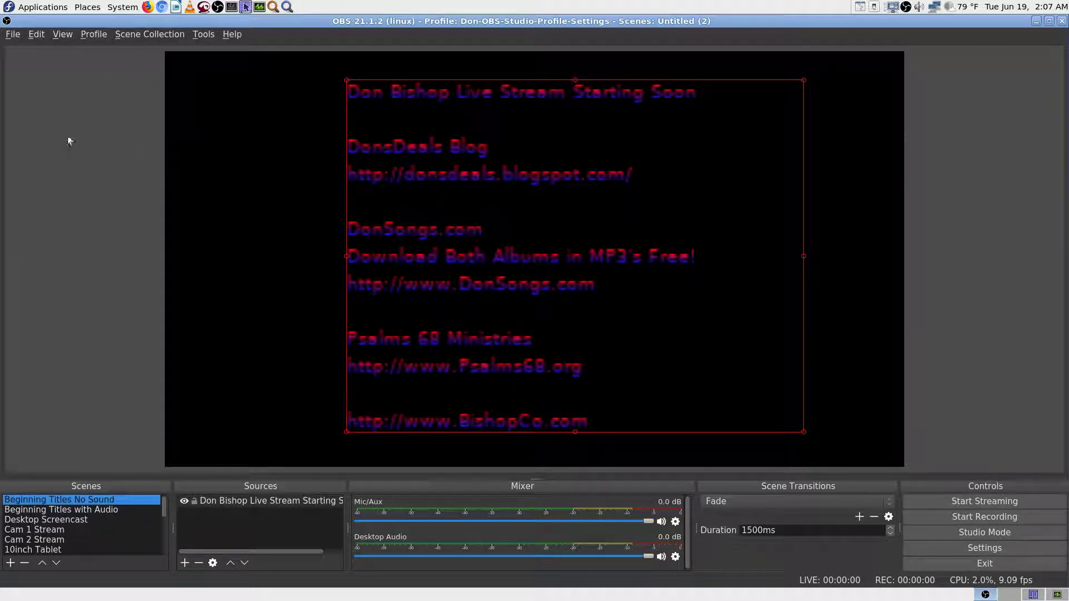
left_click(95, 36)
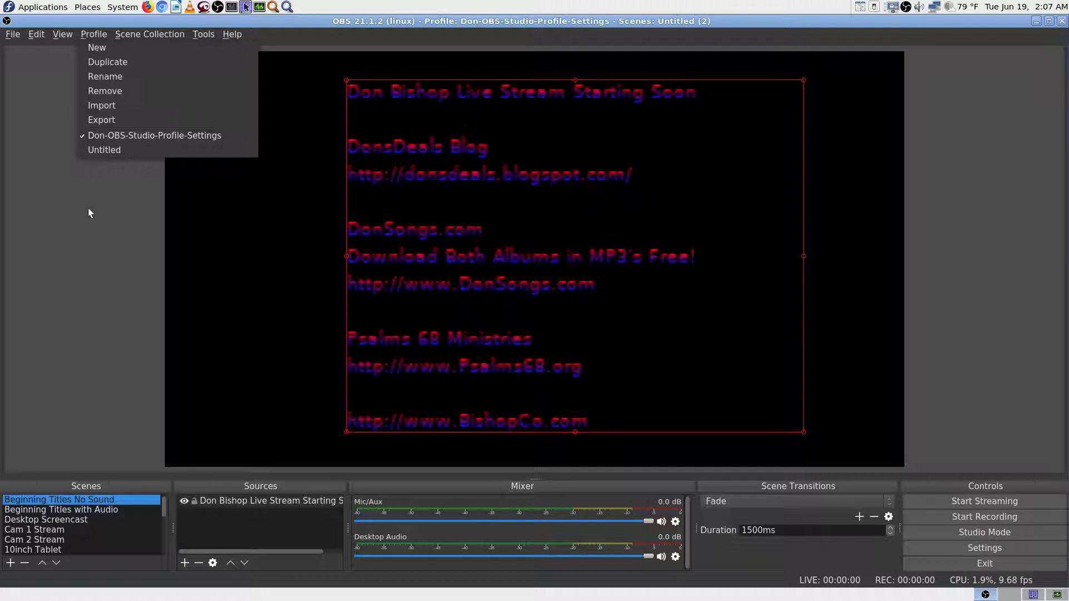
left_click(125, 195)
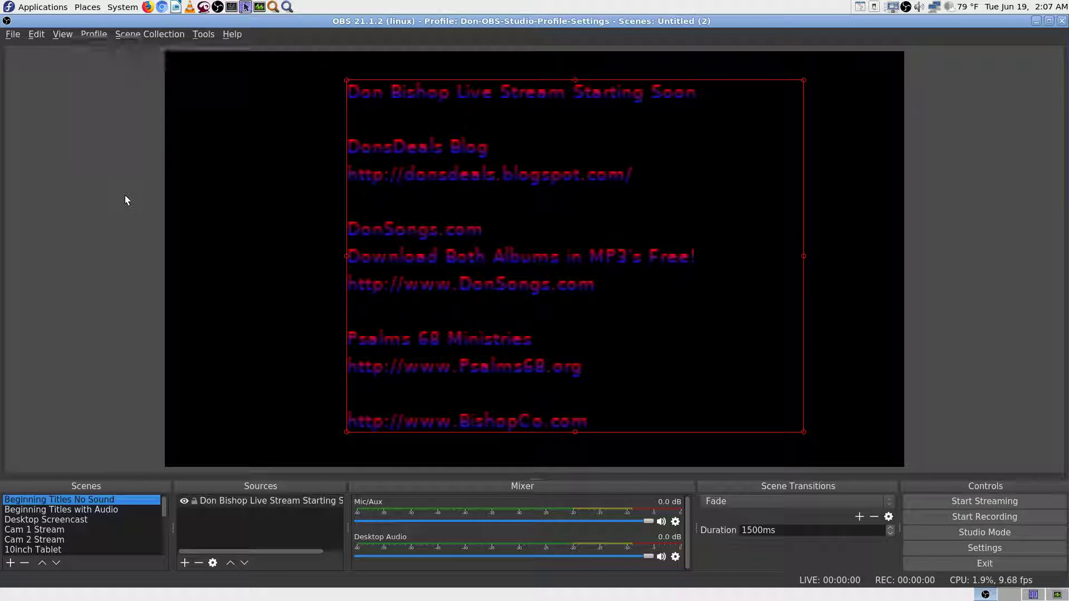
left_click(14, 35)
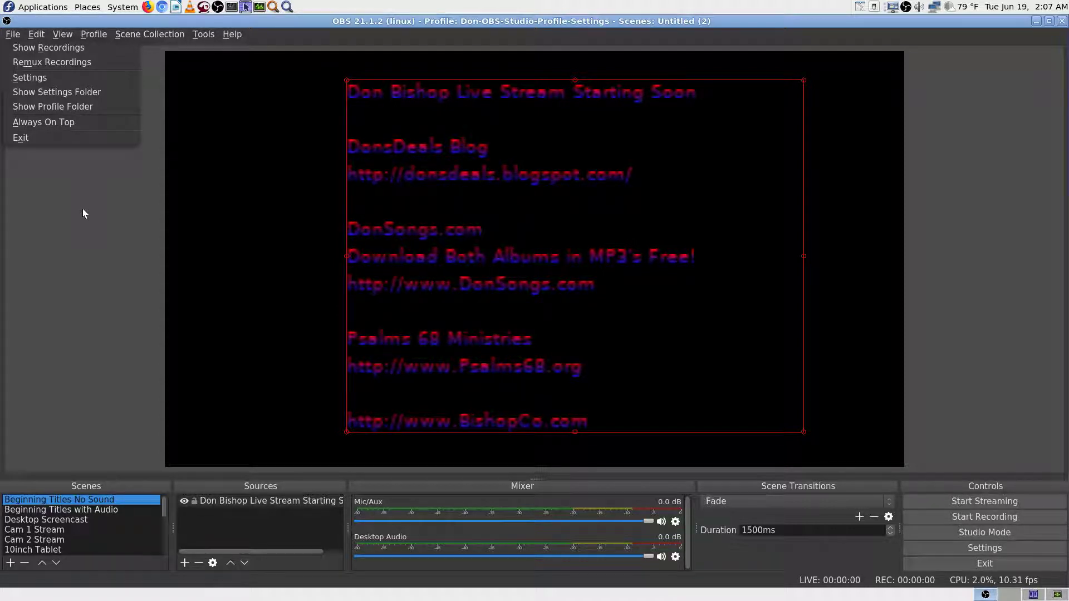
key("Escape")
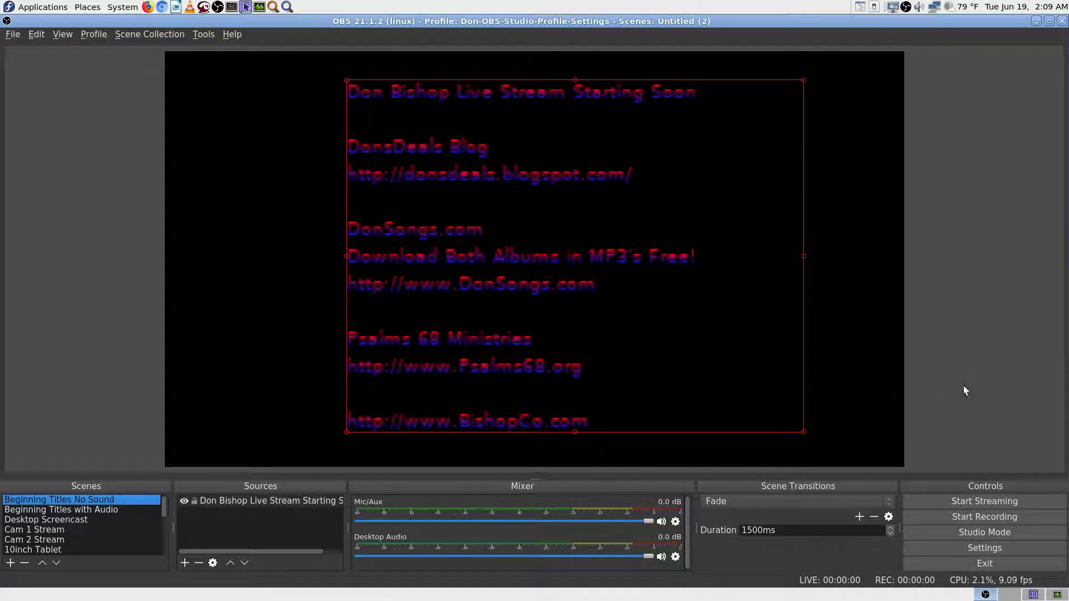
Step: View the Krusader and System Monitor workspaces on the remote desktop, and return to the OBS workspace
left_click(1035, 595)
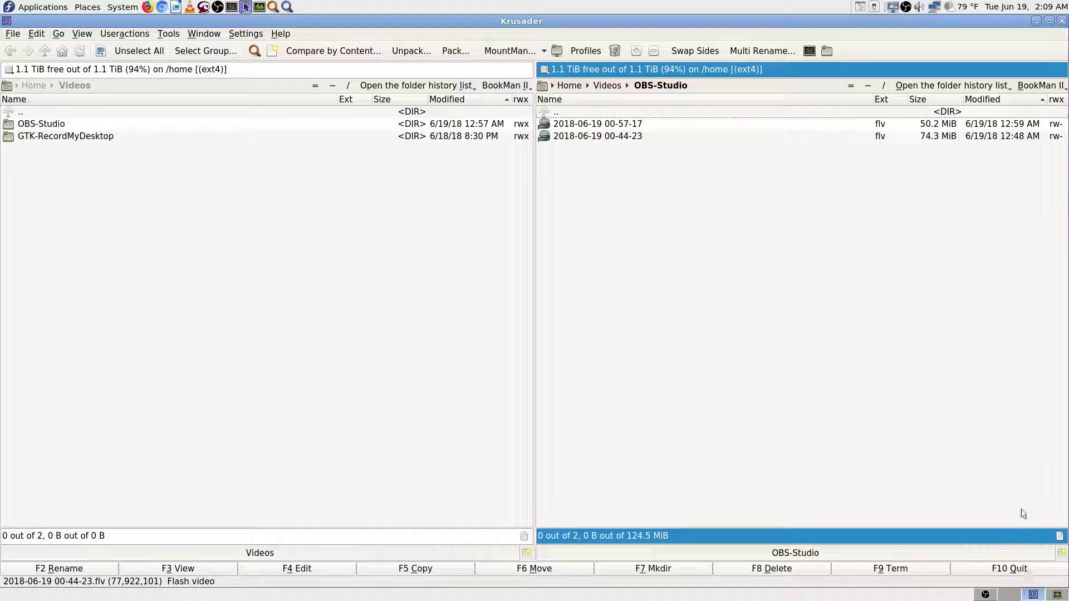
left_click(1058, 596)
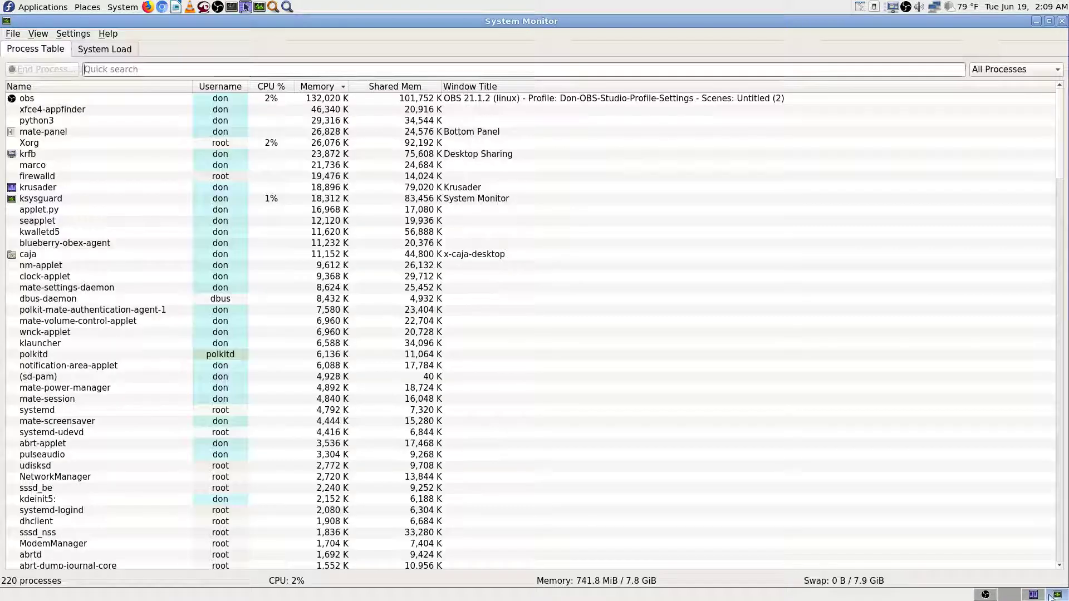
left_click(985, 595)
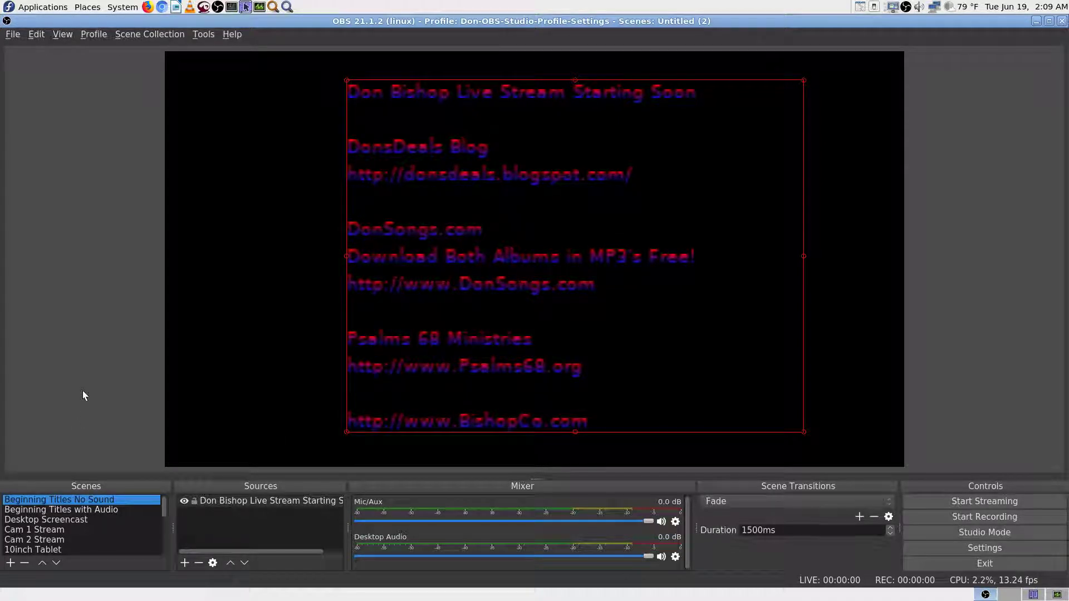
Step: Switch to the Desktop Screencast scene and check all of its audio channels in the mixer
left_click(75, 519)
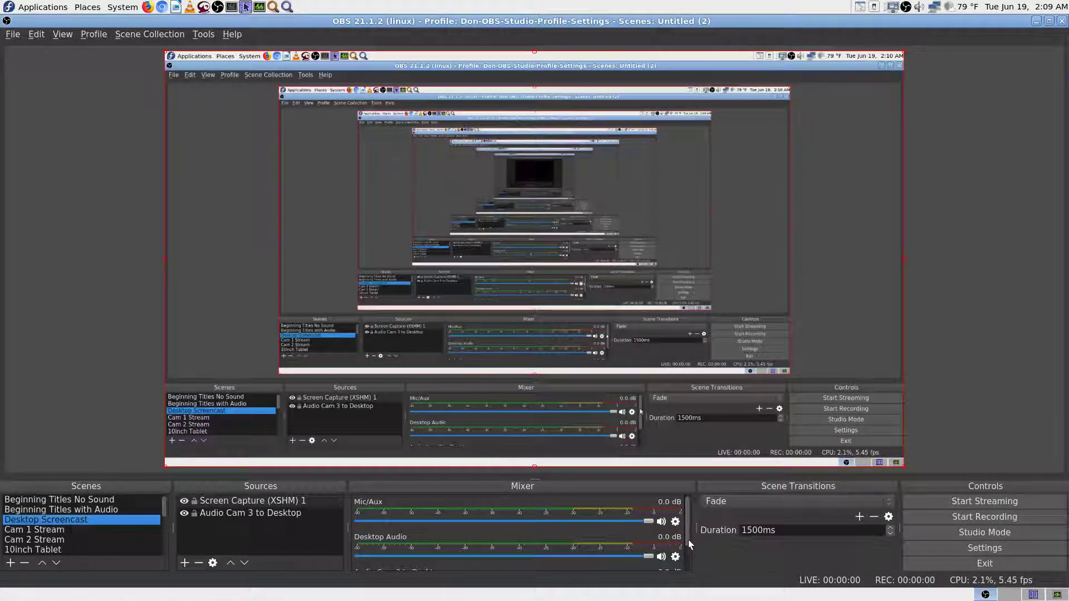
left_click_drag(688, 539, 688, 560)
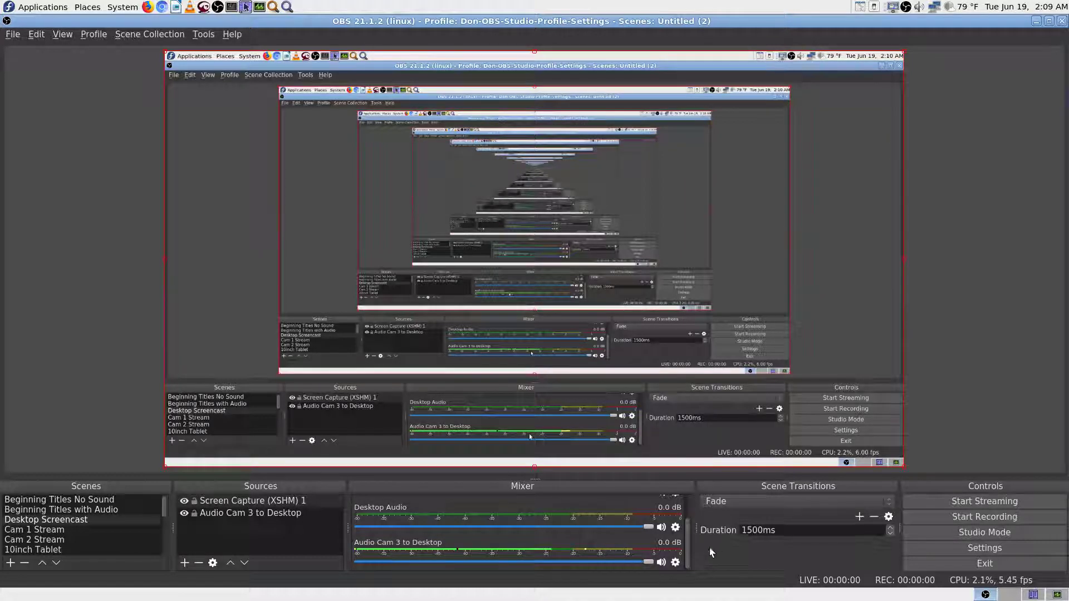
left_click(688, 505)
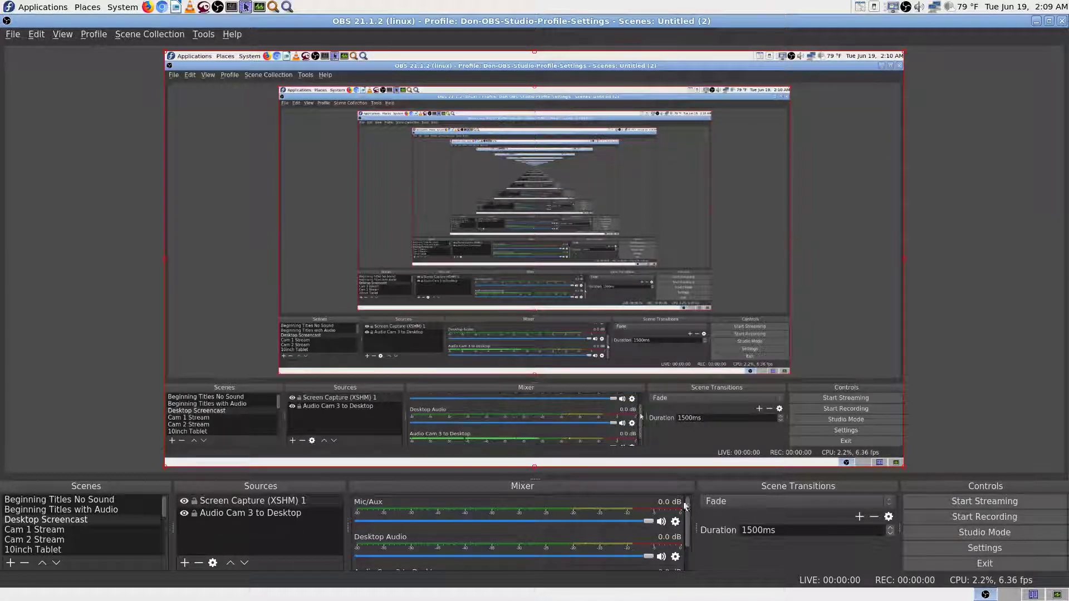
Step: Preview the Cam 1 Stream and Cam 2 Stream scenes and check the audio channels of each in the mixer
left_click(47, 530)
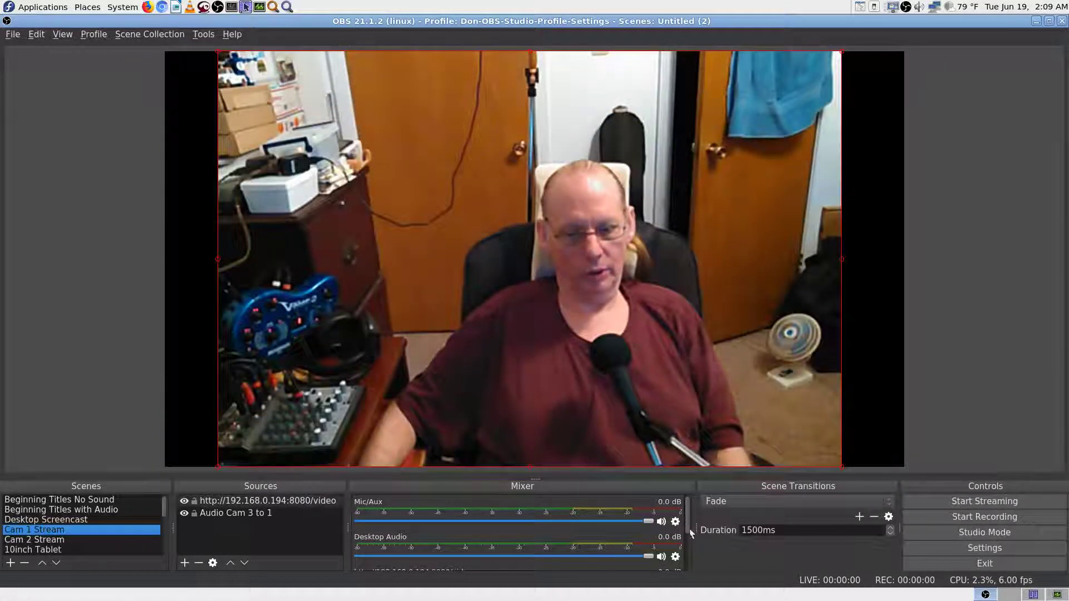
scroll(689, 543, "down", 2)
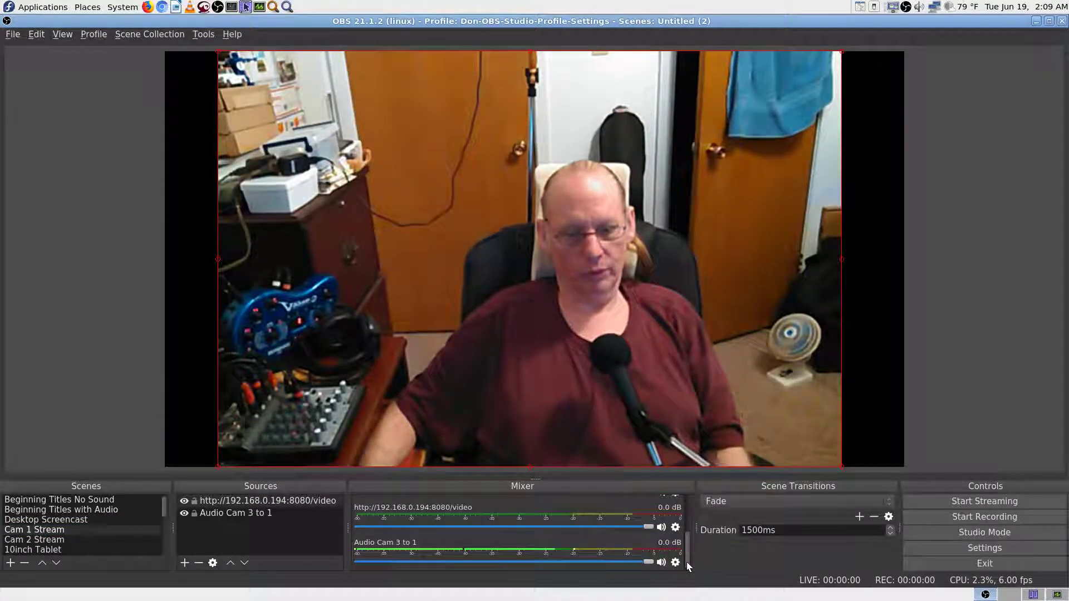
left_click(49, 540)
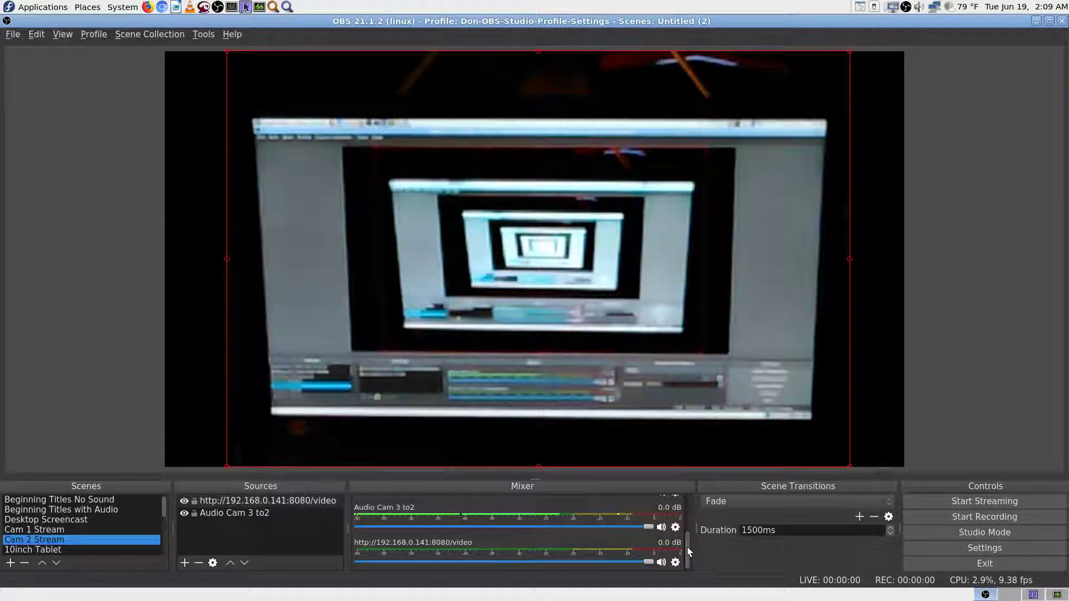
left_click_drag(688, 546, 688, 510)
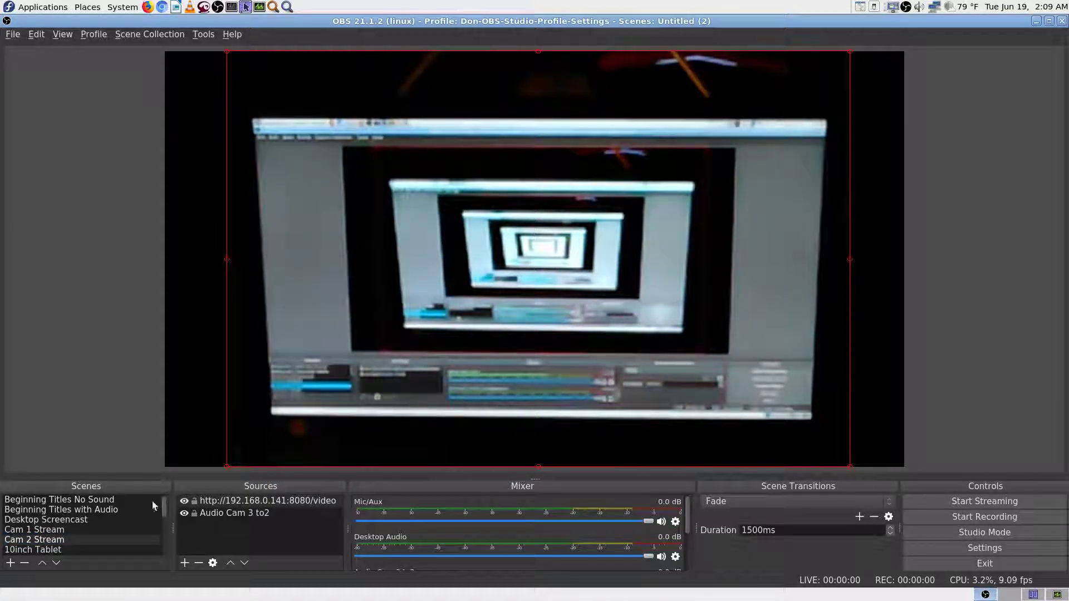
Step: Preview the Beginning Titles No Sound and Cam 1 Stream scenes, and end on the Beginning Titles with Audio scene
left_click(101, 501)
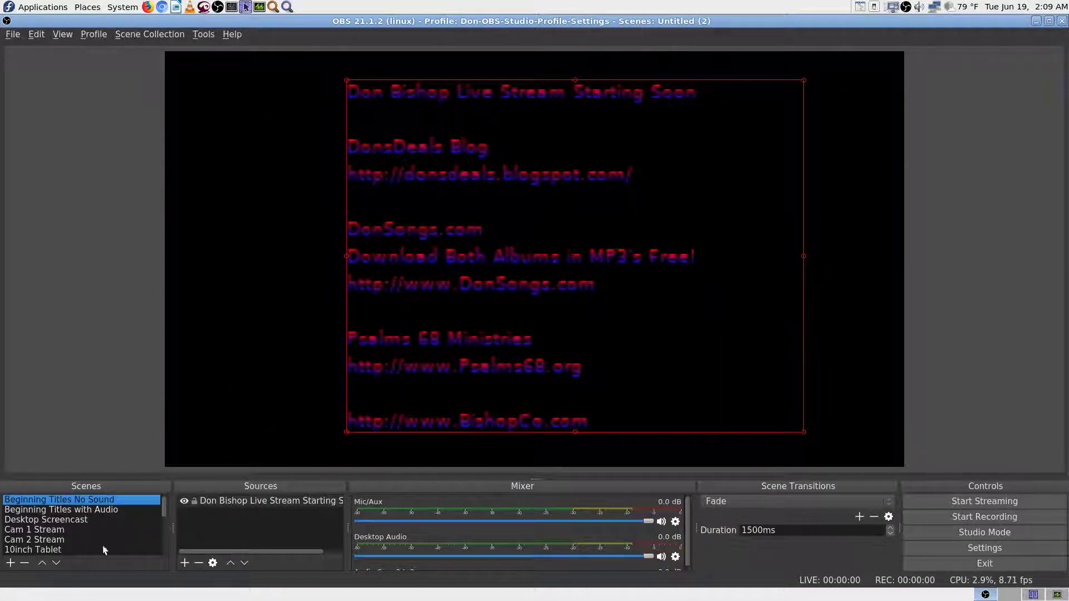
left_click(47, 530)
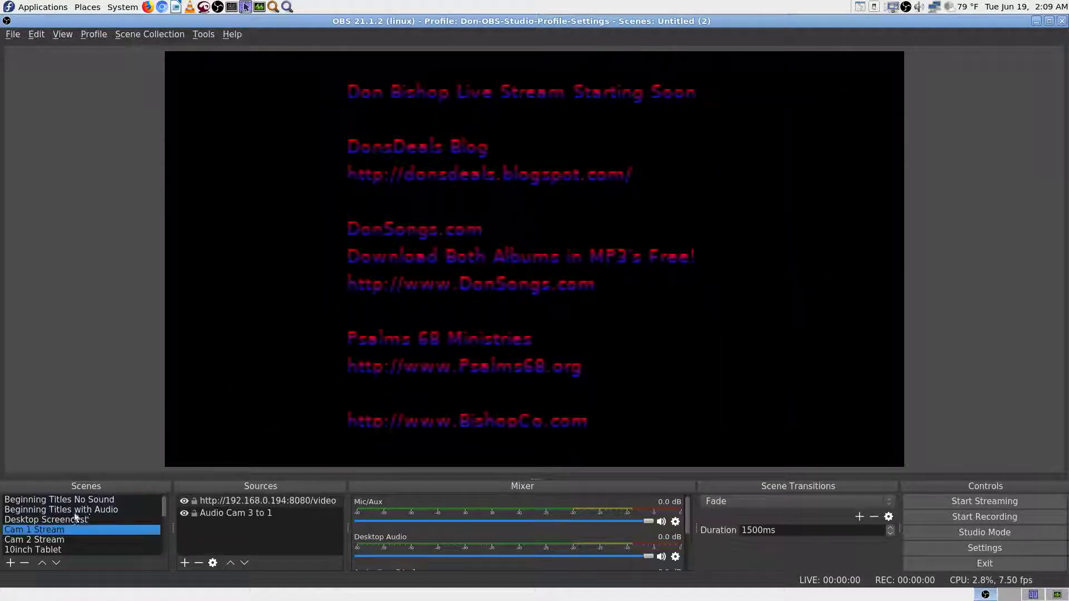
left_click(85, 510)
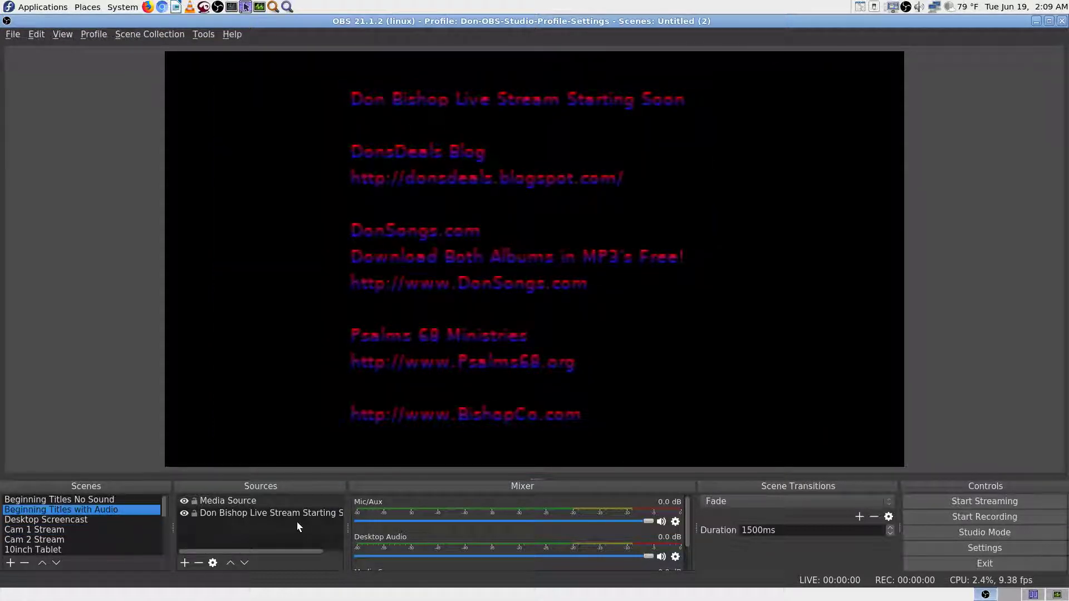
Step: Inspect the properties of the Media Source in the Beginning Titles with Audio scene and close them without changes
left_click(228, 502)
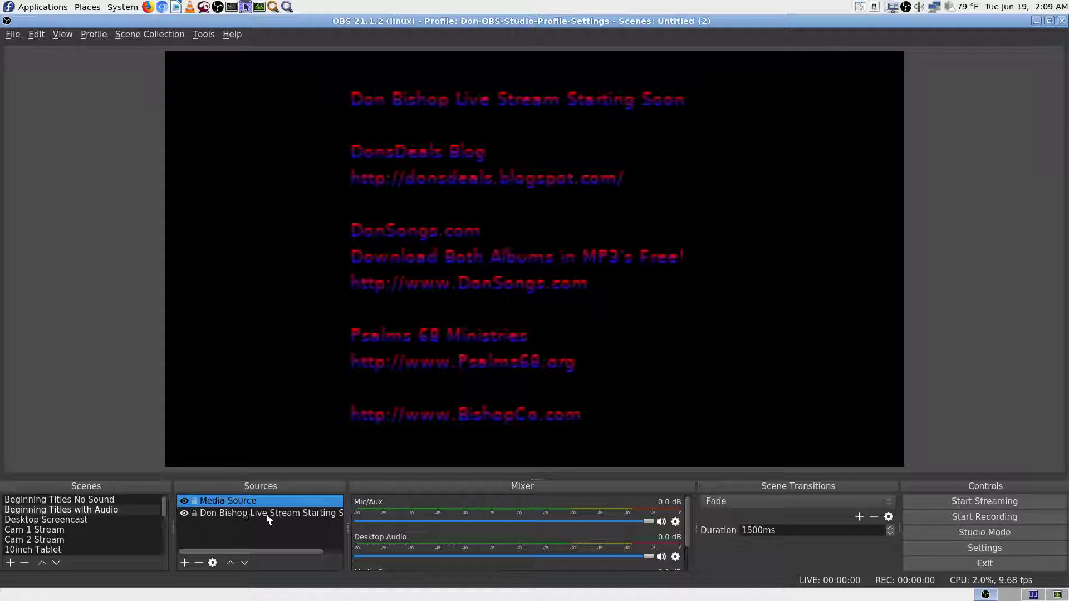
left_click(212, 564)
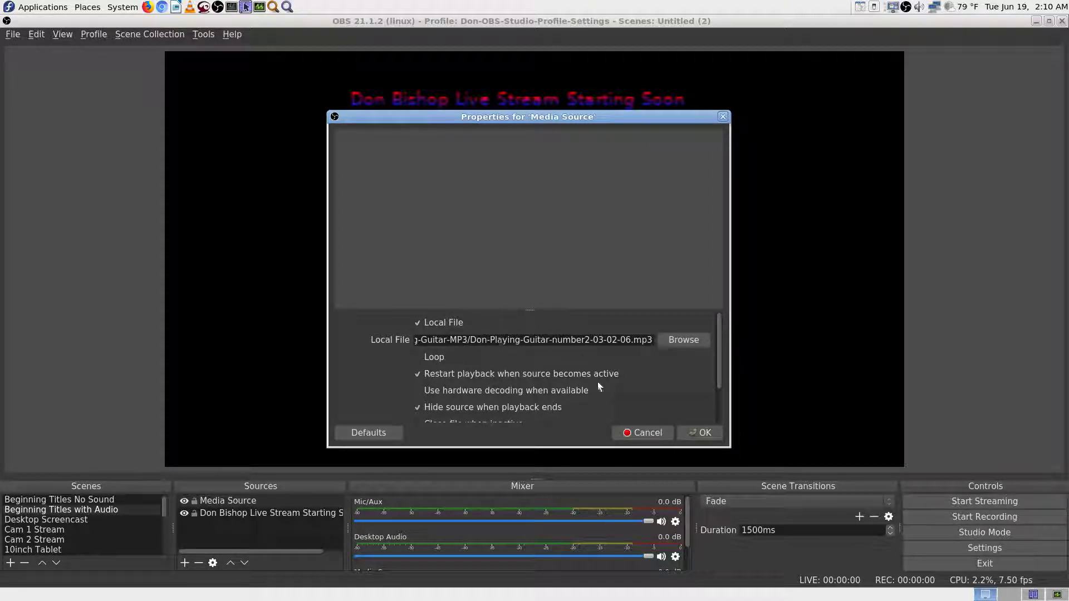
left_click(648, 433)
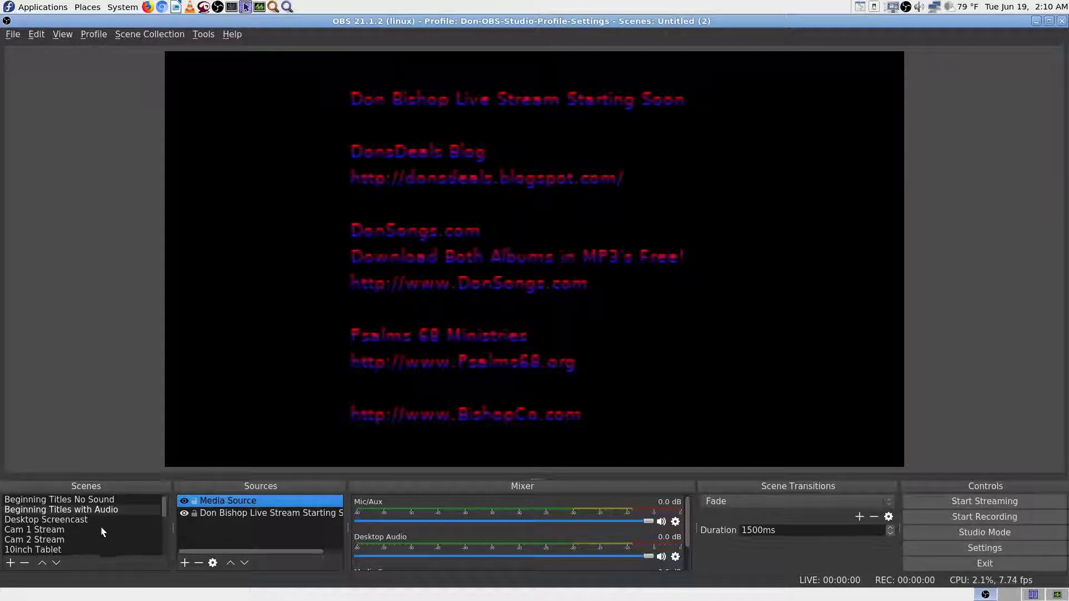
Step: Switch back to the Beginning Titles No Sound scene
left_click(81, 504)
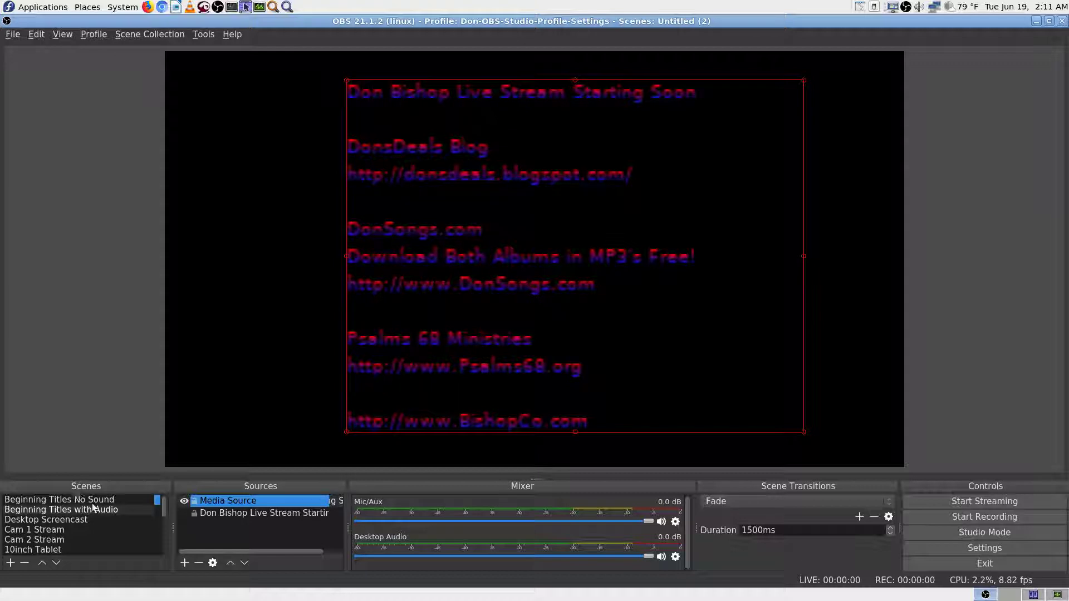
left_click(78, 499)
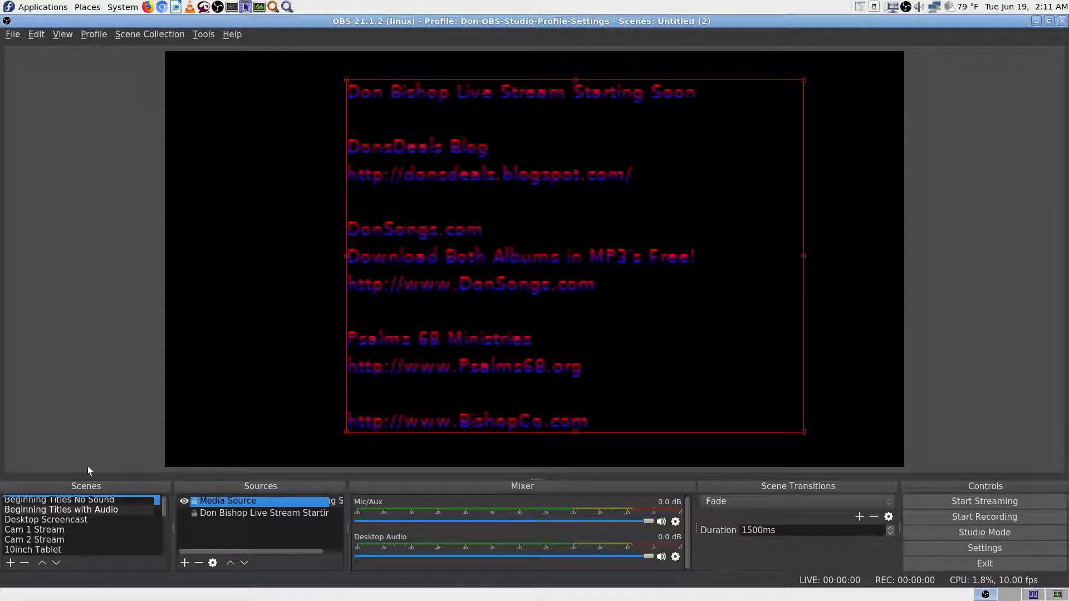
scroll(112, 507, "up", 1)
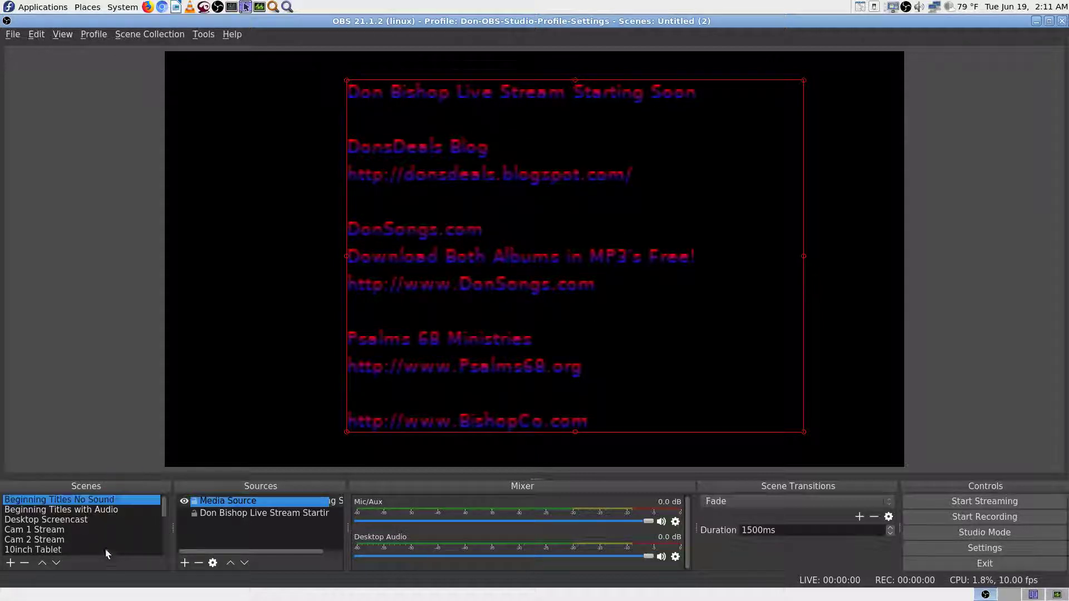
key("Escape")
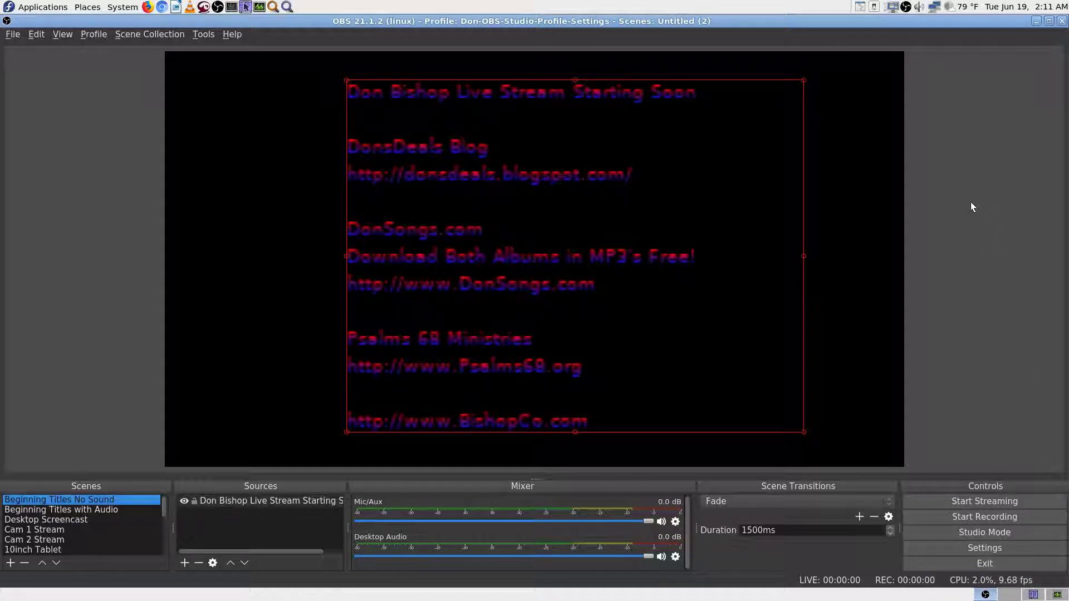
Step: Take the TigerVNC viewer out of full screen, look at OBS 0.16.6 on the local desktop, and return to the viewer window
key("F8")
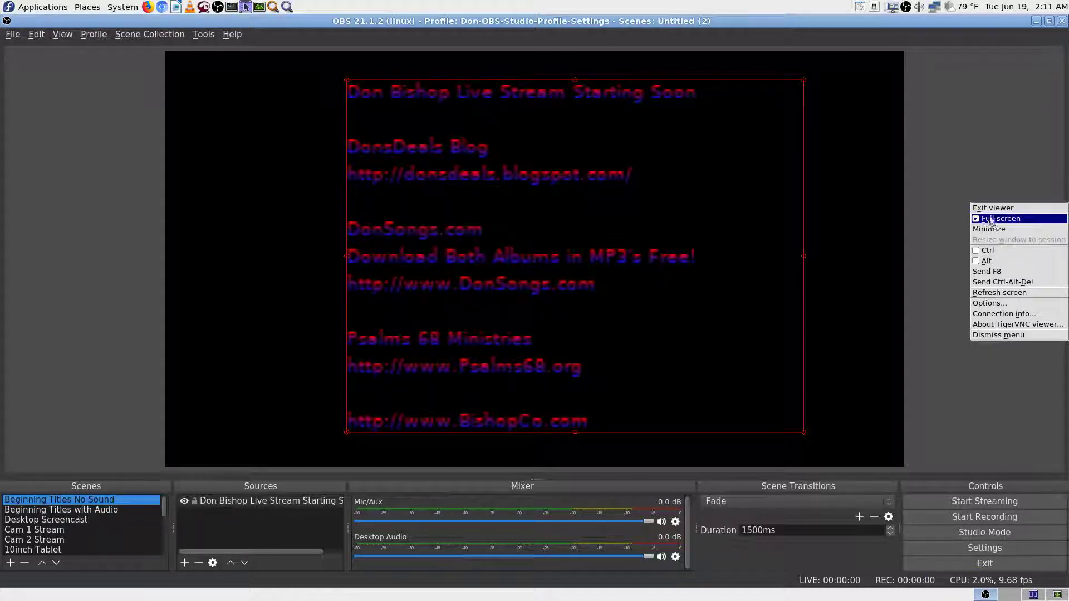
left_click(992, 218)
key("alt+F4")
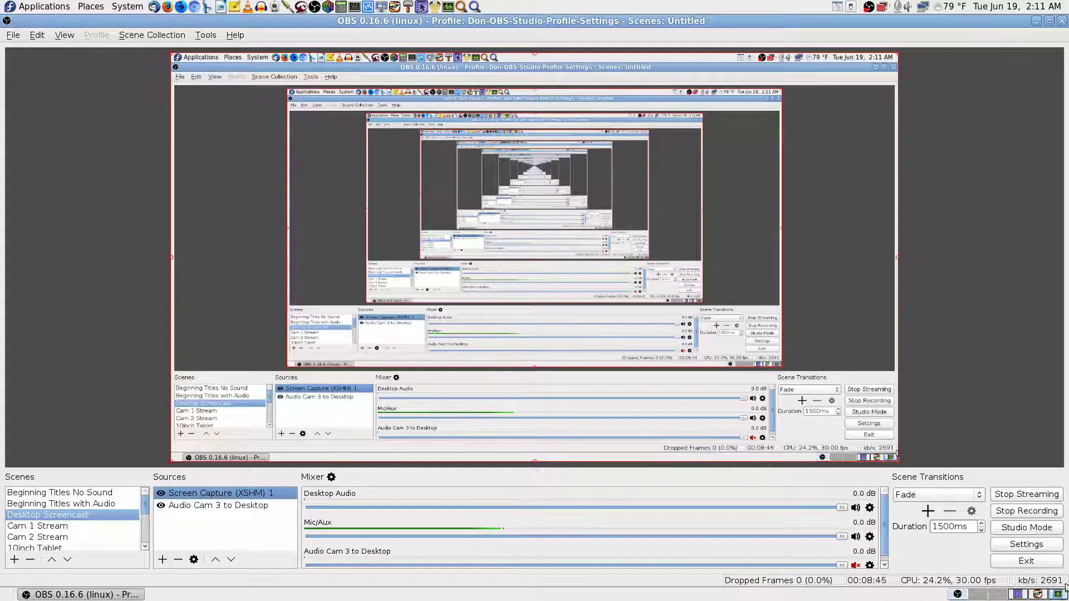
left_click(1038, 595)
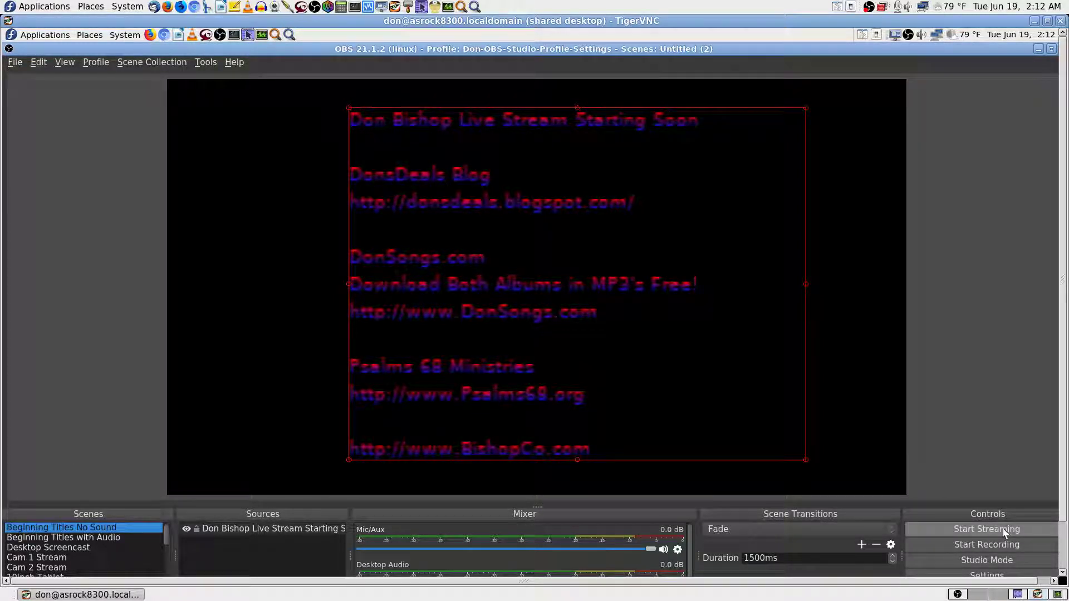
Step: Check the profile list in the remote OBS while keeping the current profile, and put the TigerVNC viewer back into full screen
left_click(98, 64)
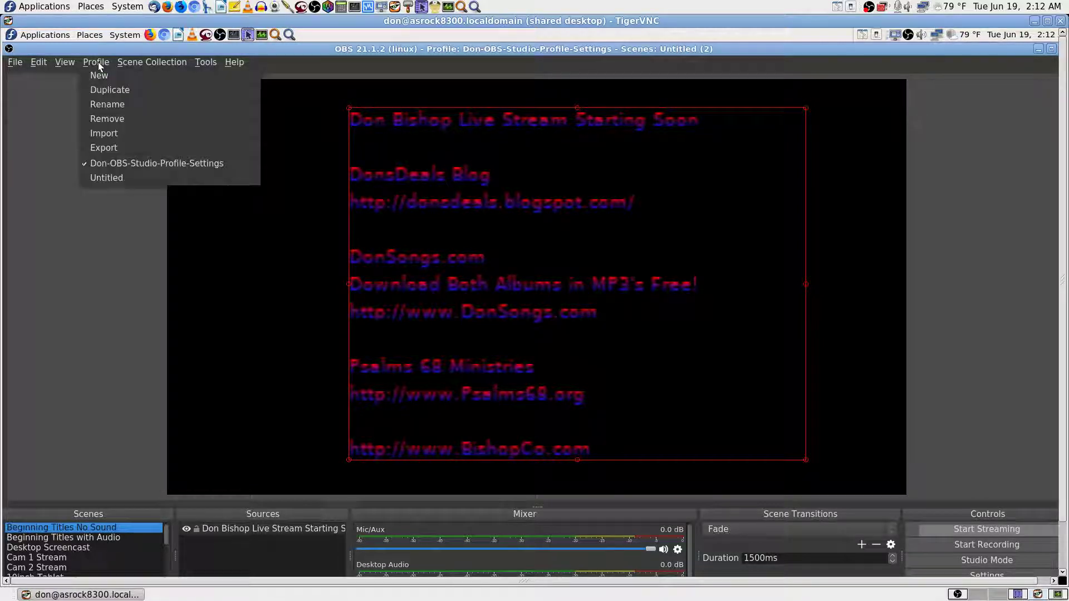
left_click(55, 105)
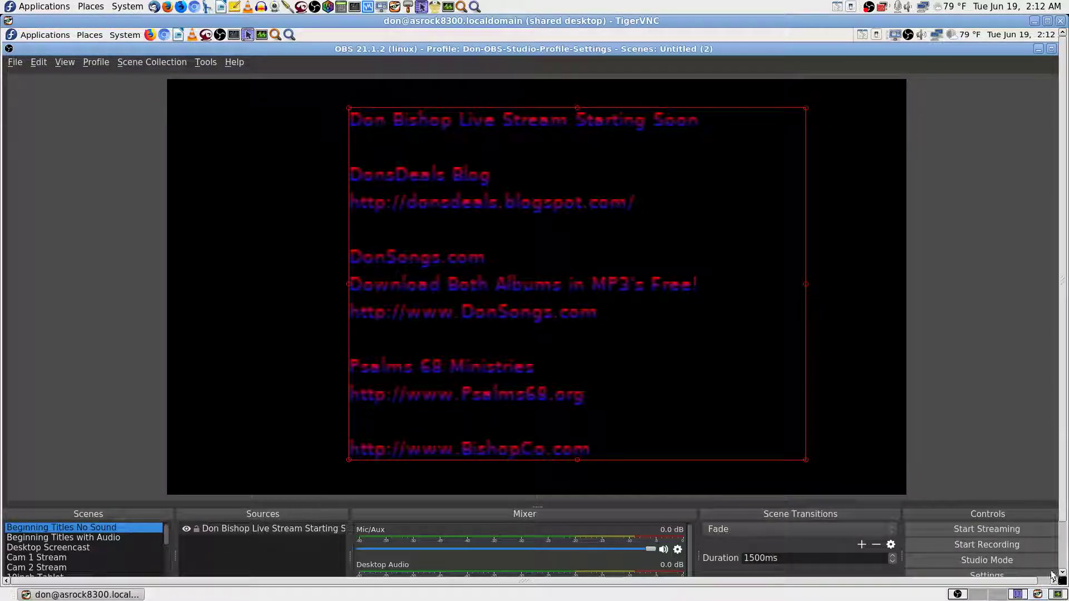
key("F8")
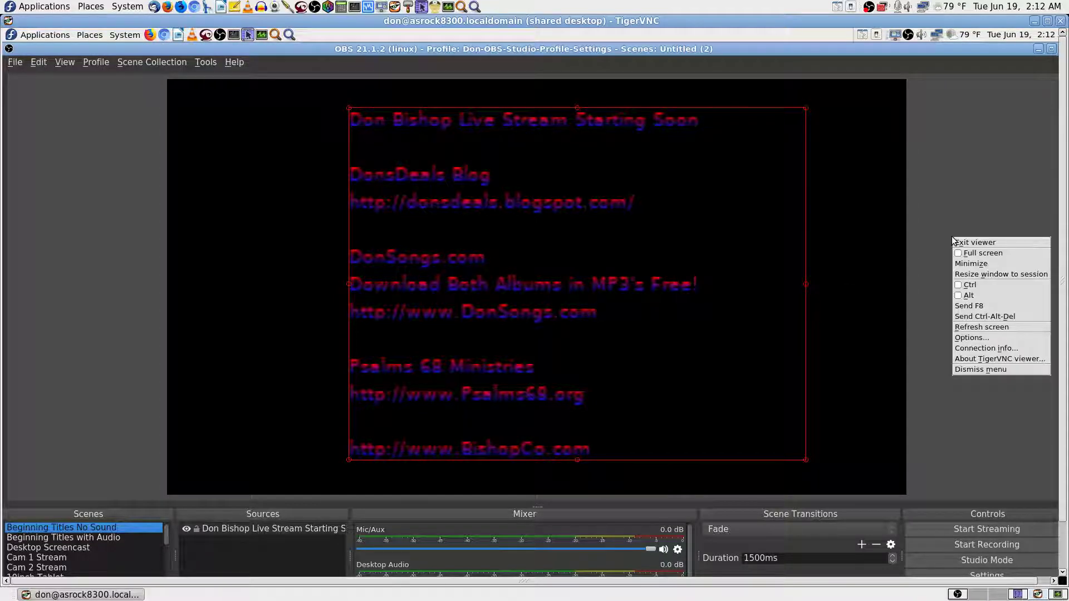
left_click(980, 253)
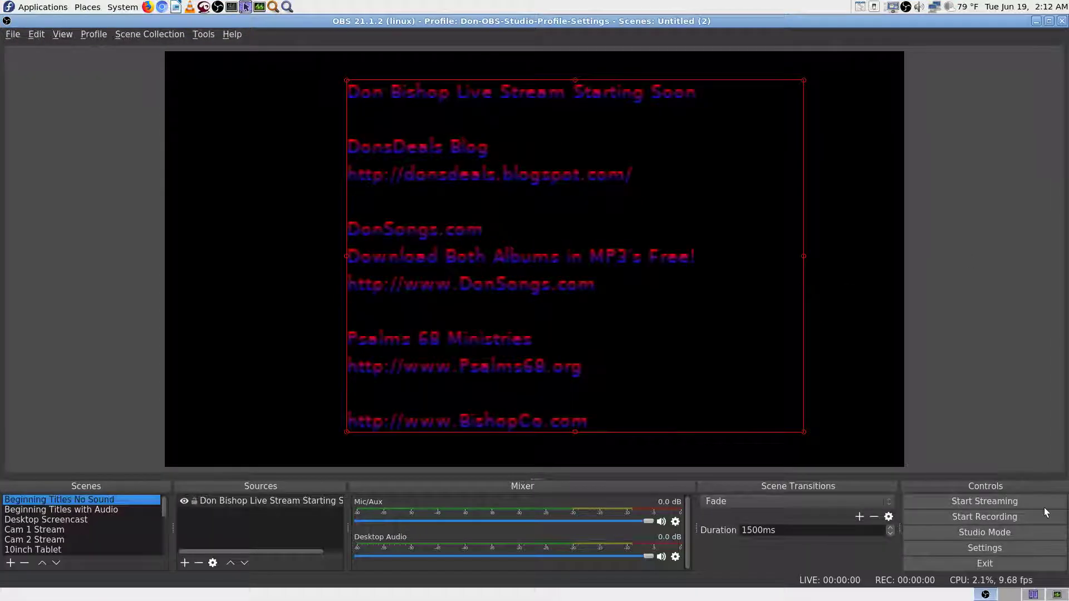
Step: View the System Monitor and Krusader workspaces on the remote desktop, ending back on the OBS workspace
left_click(1058, 594)
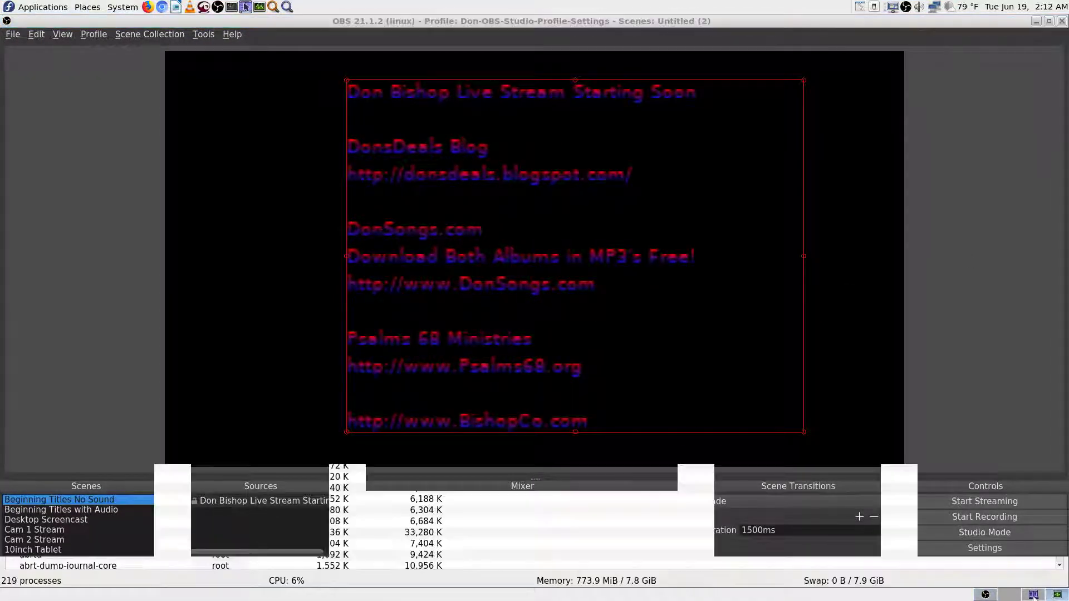
left_click(1032, 595)
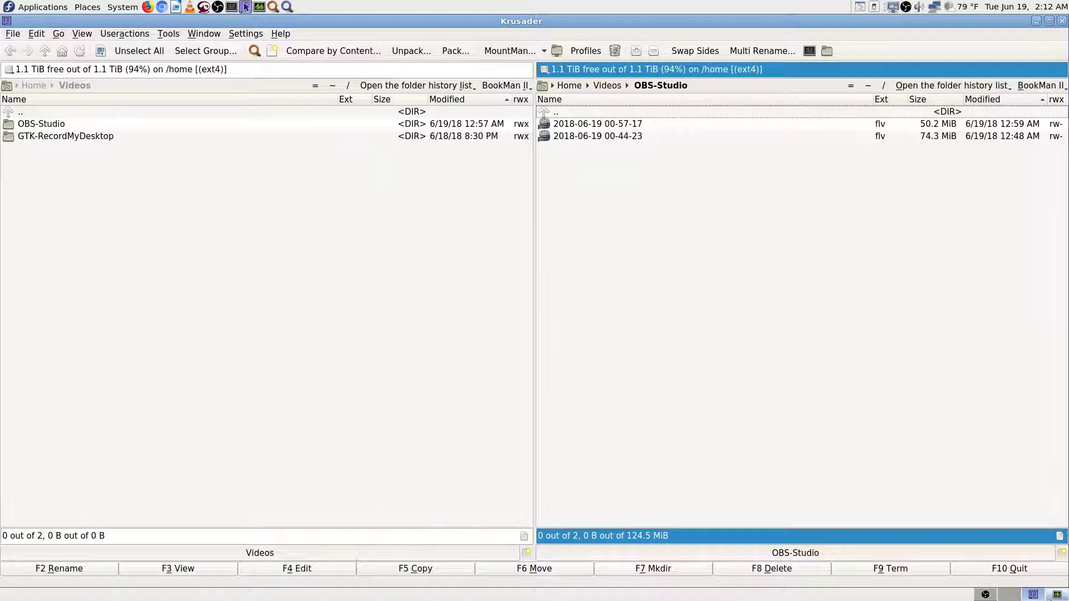
left_click(986, 595)
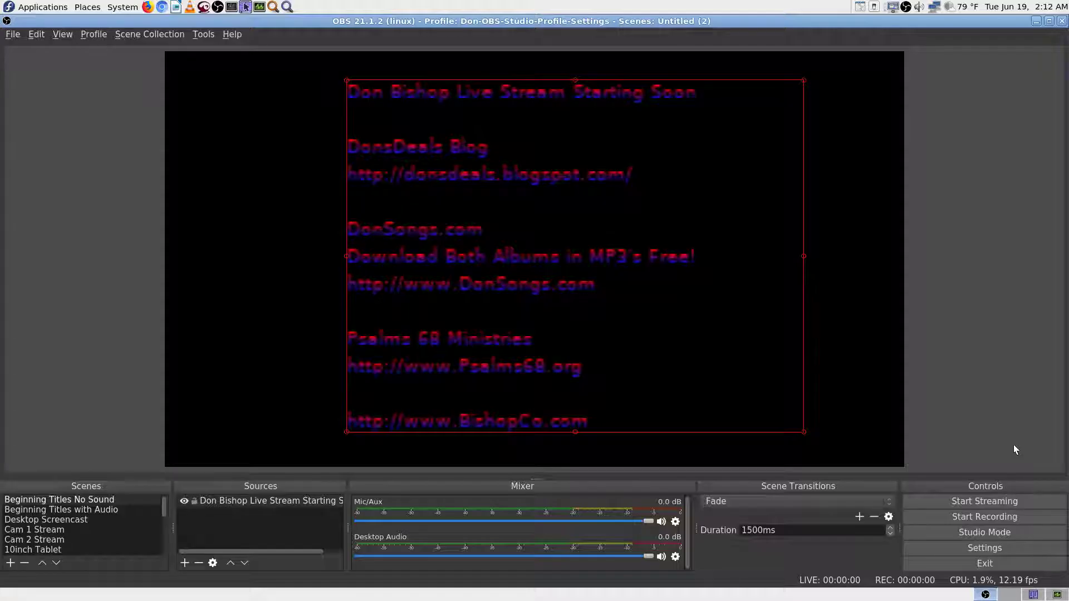
Step: Review the General and Stream settings of the remote OBS and close the settings without changes
left_click(990, 547)
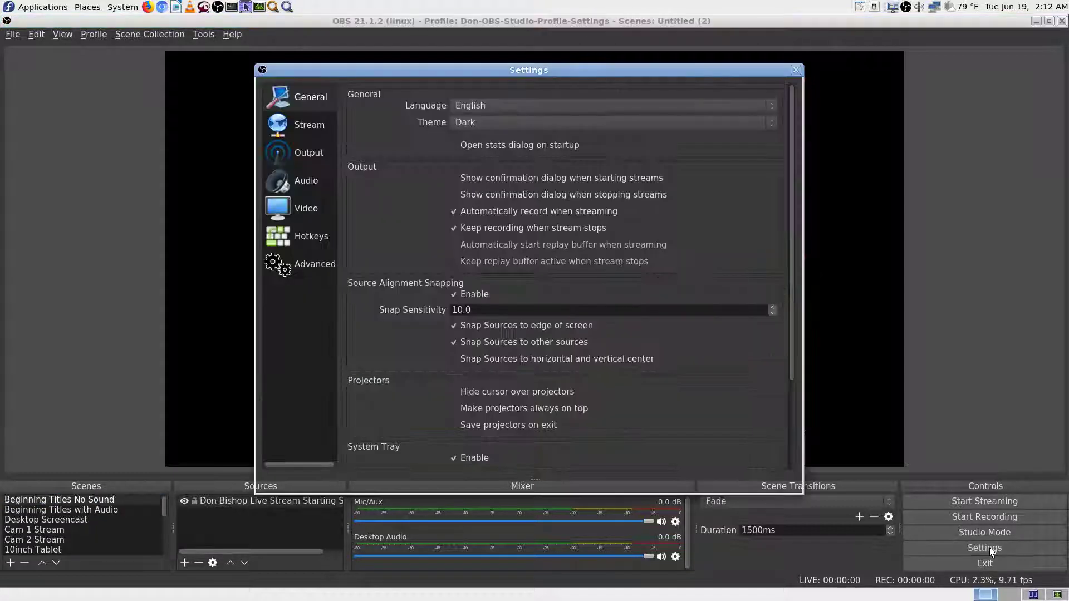
left_click(299, 123)
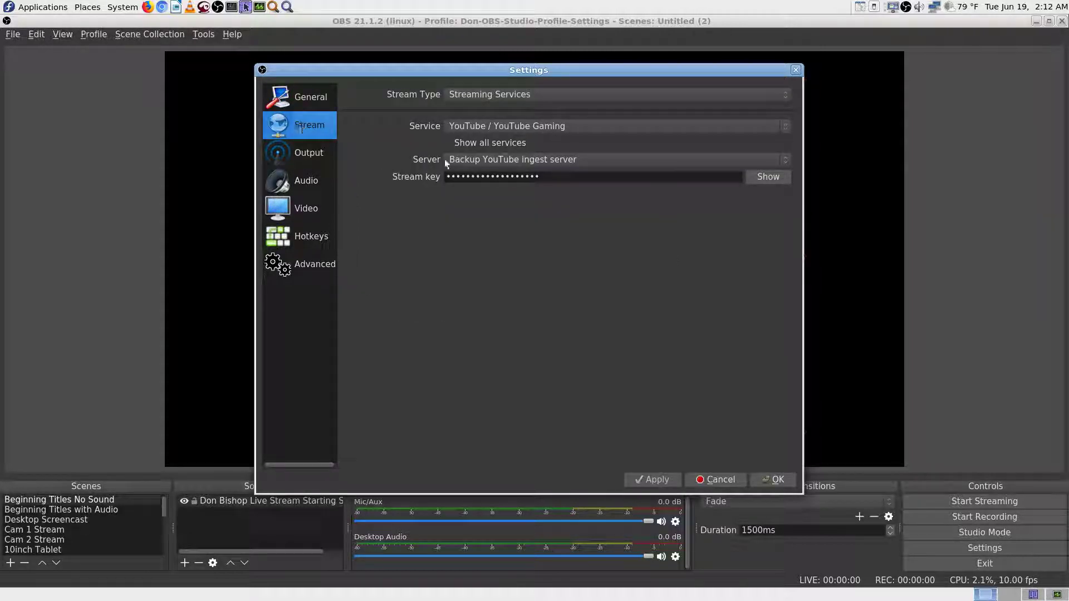
left_click(727, 480)
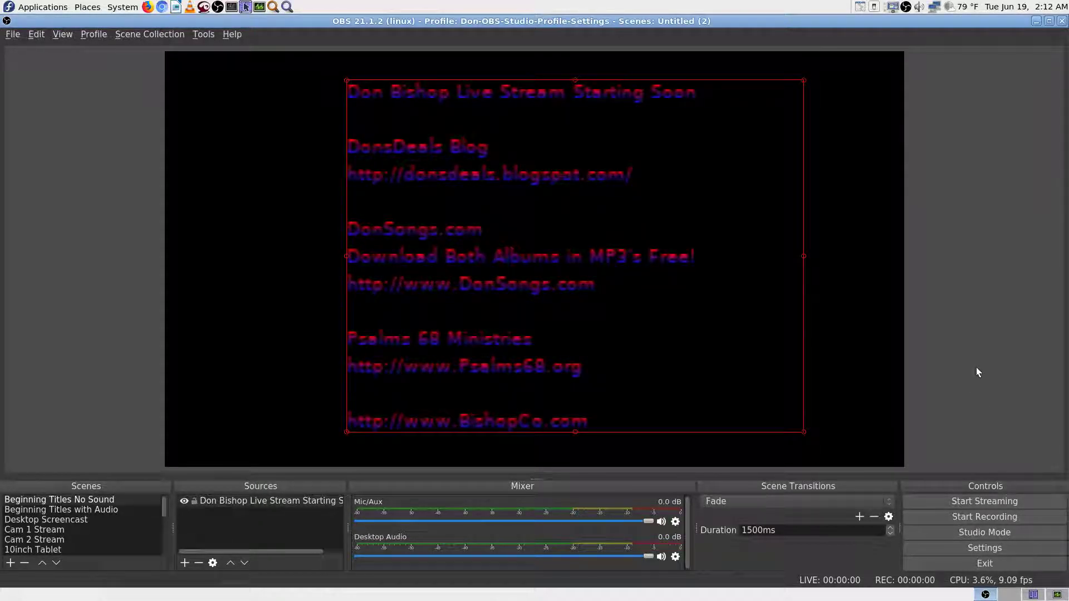
Step: Check the process table in the remote System Monitor, and return to OBS with the Beginning Titles No Sound scene selected
left_click(1055, 595)
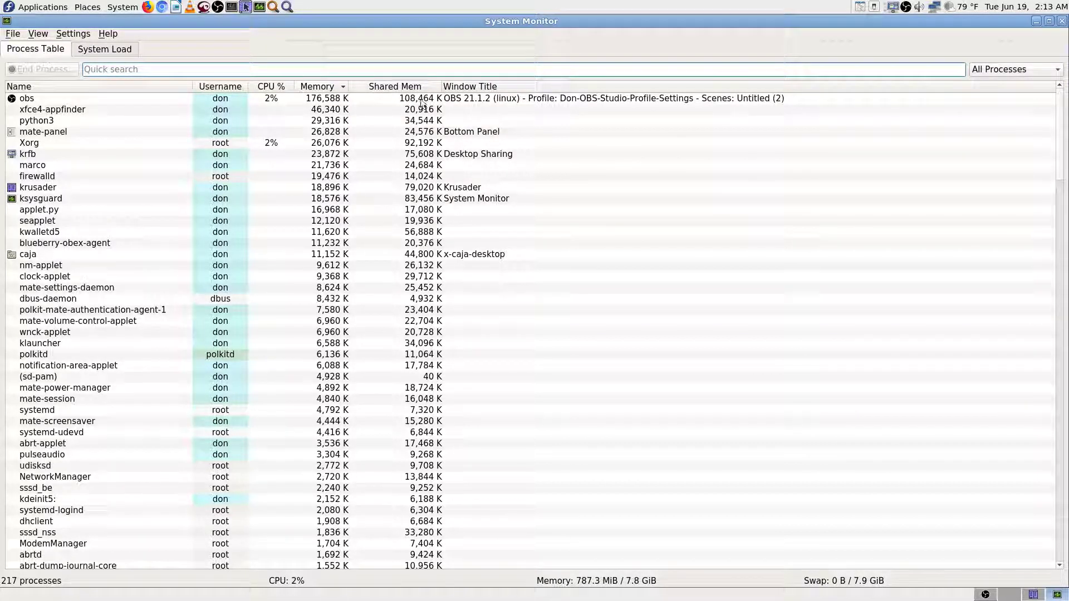
left_click(985, 596)
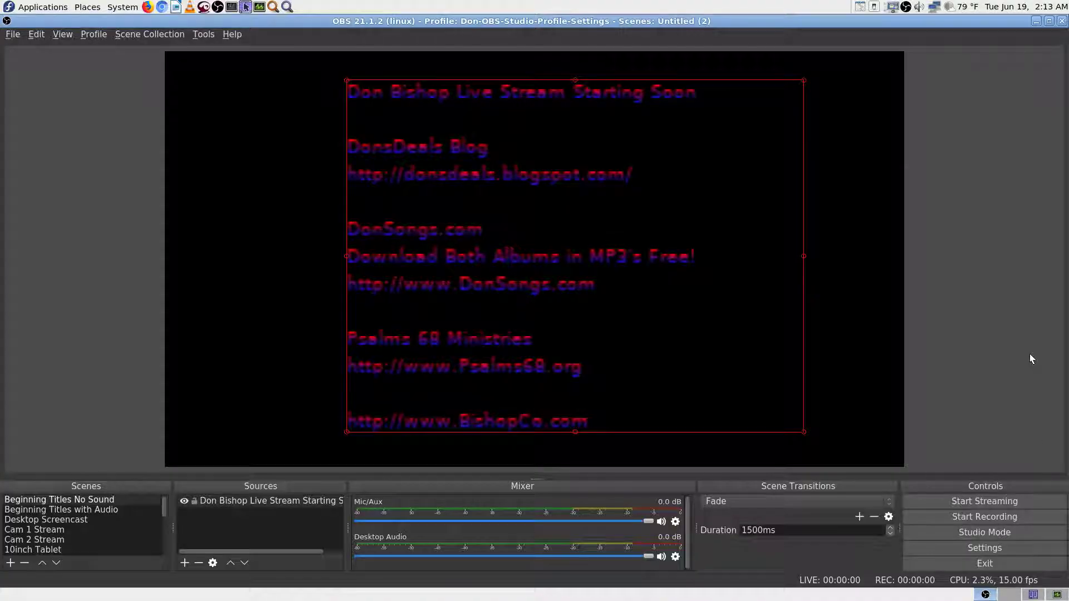
left_click(114, 500)
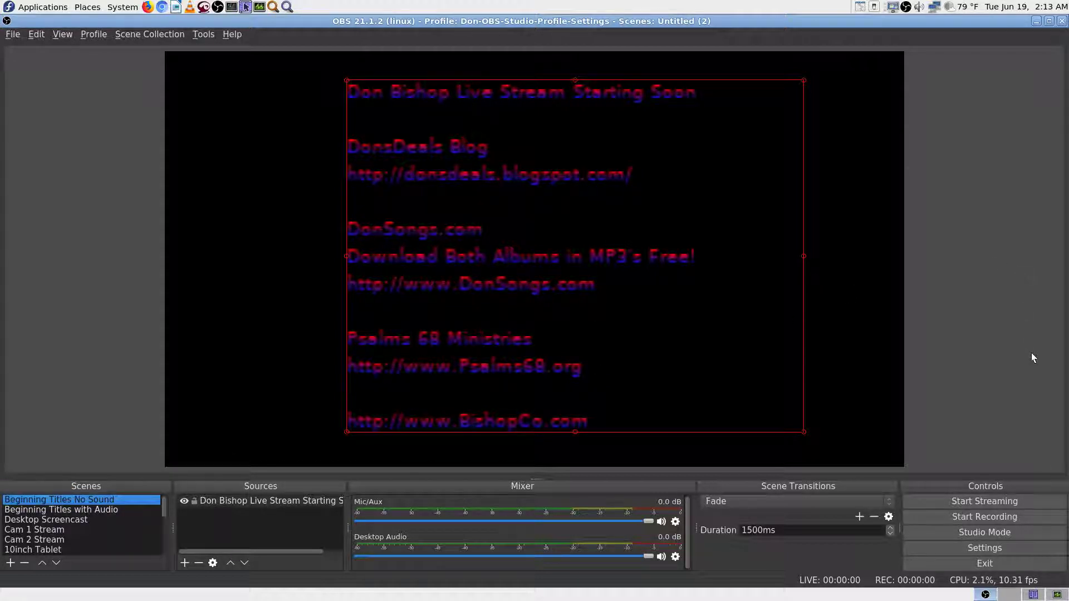
Step: Switch the TigerVNC viewer to windowed mode, check the local OBS session, and come back to the viewer workspace
key("F8")
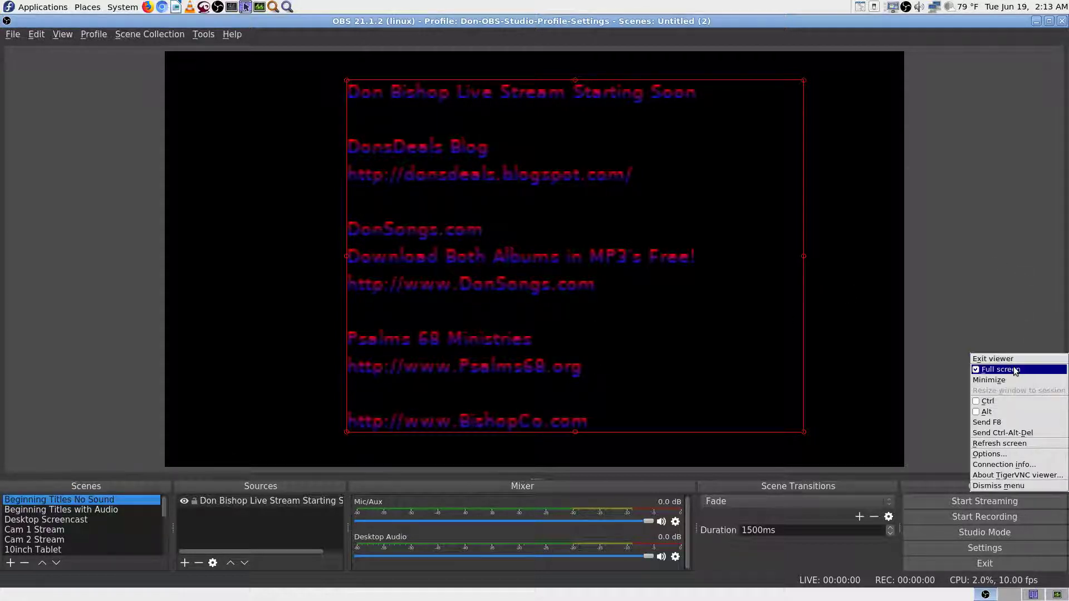
left_click(1018, 370)
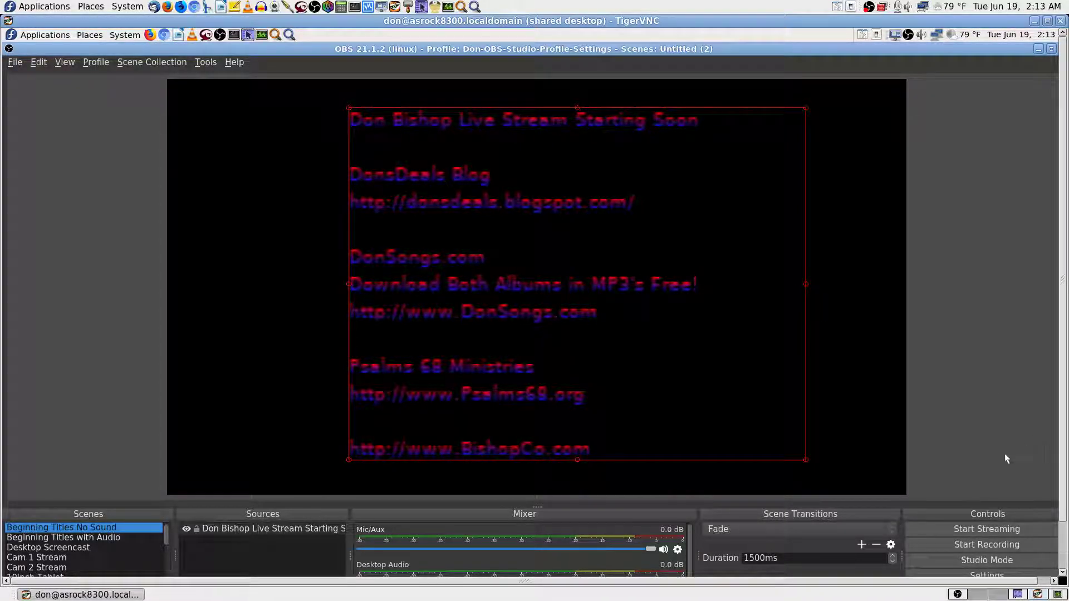
left_click(957, 595)
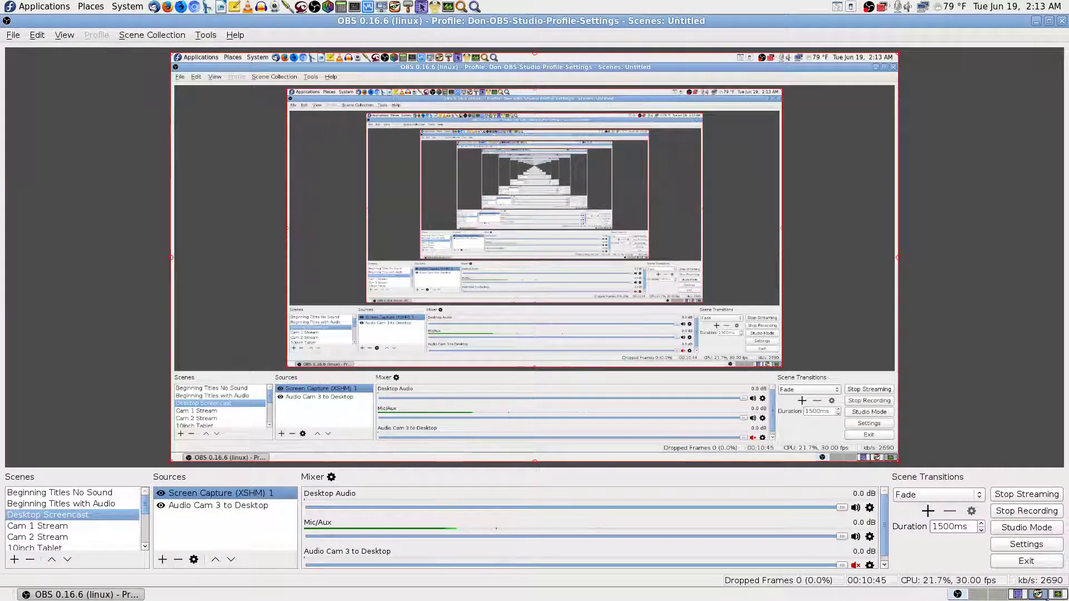
left_click(1037, 596)
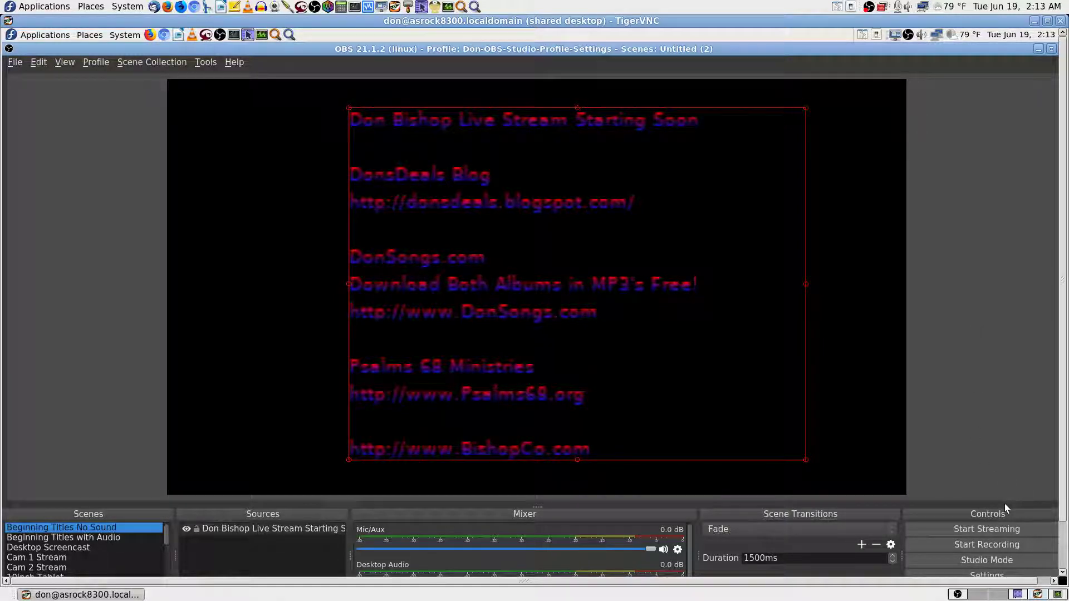
Step: Start streaming from the remote OBS, dismiss the file path dialog, and close the settings without changes
left_click(996, 531)
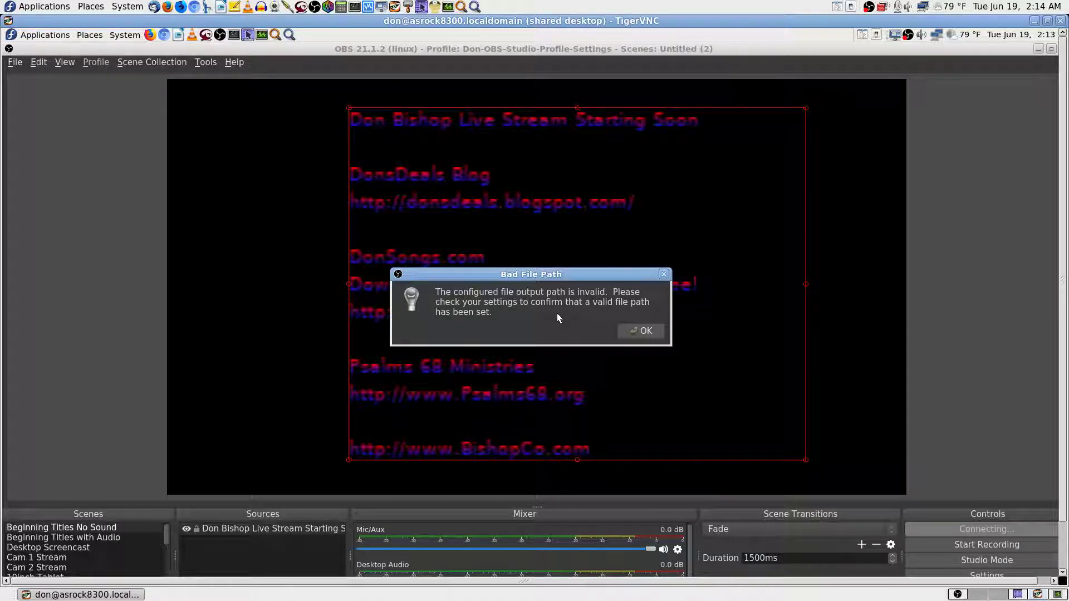
left_click(645, 328)
left_click(644, 330)
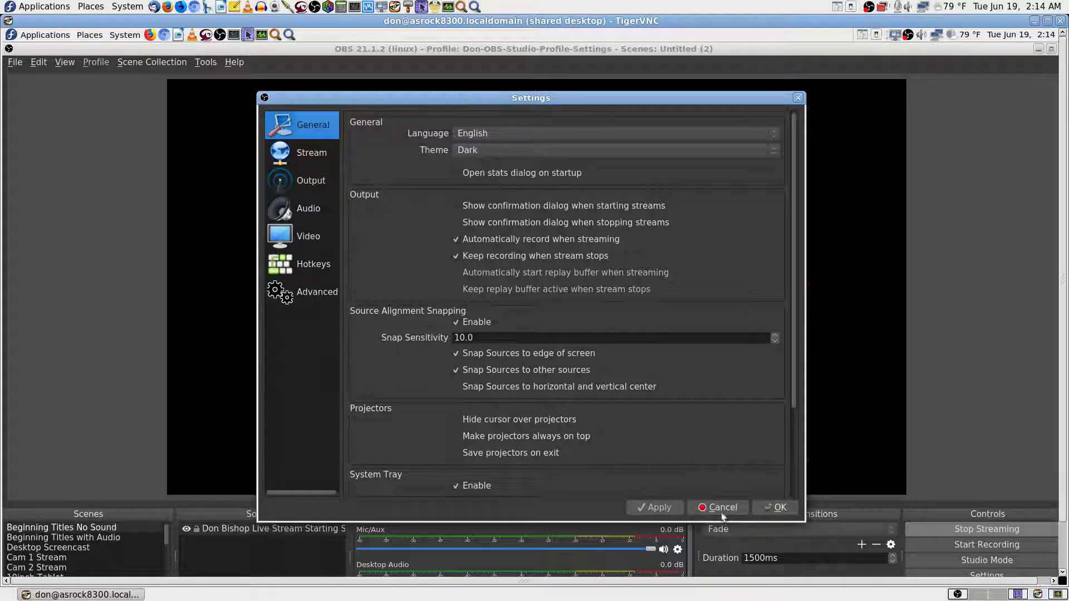
left_click(723, 509)
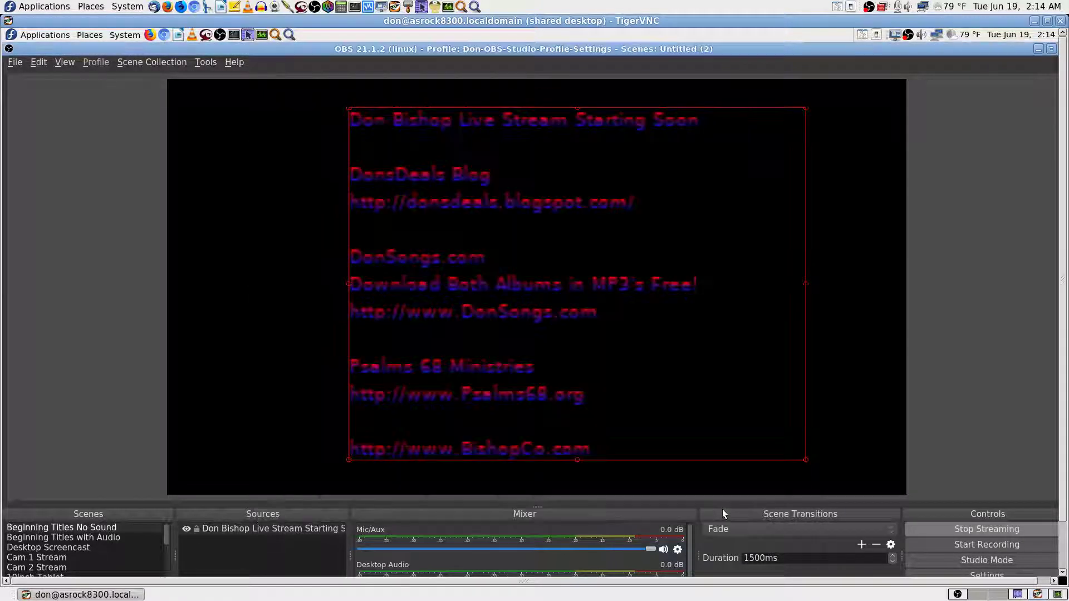
Step: Check the recording file in the OBS-Studio-Streamed-Videos folder in Krusader, and return to the remote desktop viewer
left_click(1018, 595)
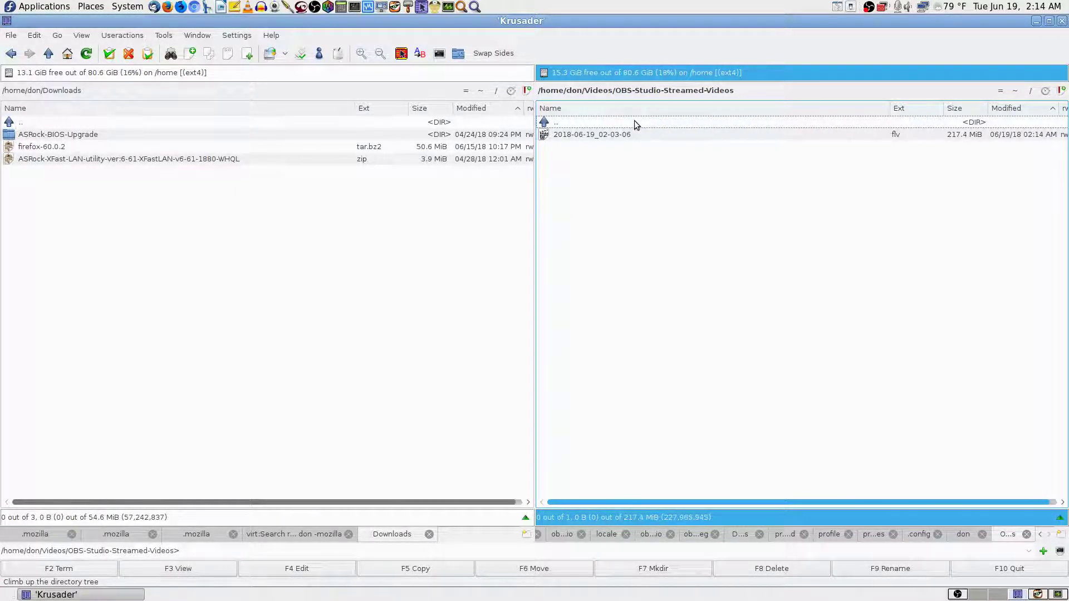
left_click(673, 92)
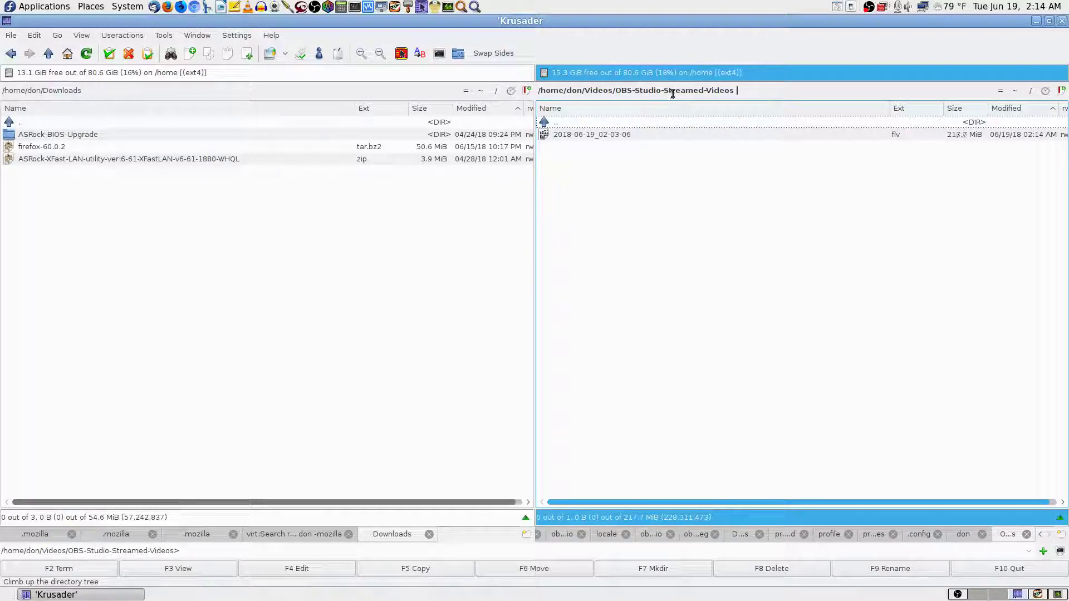
left_click(577, 138)
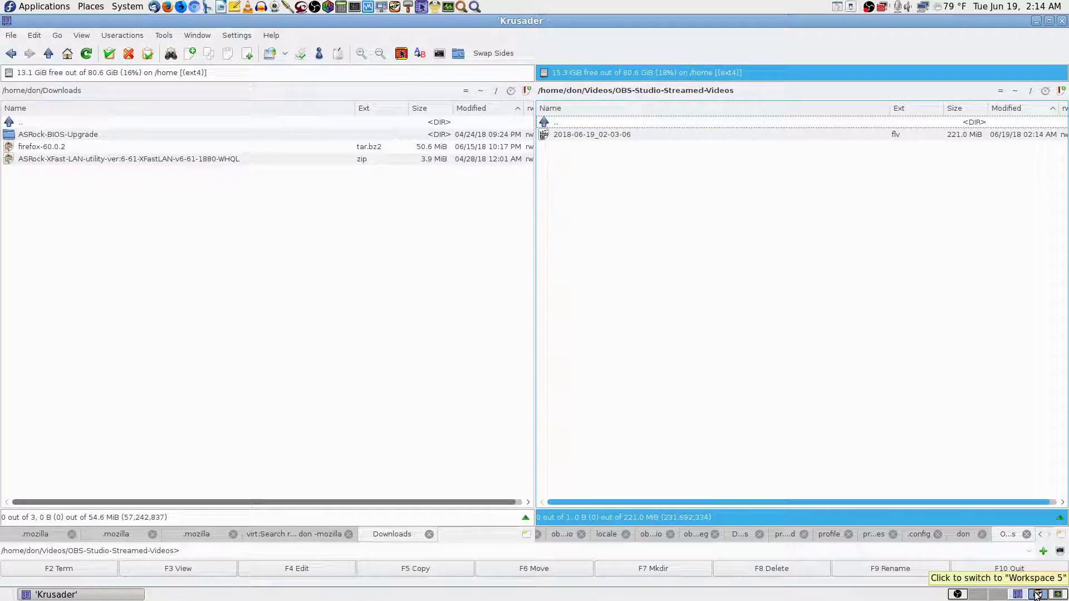
left_click(1037, 595)
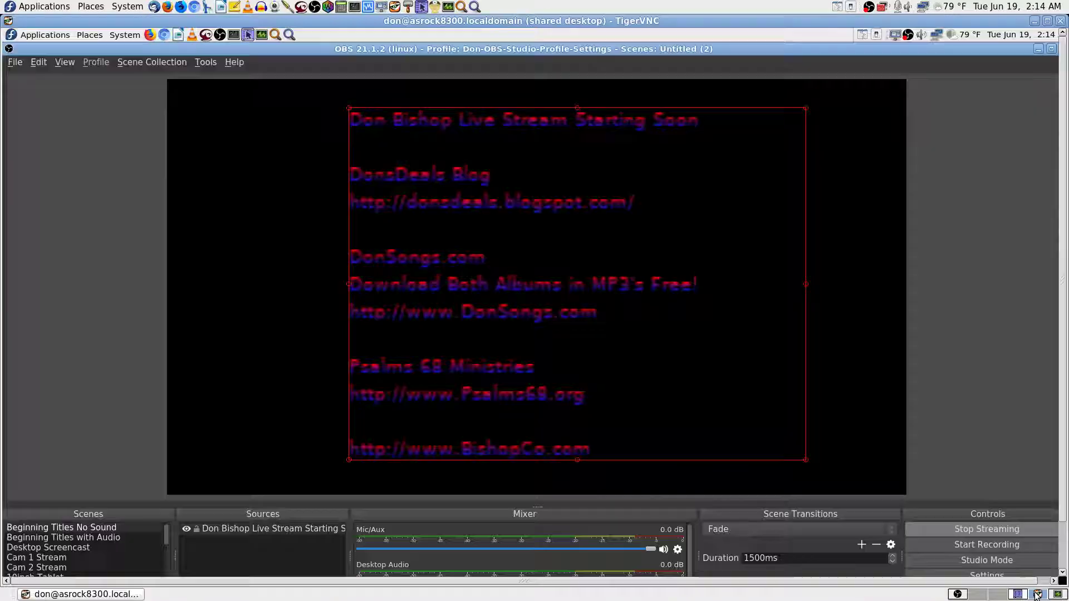
Step: Review the Stream and Video settings of the remote OBS and close the settings without changes
left_click(970, 574)
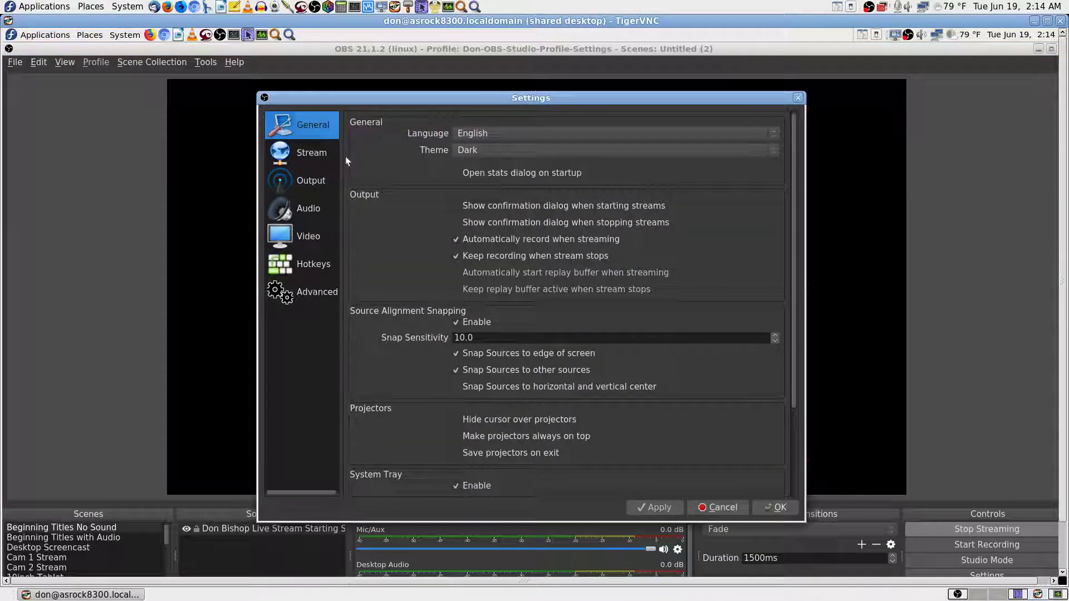
left_click(310, 151)
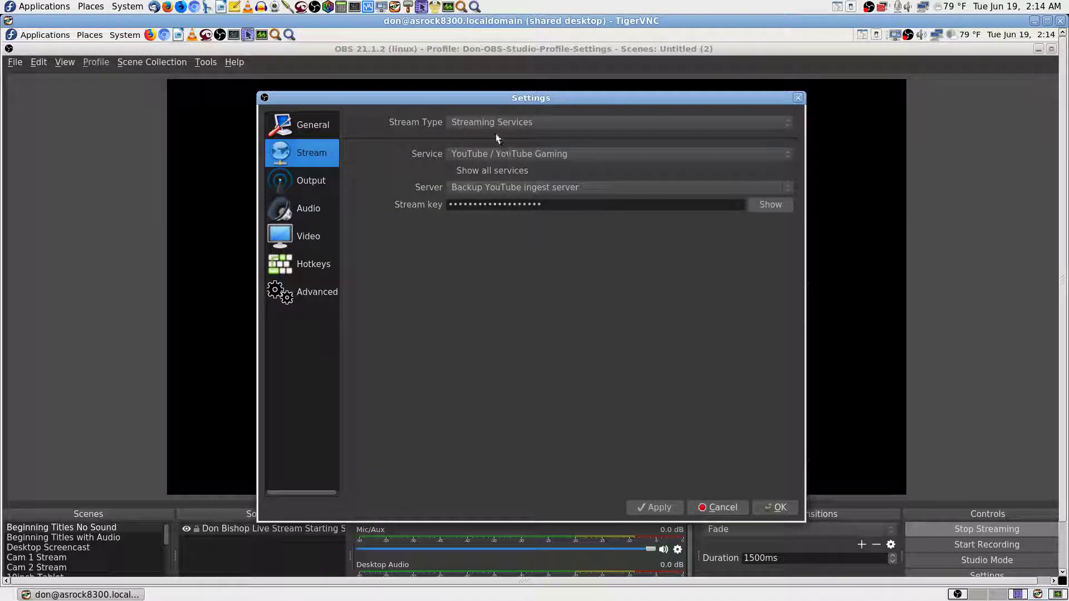
left_click(308, 234)
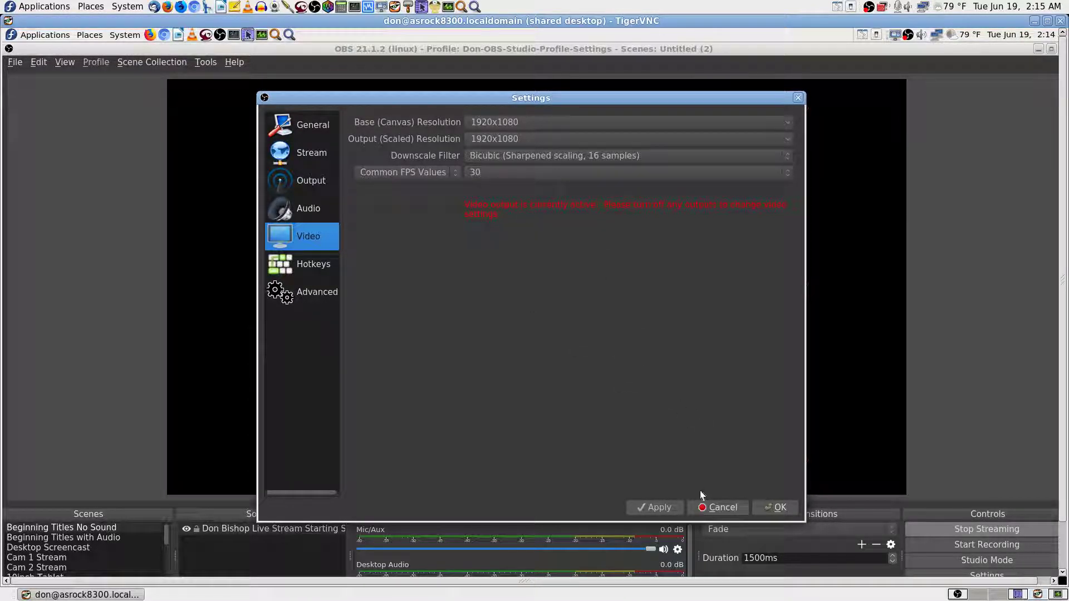
left_click(716, 507)
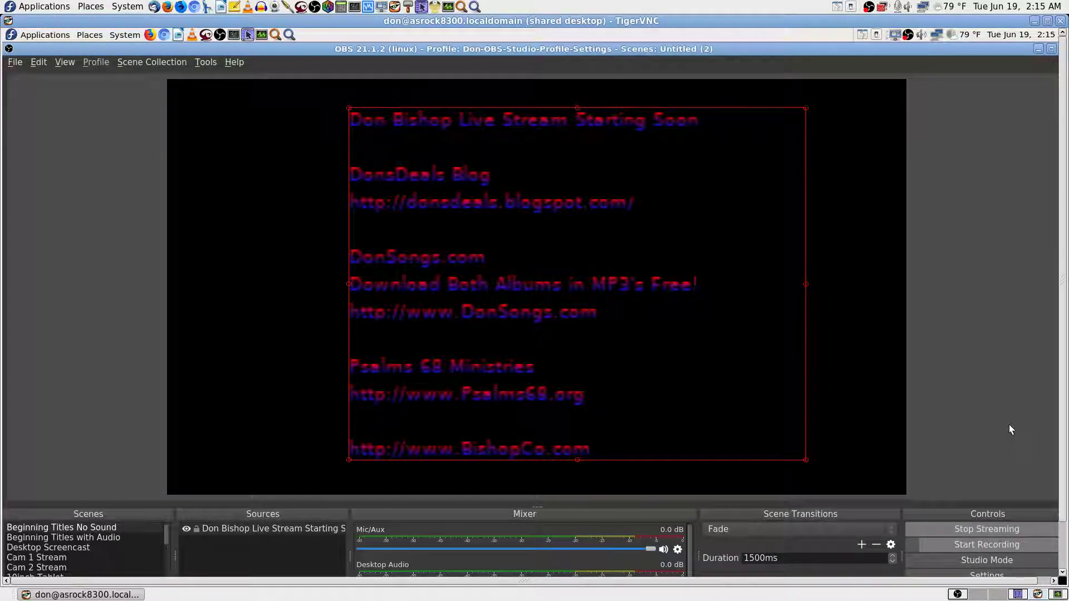
Step: Switch the live scene through Beginning Titles with Audio and Desktop Screencast to Cam 1 Stream
left_click(96, 539)
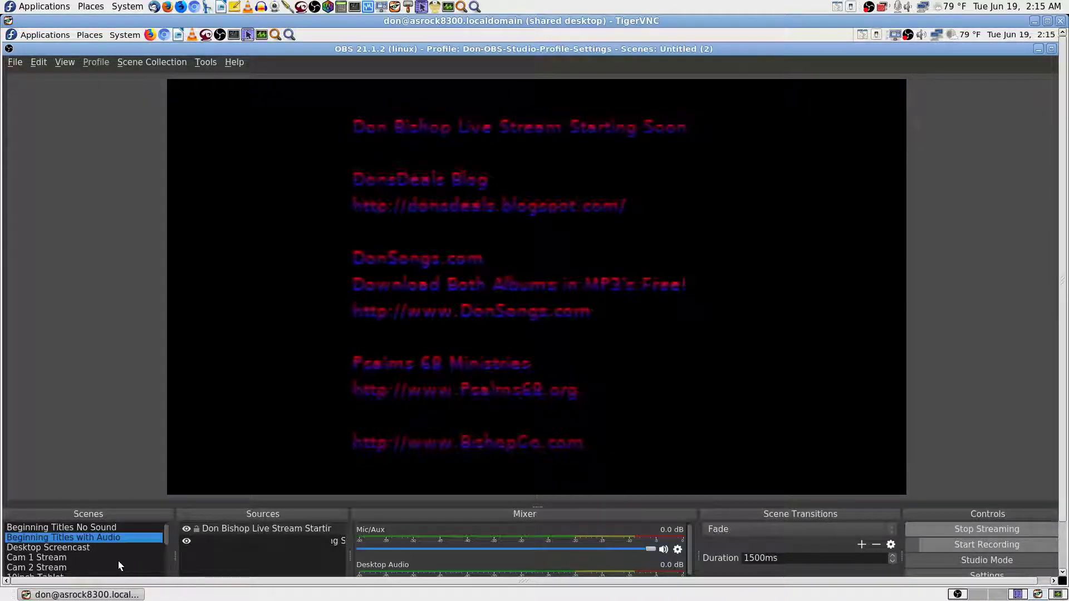
scroll(119, 560, "down", 1)
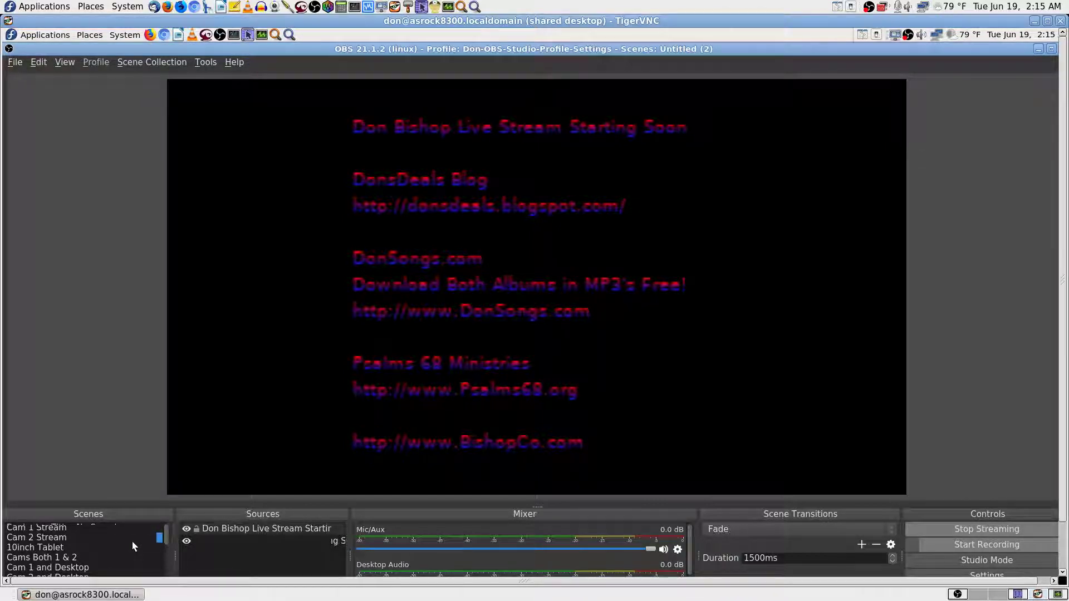
scroll(115, 540, "up", 1)
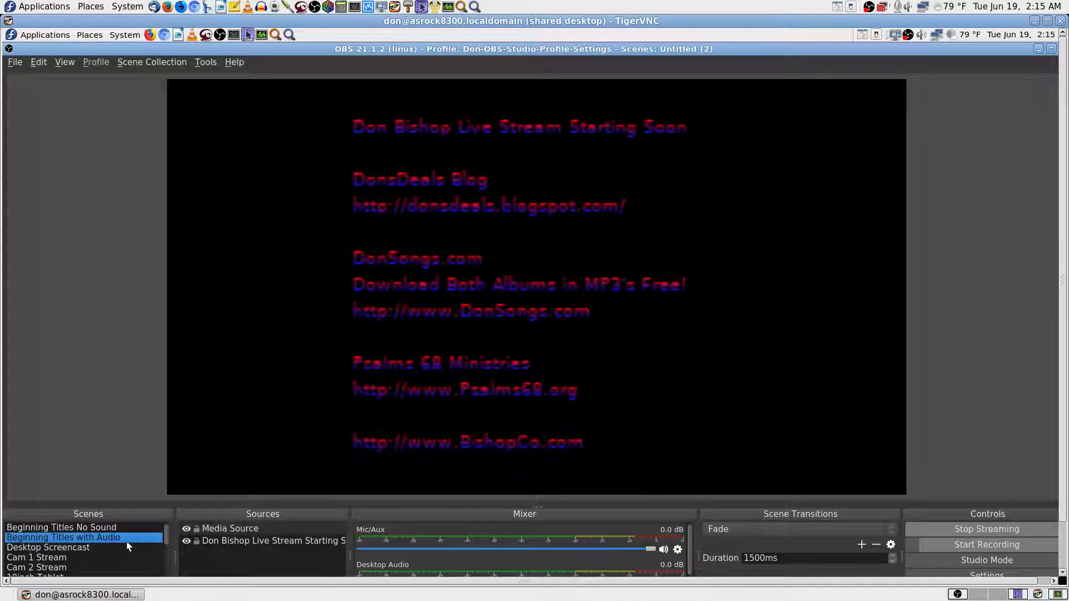
left_click(66, 547)
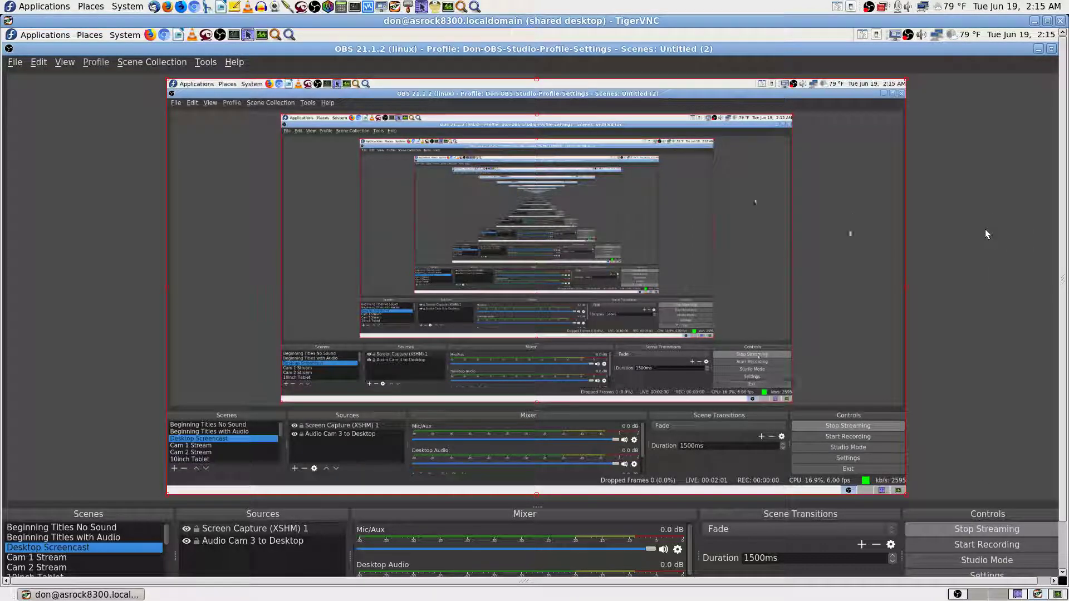
left_click(62, 558)
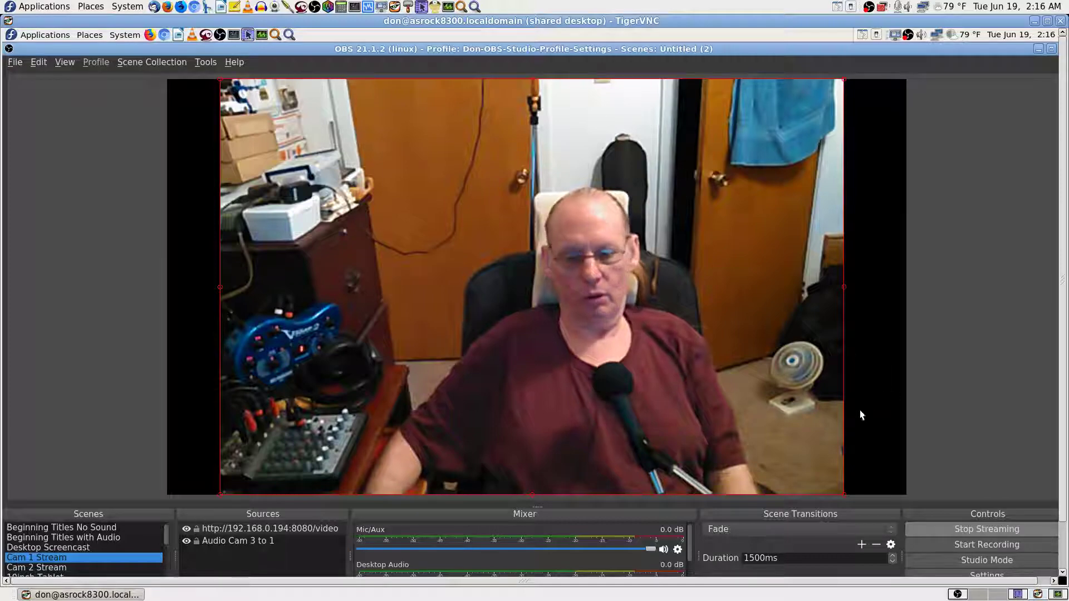
Step: Compare the local OBS session's frame rate and CPU status with the status bar of the remote OBS
left_click(957, 595)
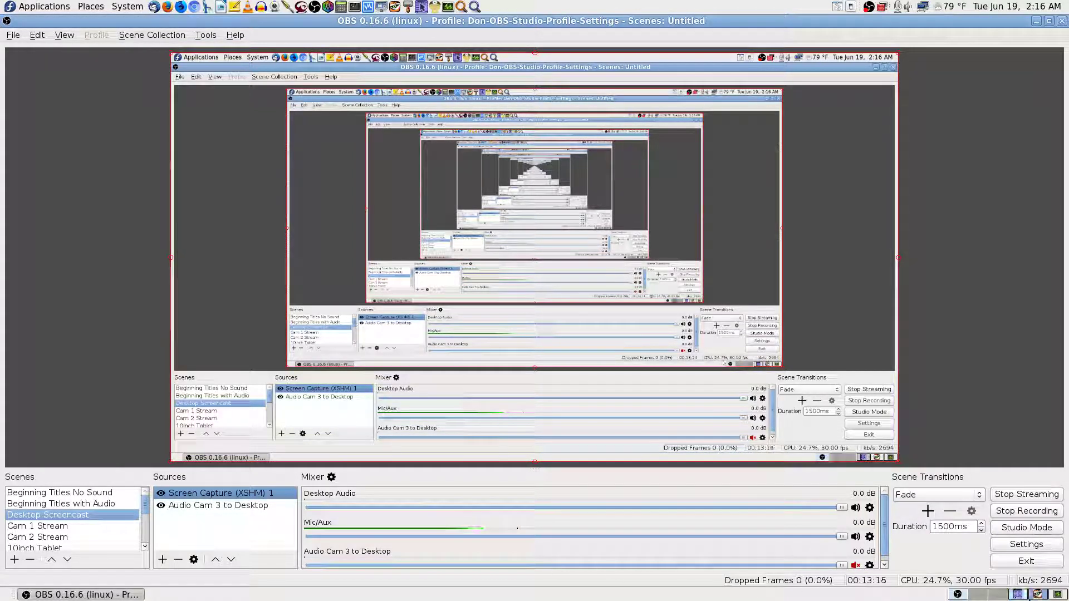
left_click(1039, 595)
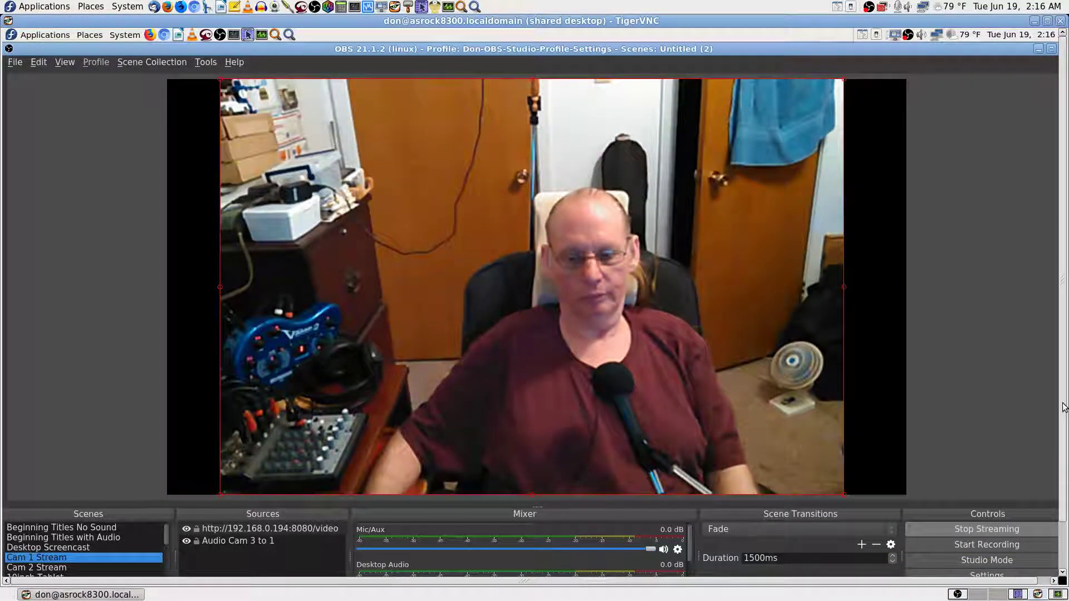
scroll(1065, 437, "down", 3)
scroll(1067, 437, "down", 1)
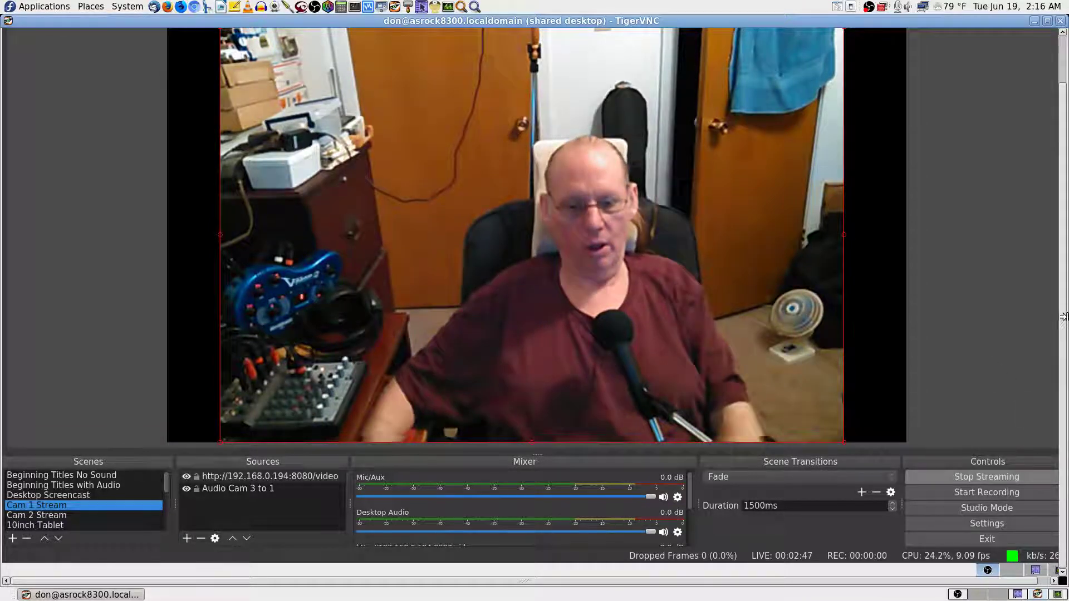
left_click_drag(1062, 300, 1061, 249)
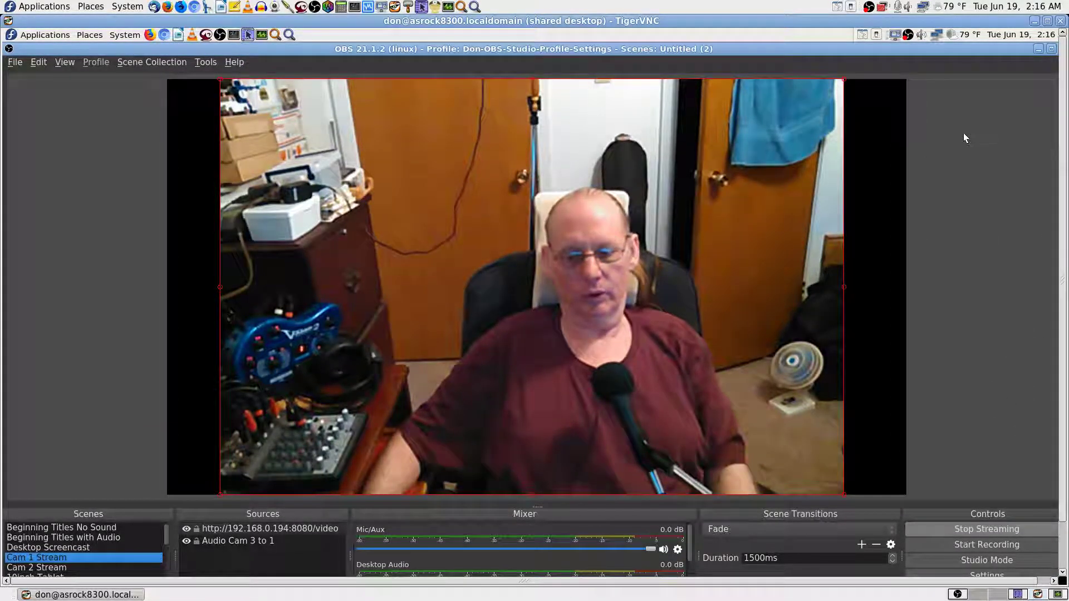
Step: Switch the TigerVNC viewer to full screen and bring up Firefox on the remote desktop
key("F8")
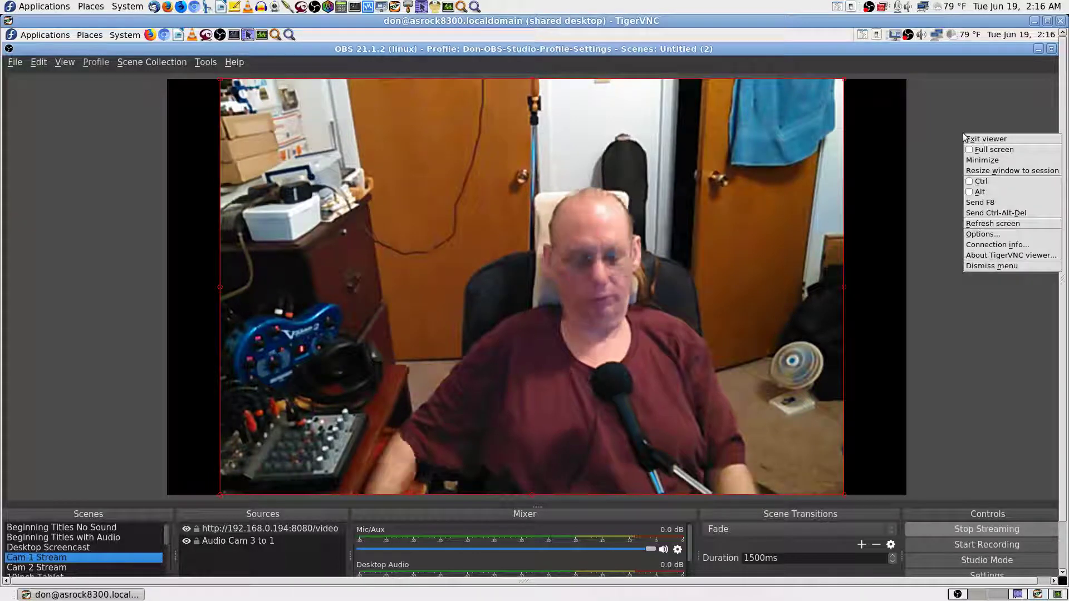
left_click(1001, 148)
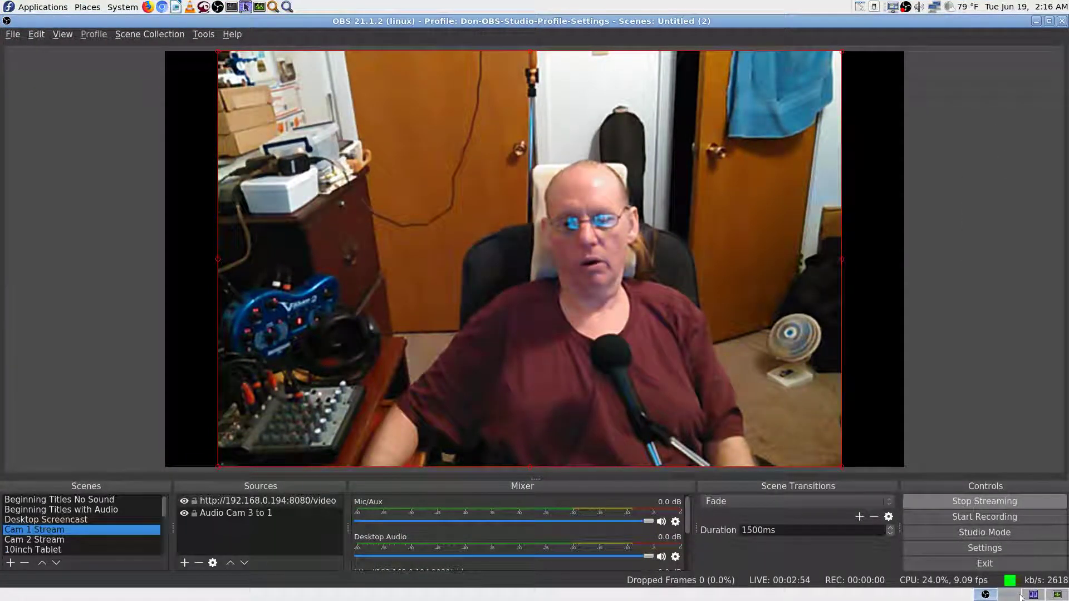
key("ctrl+alt+d")
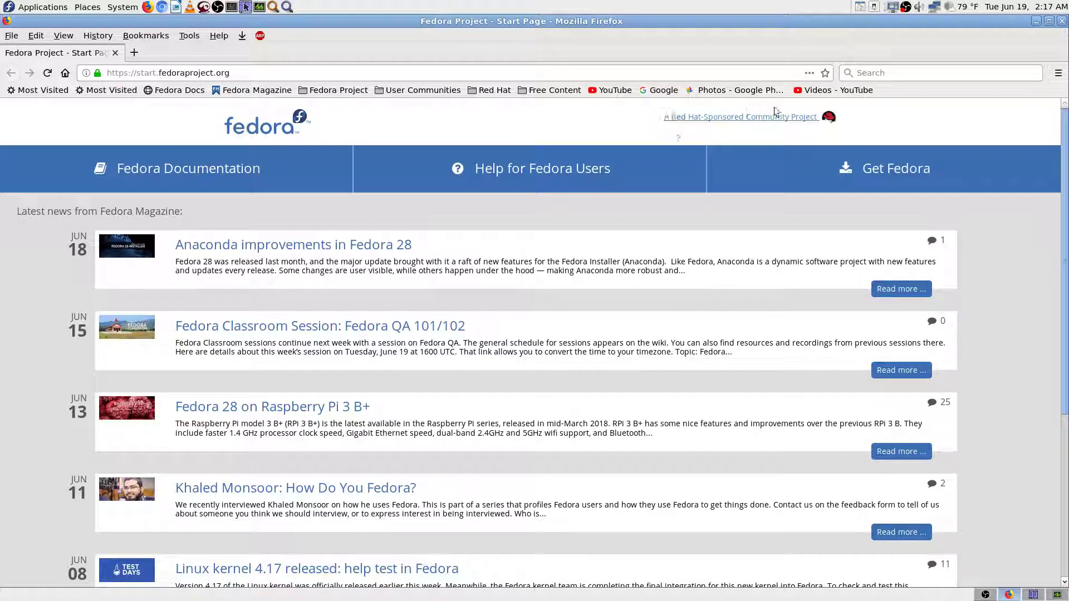
Step: Open the bookmarked YouTube Videos page and sign in to Google with the account email and password
left_click(843, 92)
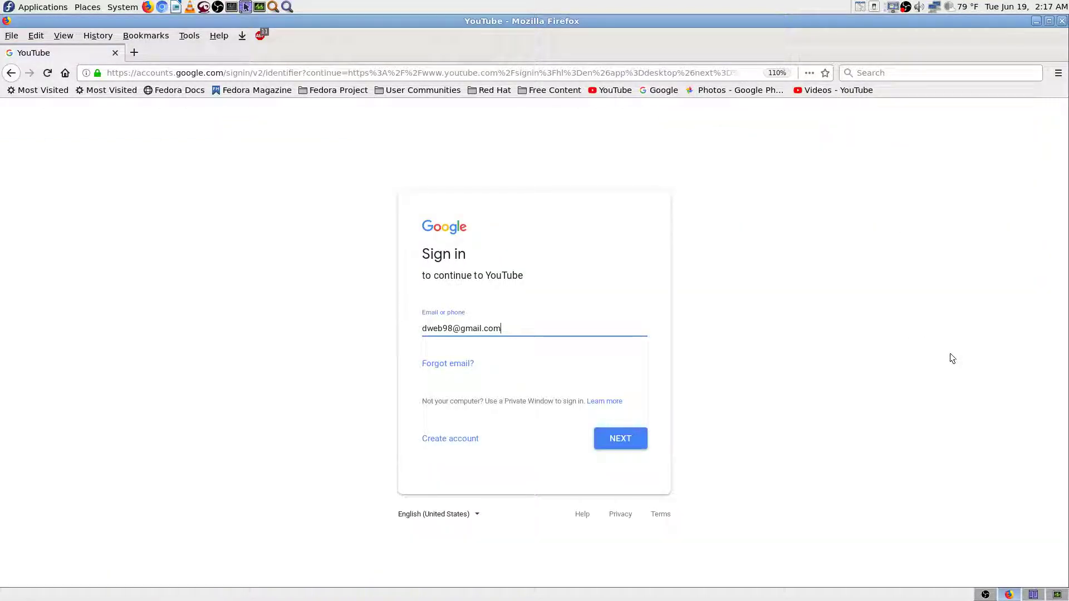
left_click(626, 434)
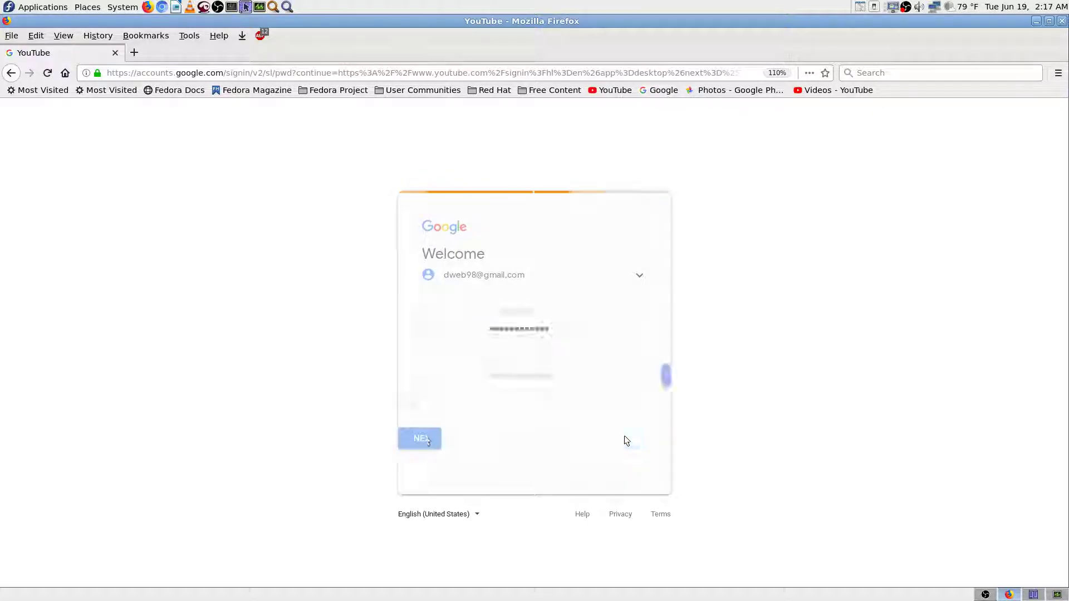
left_click(627, 376)
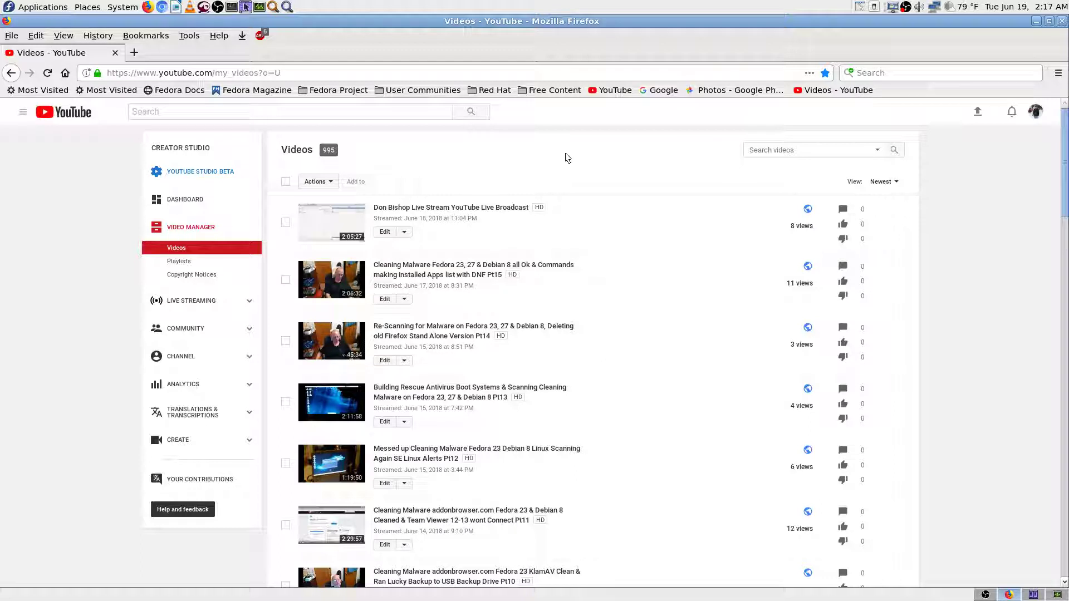
Step: Open the YouTube live dashboard without saving the login in Firefox, and look over its stream info and encoder setup
left_click(174, 302)
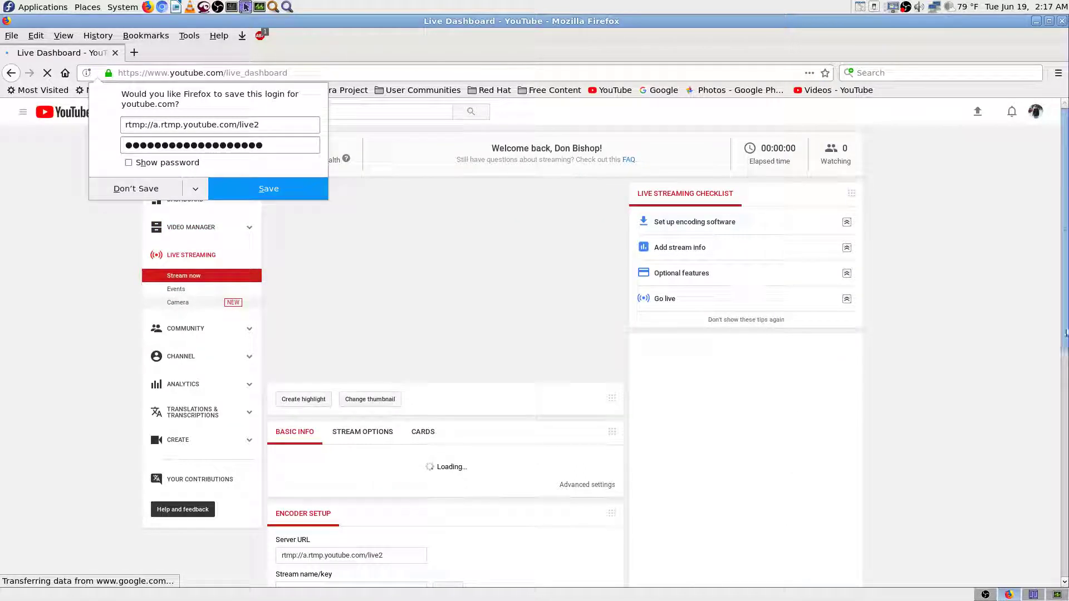
left_click(139, 191)
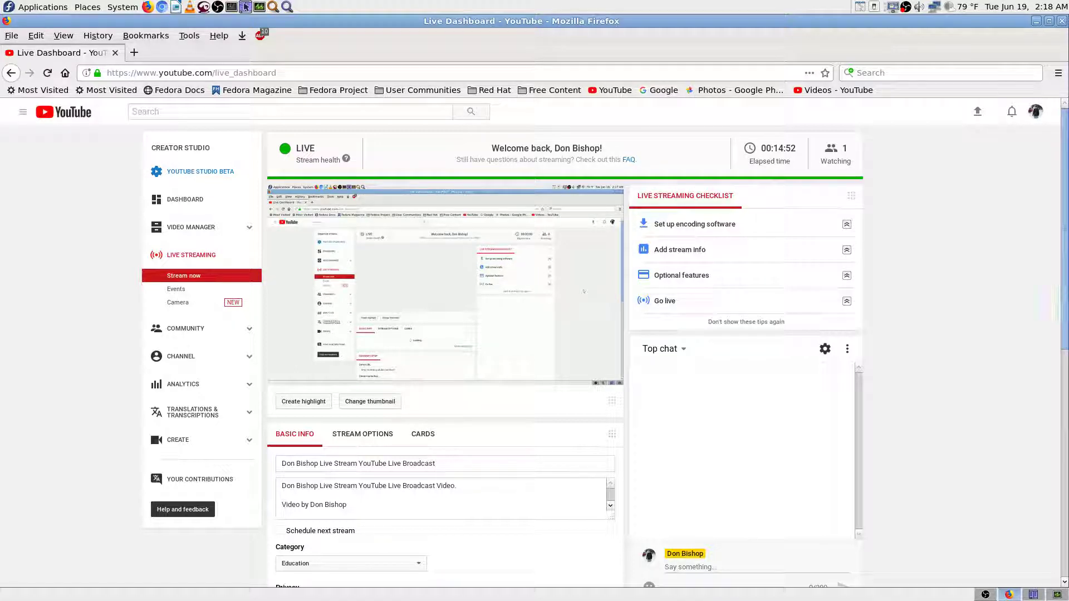
scroll(557, 279, "down", 2)
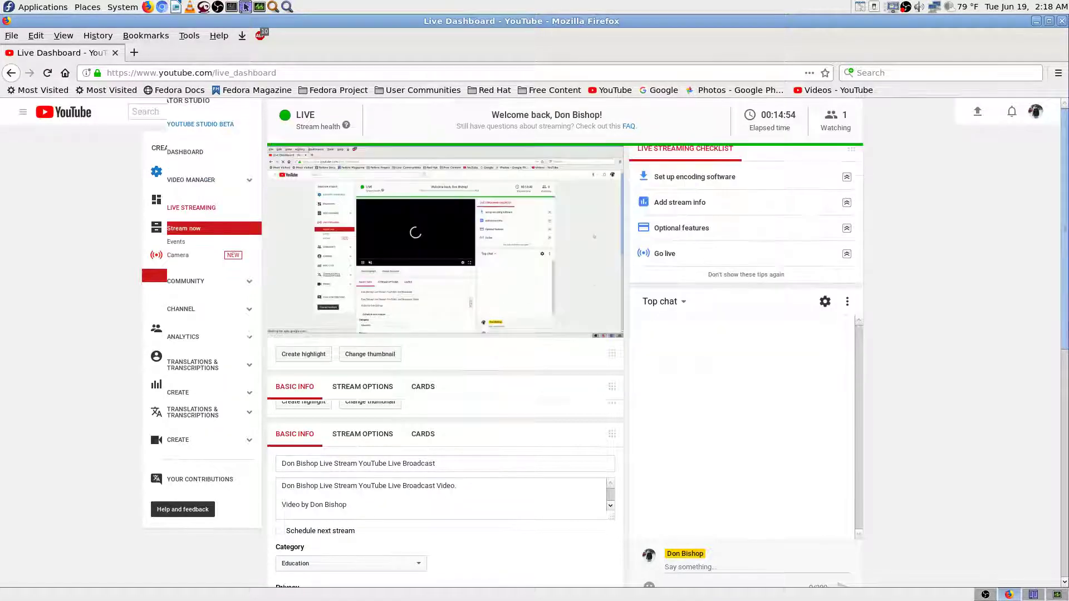
scroll(1065, 403, "down", 4)
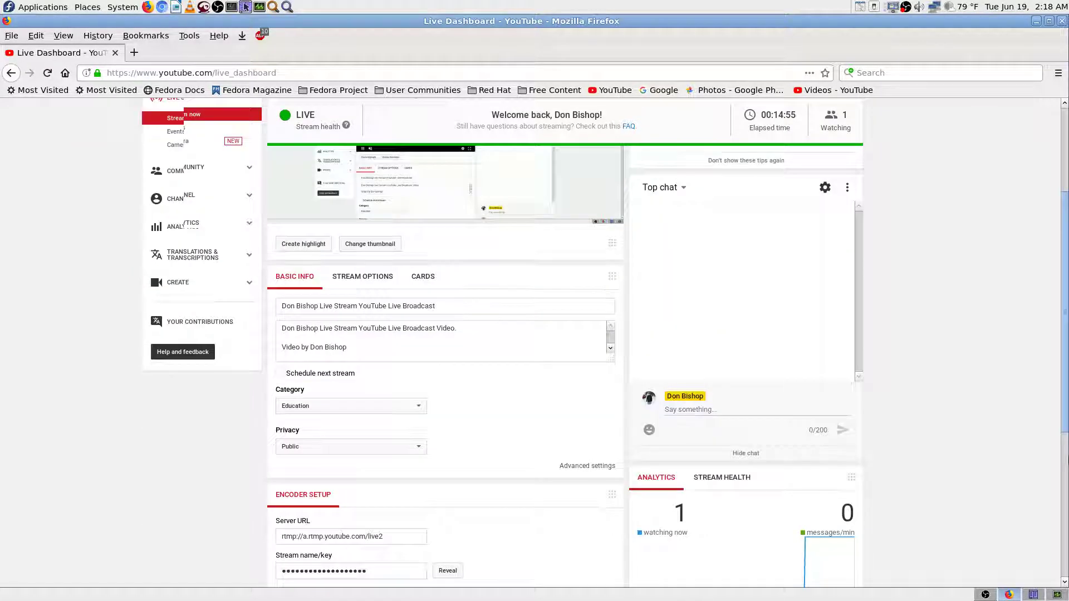
scroll(557, 342, "down", 5)
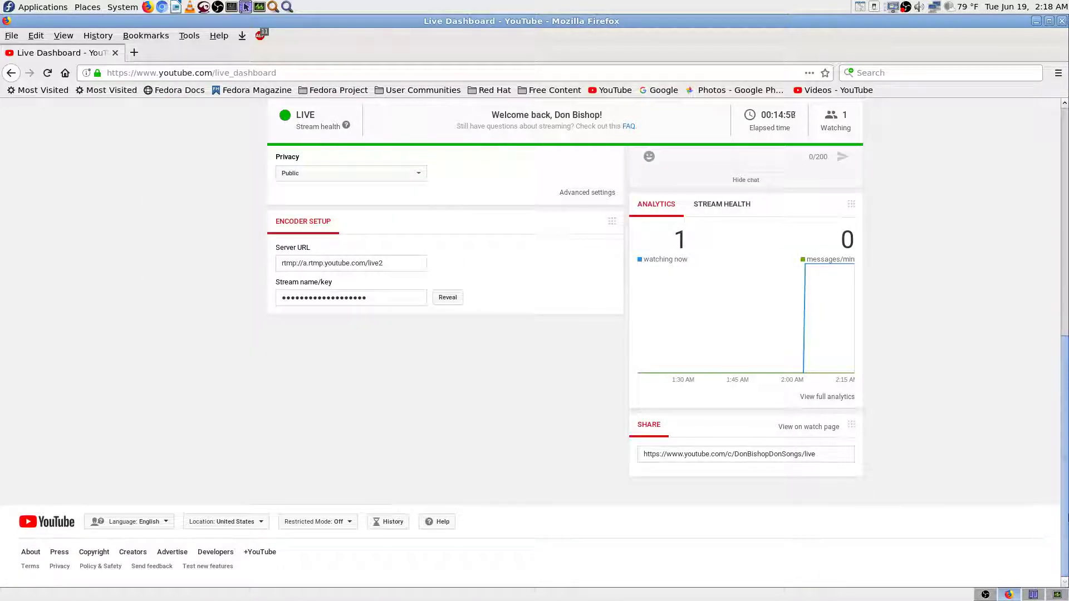
scroll(986, 262, "up", 10)
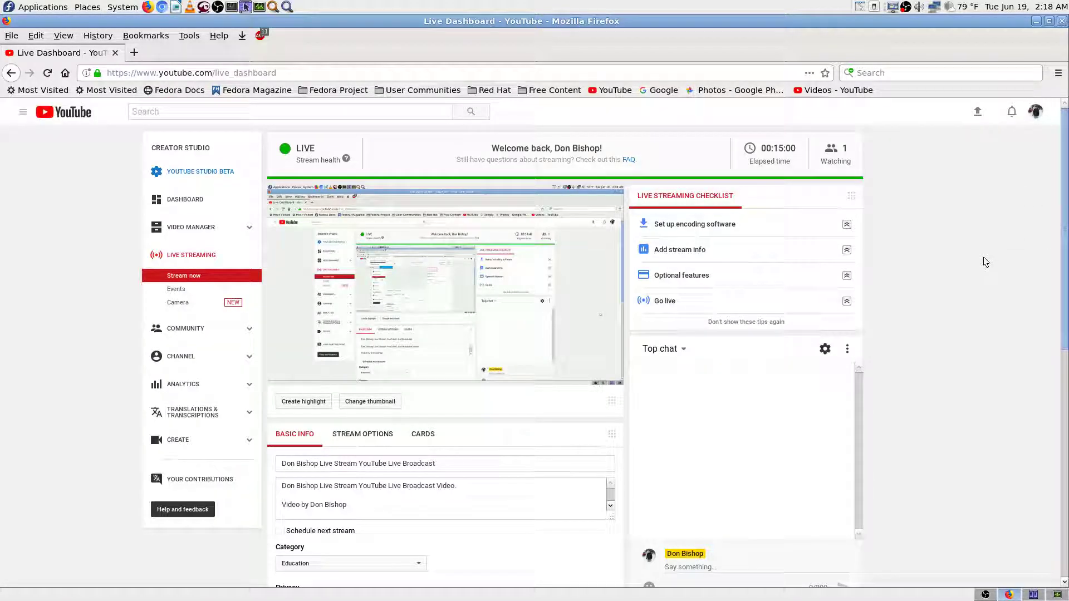
Step: Search the live dashboard page for the word "backup"
key("ctrl+f")
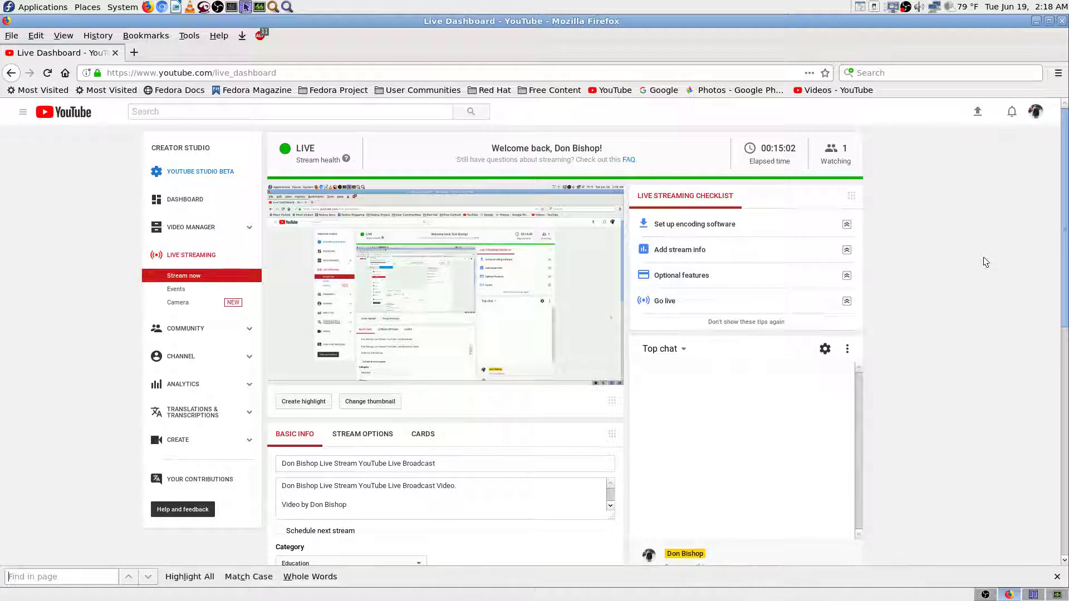
type("bacxkup")
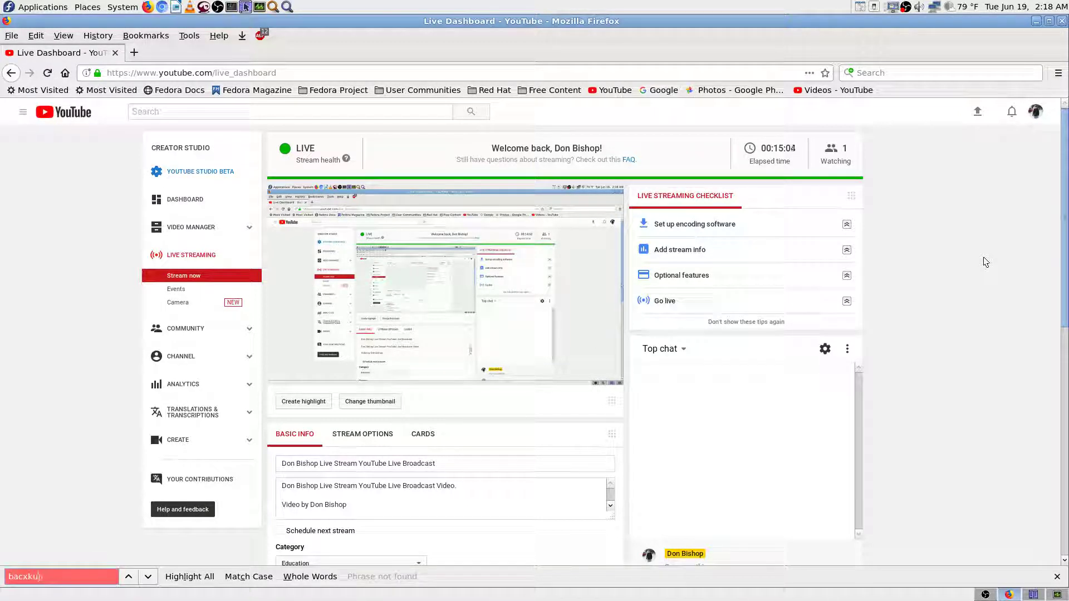
key("BackSpace")
key("BackSpace")
key("BackSpace")
key("BackSpace")
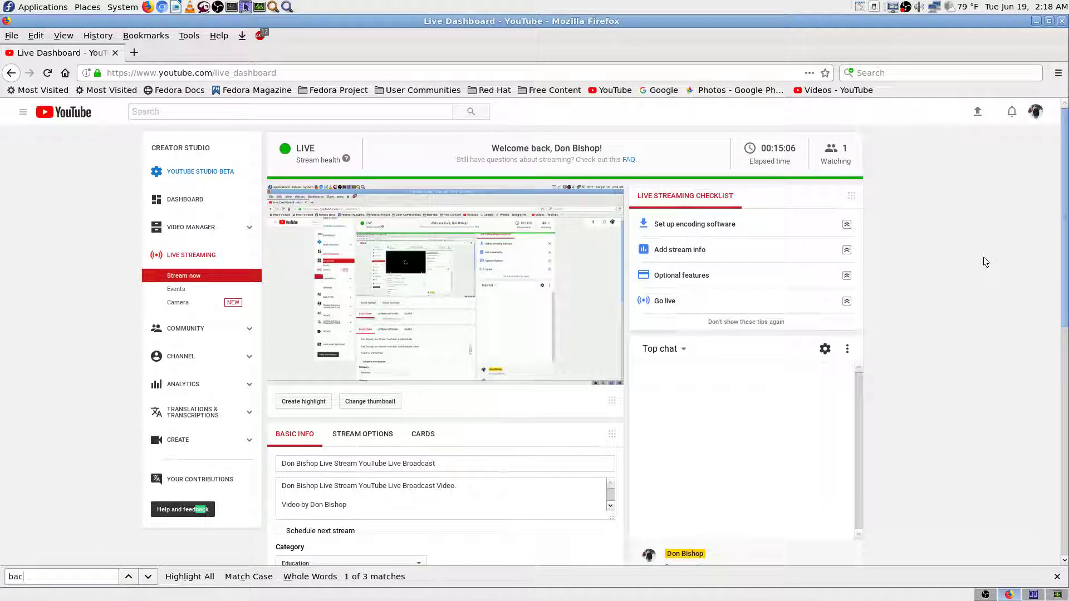
type("kup")
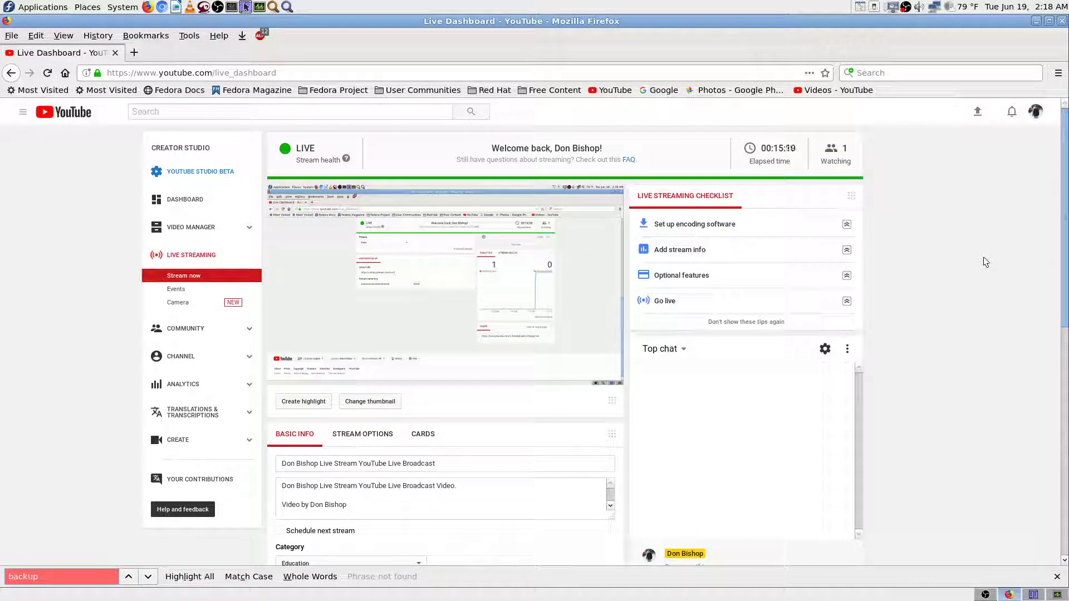
key("BackSpace")
key("BackSpace")
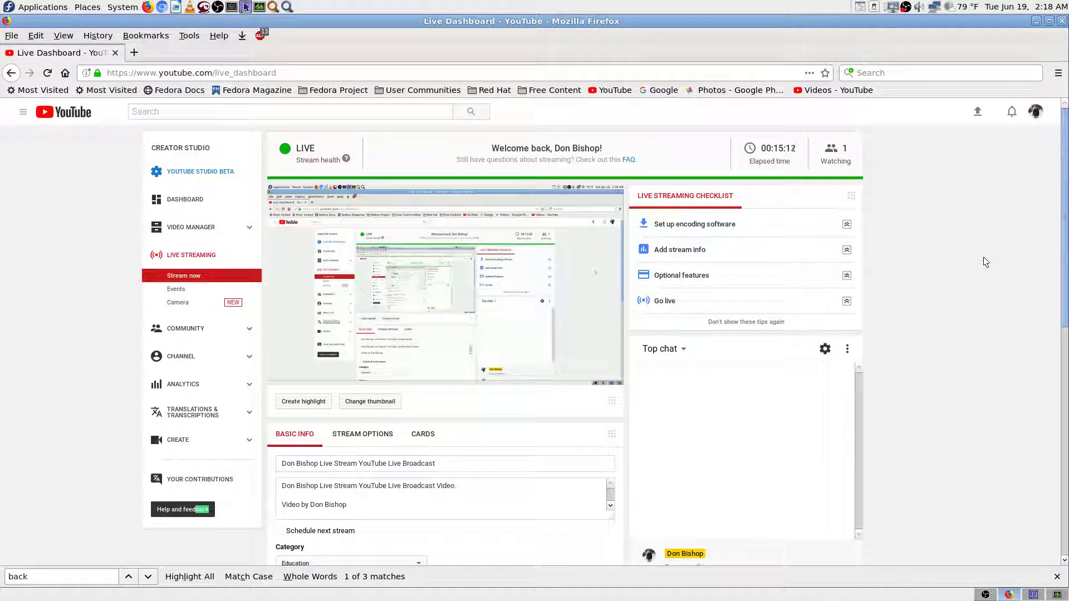
type("up")
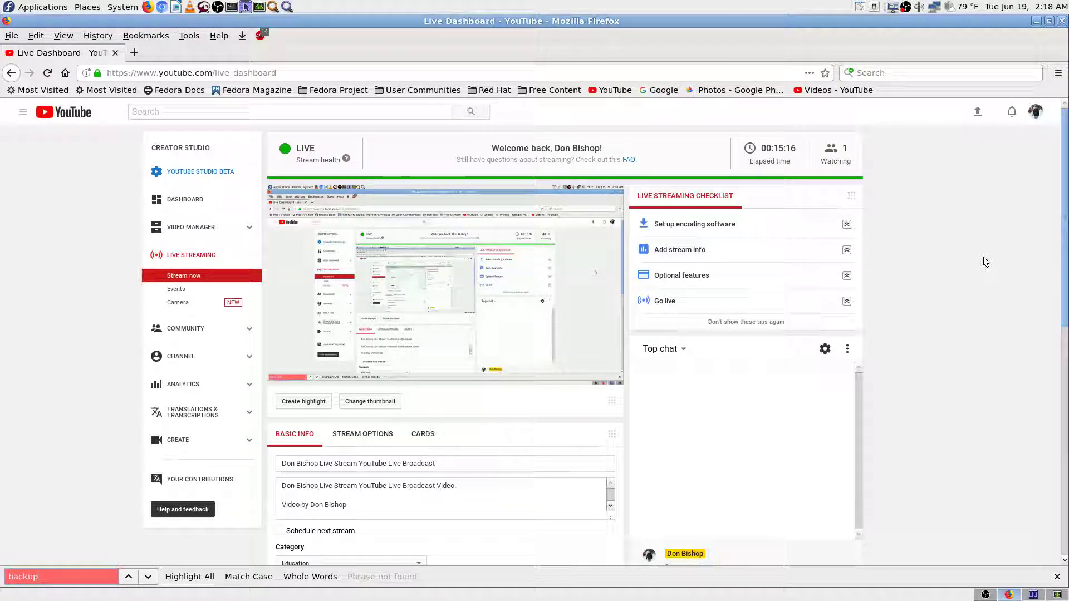
Step: Search the live dashboard page for the word "stream" instead, step through the matches, and close the page search
key("BackSpace")
key("BackSpace")
key("BackSpace")
key("BackSpace")
key("BackSpace")
key("BackSpace")
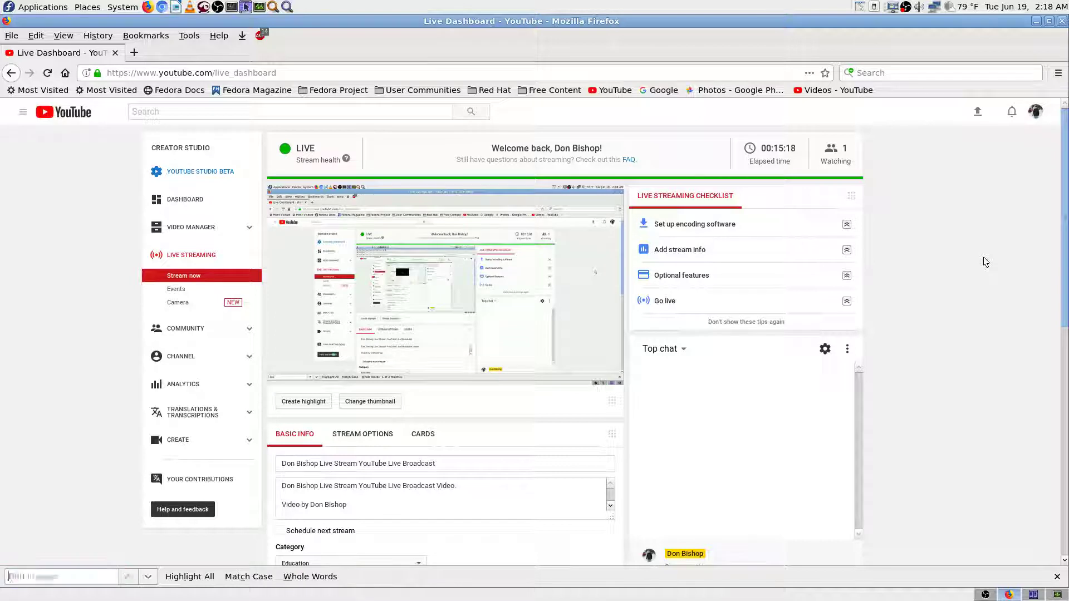
type("stream")
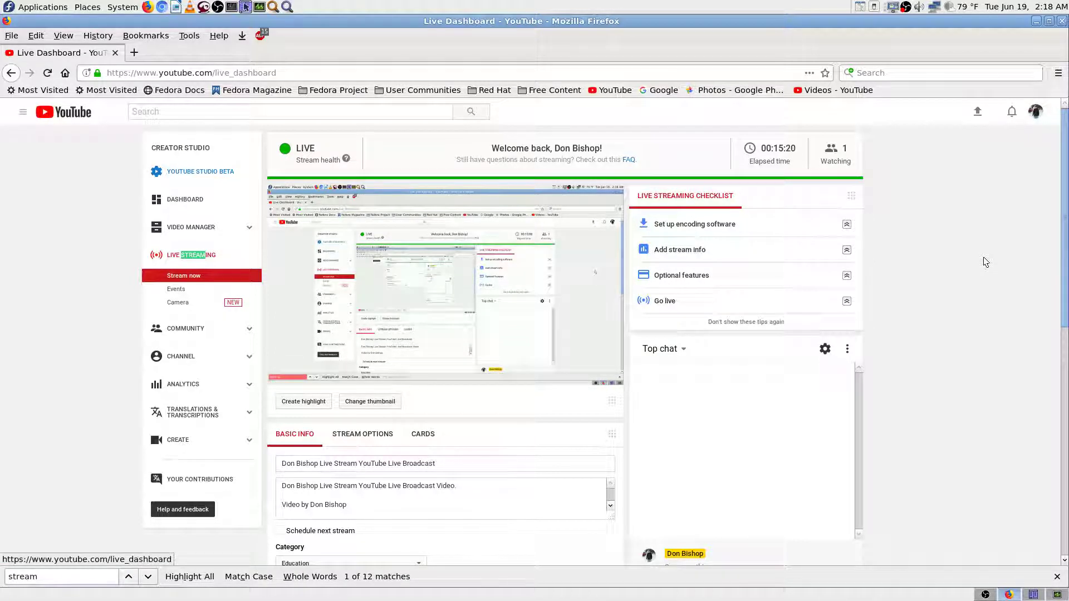
key("Return")
key("Return")
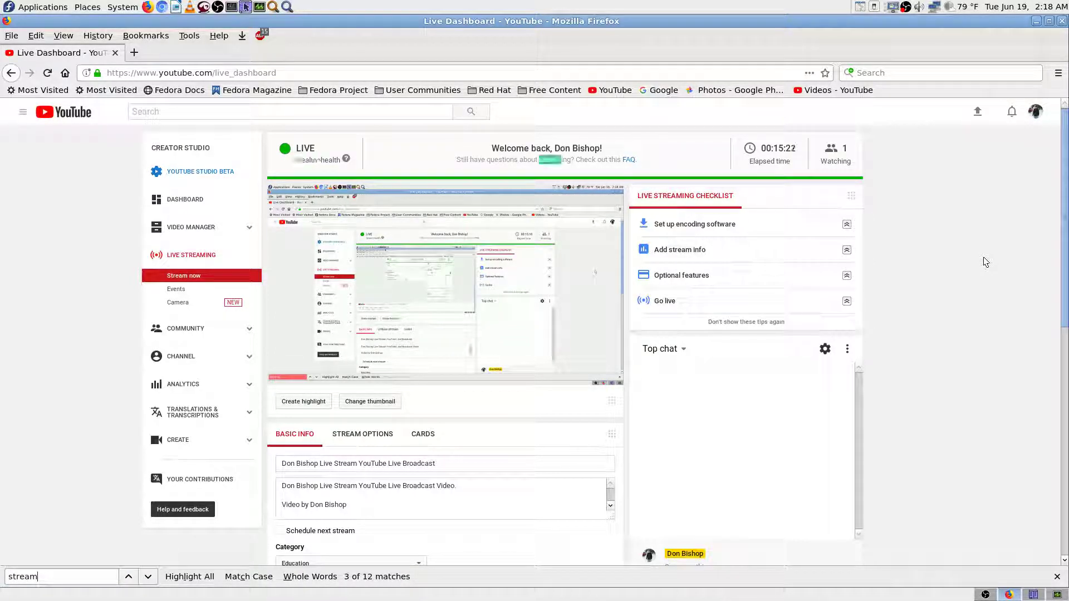
key("Return")
key("Return")
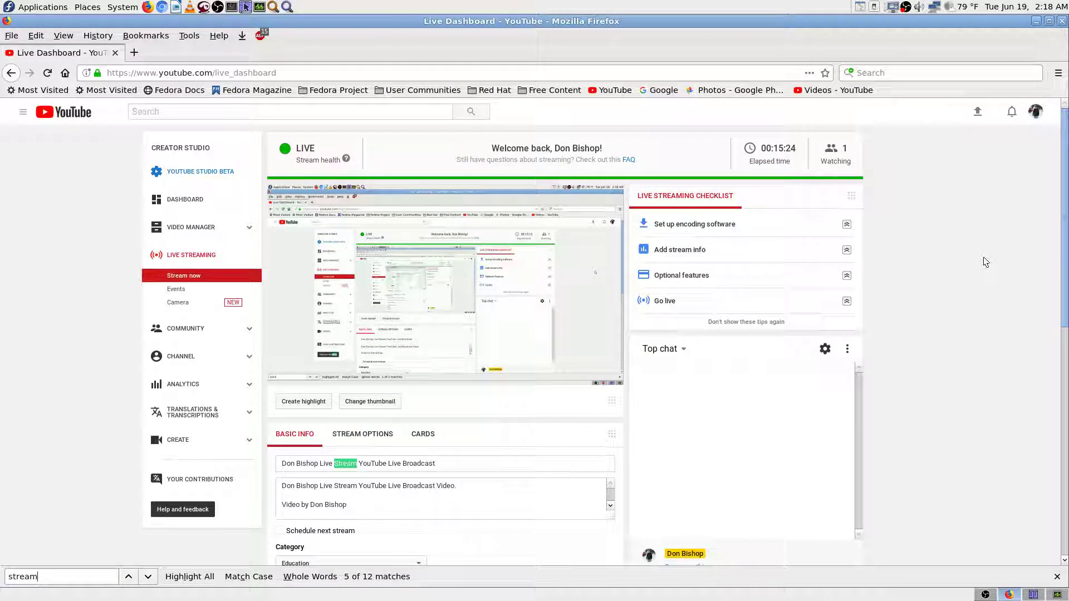
key("Return")
key("Return")
key("Return")
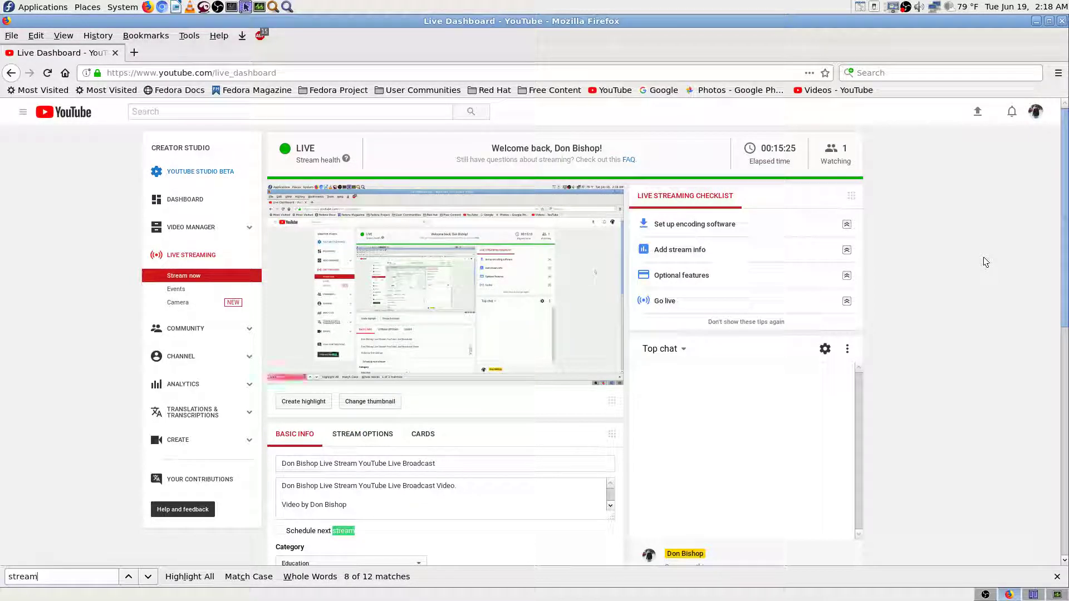
key("Return")
key("Return")
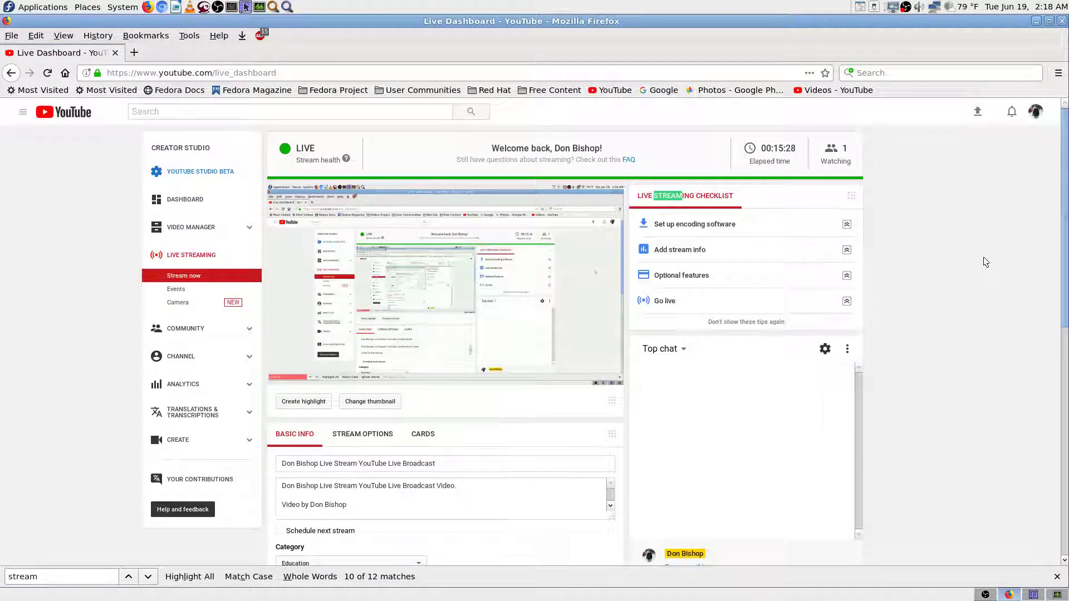
key("BackSpace")
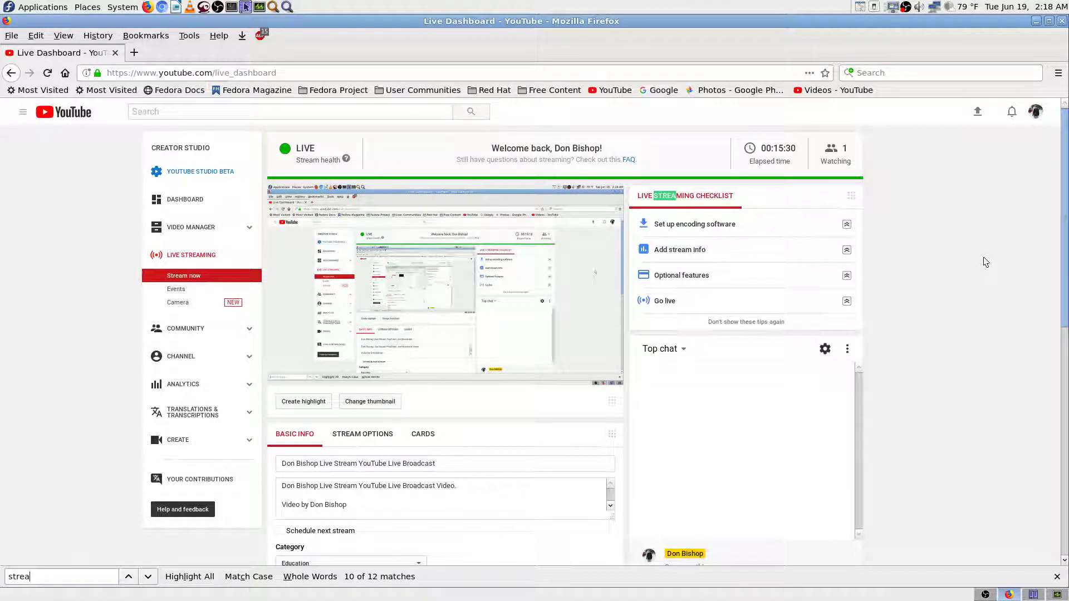
key("Escape")
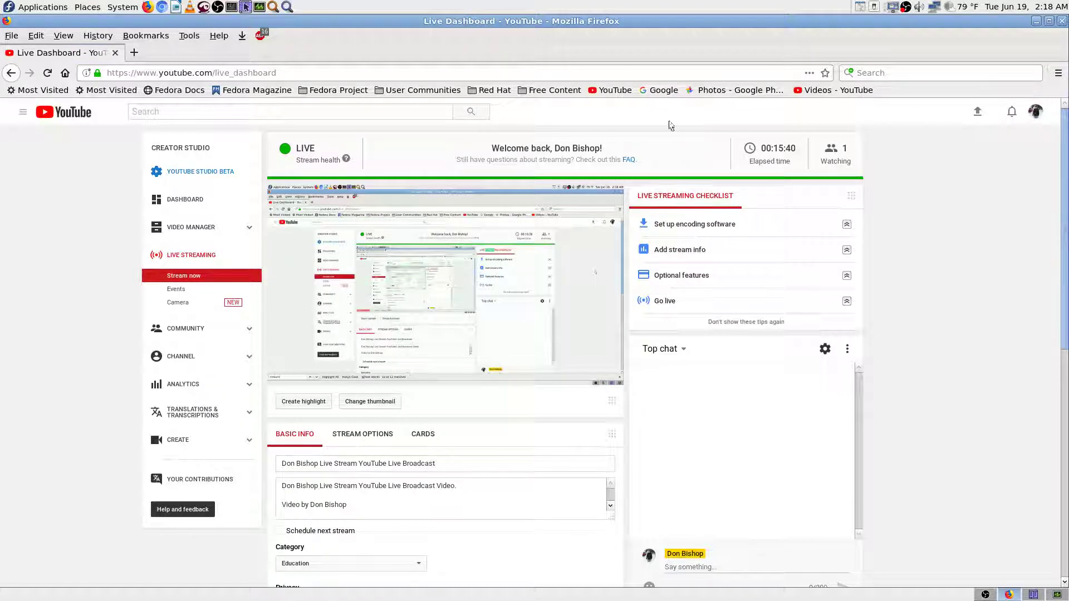
Step: Open the watch page of the current live stream from the YouTube home page and pause its playback
left_click(599, 92)
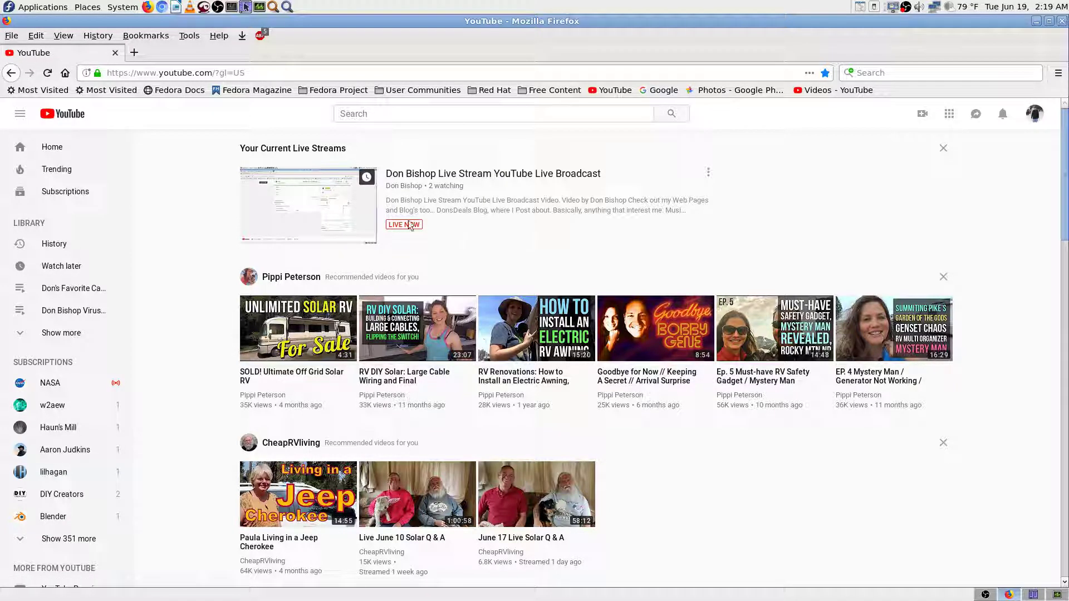
left_click(332, 211)
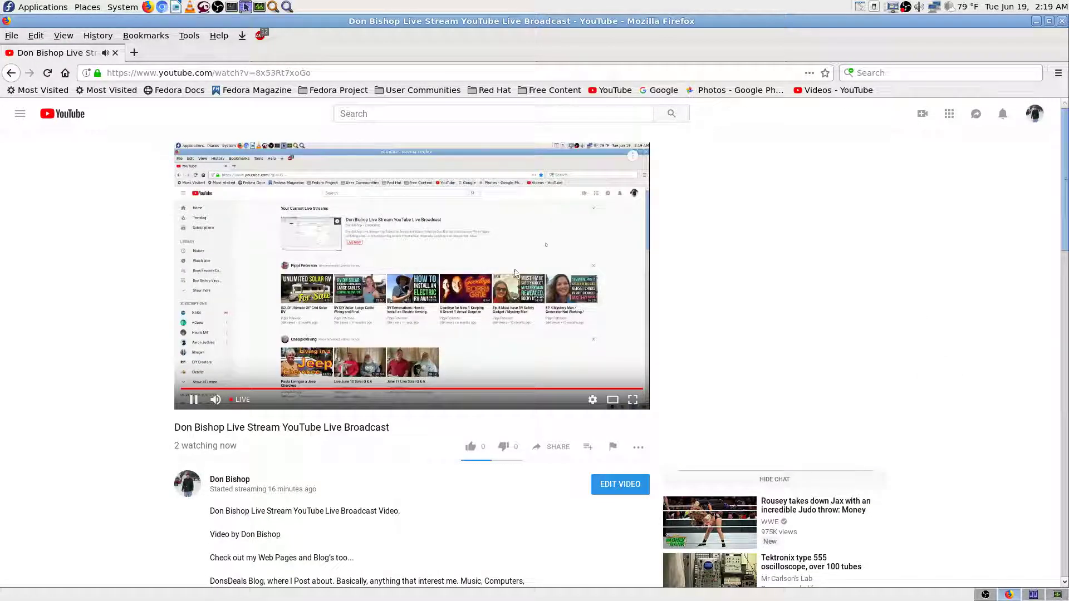
left_click(492, 244)
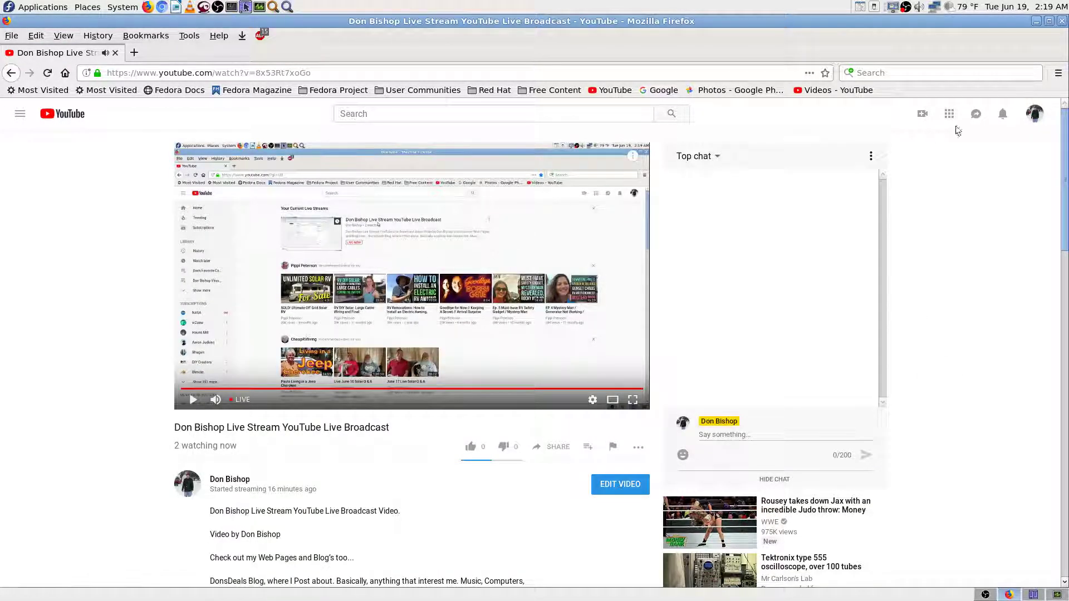
Step: Open the account's own YouTube channel page and look over its live stream listing, uploads and playlists
left_click(1034, 114)
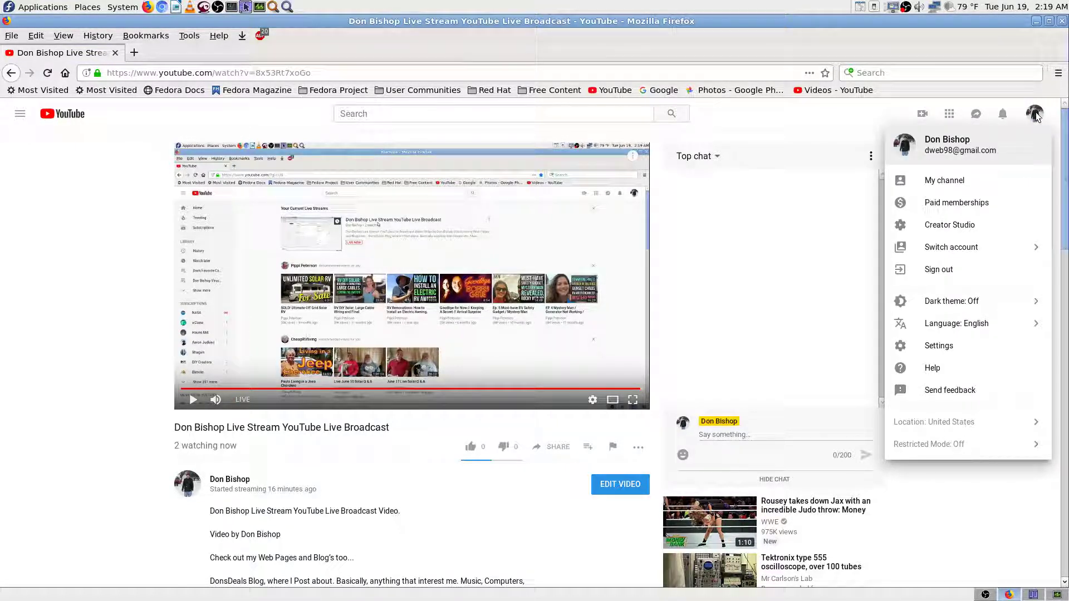
left_click(945, 183)
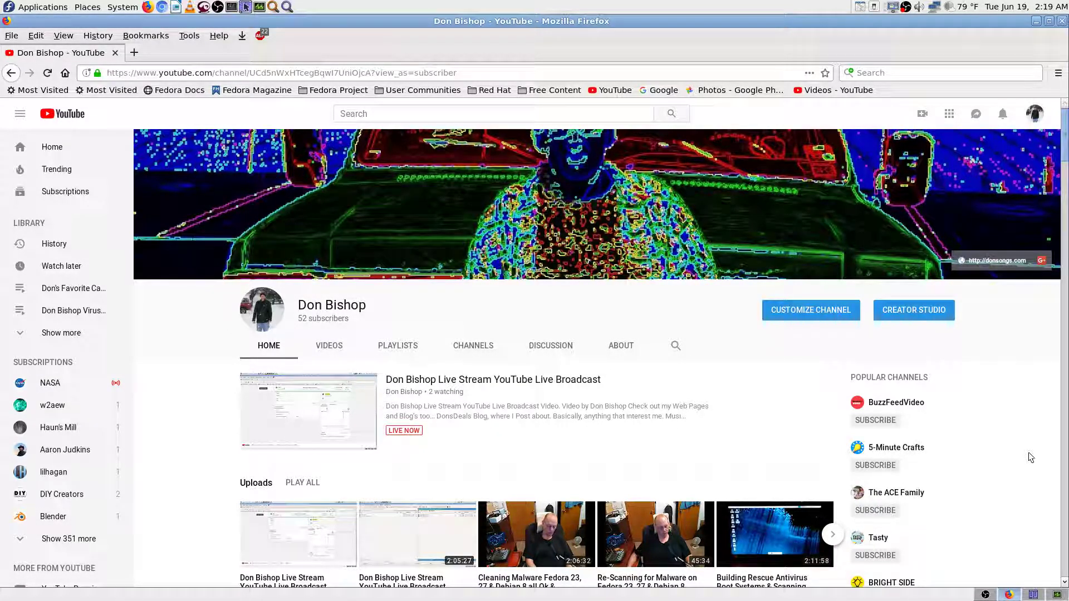
scroll(1031, 457, "down", 3)
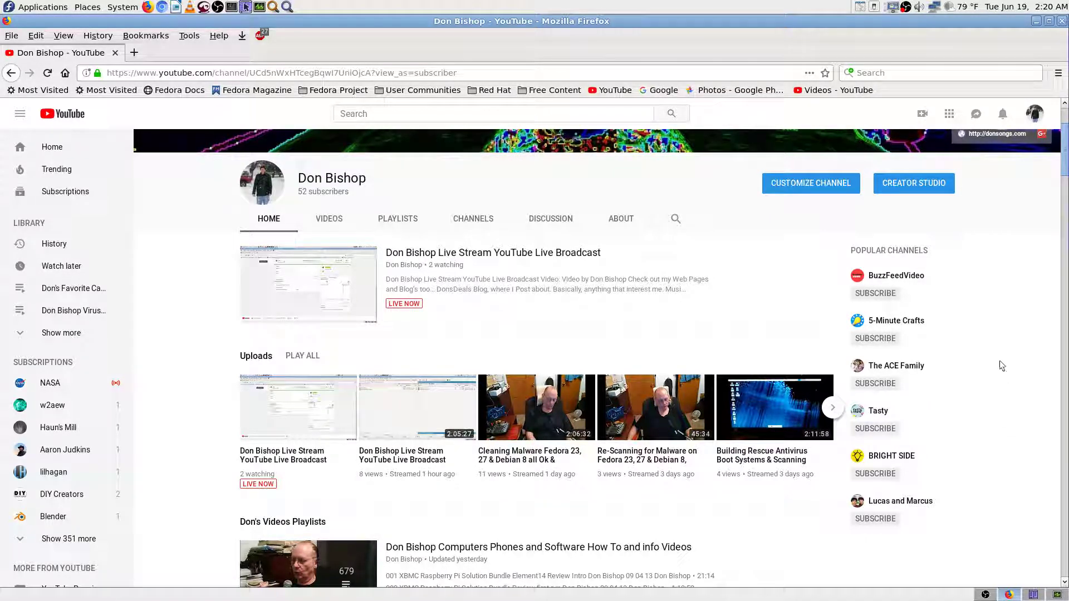
scroll(1004, 417, "up", 4)
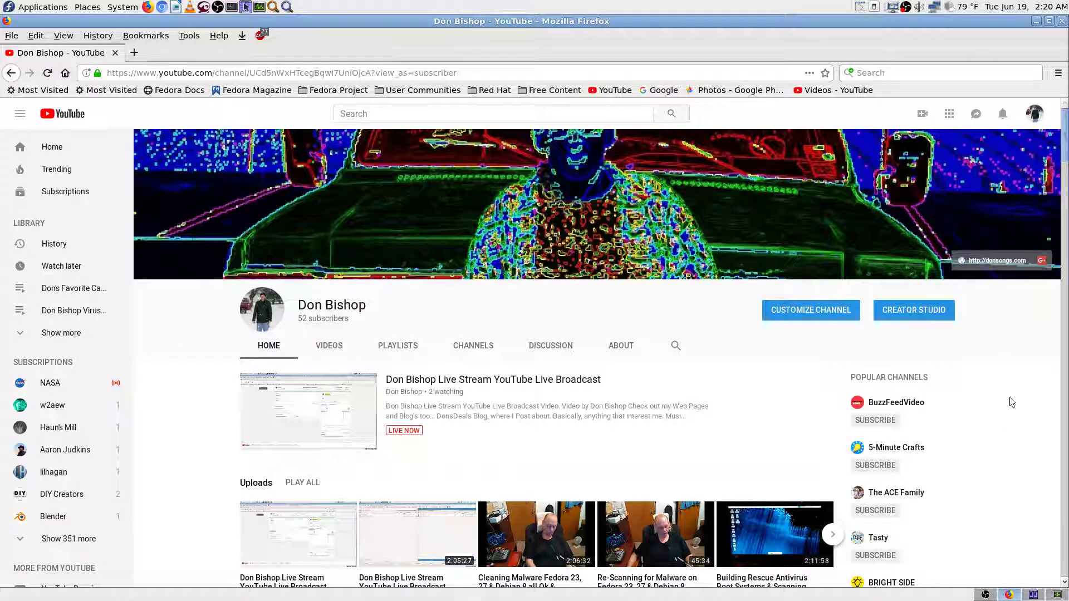
scroll(1002, 402, "down", 3)
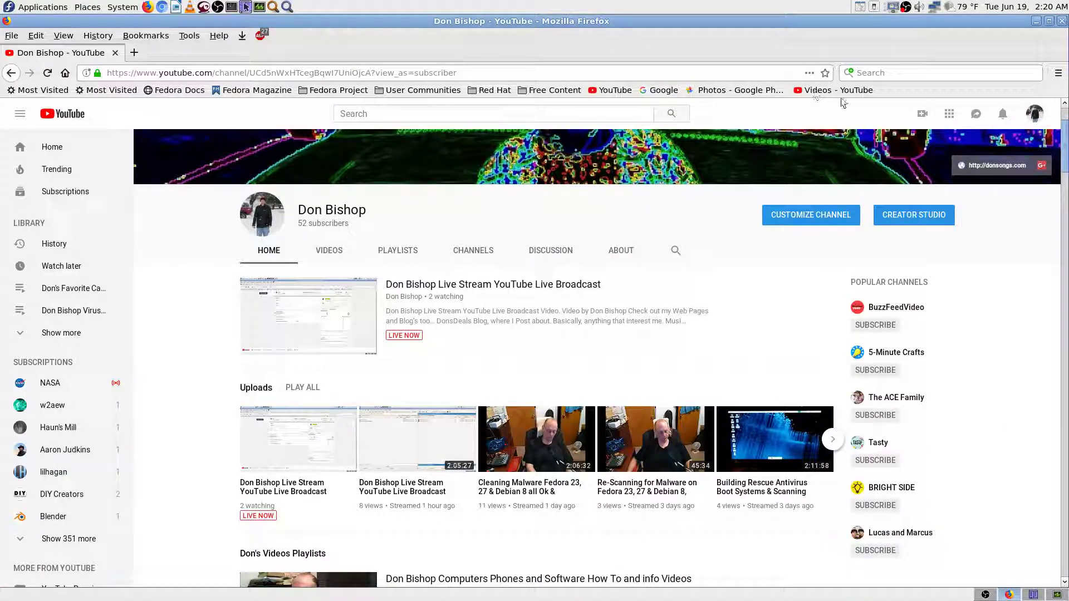
Step: Reopen the live streaming dashboard from the bookmarked Videos page and choose never to save its login in Firefox
left_click(833, 91)
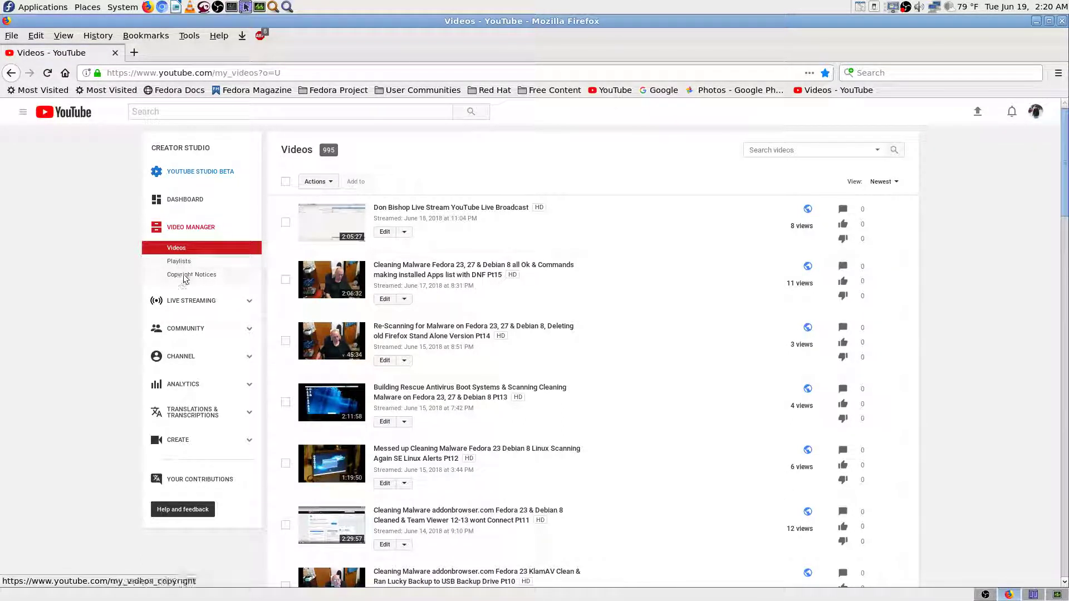
left_click(187, 303)
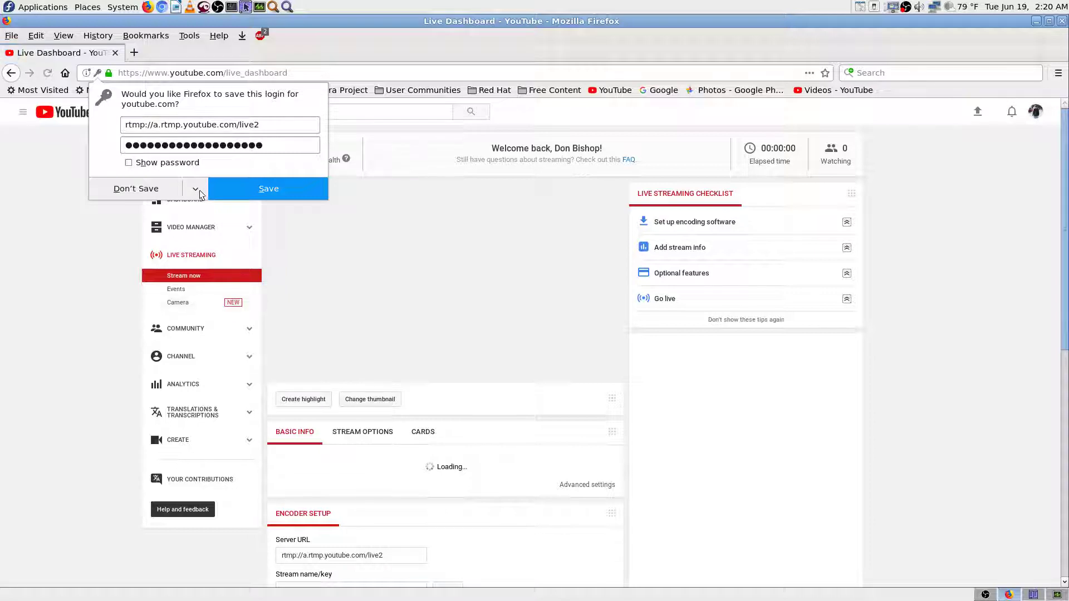
left_click(197, 190)
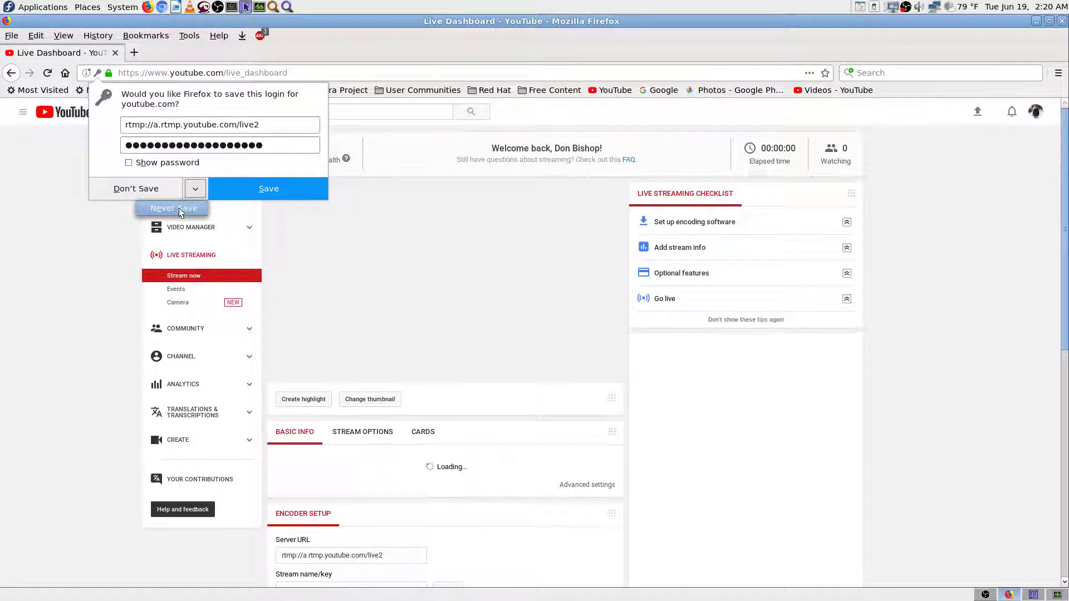
left_click(179, 208)
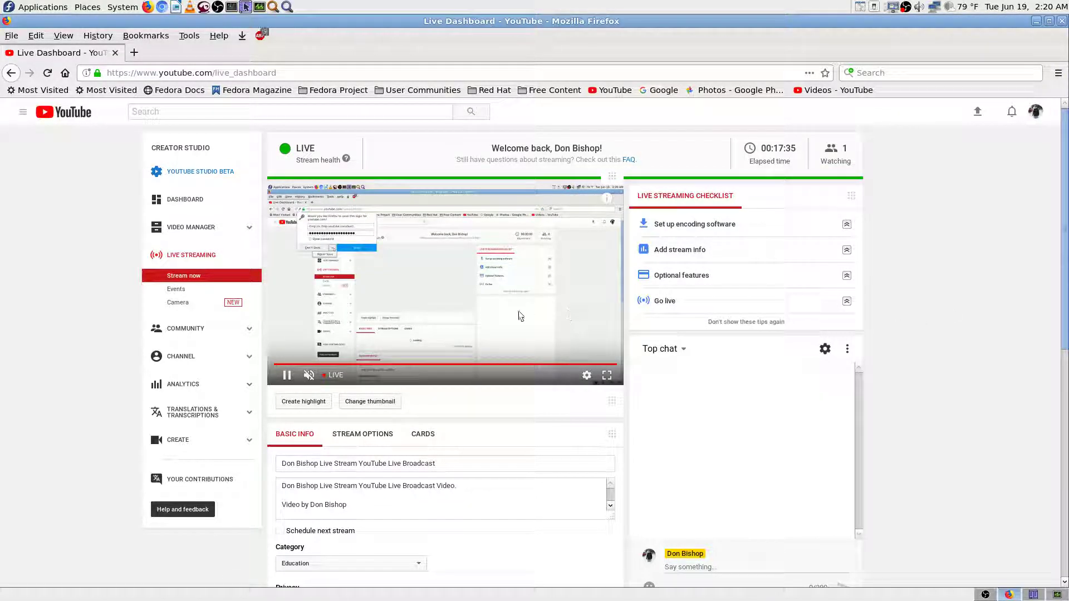
Step: Pause the dashboard's stream preview and look over the privacy, encoder setup, analytics and share sections
left_click_drag(476, 322, 963, 319)
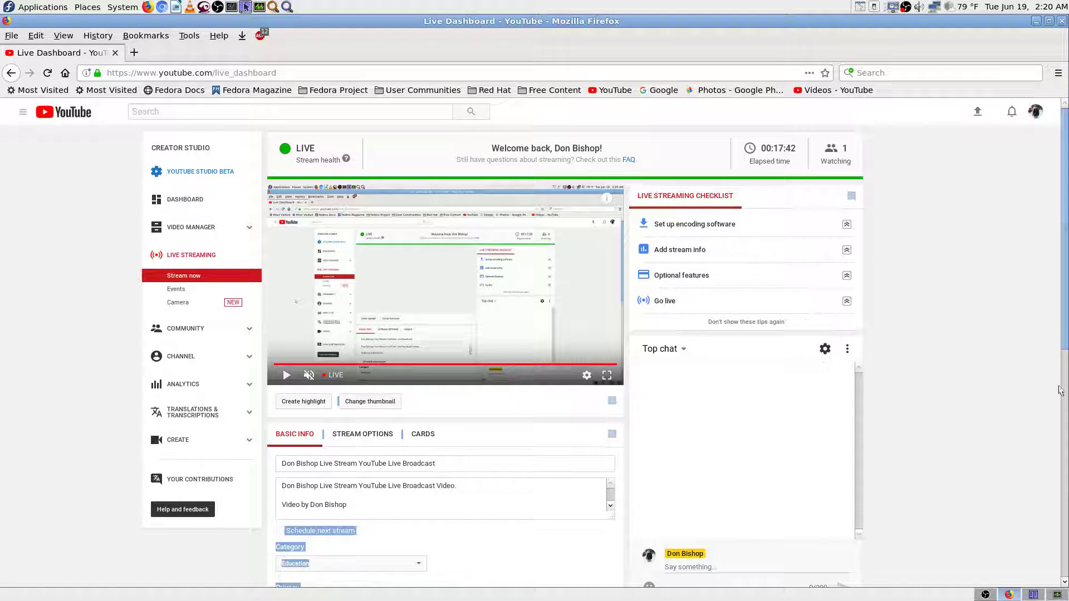
left_click(1001, 416)
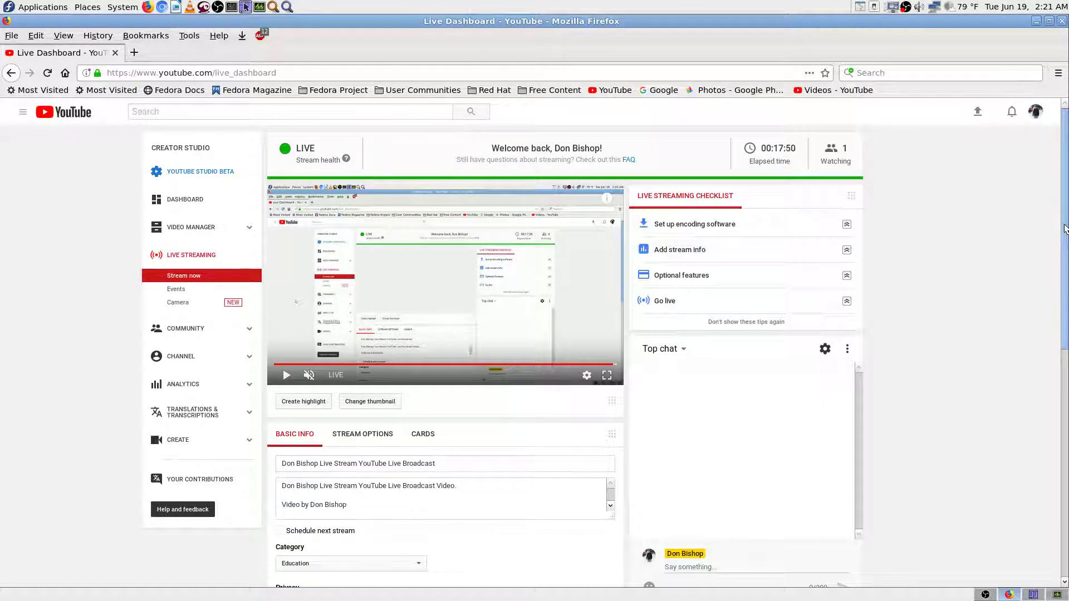
scroll(1061, 262, "down", 2)
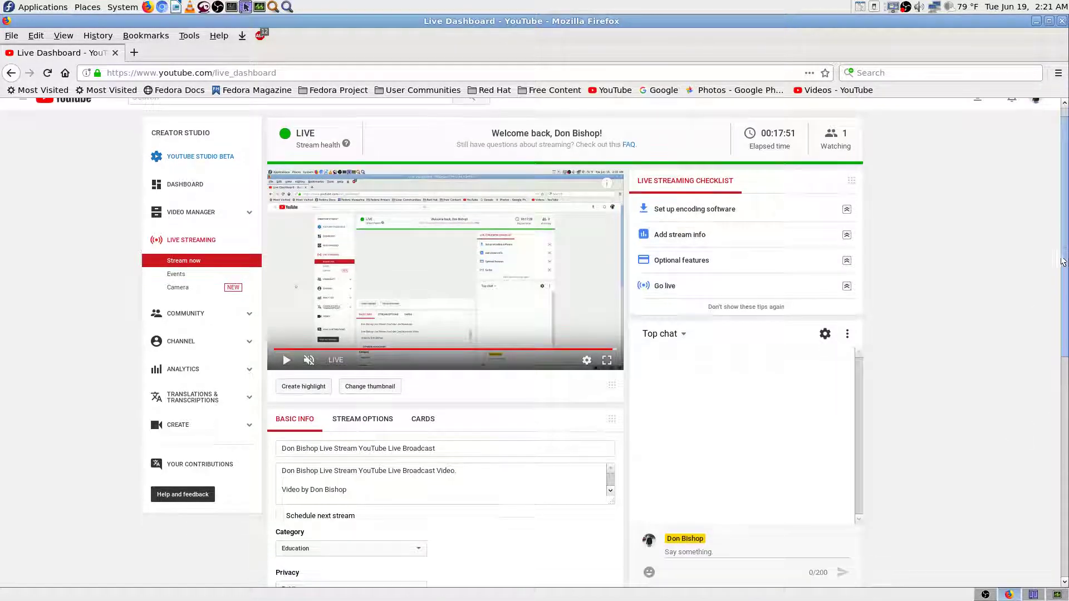
left_click_drag(1061, 291, 1066, 423)
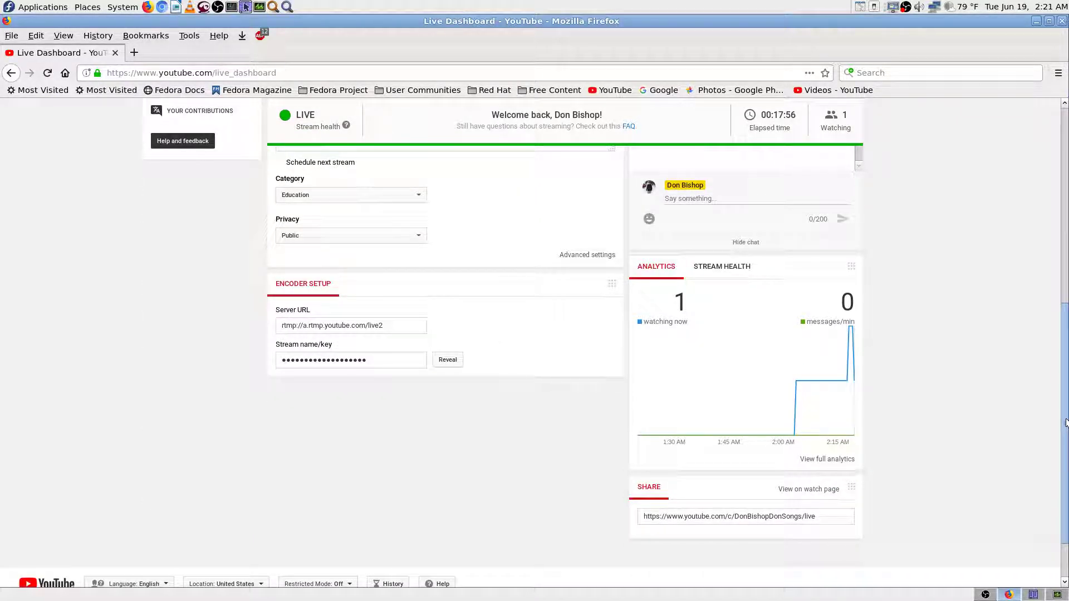
left_click_drag(1066, 424, 1067, 444)
scroll(1065, 468, "up", 10)
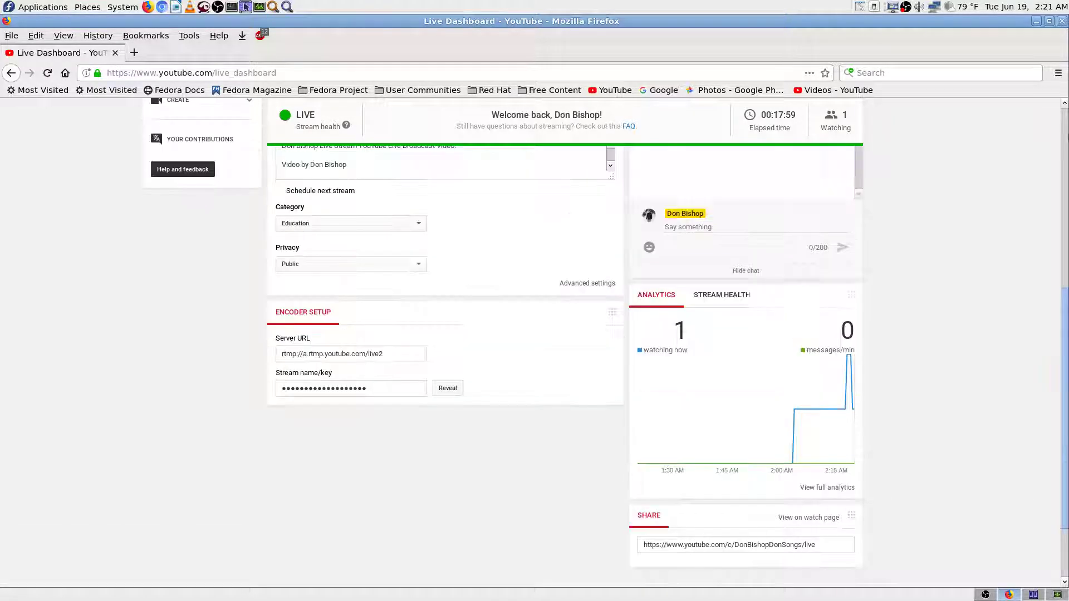
scroll(1063, 489, "down", 10)
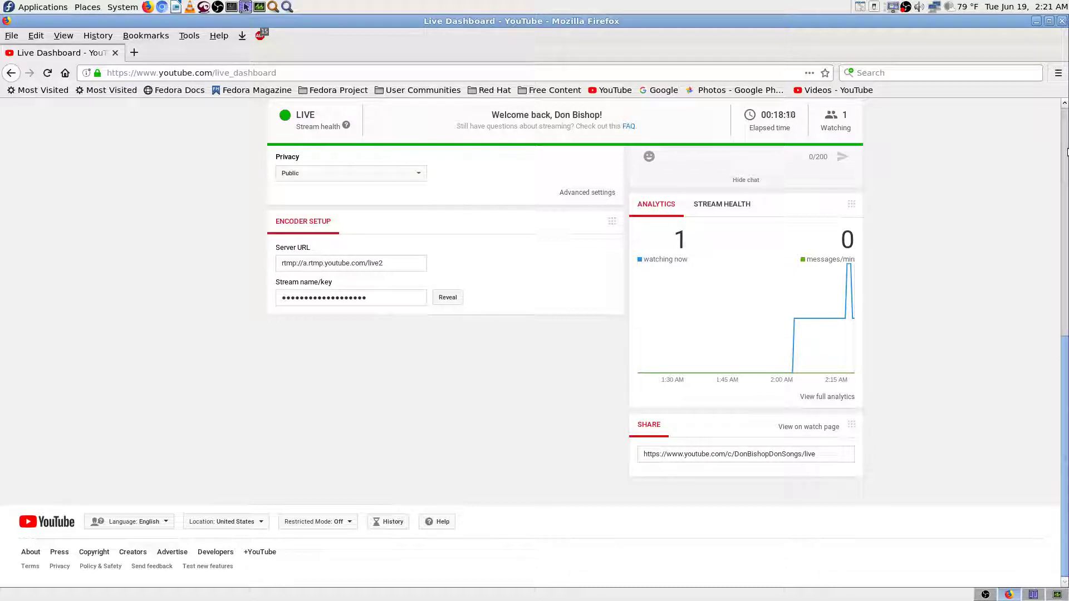
scroll(1067, 128, "up", 10)
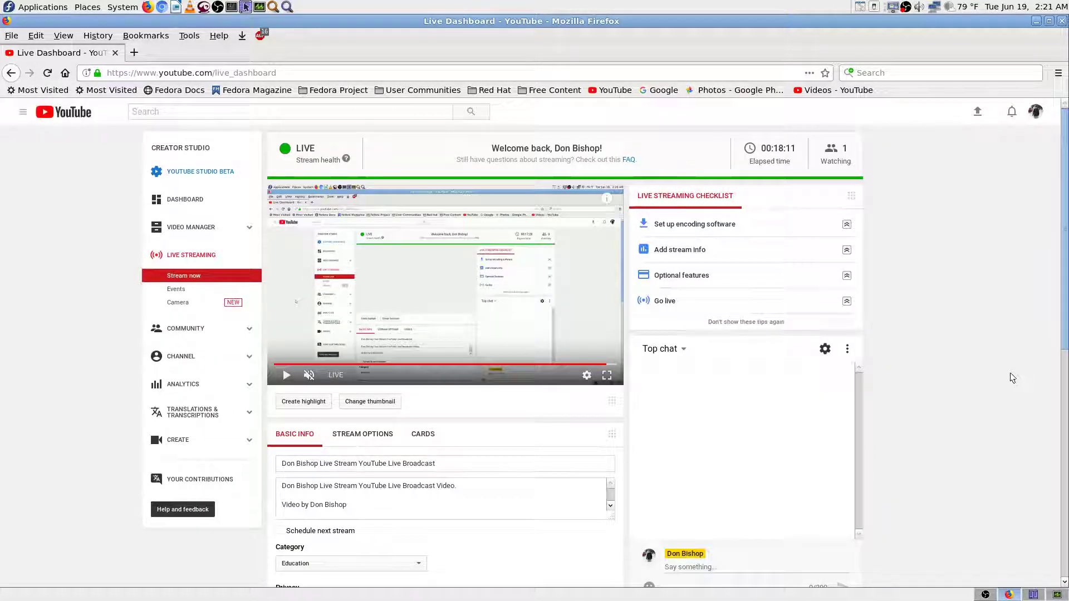
Step: Switch the dashboard's chat view to Live chat, and back to Top chat
left_click(683, 351)
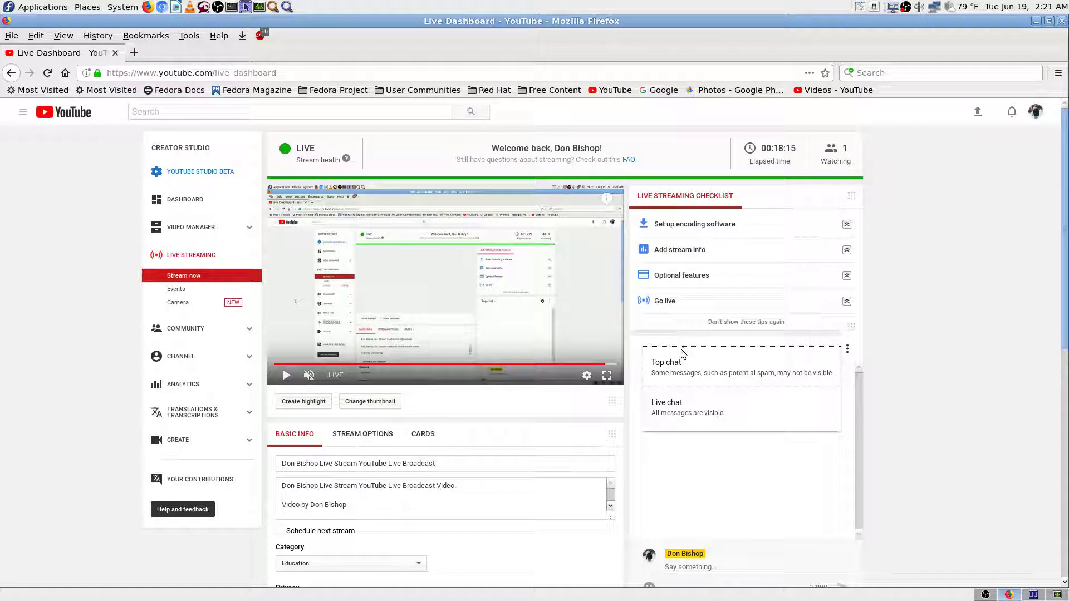
left_click(672, 412)
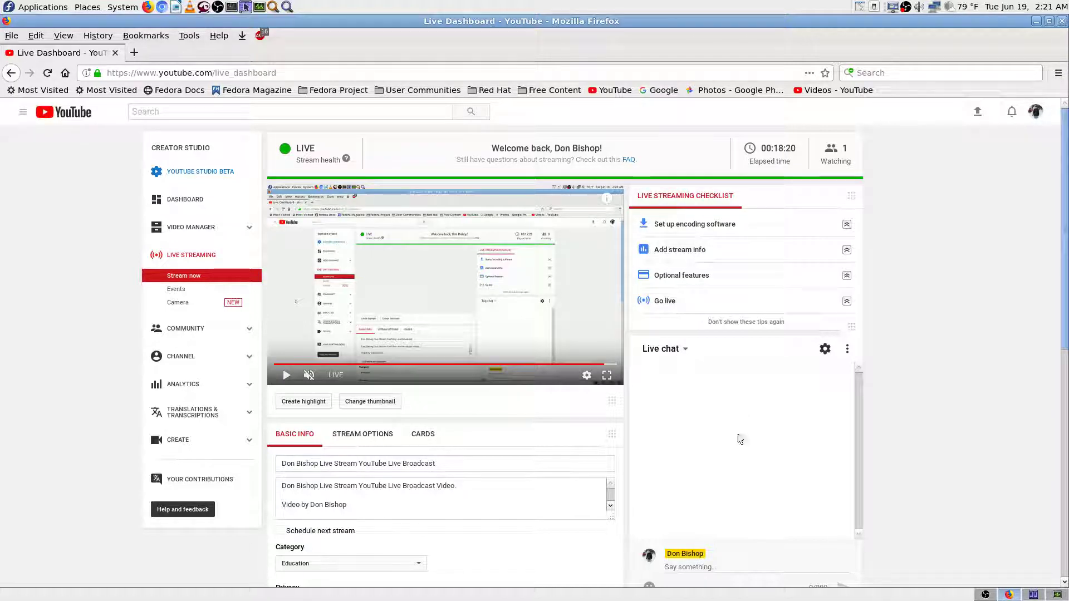
left_click(686, 352)
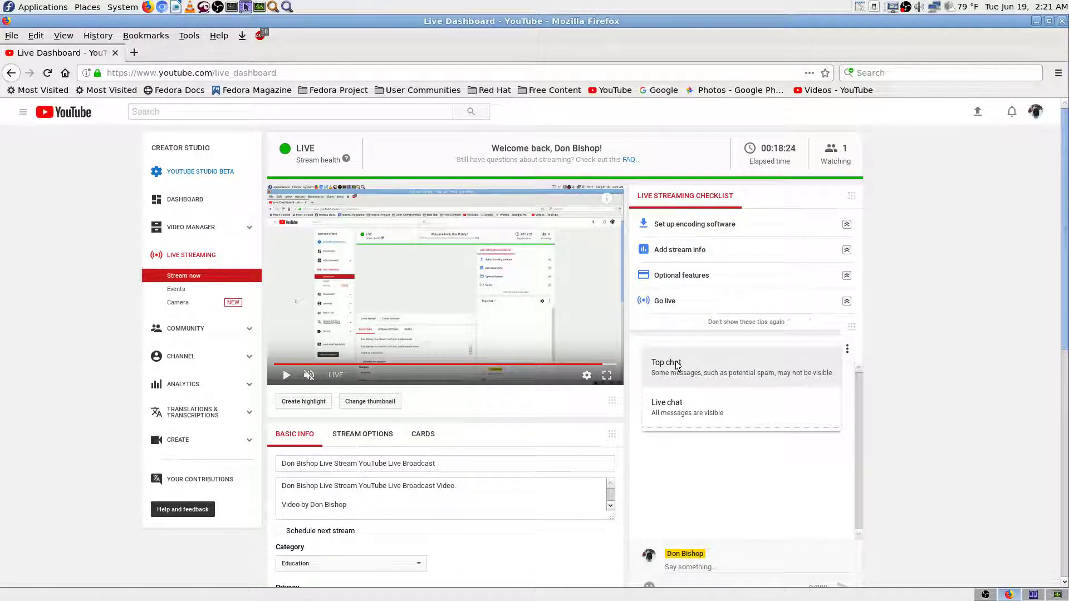
left_click(678, 372)
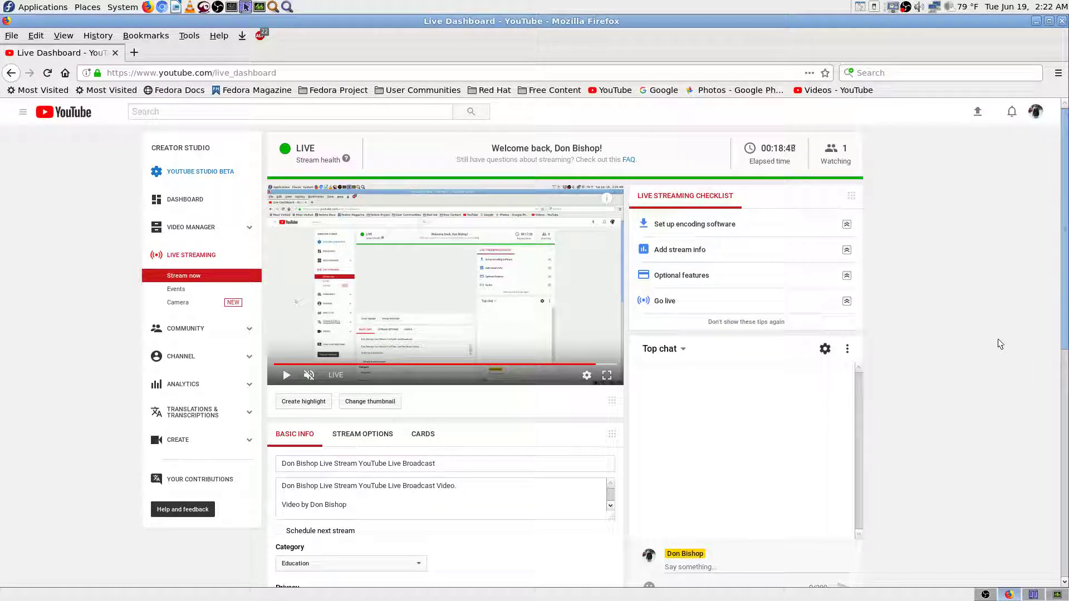
Step: Open the YouTube live FAQs from the dashboard and search the page for "backup", clearing the search term at the end
left_click(630, 160)
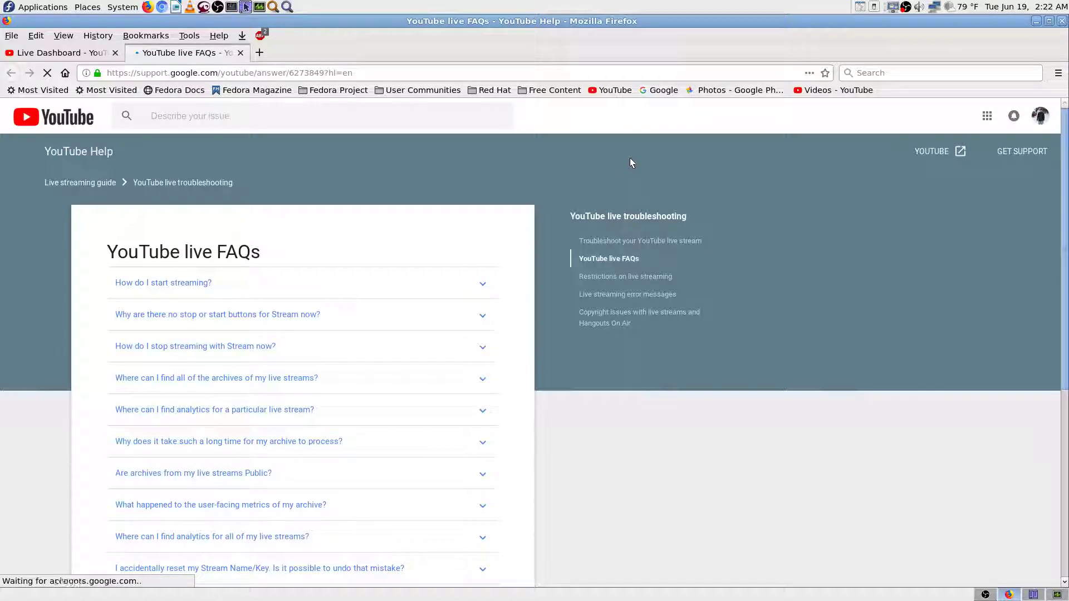
key("ctrl+f")
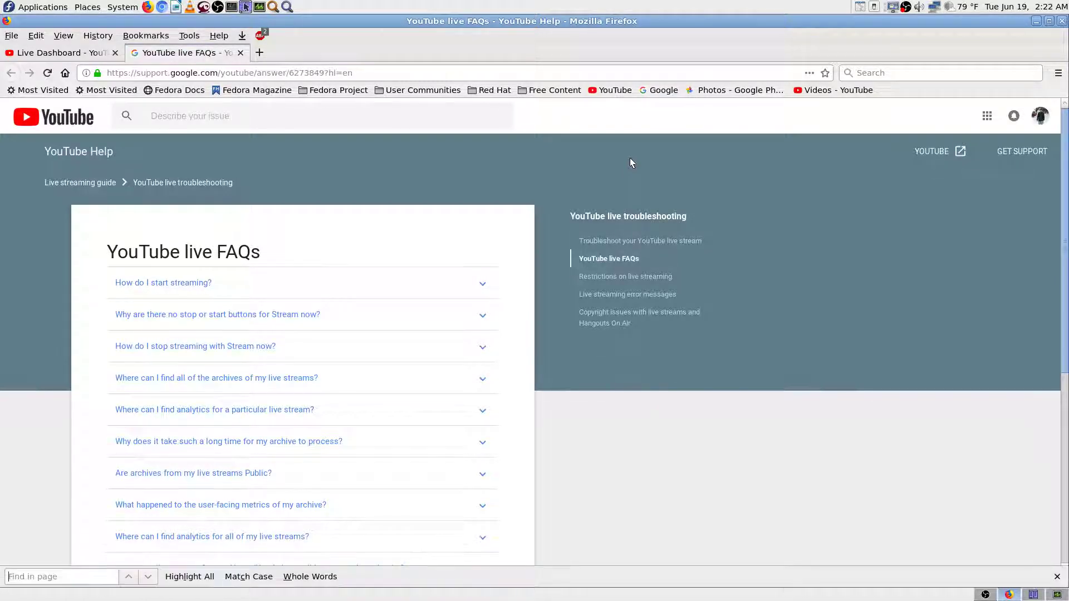
type("backup")
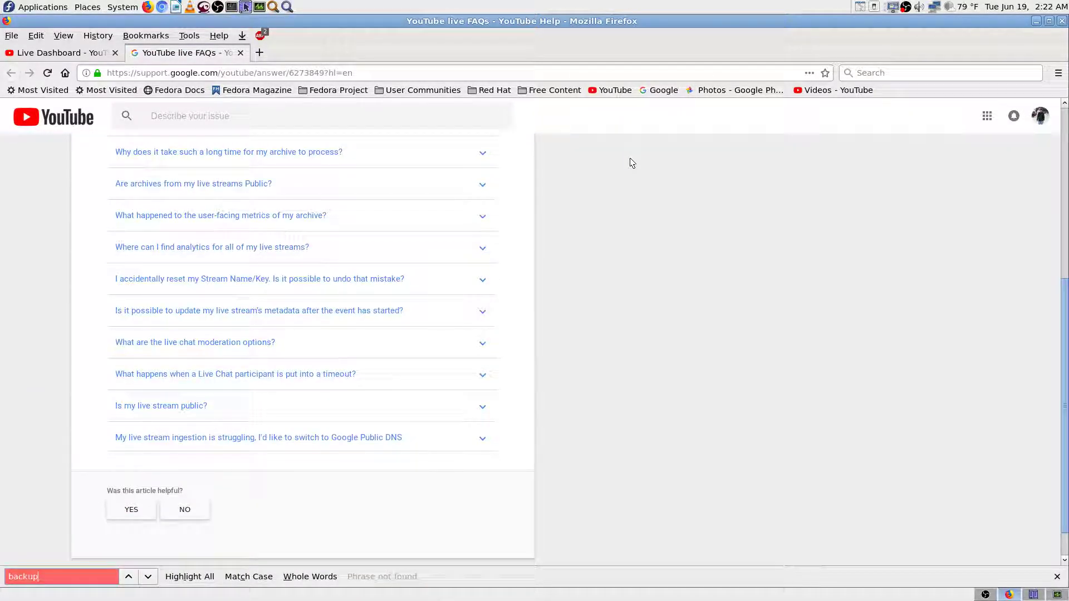
key("BackSpace")
key("BackSpace")
key("BackSpace")
key("BackSpace")
key("BackSpace")
key("BackSpace")
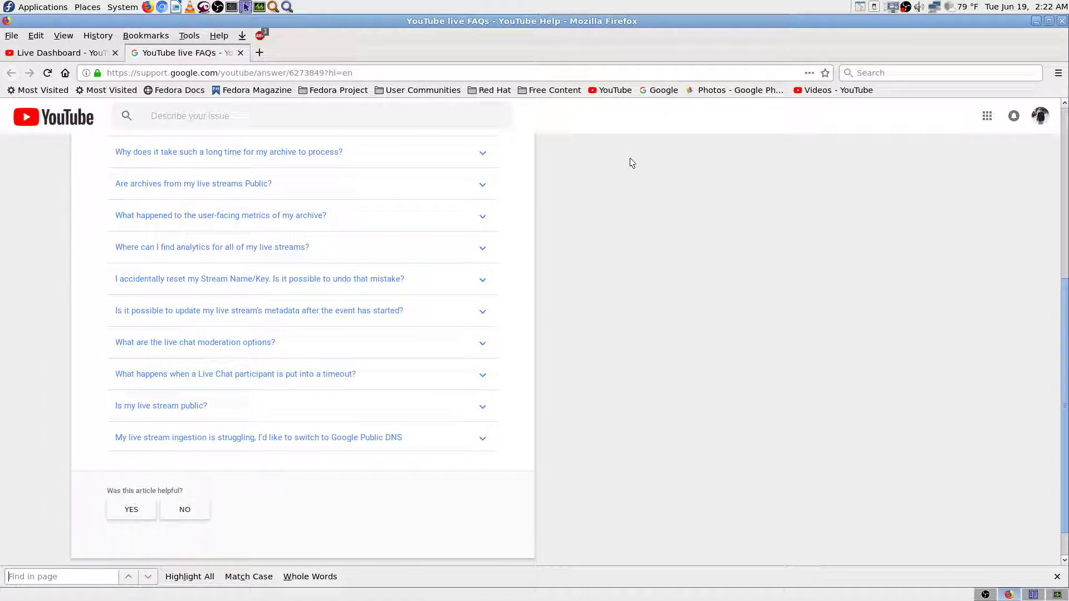
Step: Bookmark the YouTube live FAQs page in a new folder named "YouTube.com info" under the Bookmarks Menu
left_click(826, 72)
left_click(736, 156)
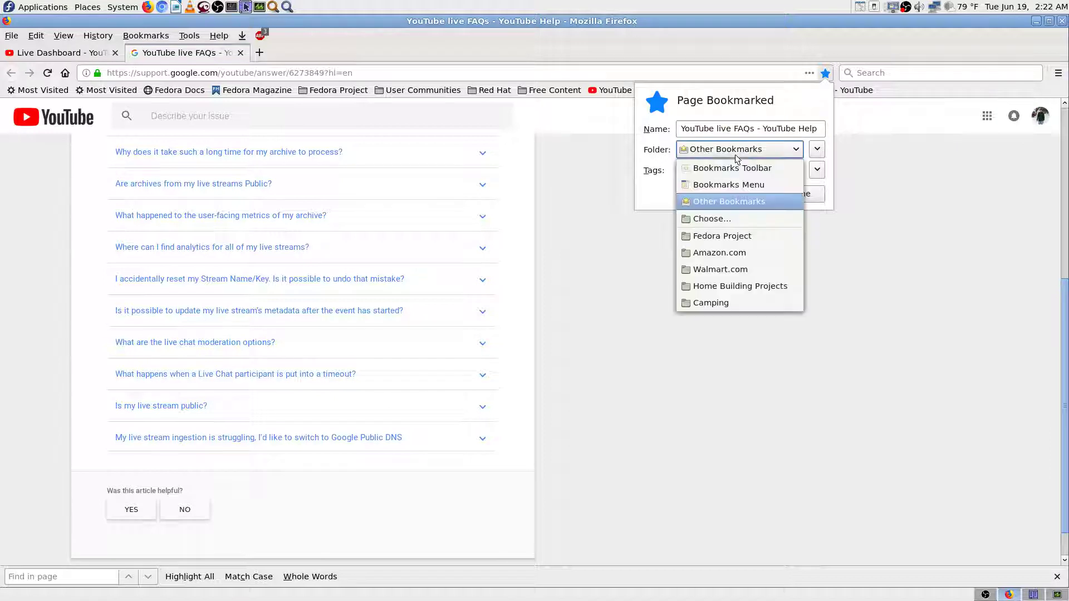
left_click(715, 218)
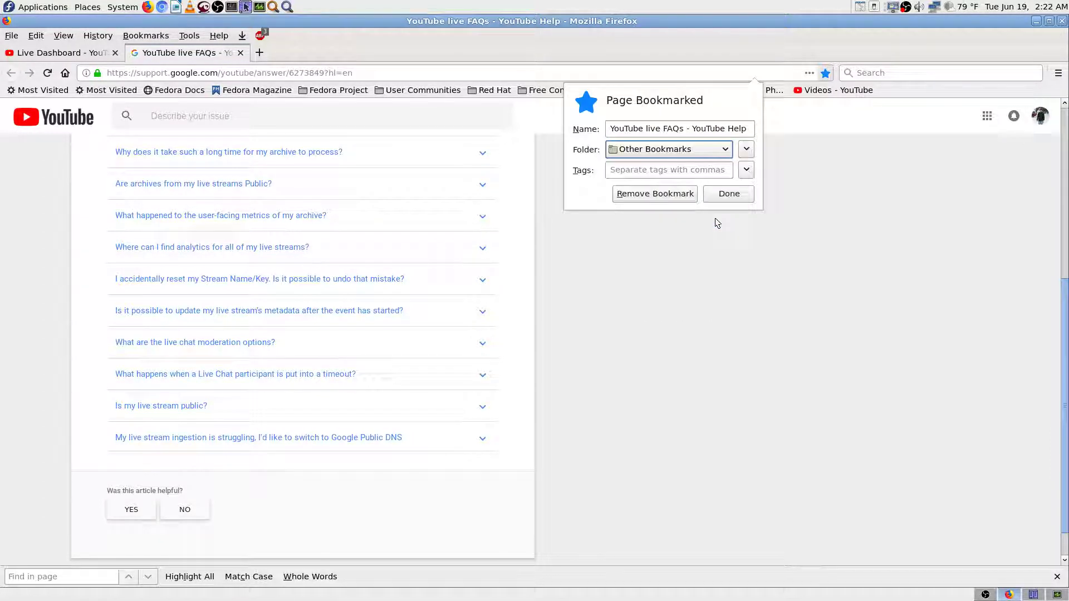
left_click(656, 237)
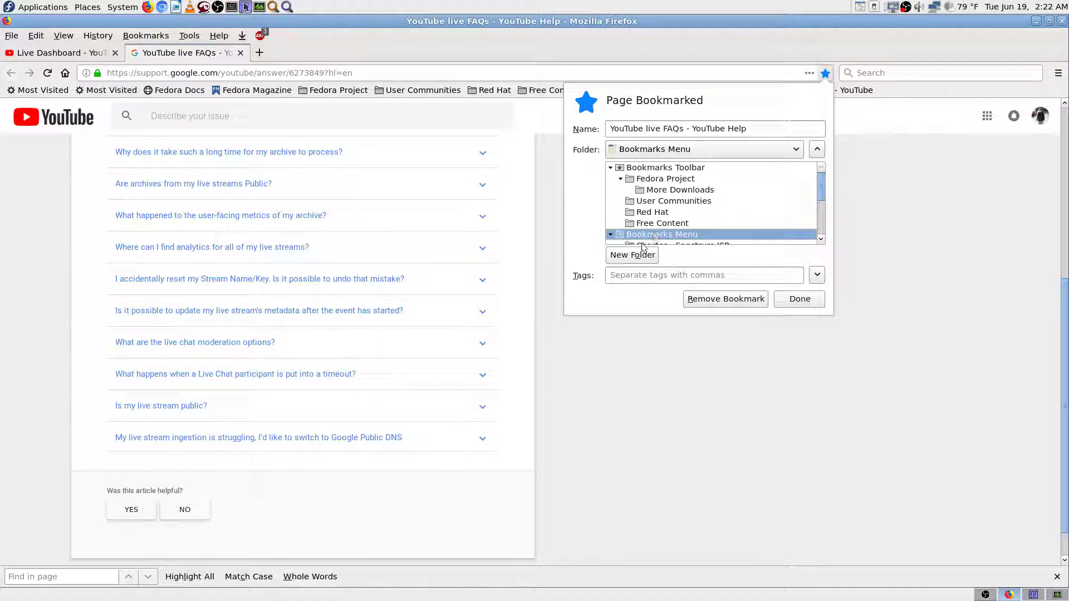
left_click(628, 255)
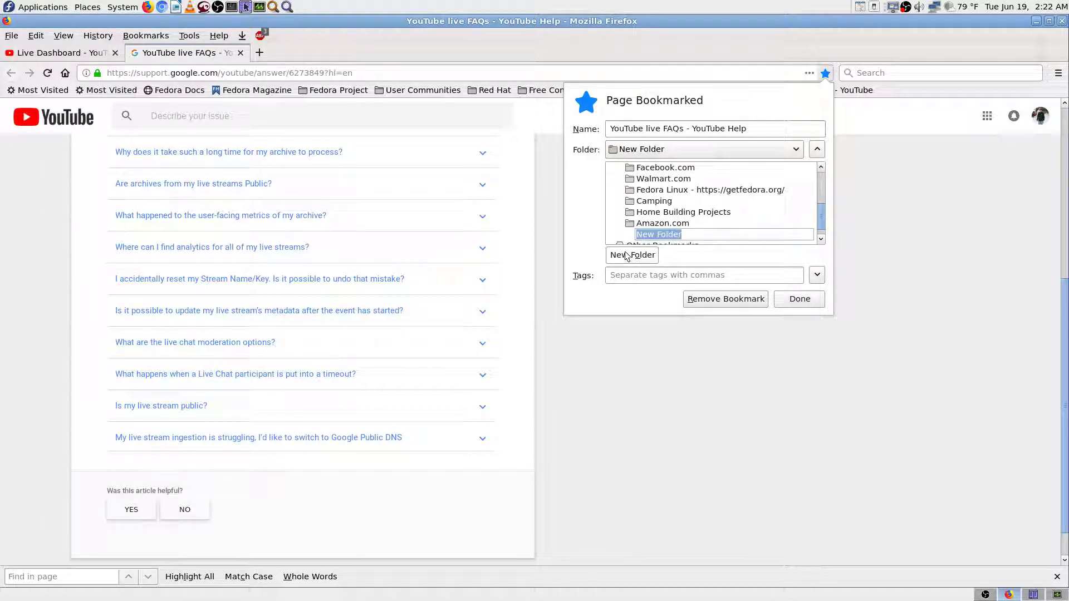
type("YouTube.com info")
key("Return")
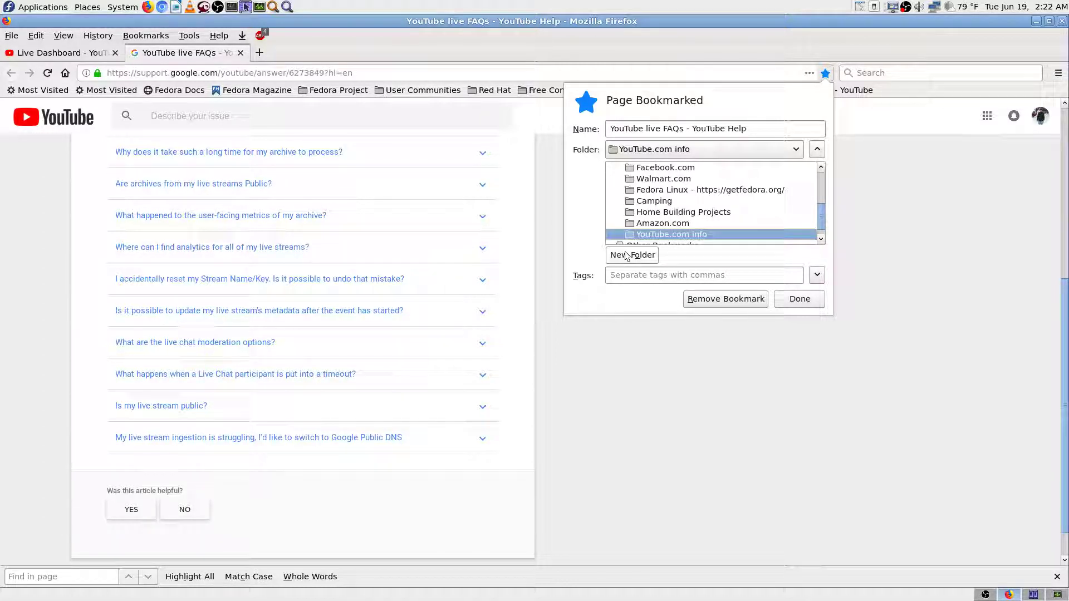
left_click(798, 298)
Step: Look through the list of questions on the YouTube live FAQs page for backup stream information
scroll(654, 370, "up", 5)
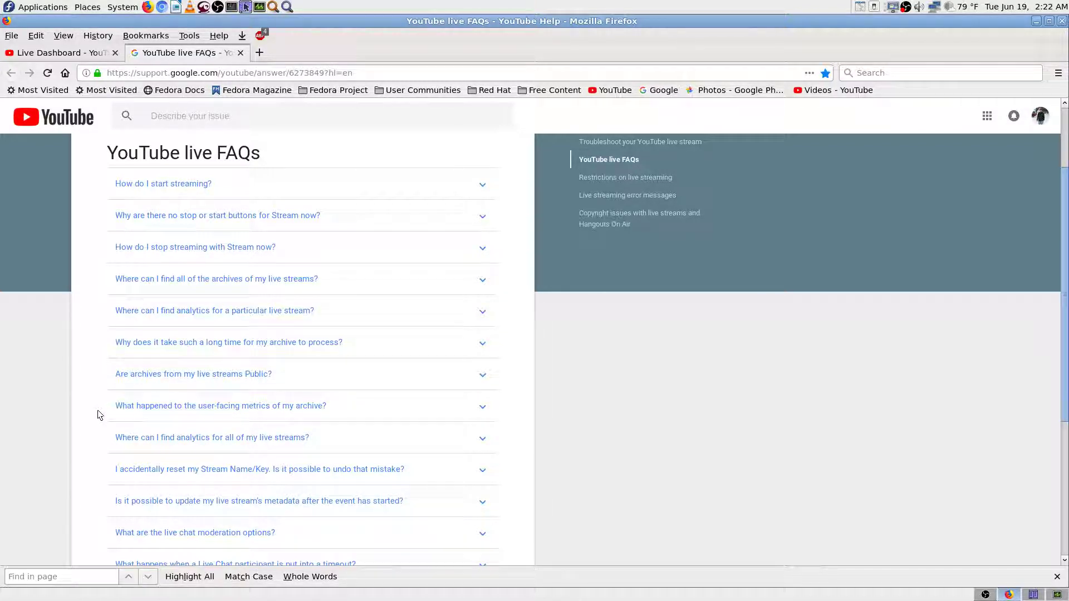
scroll(109, 353, "down", 1)
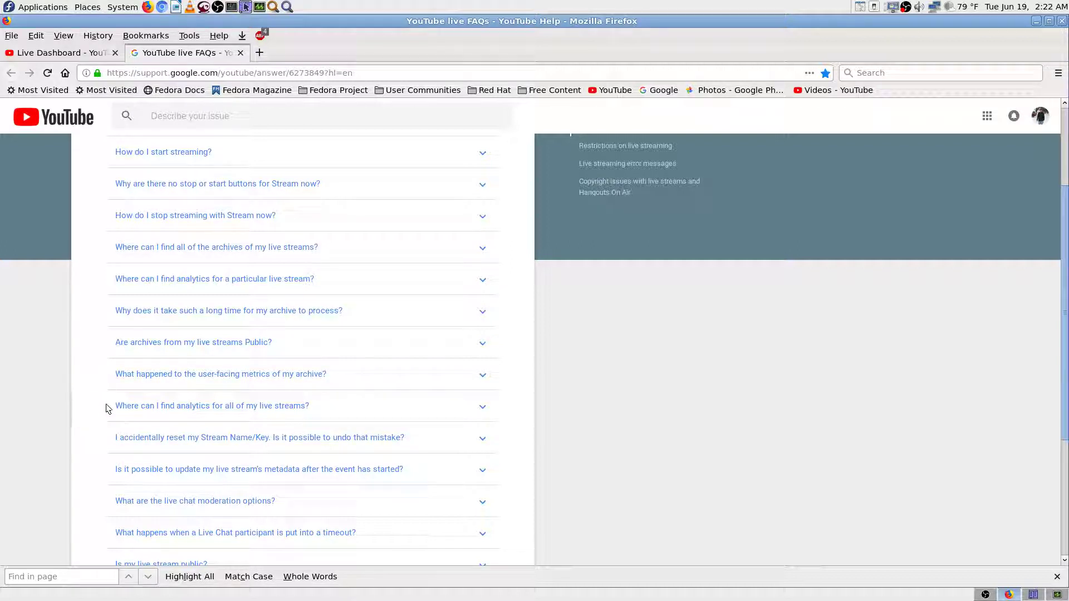
scroll(108, 408, "down", 2)
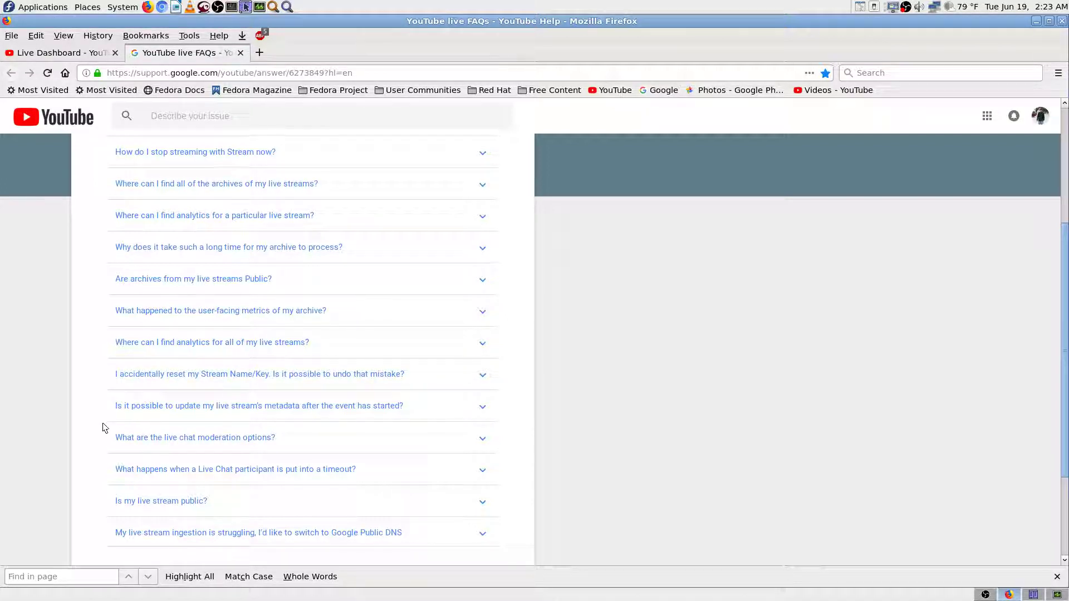
scroll(103, 427, "down", 1)
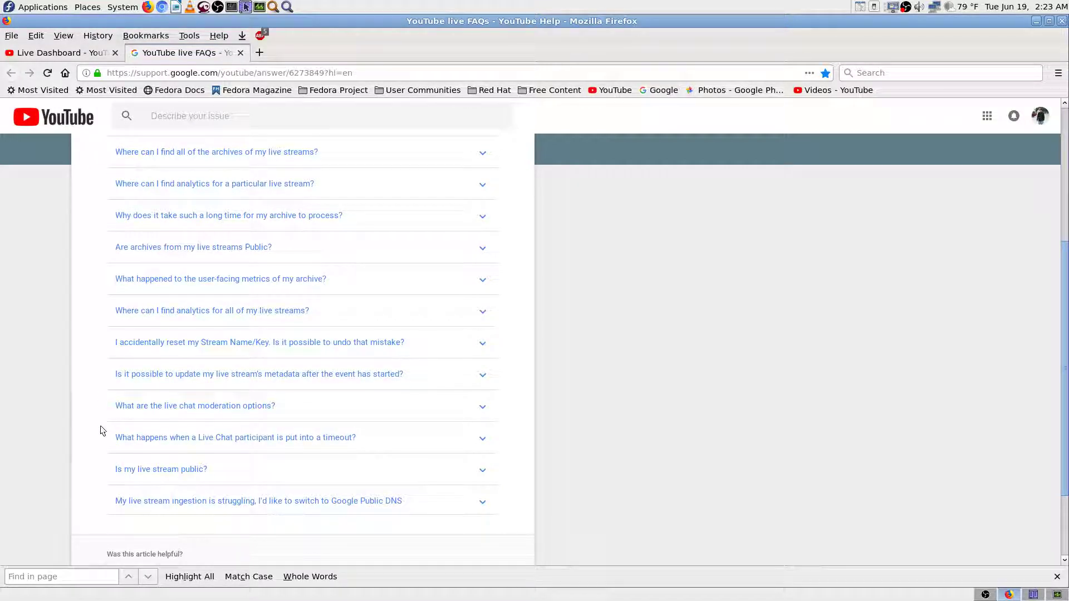
scroll(100, 452, "down", 2)
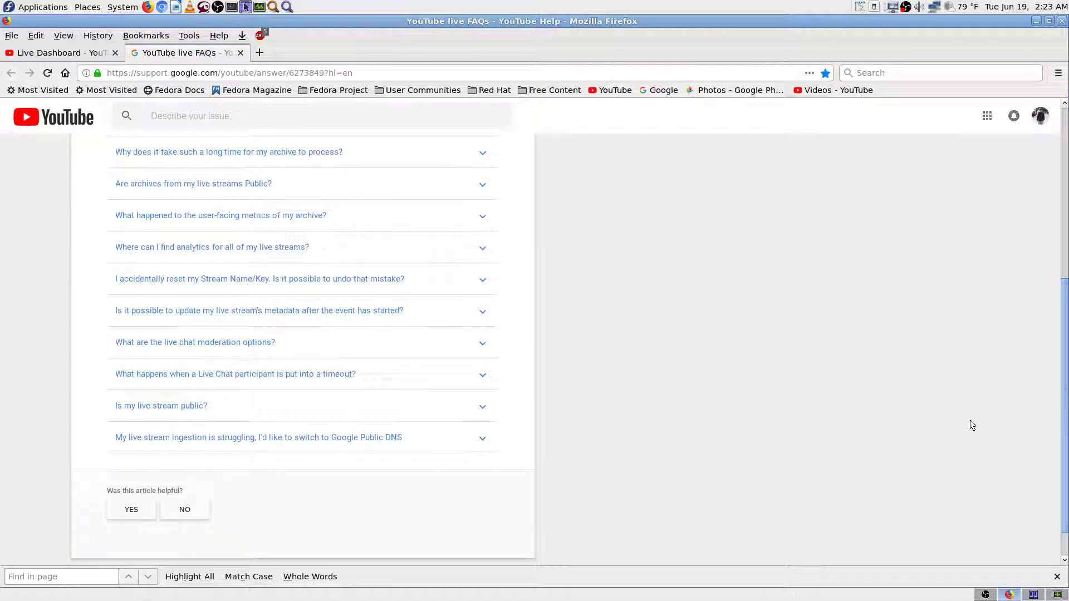
scroll(973, 425, "up", 5)
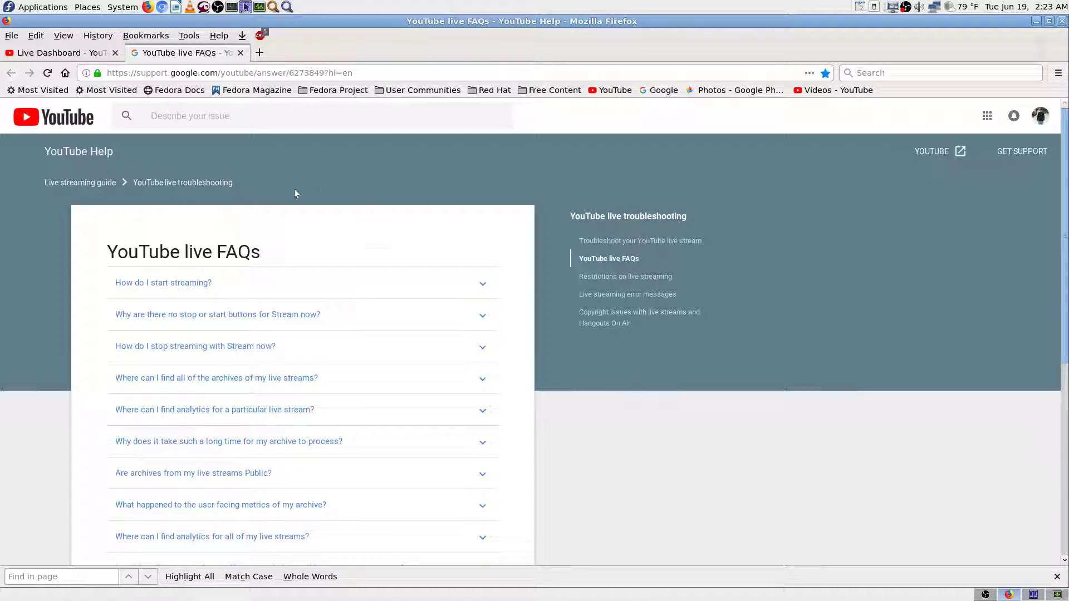
Step: Search YouTube Help for "where is my backup stream"
left_click(186, 116)
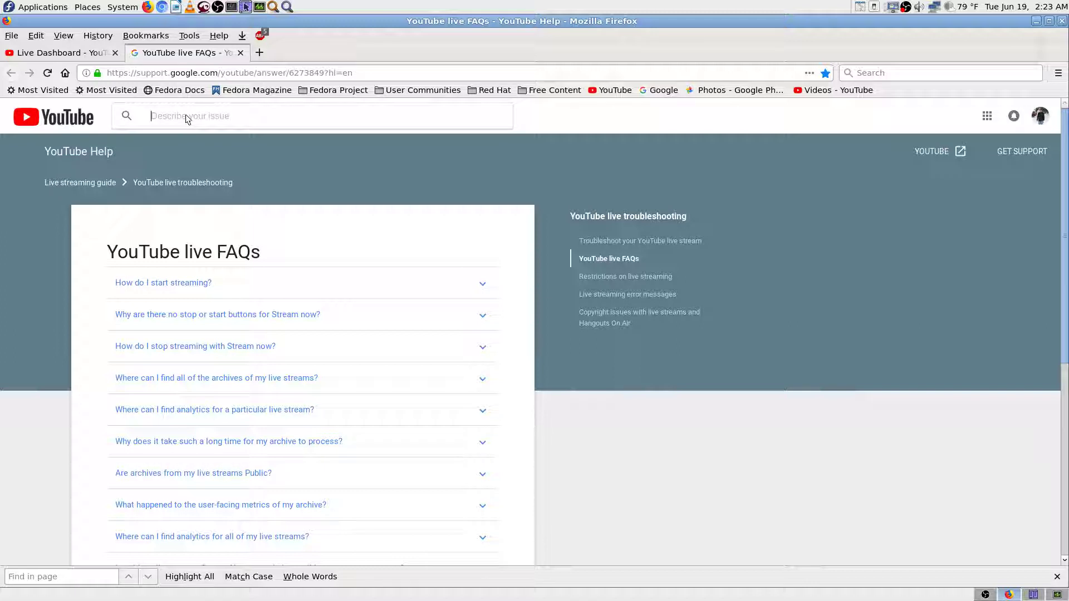
type("where is d")
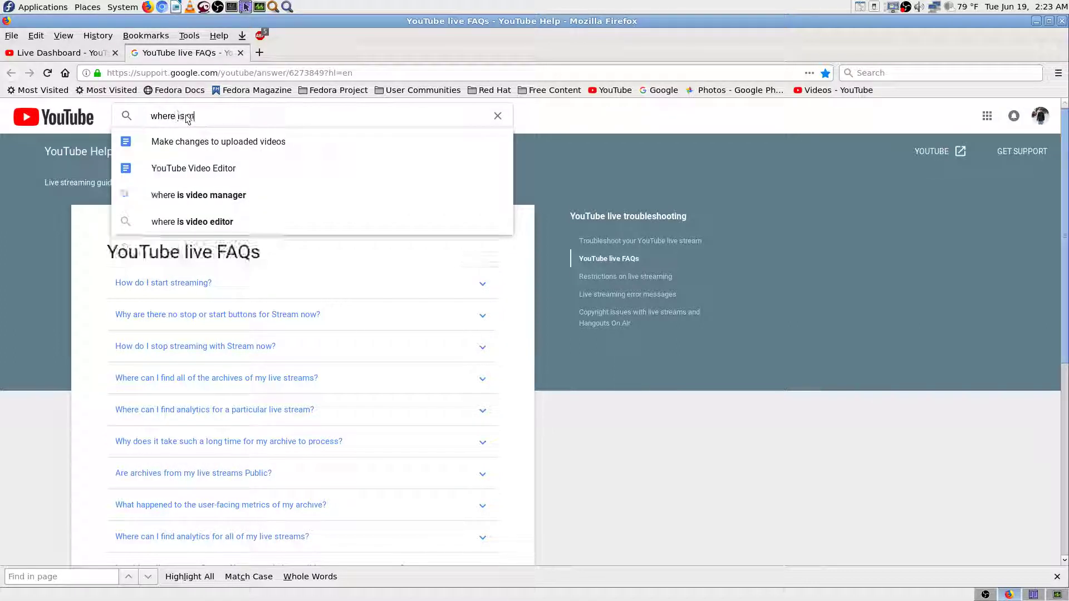
key("BackSpace")
type("my backuypo")
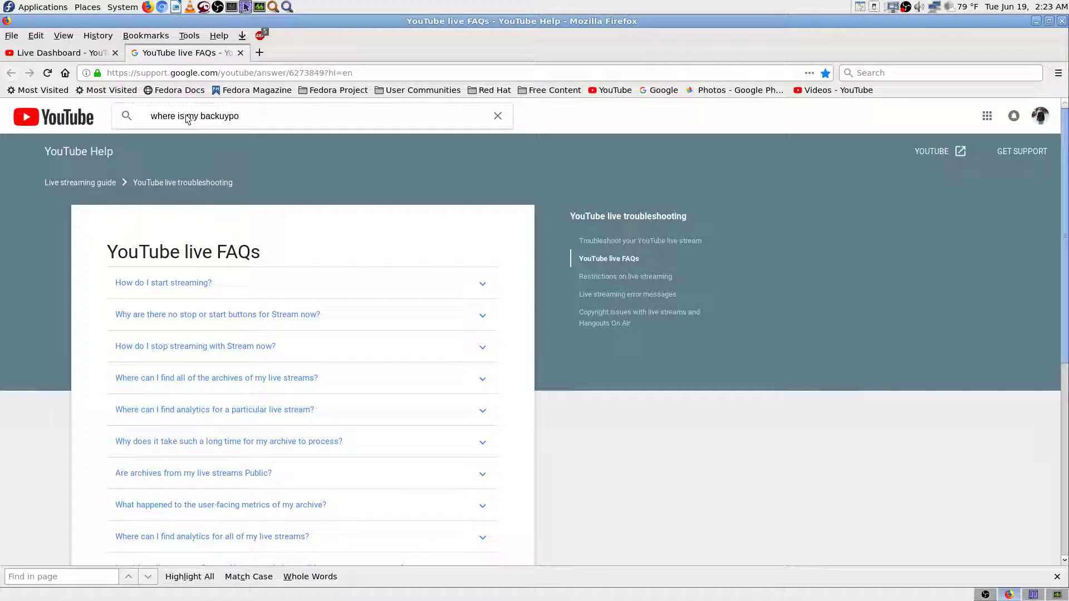
key("BackSpace")
key("BackSpace")
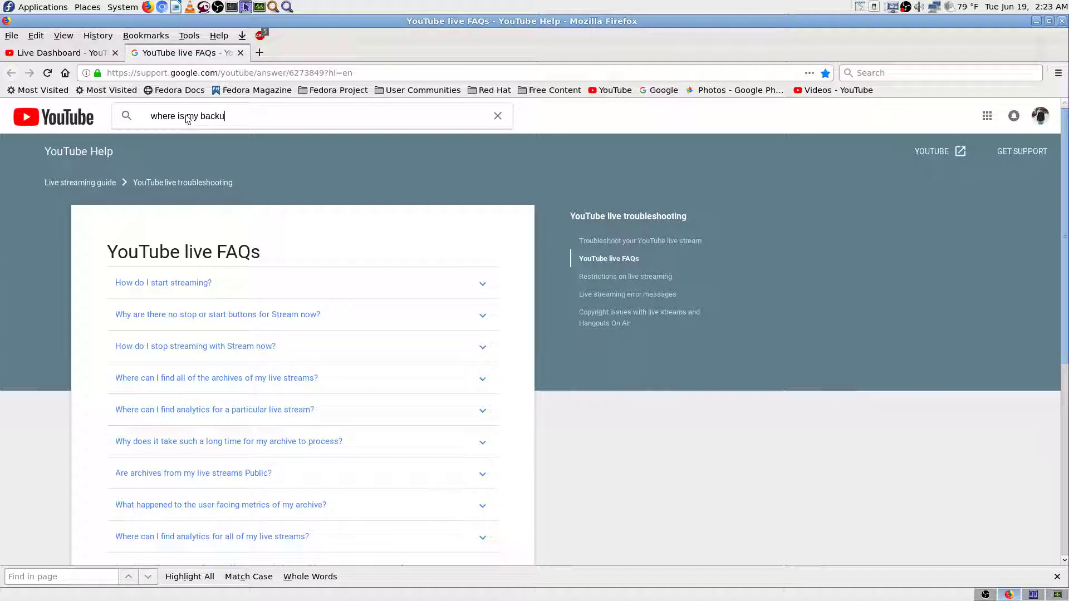
type("p stream")
key("Return")
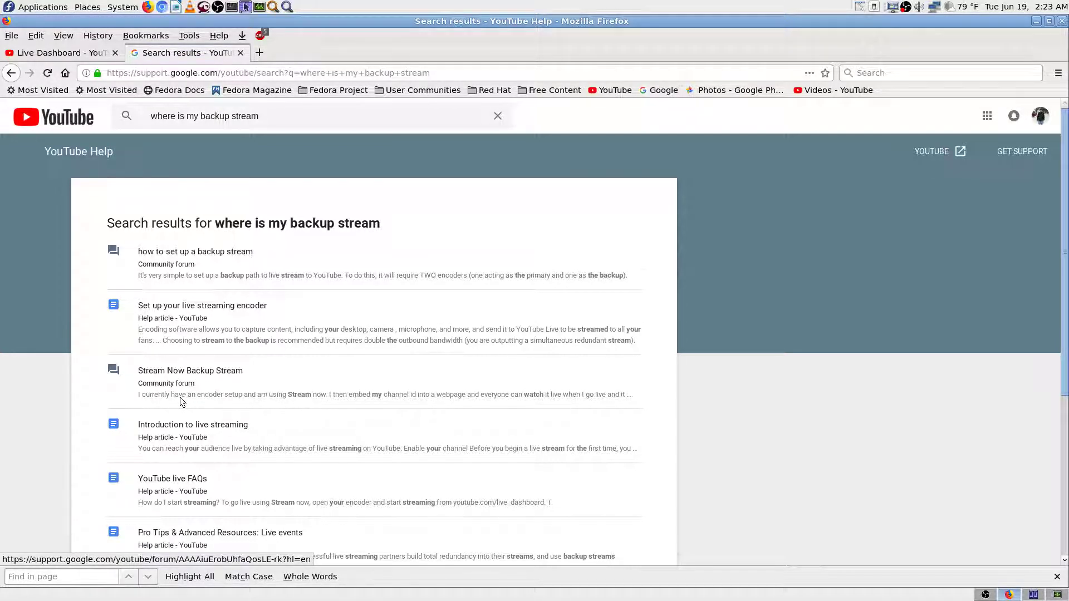
Step: Reword the help search to "view my backup stream" and run it again
left_click(265, 124)
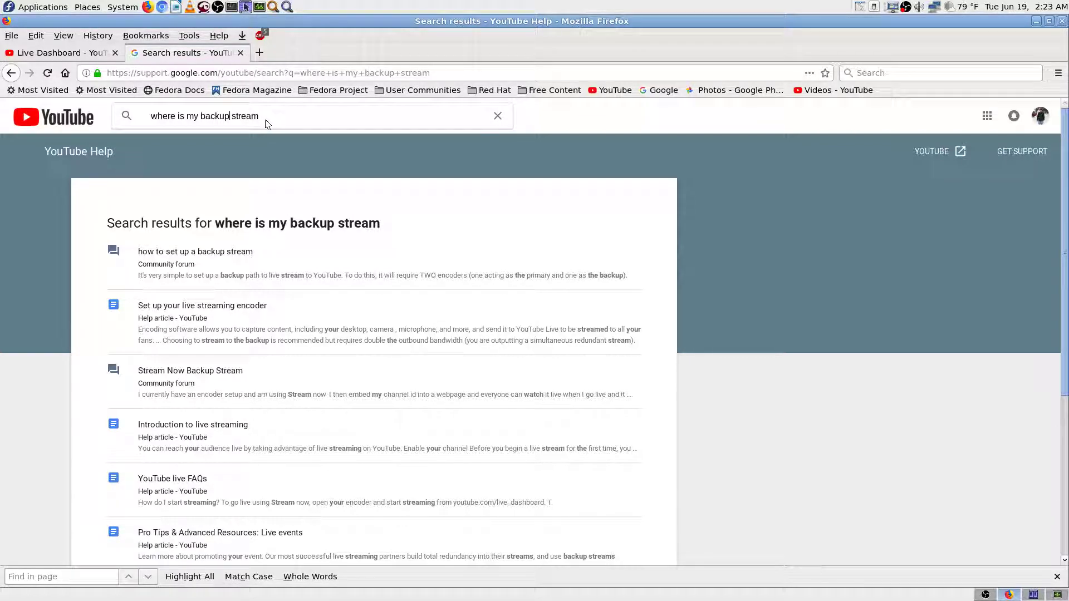
key("Left")
key("Left")
key("Left")
key("Left")
key("Left")
key("Left")
key("Left")
key("Left")
key("Left")
key("BackSpace")
key("BackSpace")
key("BackSpace")
key("BackSpace")
key("BackSpace")
key("BackSpace")
key("BackSpace")
key("BackSpace")
type("view")
key("Return")
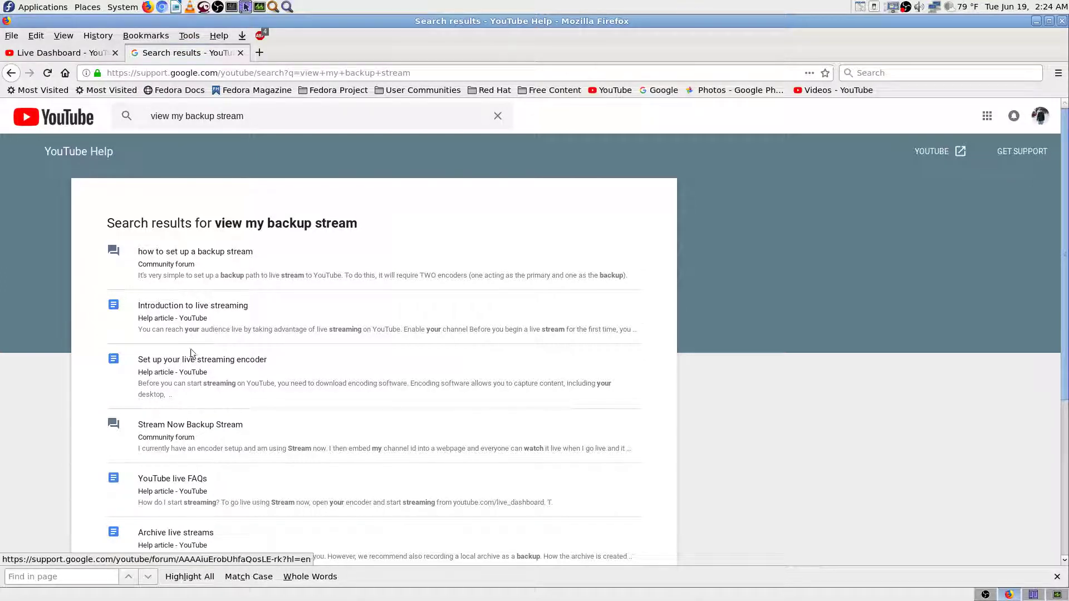
Step: Open the forum result "how to set up a backup stream" and bookmark it in the "YouTube.com info" folder
left_click(228, 255)
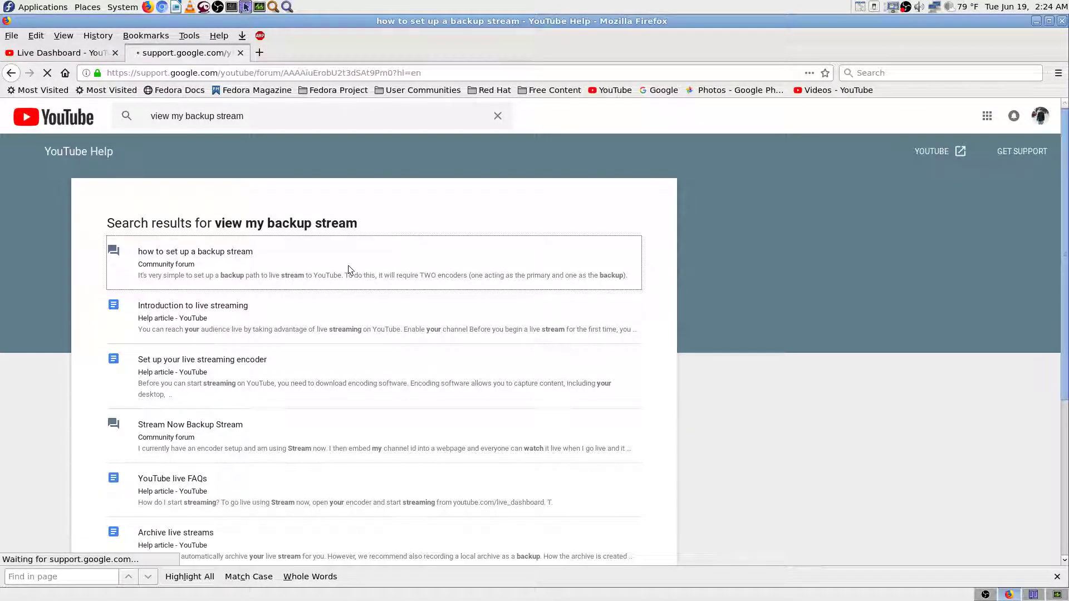
left_click(825, 74)
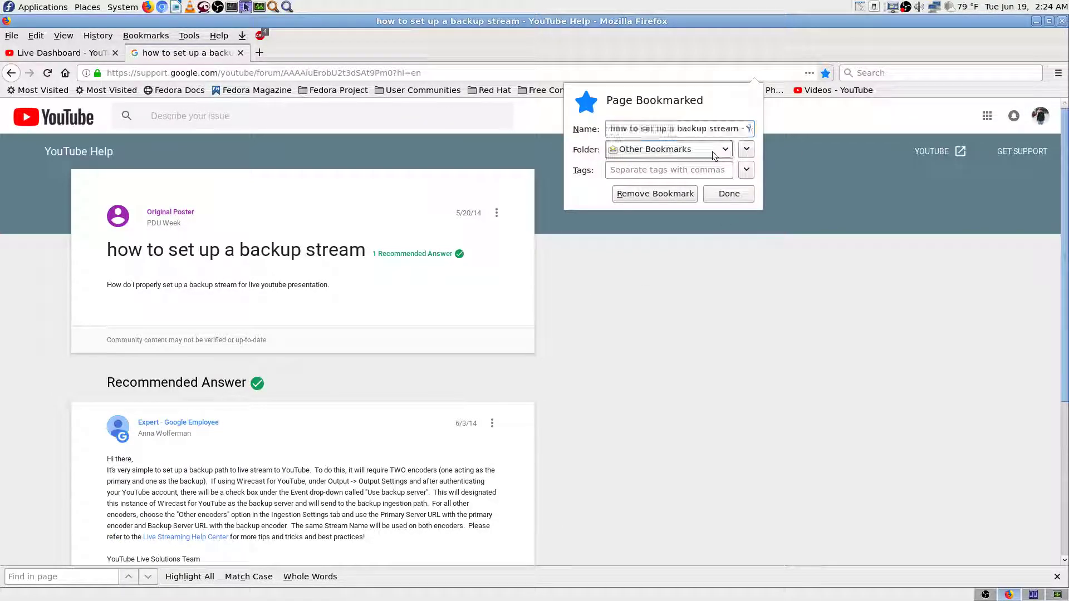
left_click(715, 155)
left_click(713, 151)
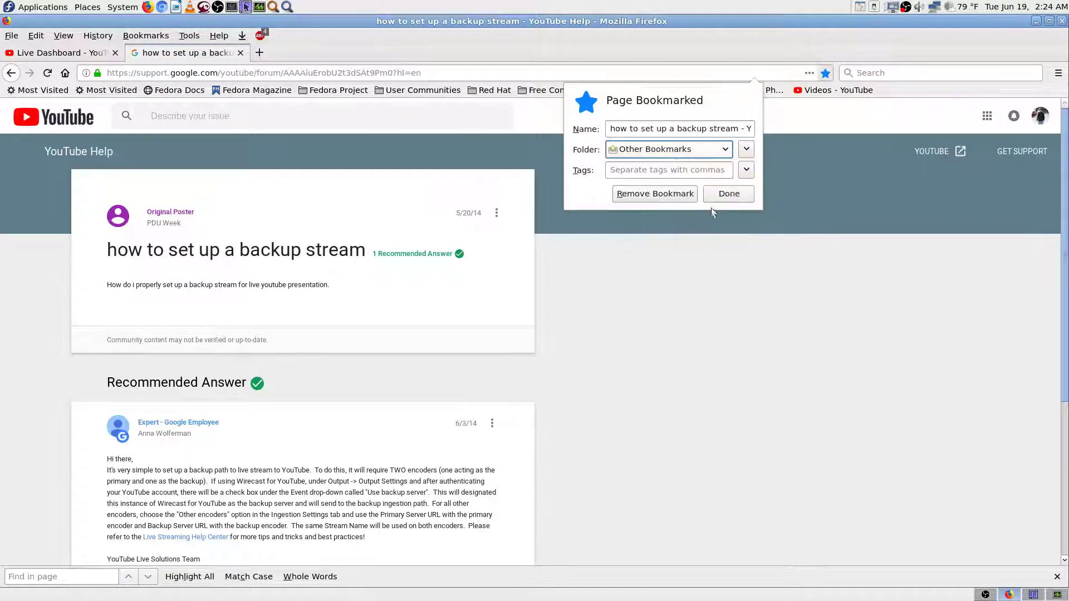
left_click(699, 153)
left_click(700, 233)
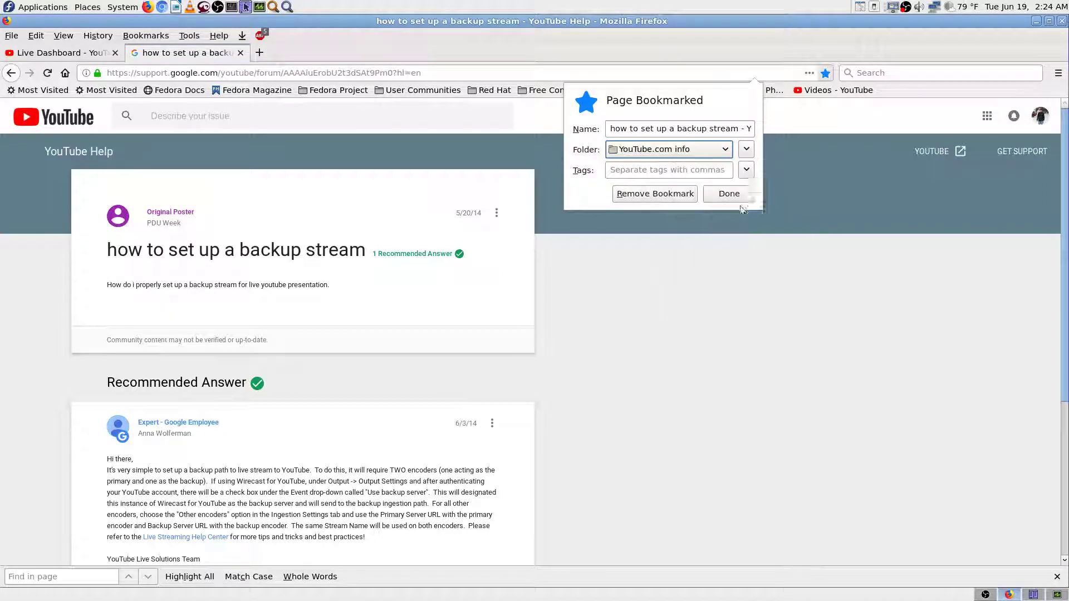
left_click(734, 194)
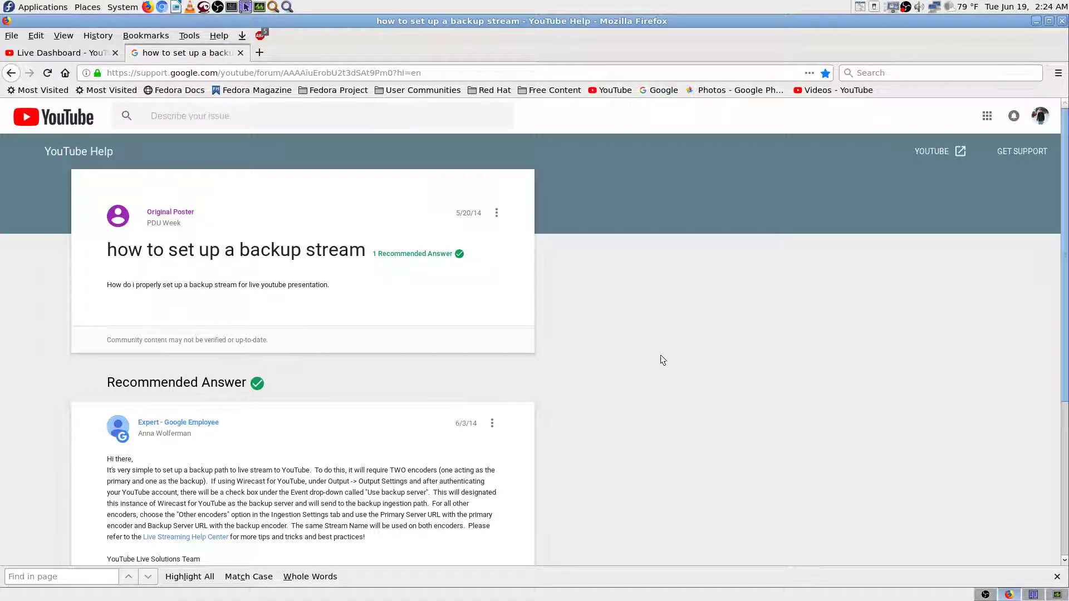
Step: Search the forum page's text for "view", then for "url", moving to the next match
scroll(660, 359, "down", 3)
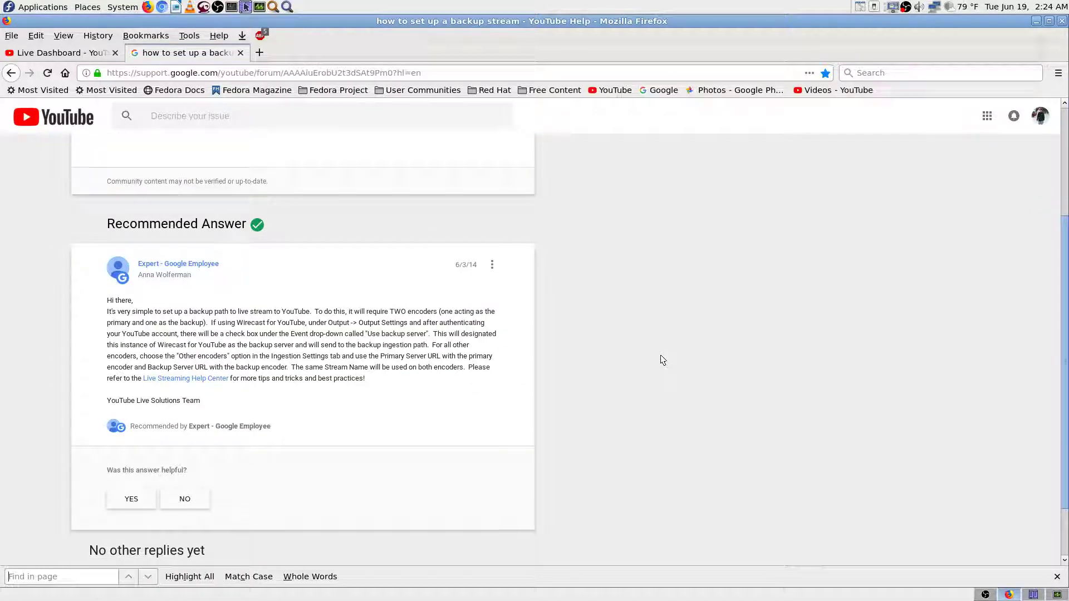
type("view")
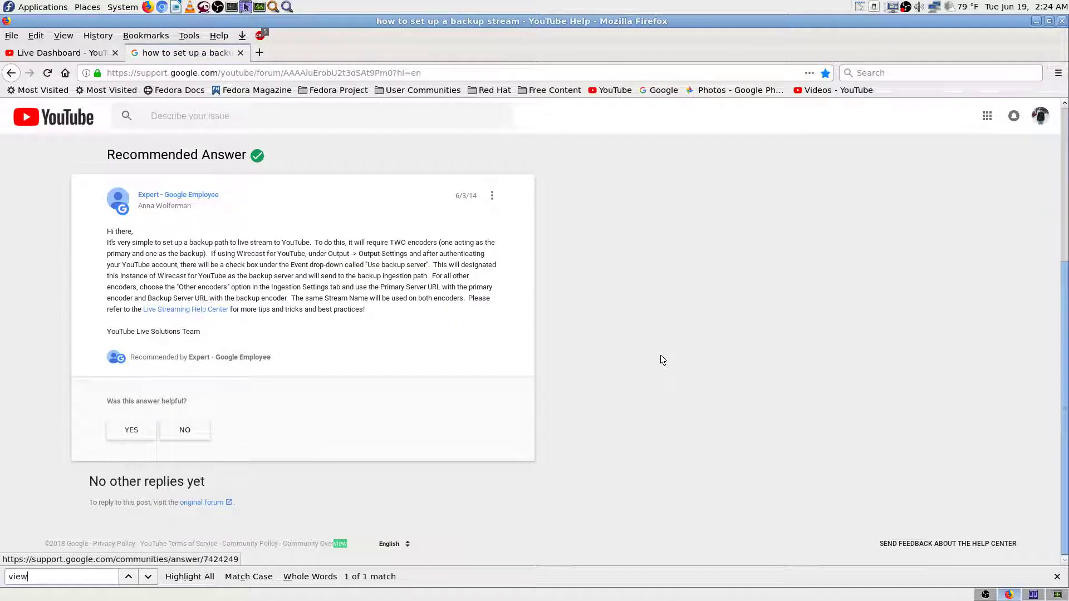
key("BackSpace")
key("BackSpace")
key("BackSpace")
key("BackSpace")
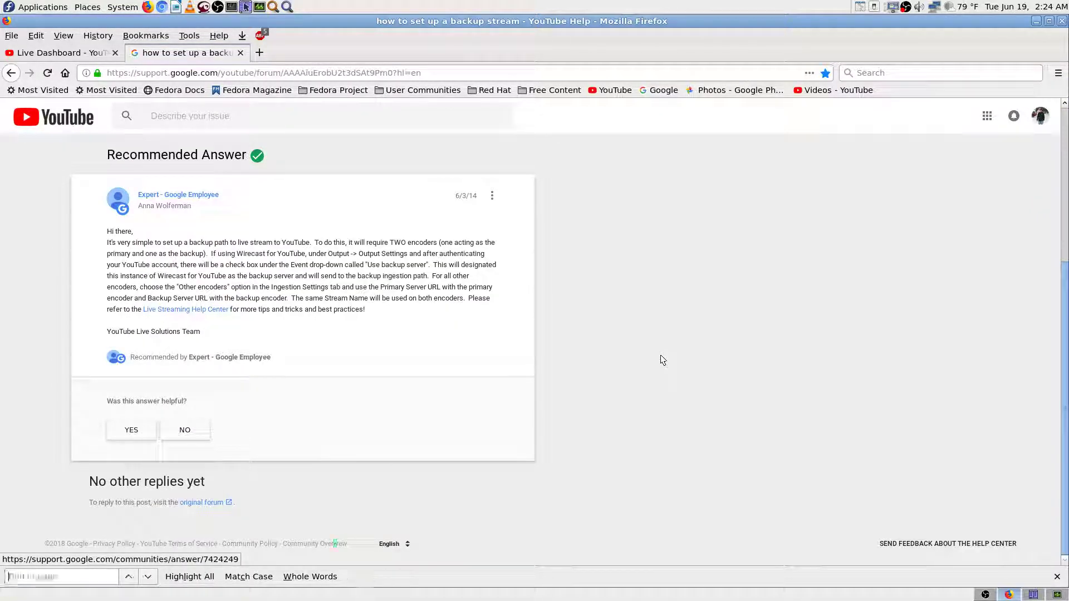
type("url")
key("Return")
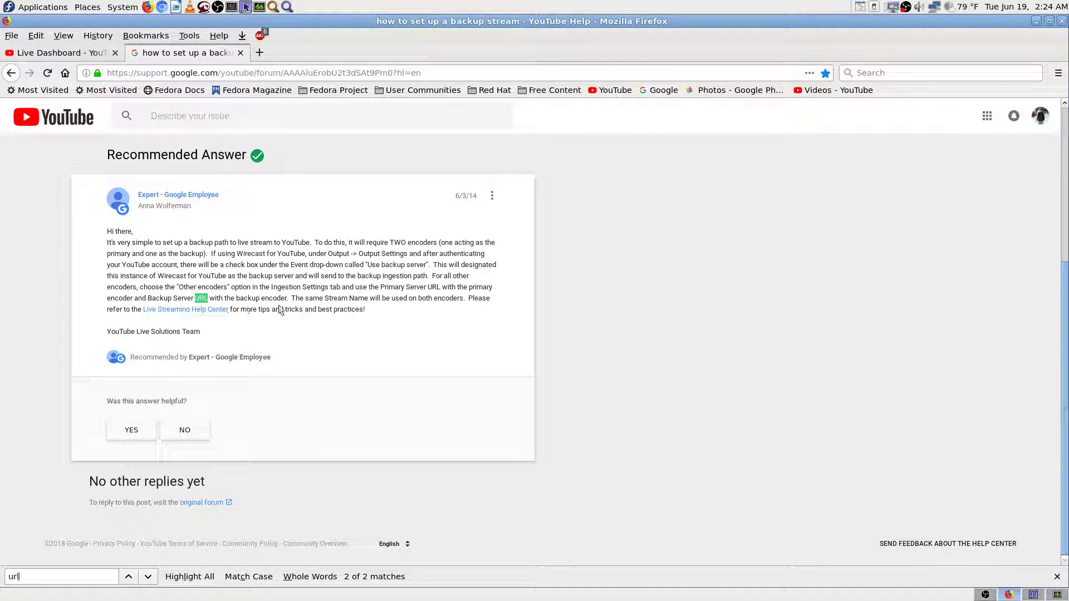
Step: Enlarge the forum page to 120% and read the question and its recommended answer
key("ctrl+plus")
key("ctrl+plus")
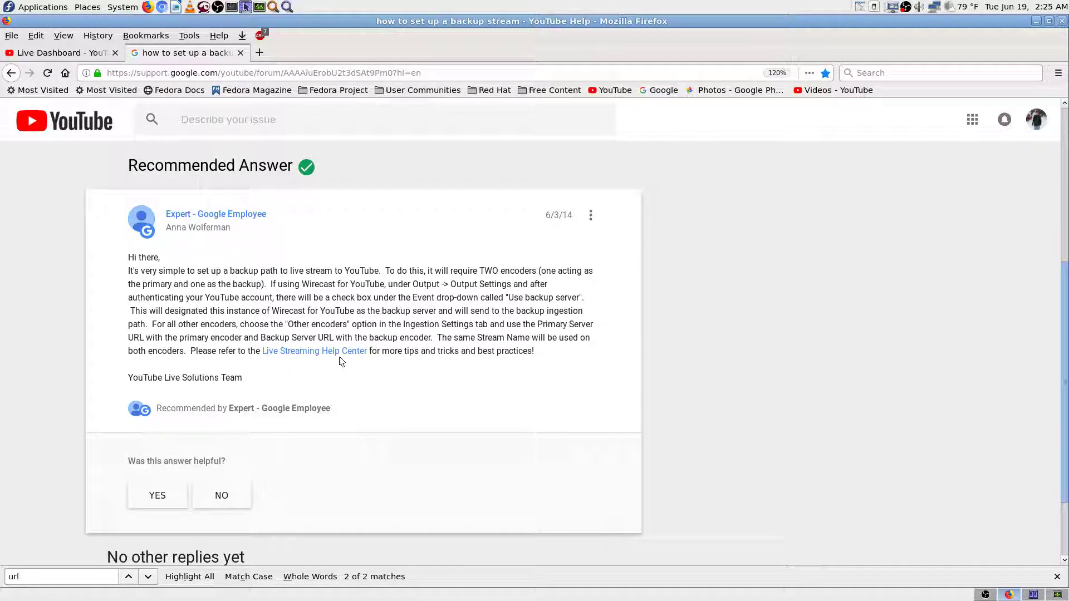
scroll(778, 376, "up", 5)
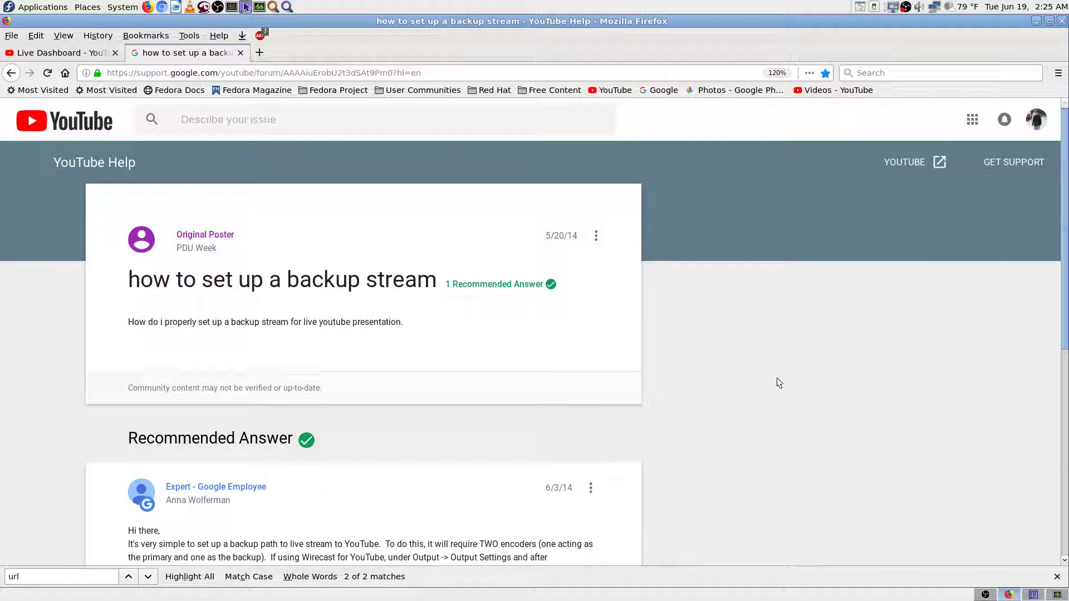
scroll(777, 383, "down", 5)
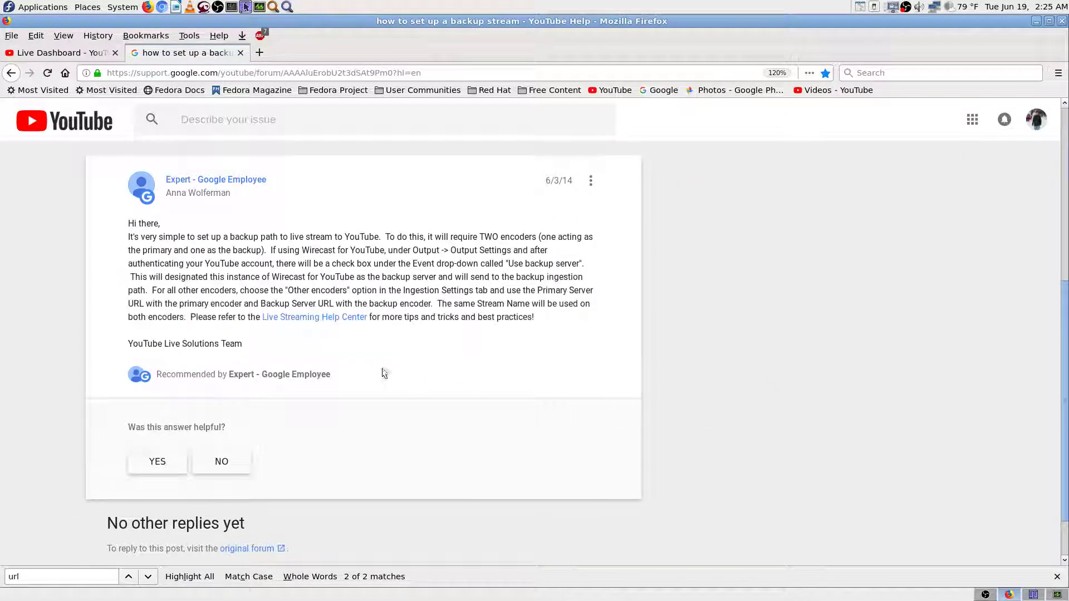
Step: Open the answer's Live Streaming Help Center link and bookmark the resulting page in the "YouTube.com info" folder
left_click(342, 318)
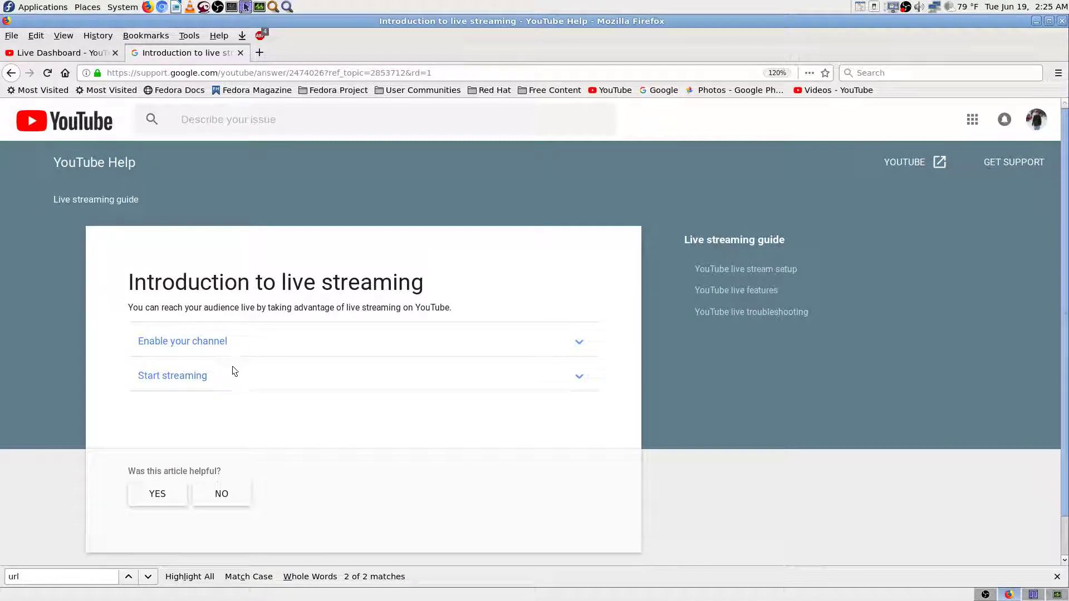
left_click(825, 74)
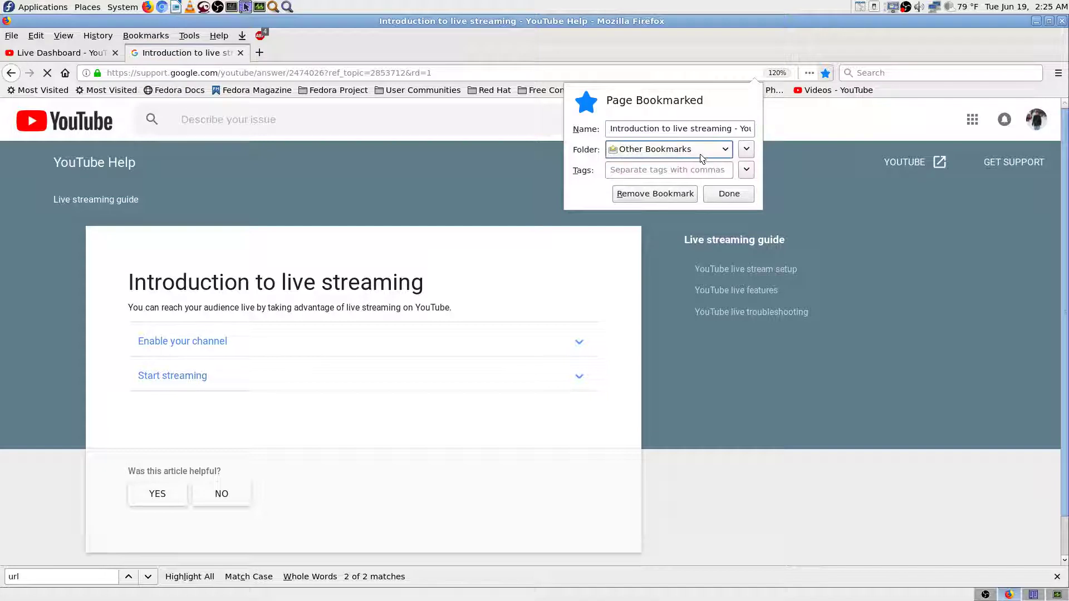
left_click(700, 154)
left_click(709, 237)
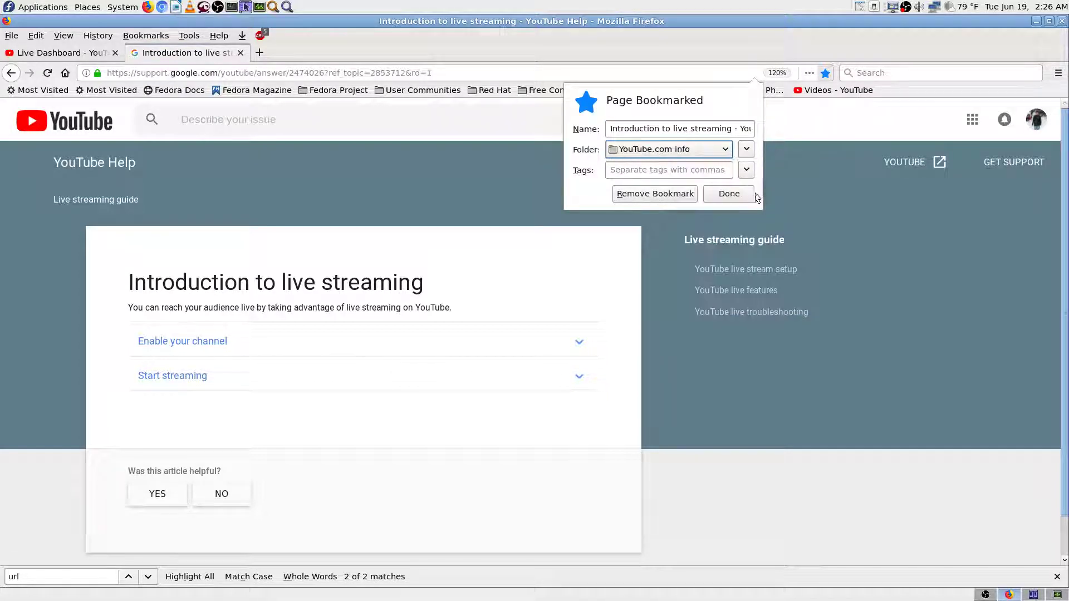
left_click(737, 192)
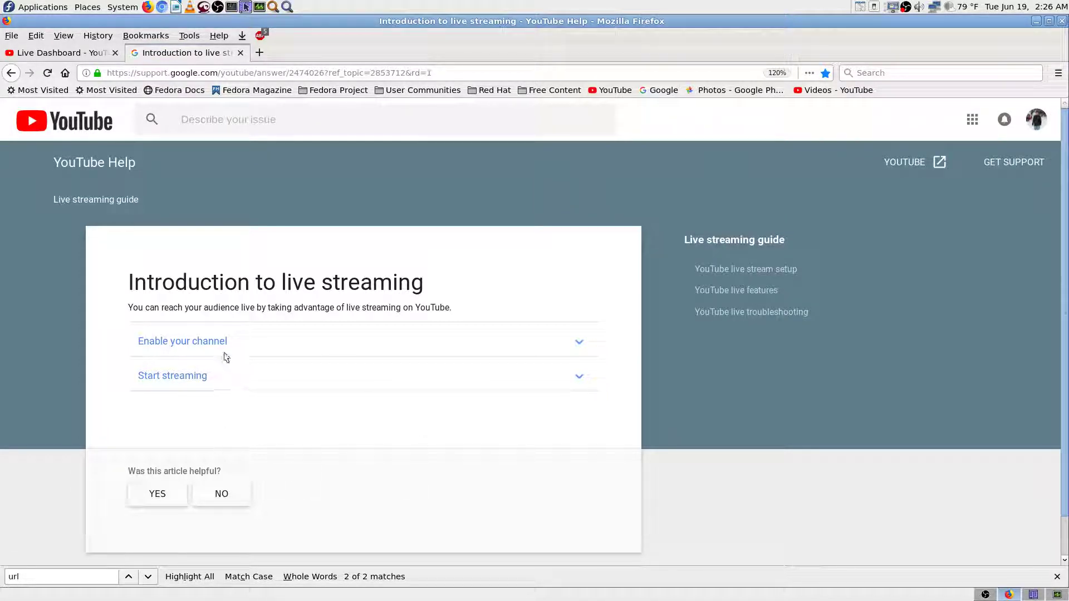
Step: Expand the "Enable your channel" section of the live streaming introduction and read its instructions
left_click(582, 342)
scroll(635, 437, "down", 3)
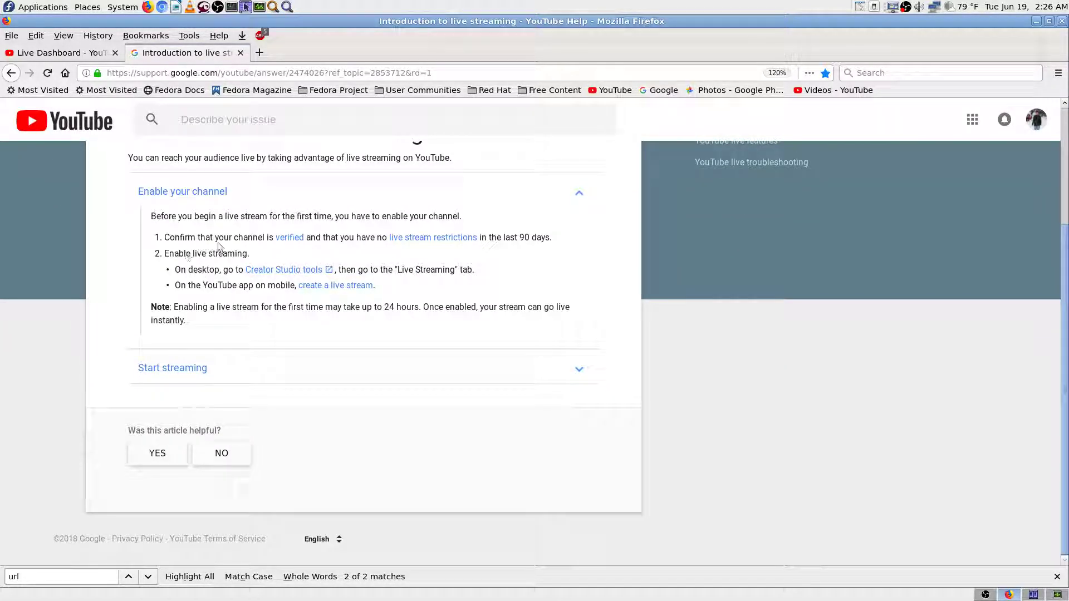
Step: Expand the "Start streaming" section of the live streaming introduction and read its streaming options and content rules
left_click(577, 371)
scroll(650, 434, "down", 2)
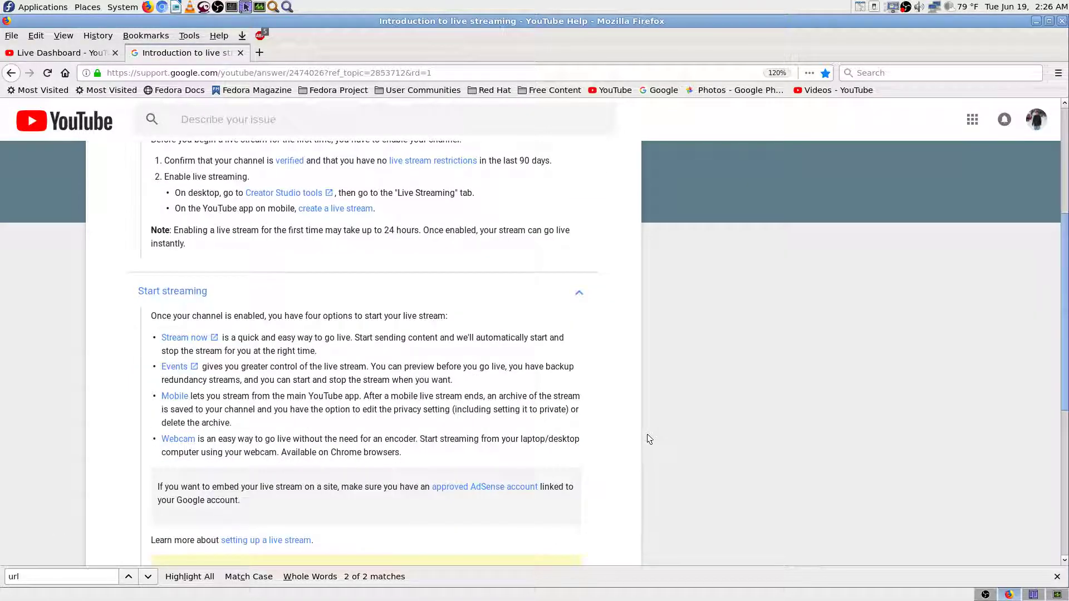
scroll(640, 434, "down", 5)
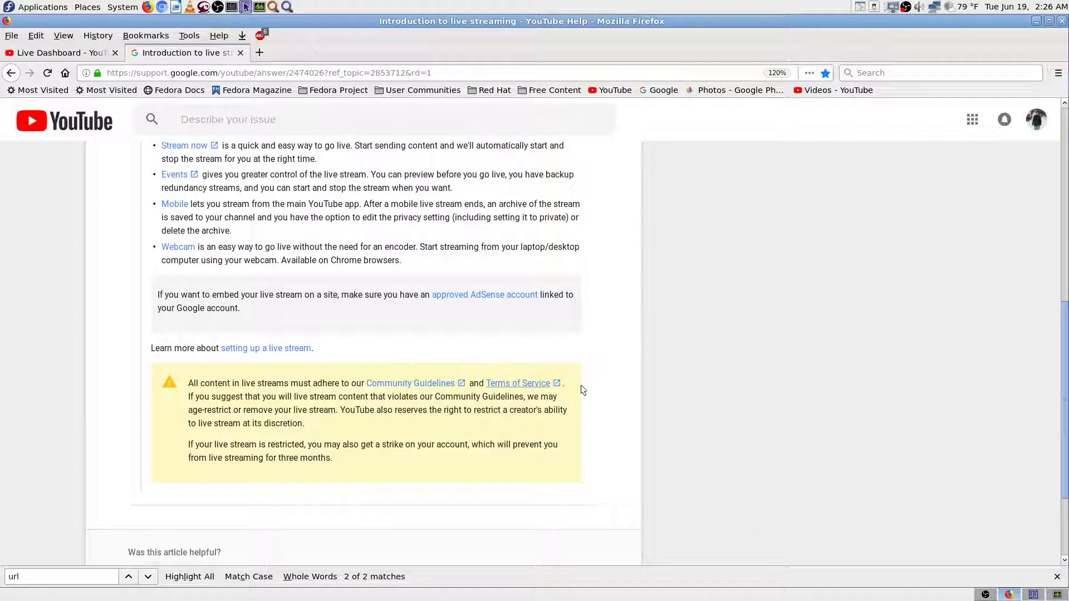
scroll(189, 197, "up", 2)
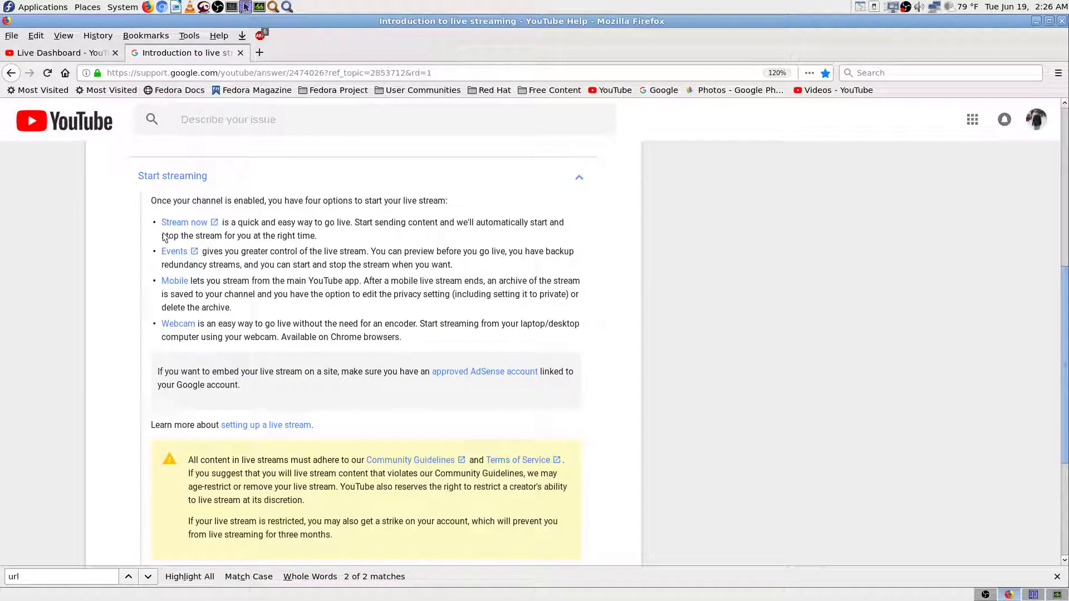
Step: Search the live streaming introduction's text for "backup", look over the article once more and close its tab
type("backup")
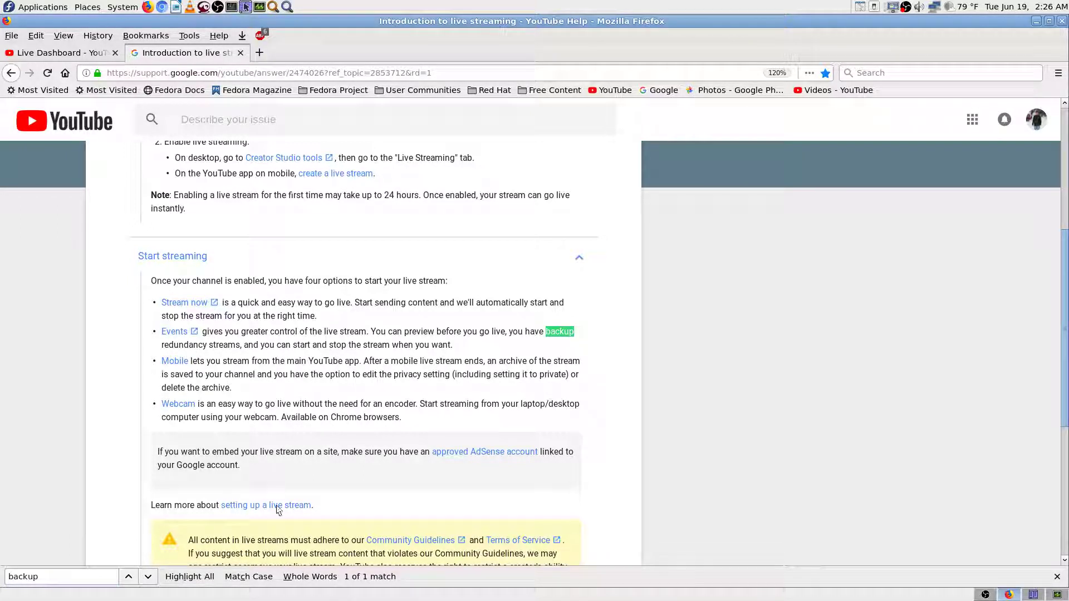
left_click(147, 576)
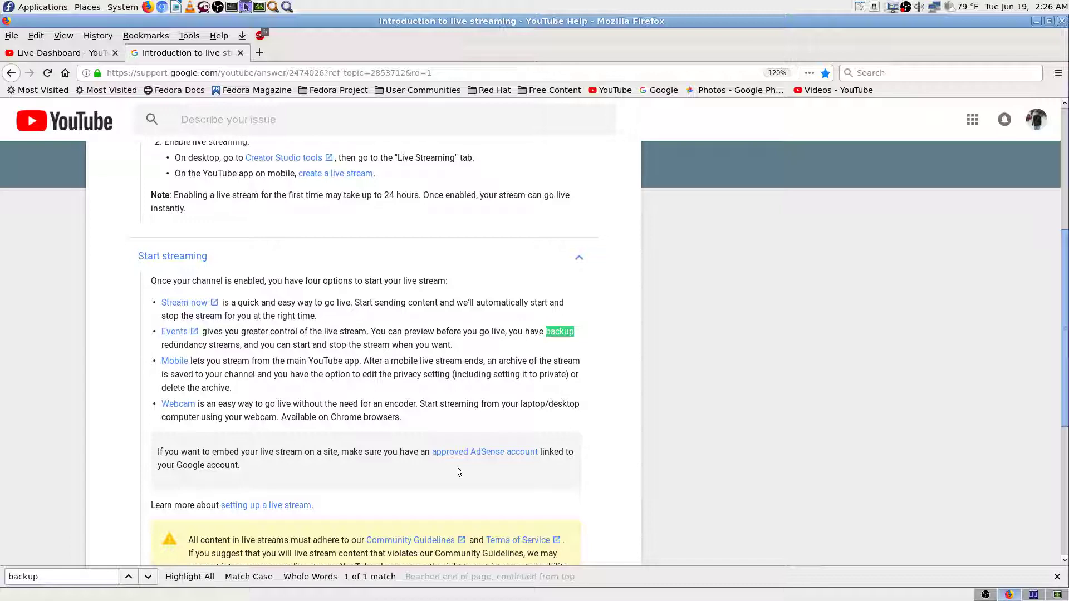
left_click(620, 354)
scroll(661, 430, "down", 3)
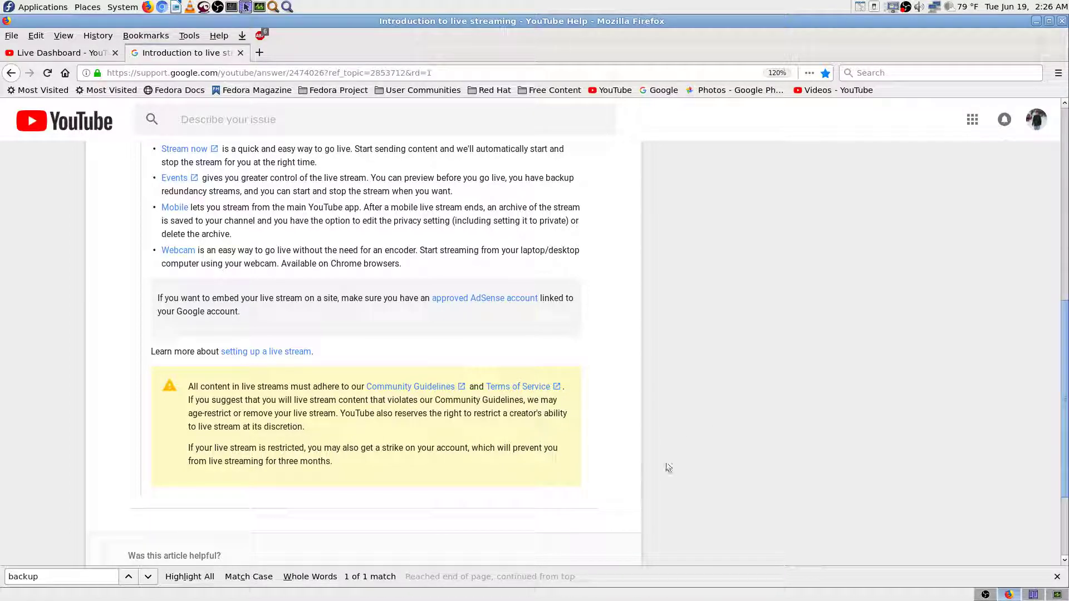
scroll(669, 432, "up", 8)
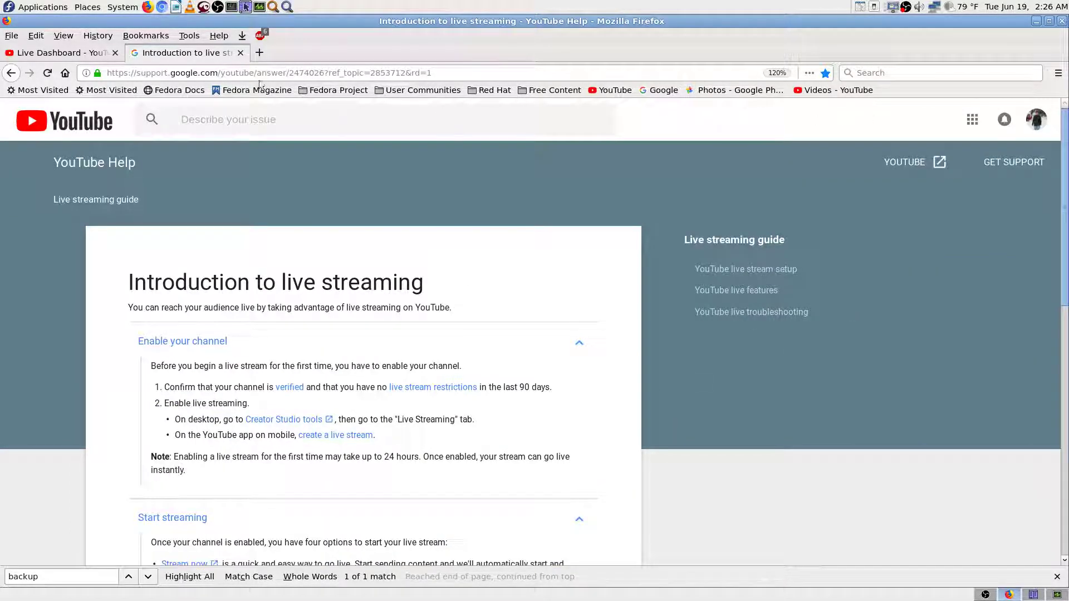
left_click(240, 53)
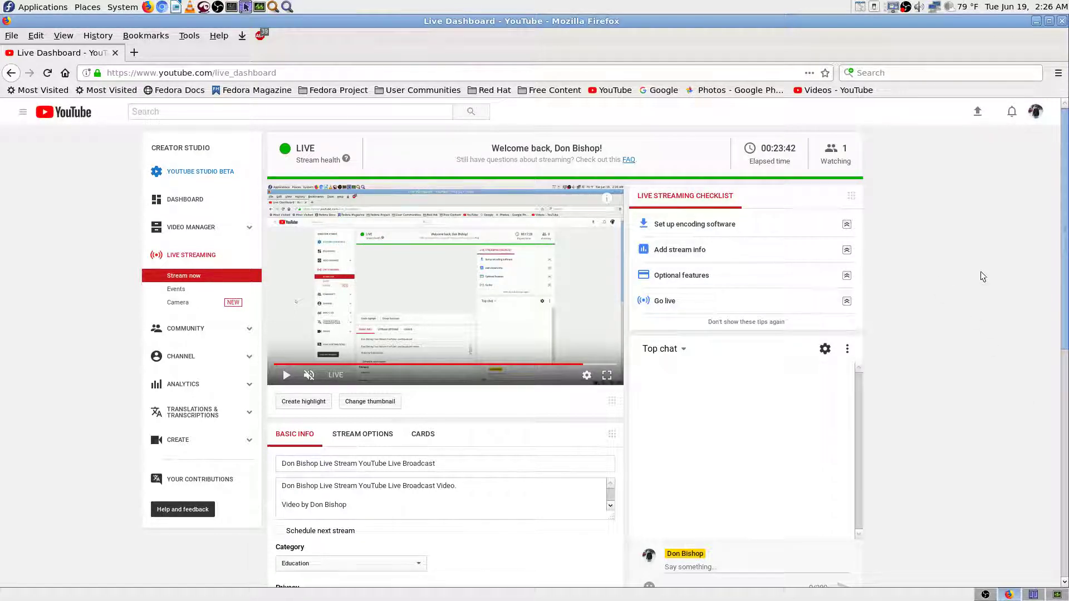
Step: Run a web search for "view my youtube backup stream" in a new tab
left_click(135, 54)
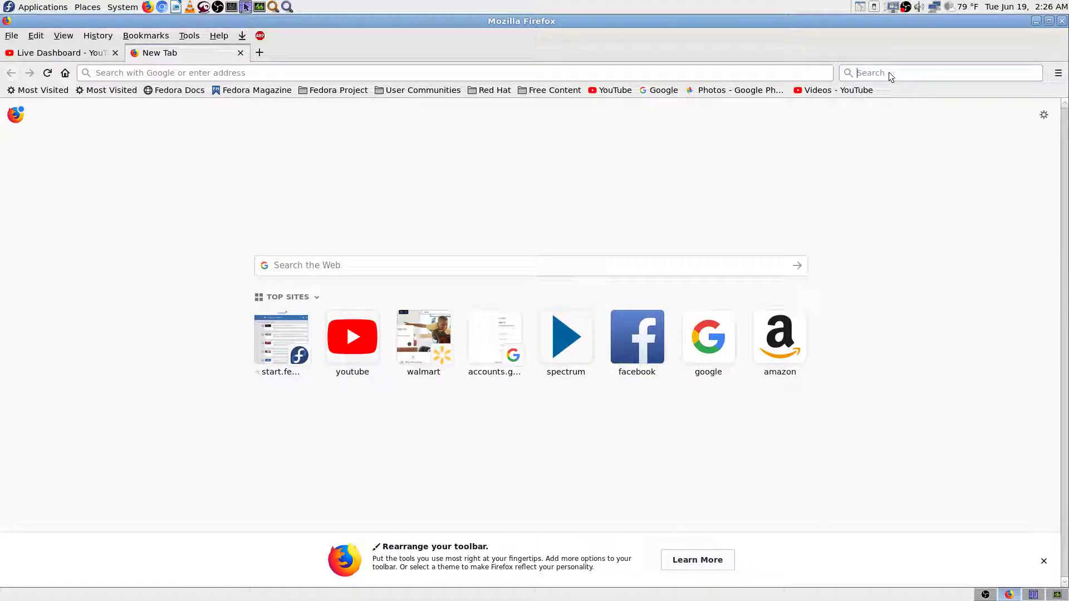
type("view my")
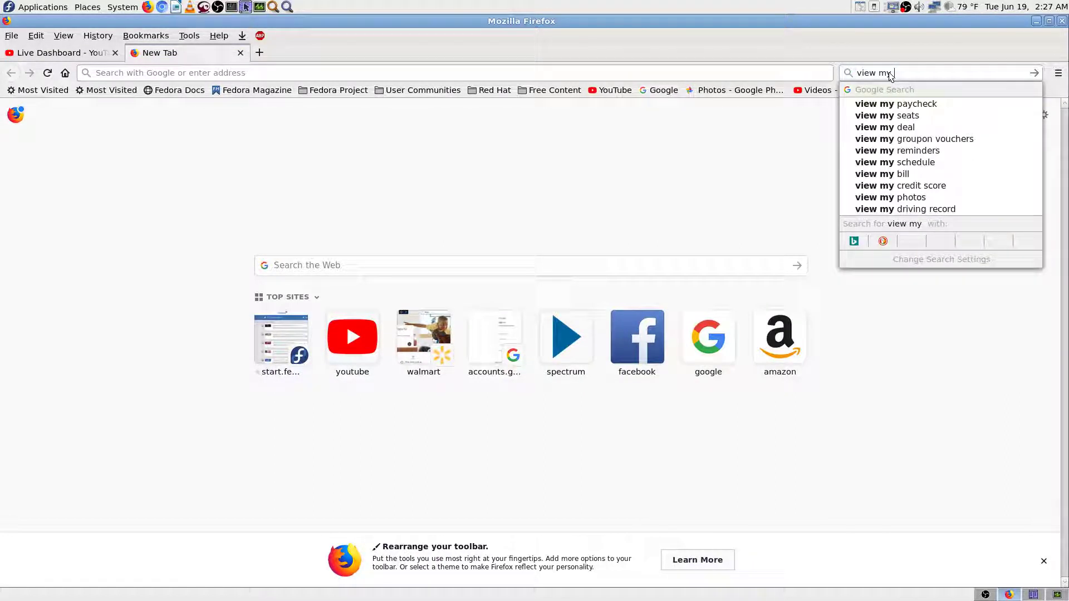
type(" youtube")
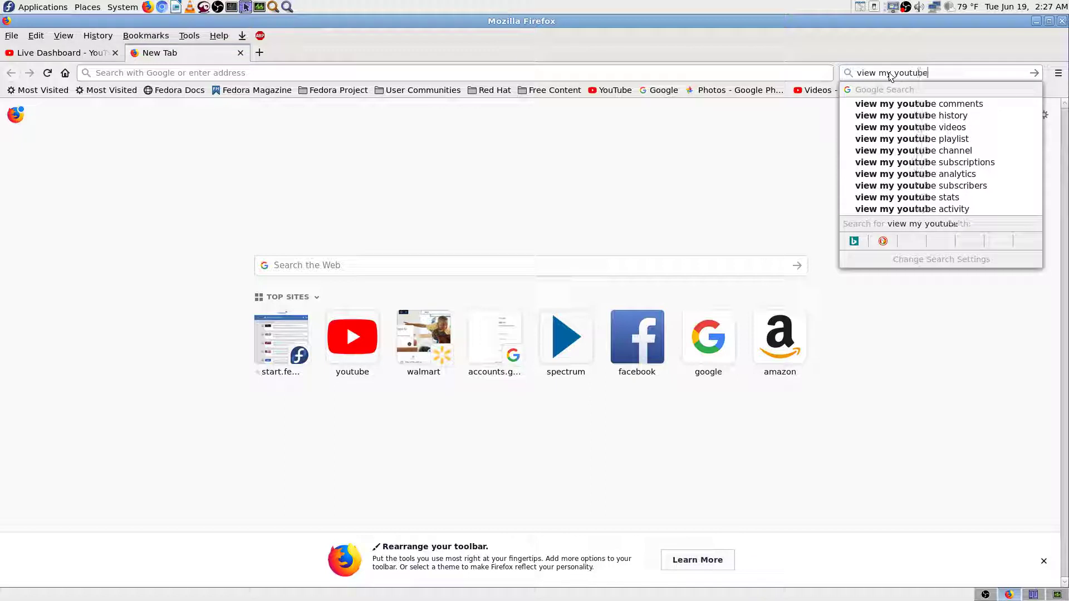
type(" backup stream")
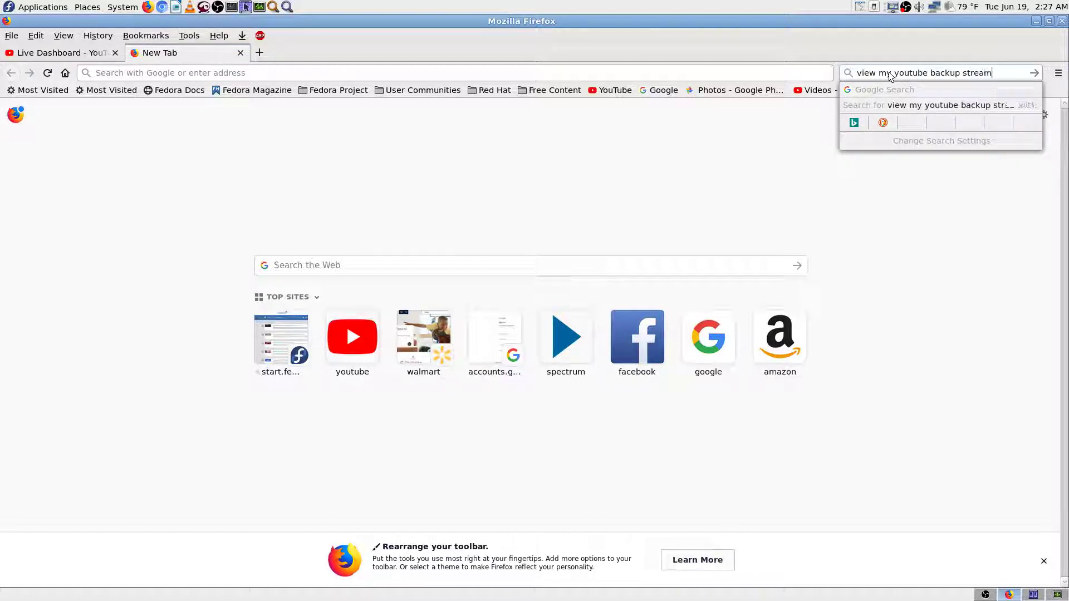
key("Return")
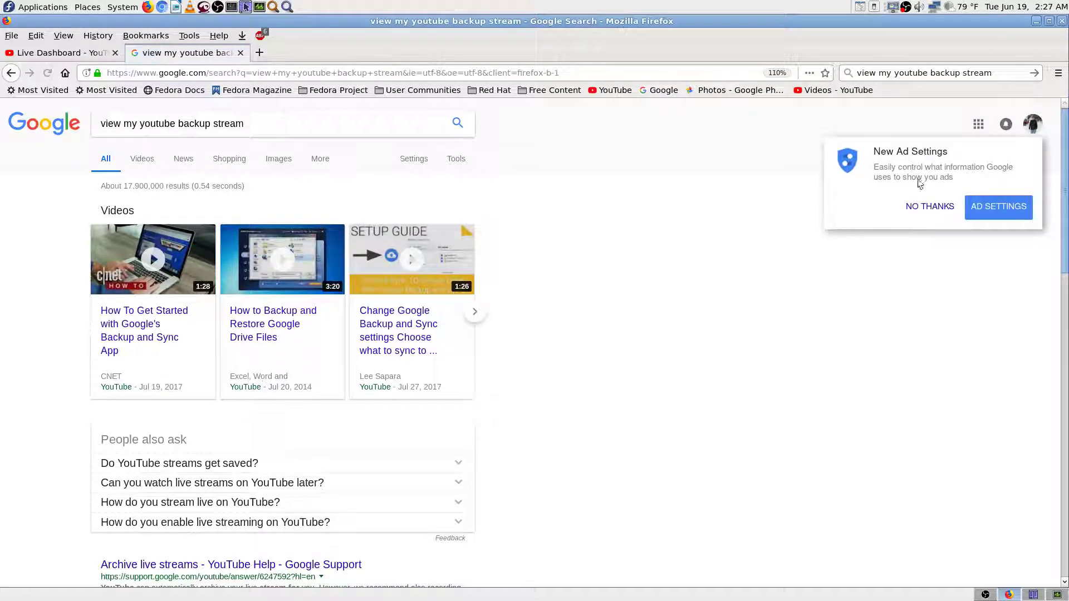
Step: Dismiss the New Ad Settings notice and bookmark the search results page in Other Bookmarks
left_click(929, 207)
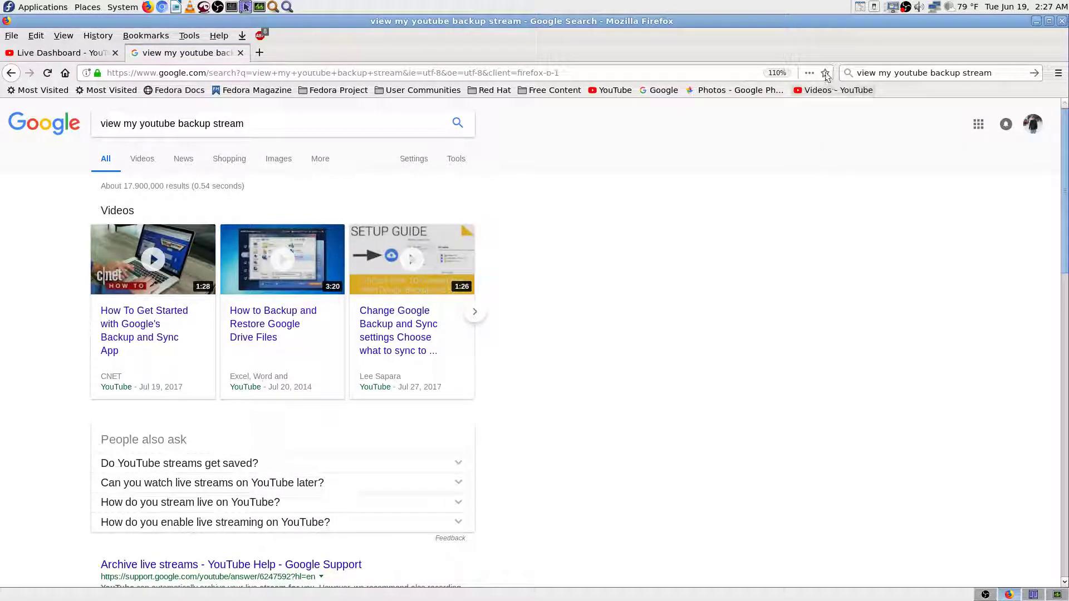
key("ctrl+d")
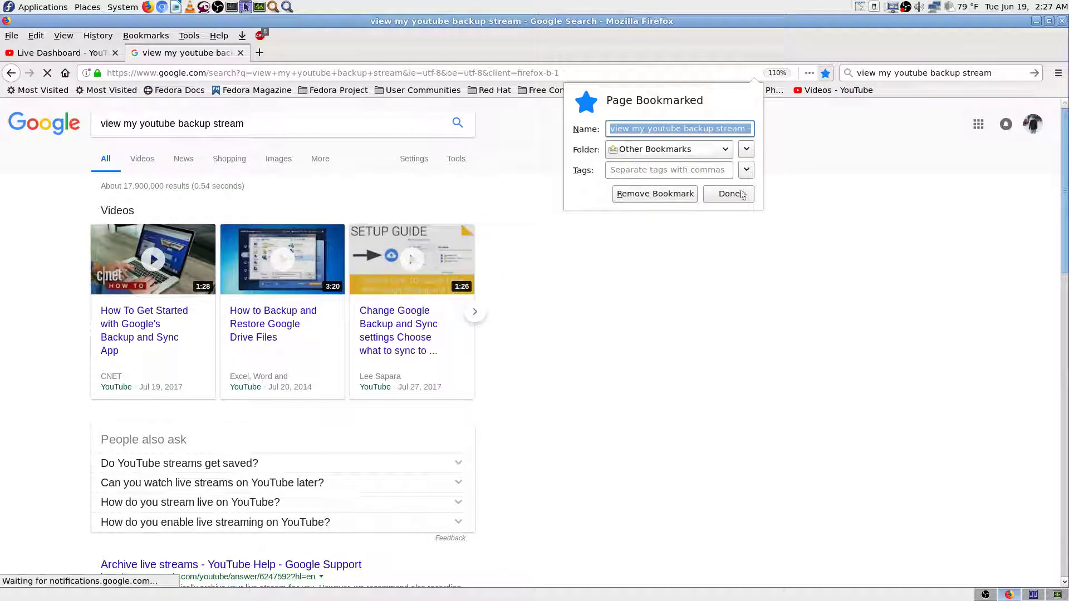
left_click(630, 454)
Step: Open the "Archive live streams - YouTube Help" search result in a new tab and enlarge the page to 133%
scroll(632, 454, "down", 3)
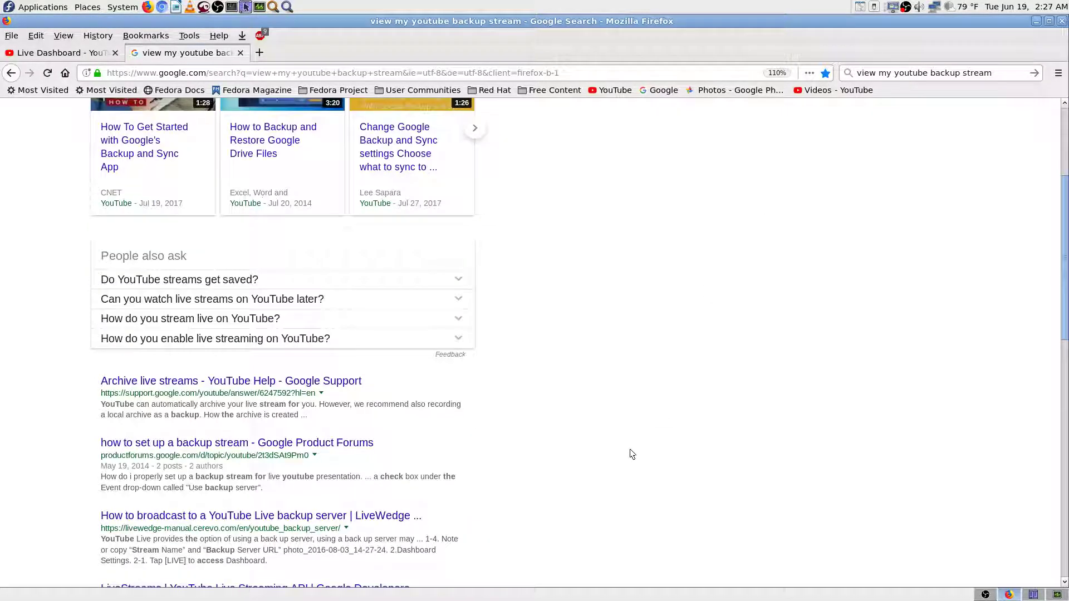
scroll(632, 454, "up", 3)
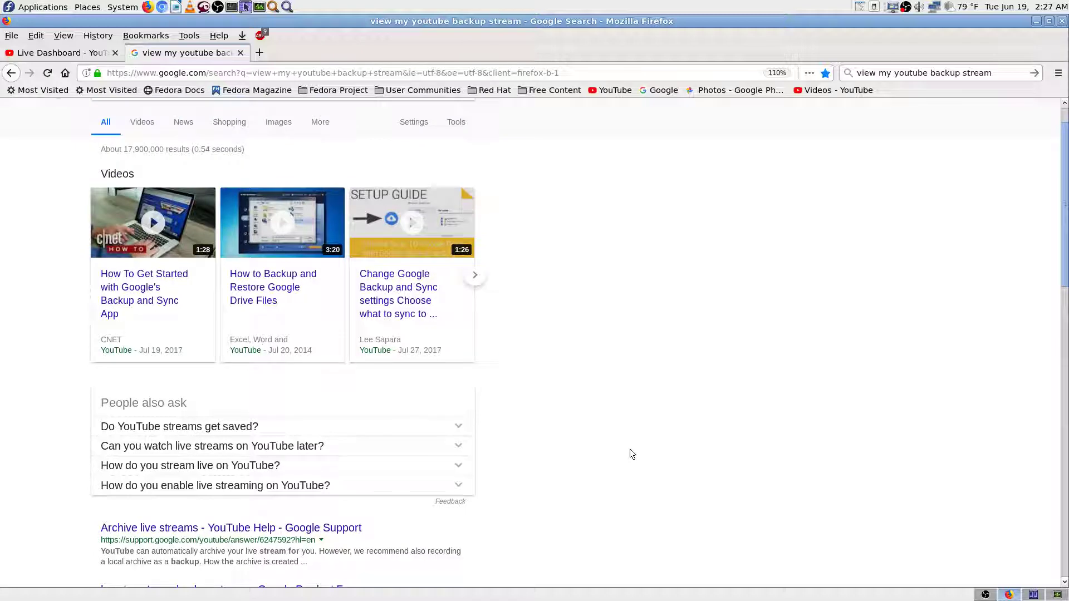
scroll(632, 454, "down", 2)
scroll(632, 453, "down", 2)
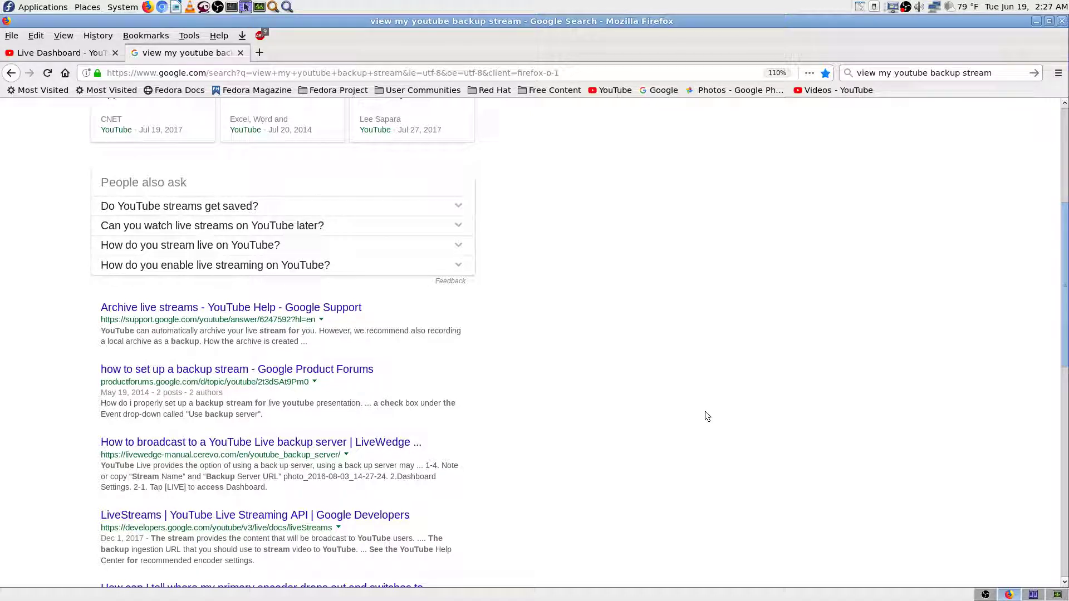
middle_click(342, 308)
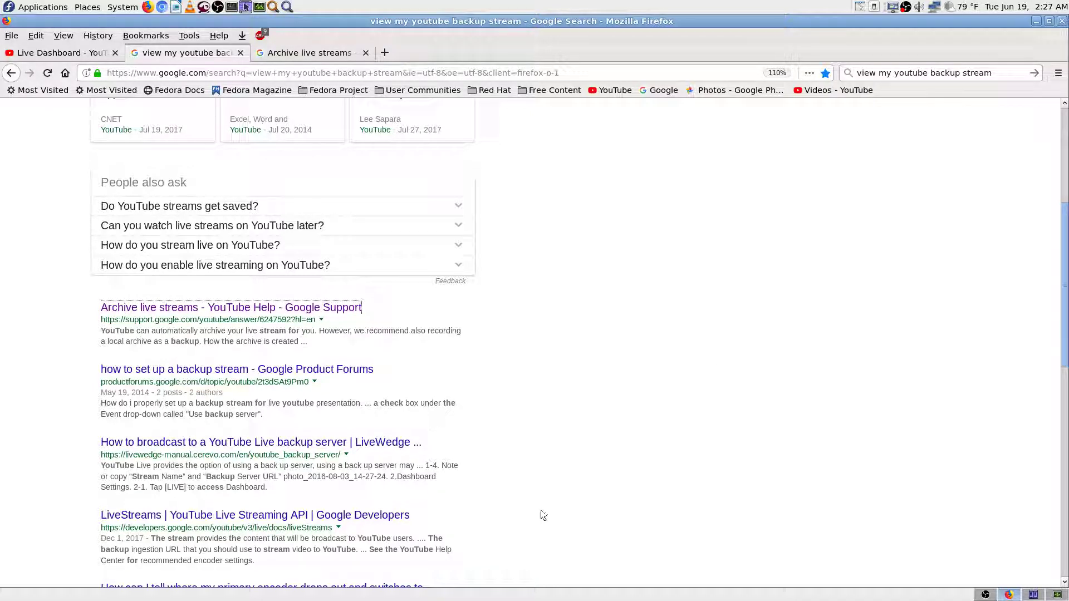
left_click(309, 53)
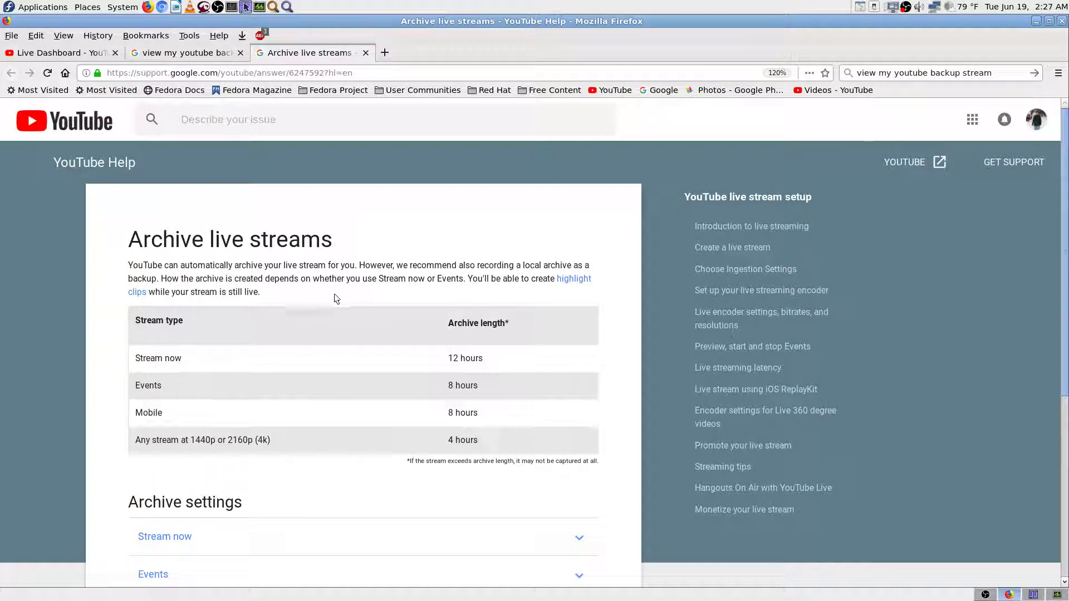
key("ctrl+plus")
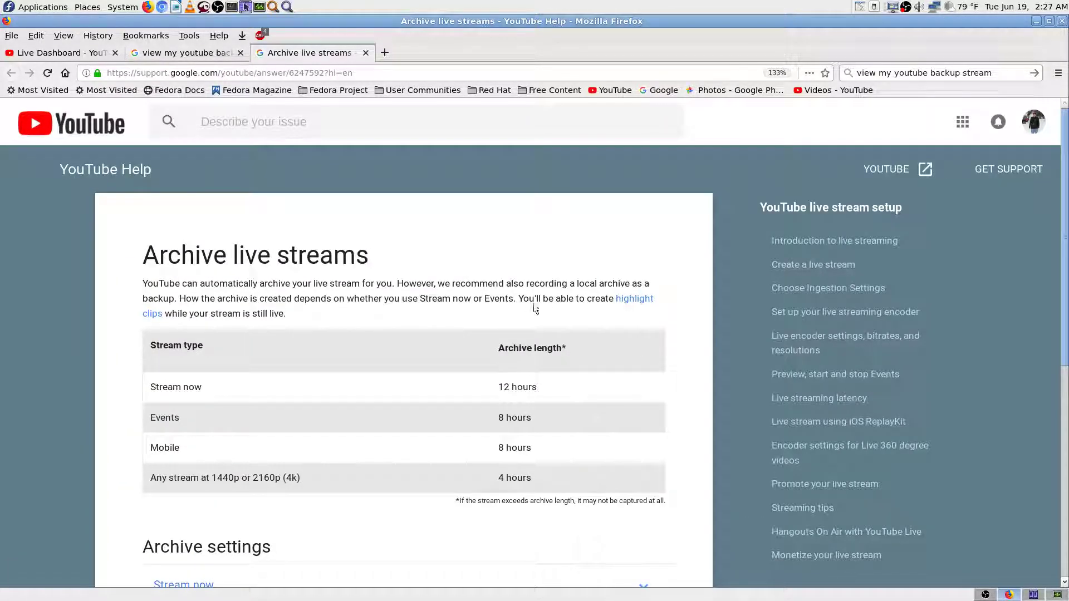
Step: Expand the "Stream now", "Events" and "Mobile" sections under Archive settings and read their instructions
scroll(682, 396, "down", 3)
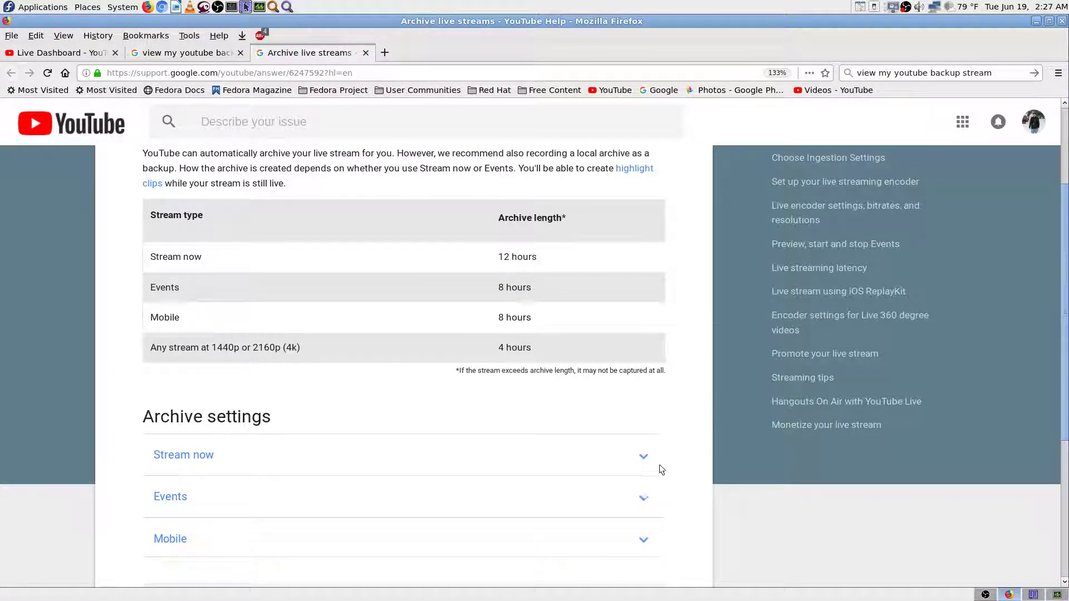
scroll(660, 467, "down", 4)
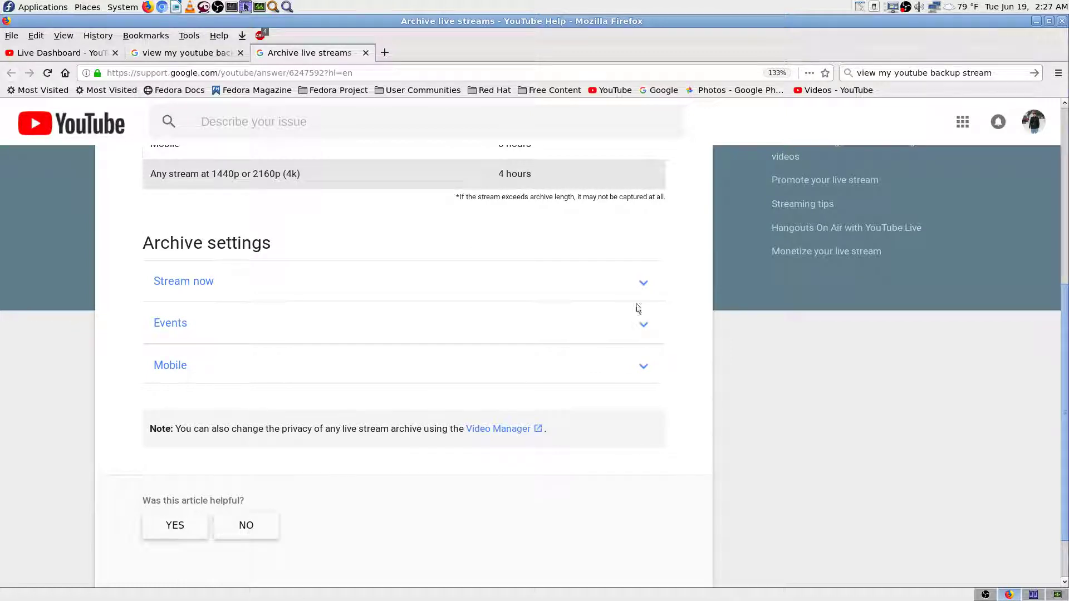
left_click(642, 287)
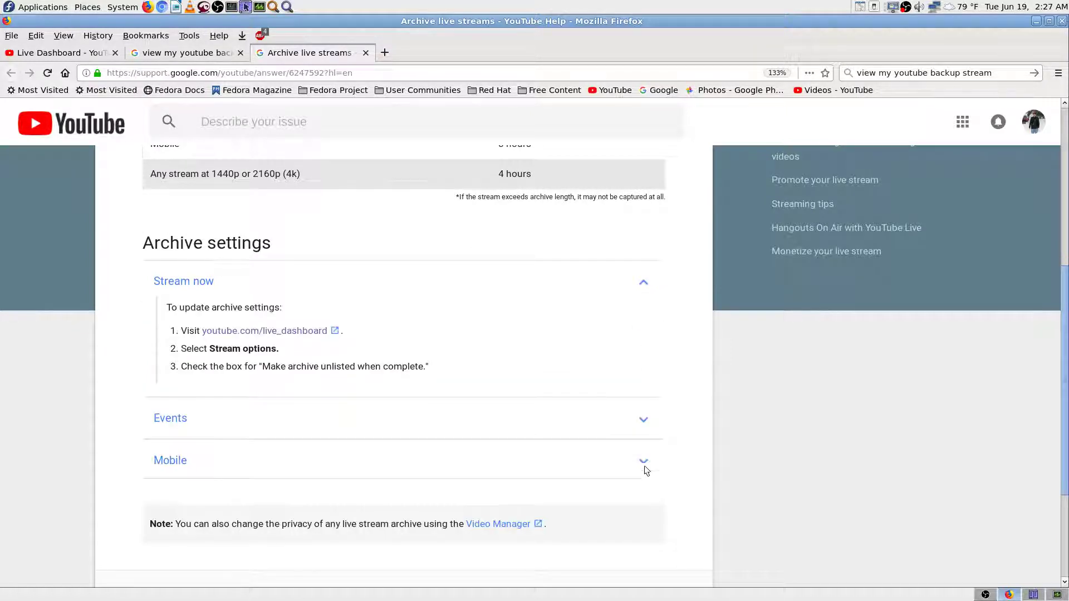
left_click(643, 421)
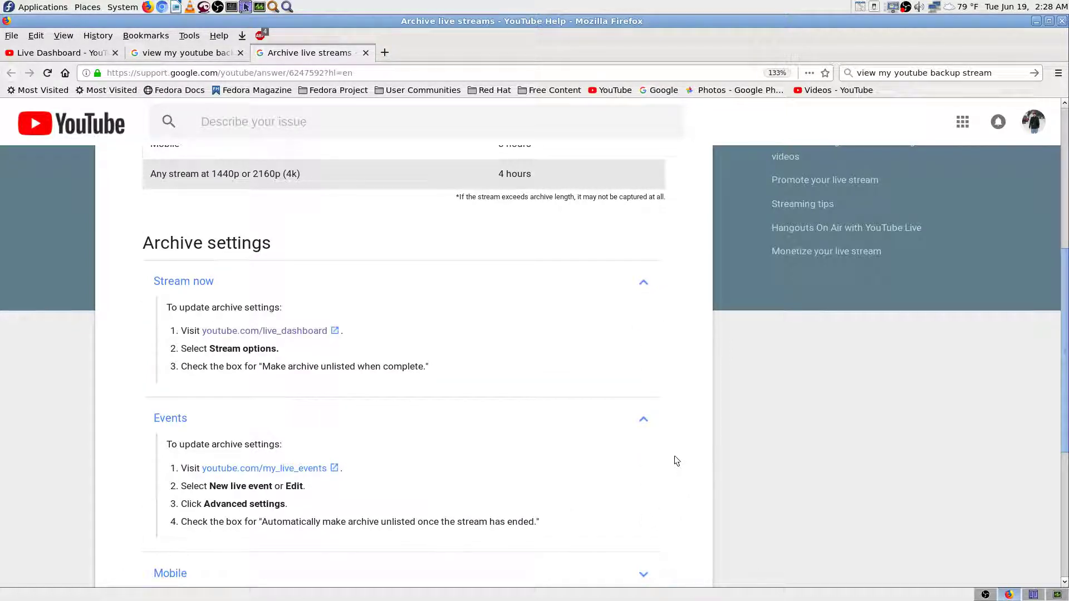
scroll(674, 465, "down", 6)
left_click(645, 304)
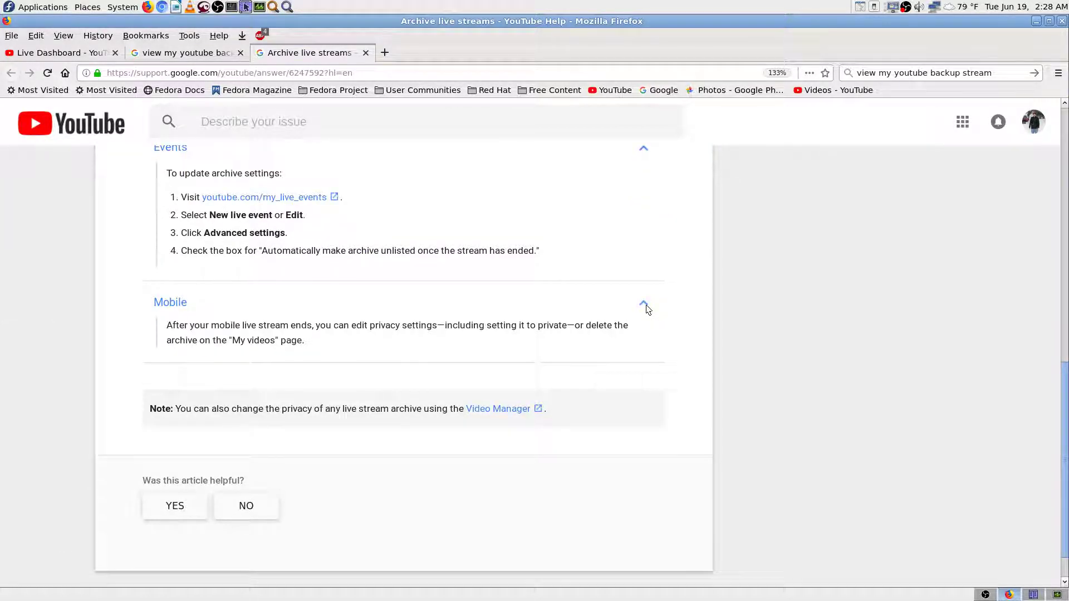
Step: Search the archive article's text for "backup", then close it and return to the search results
key("ctrl+f")
key("Return")
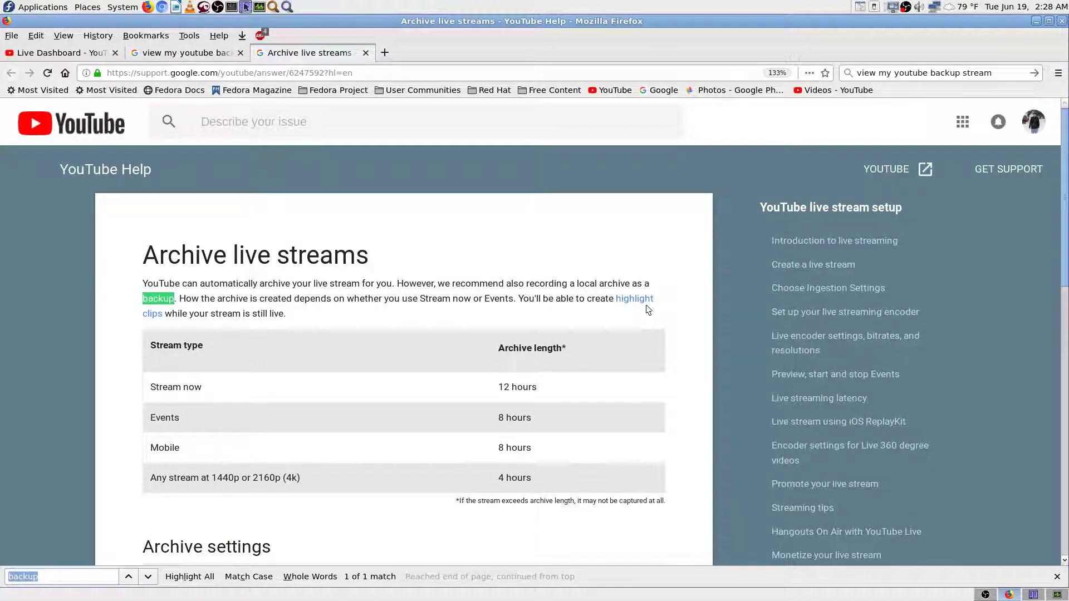
key("ctrl+w")
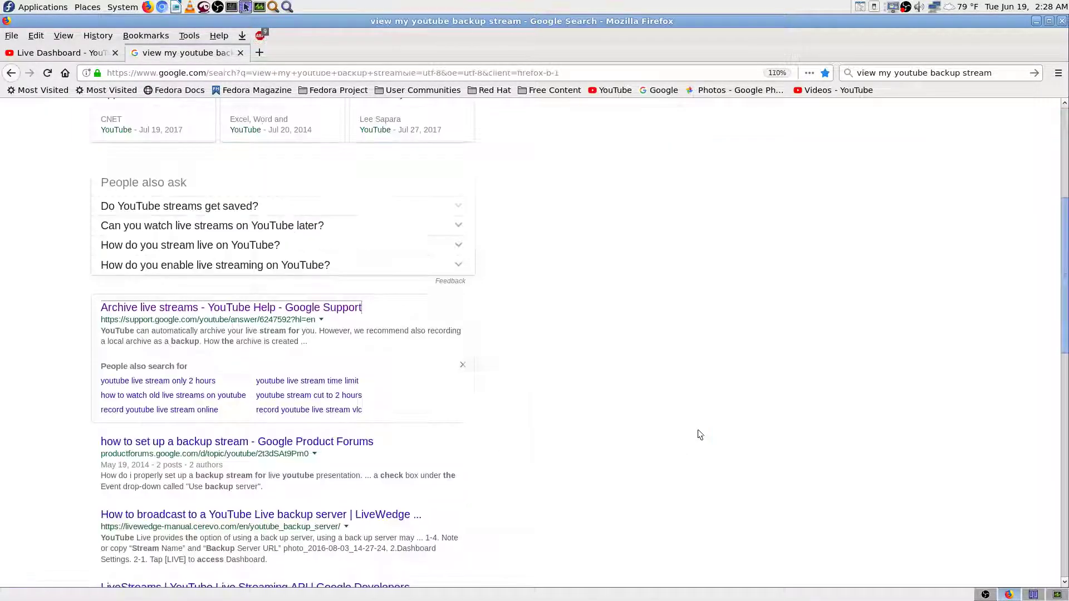
scroll(673, 435, "down", 4)
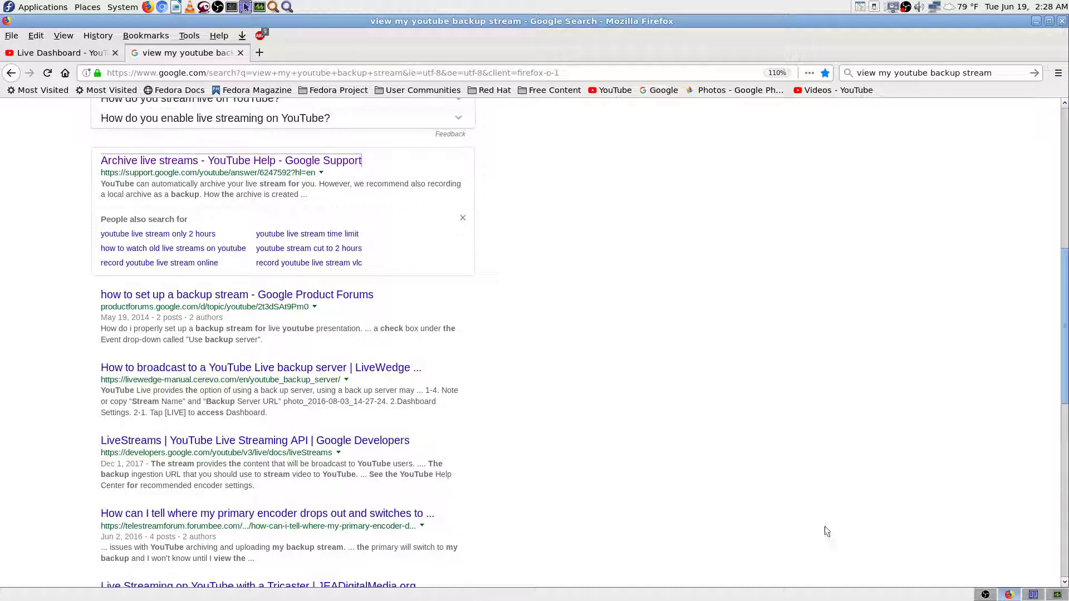
Step: Switch to OBS Studio, make the "Desktop Screencast" scene active and return to Firefox
left_click(986, 595)
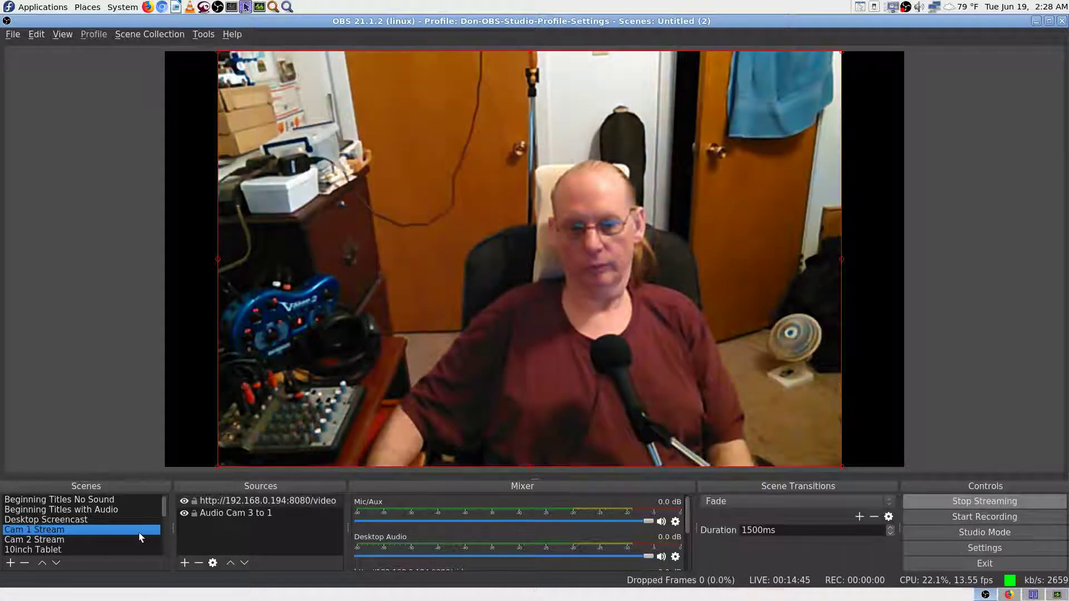
left_click(90, 520)
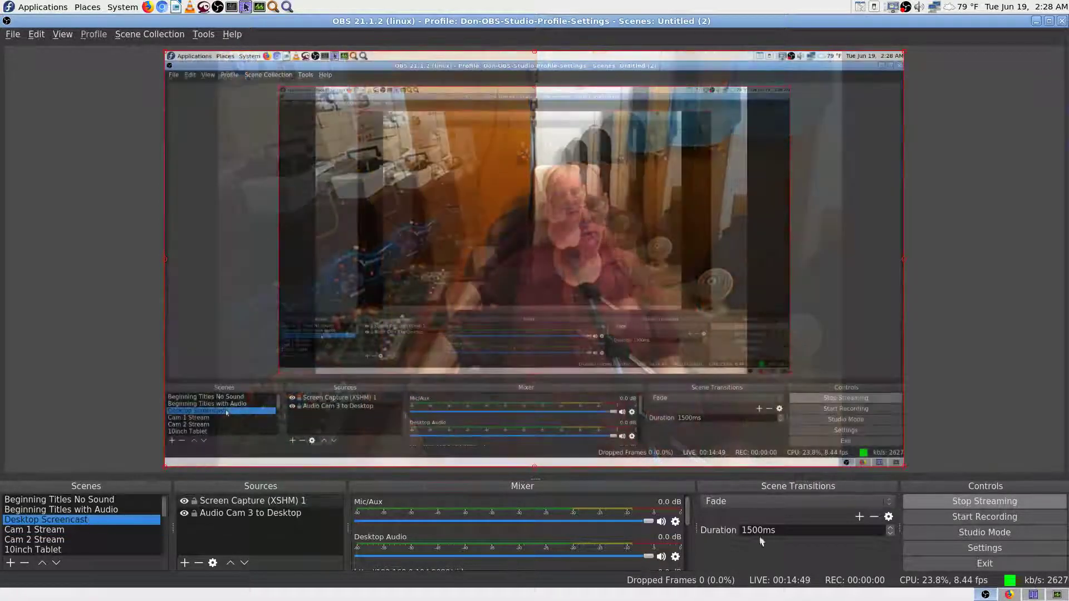
key("alt+Tab")
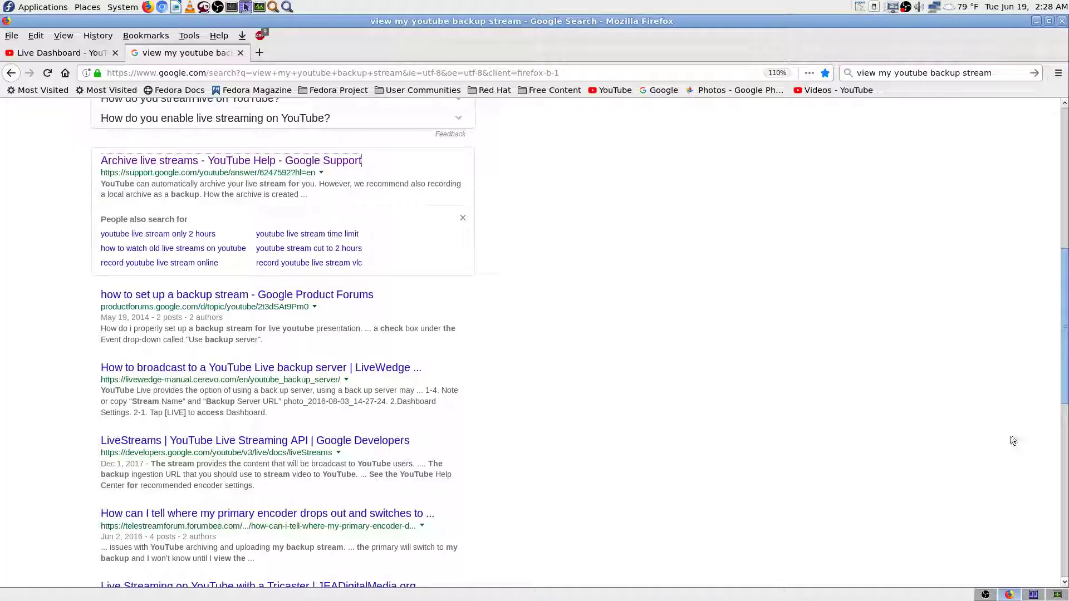
Step: Look through the whole page of search results for viewing a YouTube backup stream, including the related searches
scroll(372, 241, "up", 6)
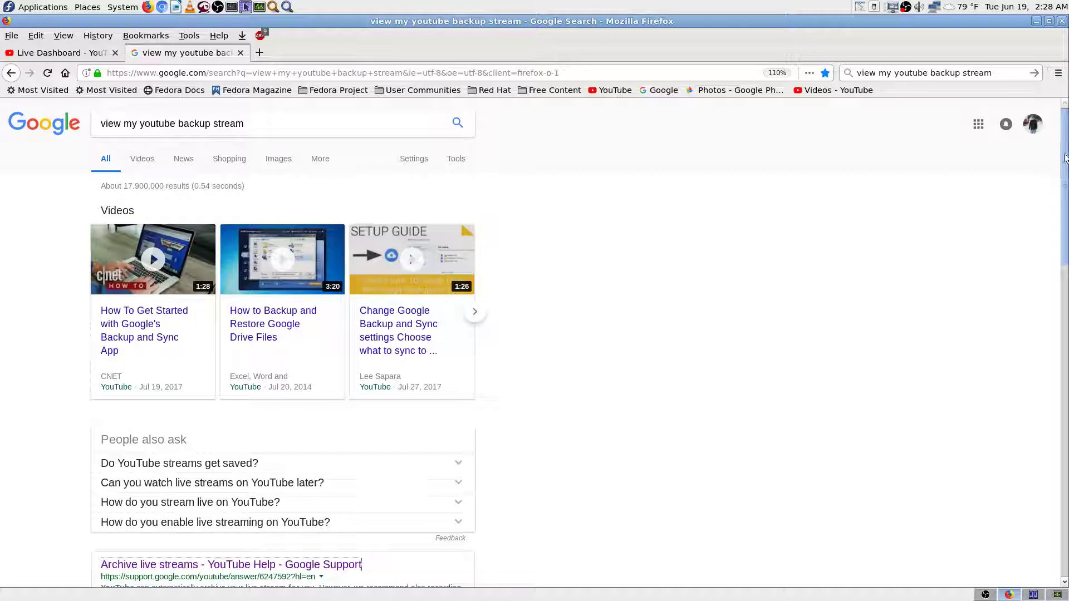
left_click(1065, 427)
scroll(1065, 428, "down", 10)
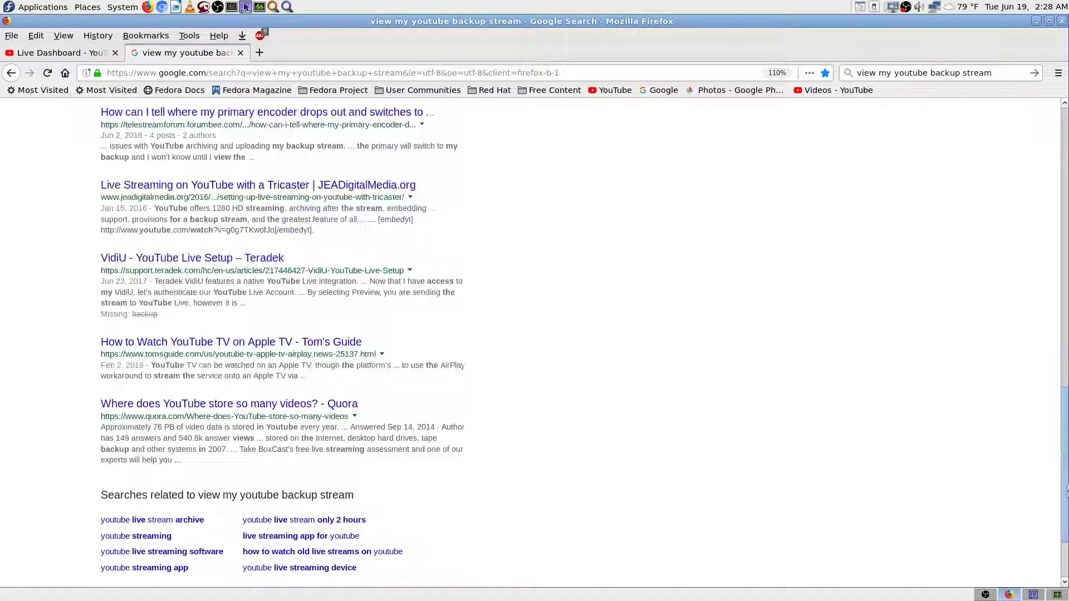
left_click_drag(1065, 446, 969, 60)
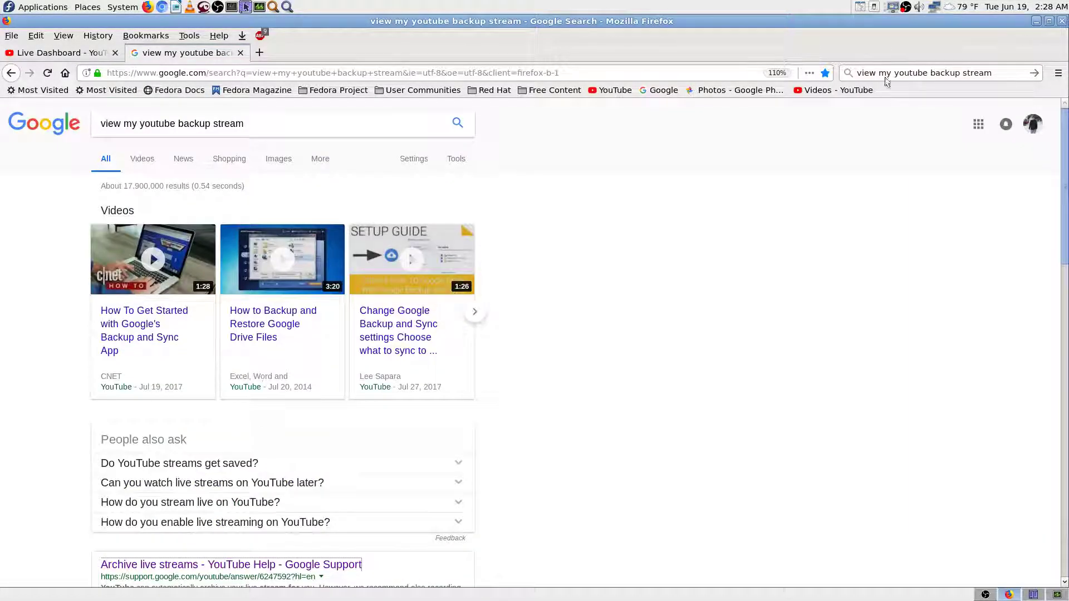
Step: View the YouTube Live Dashboard, then switch to OBS Studio and make the "Cam 2 Stream" scene active
left_click(61, 53)
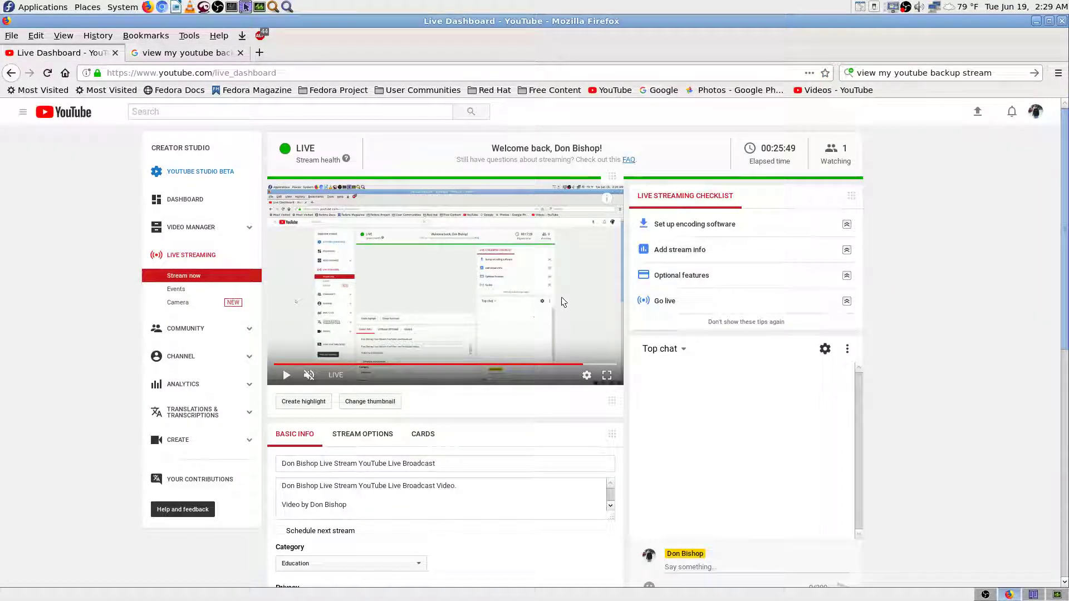
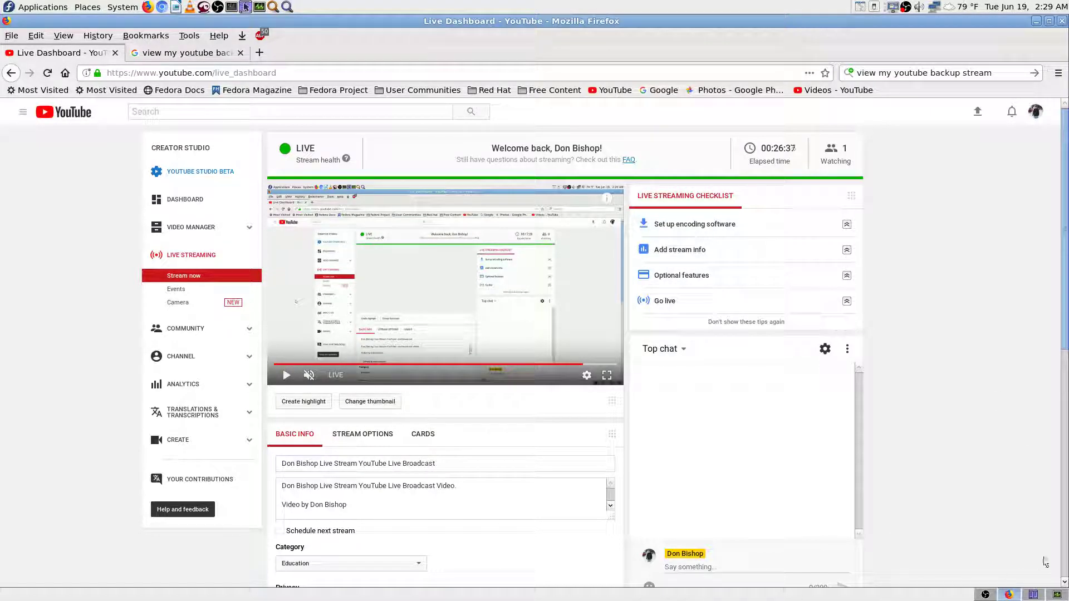
left_click(986, 595)
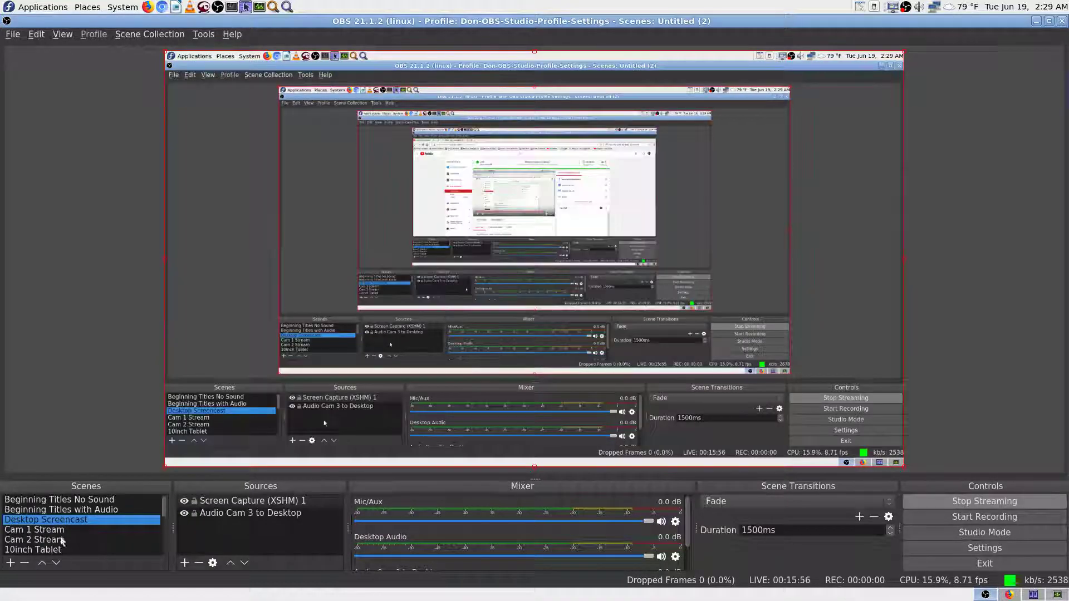
left_click(62, 540)
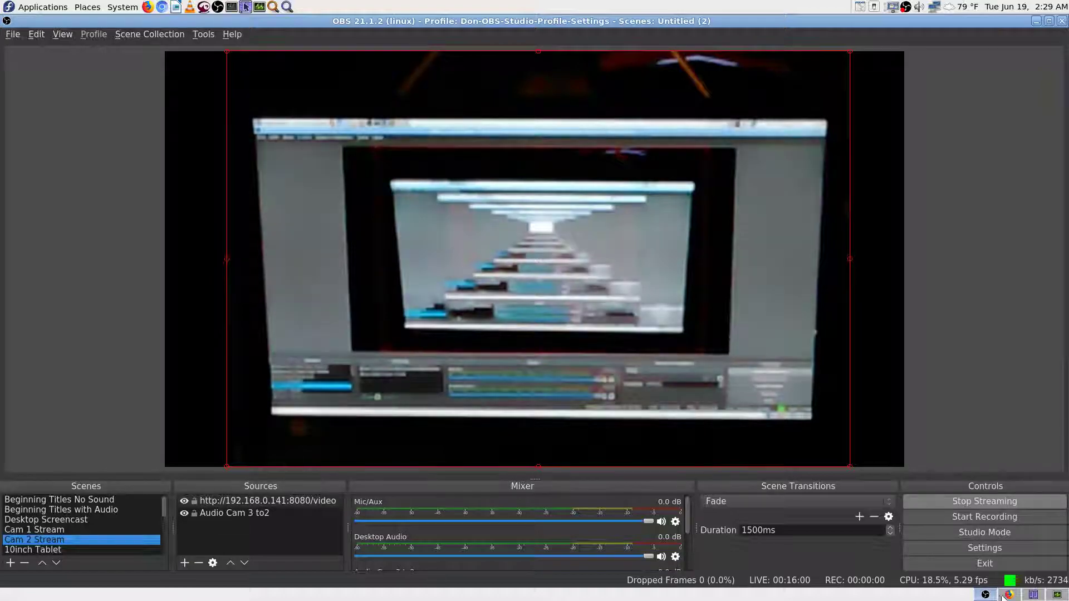
Step: Show the Firefox, Krusader and System Monitor workspaces in turn, then return to OBS Studio
left_click(1008, 595)
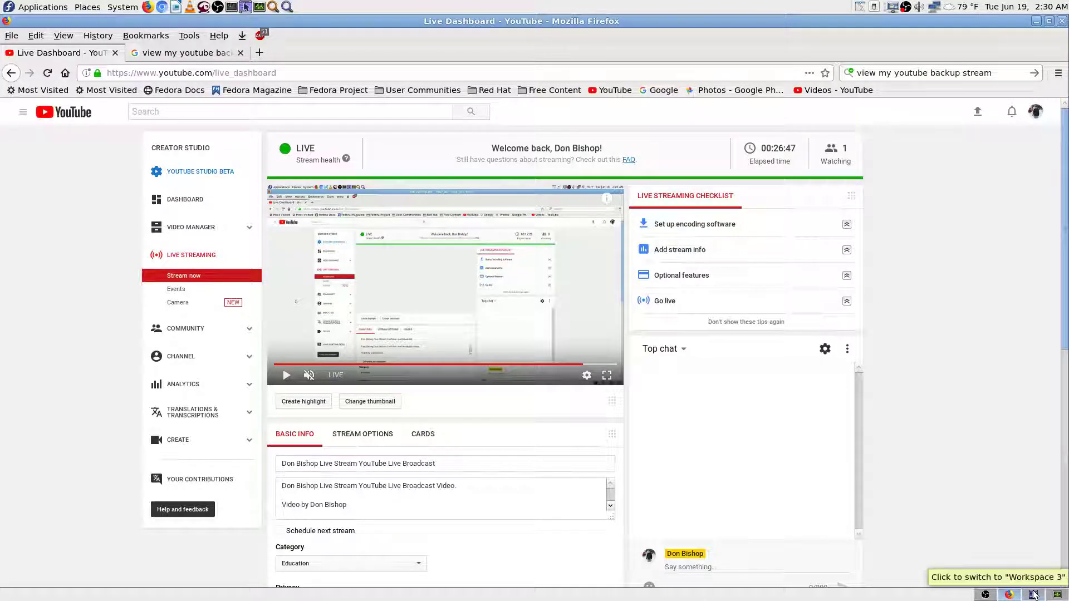
left_click(1058, 595)
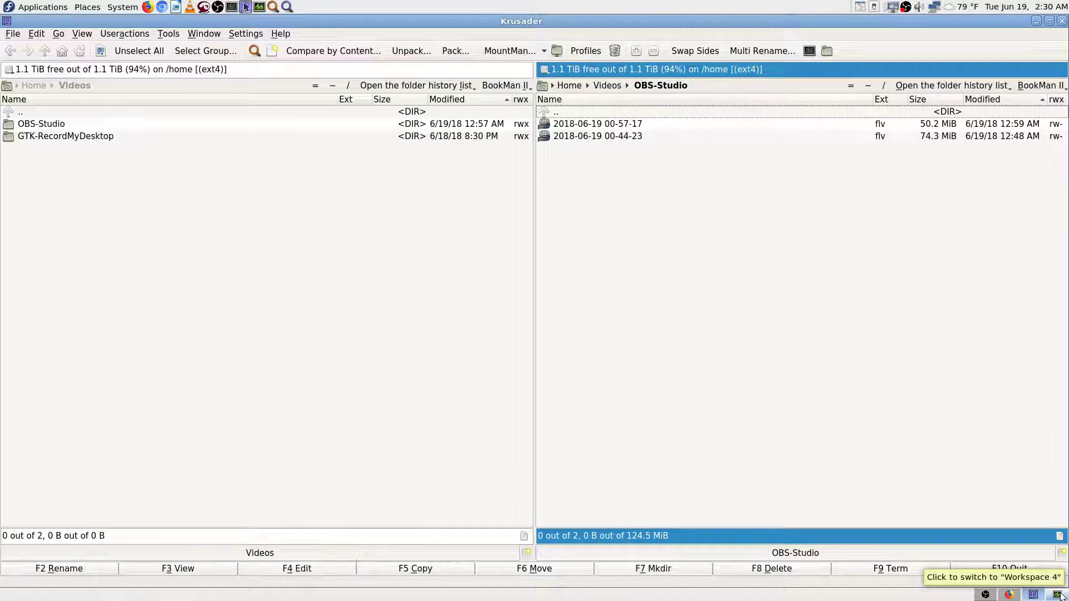
left_click(1061, 596)
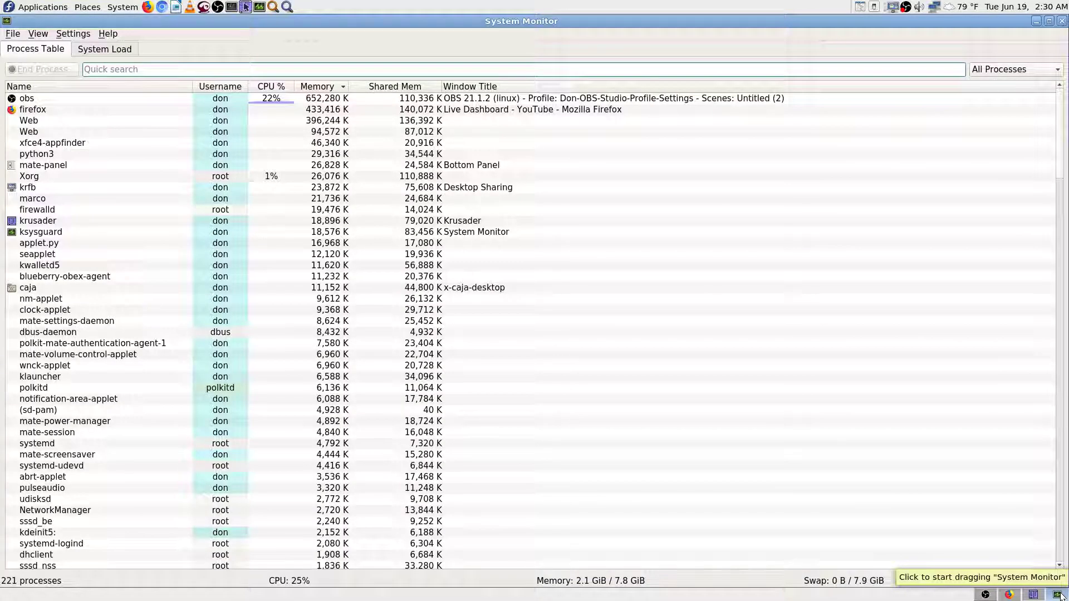
left_click(987, 595)
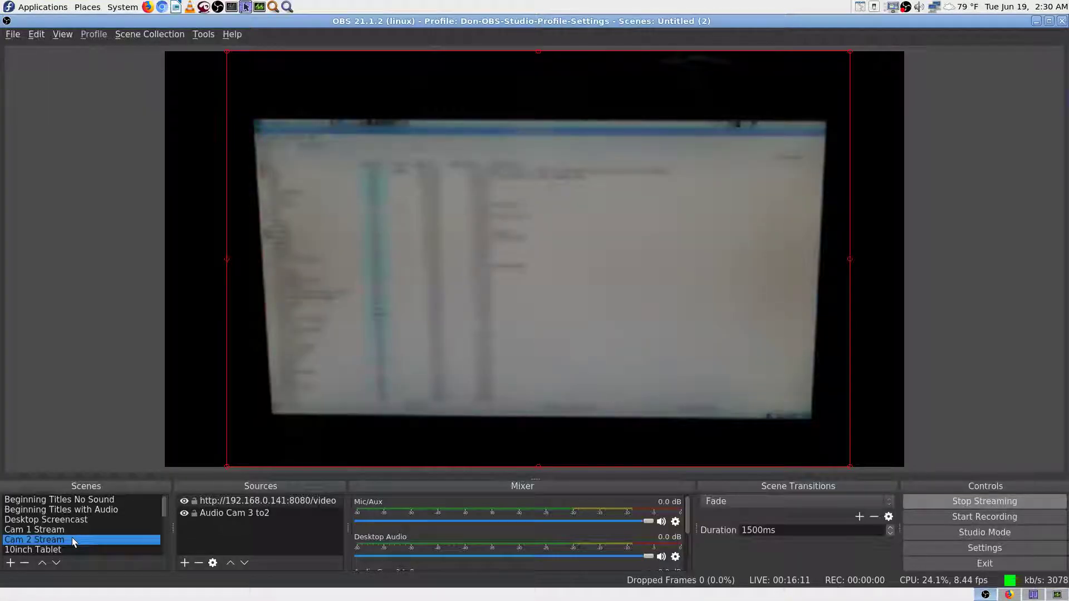
Step: Look through the list of scenes and make the "Cam 2 and Desktop" scene active
scroll(84, 539, "down", 2)
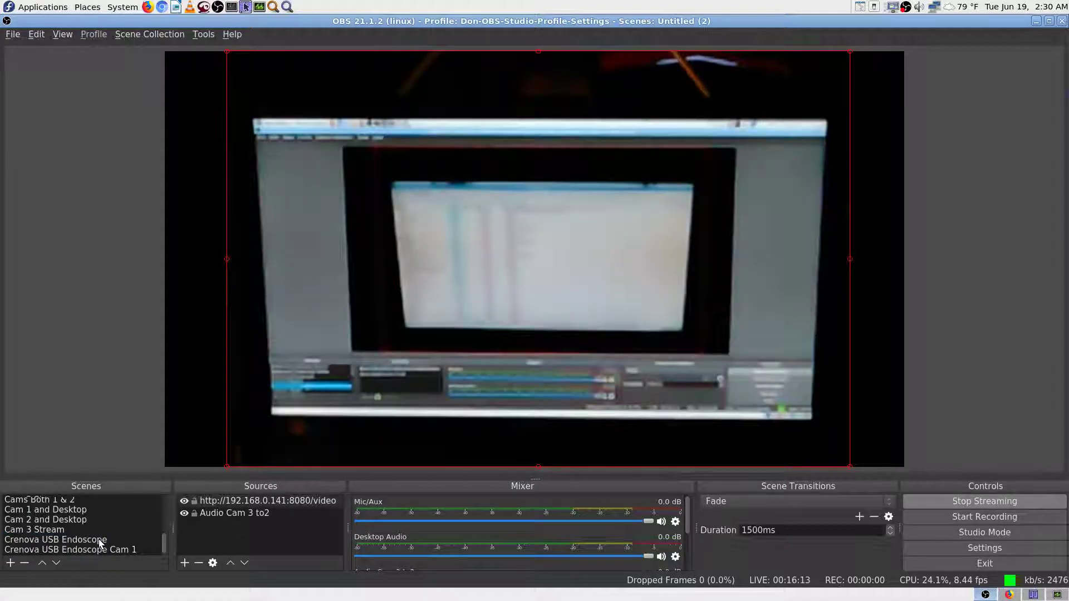
scroll(99, 539, "up", 3)
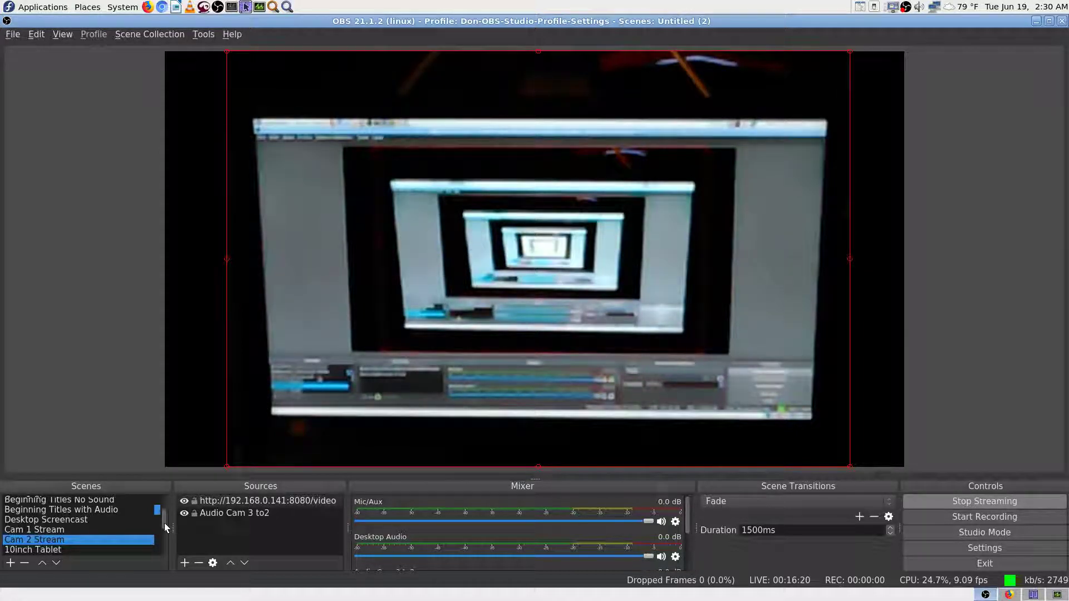
scroll(163, 529, "down", 2)
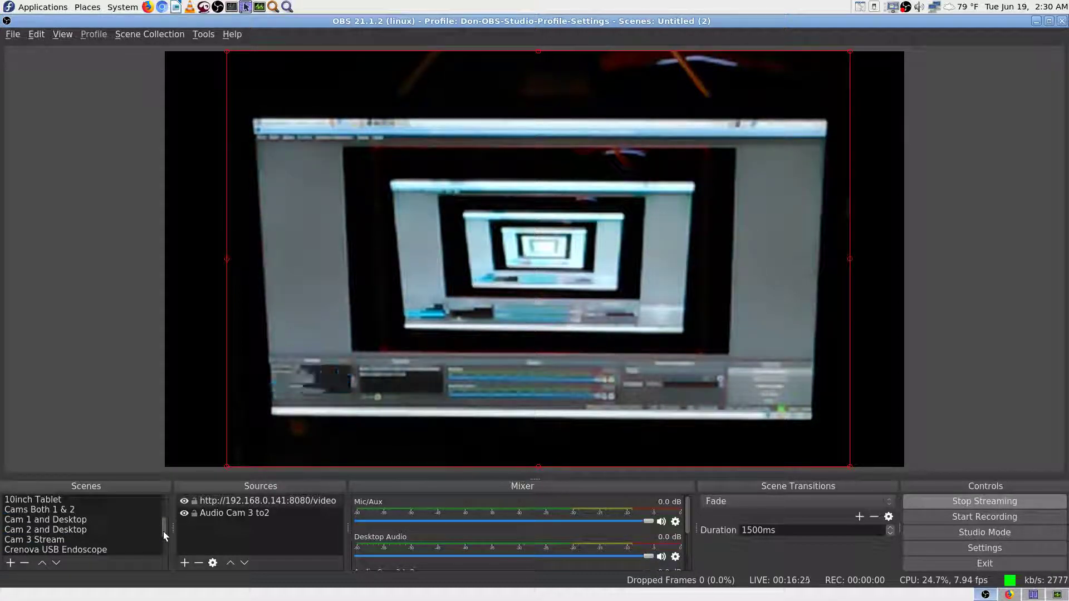
scroll(164, 535, "down", 1)
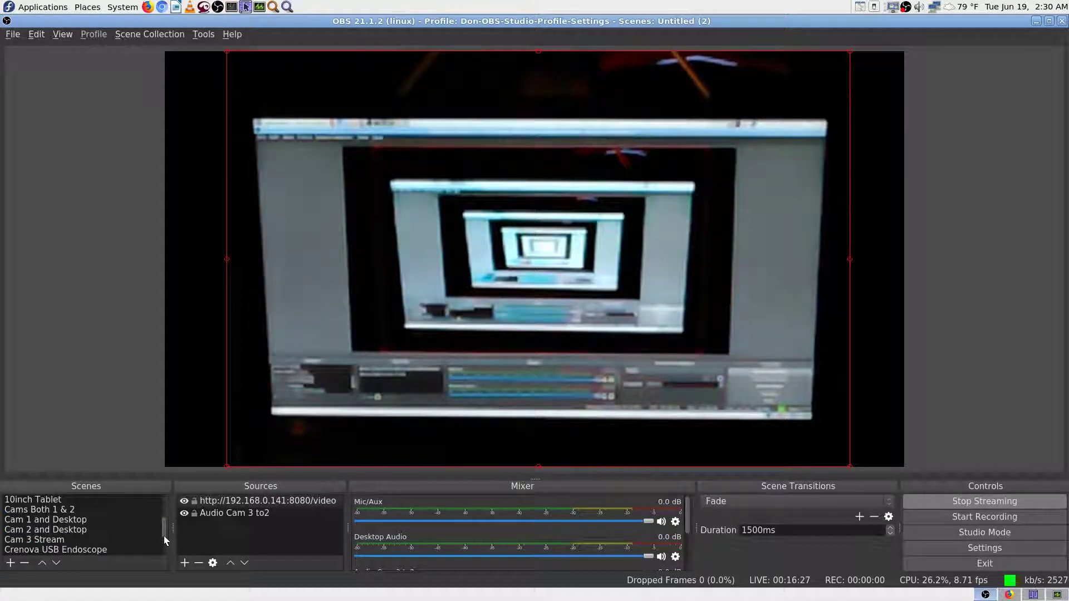
left_click(68, 510)
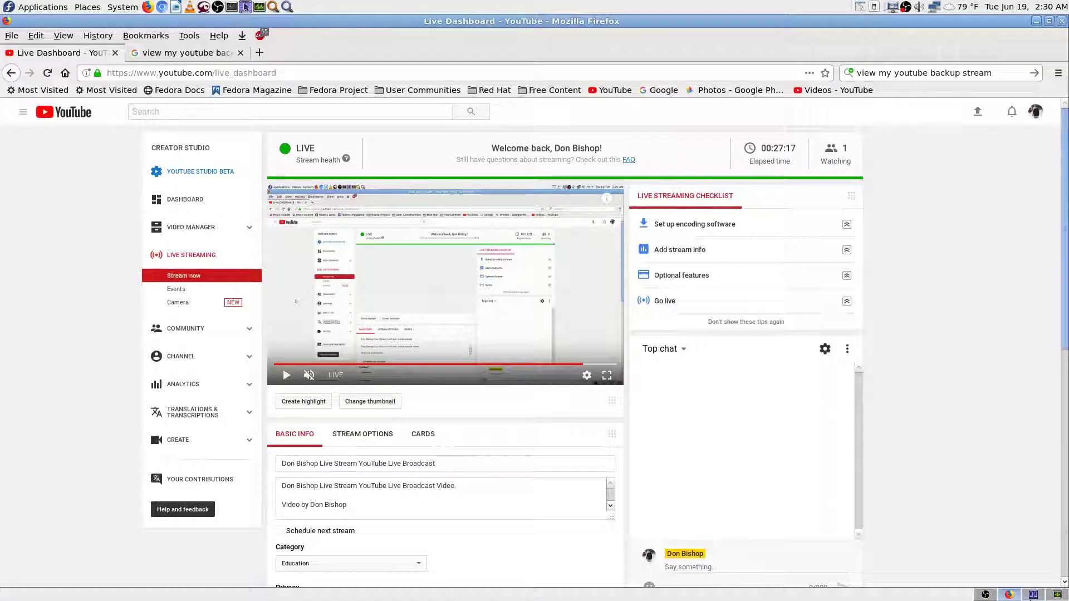
Step: Cycle through Firefox, Krusader and System Monitor with the combined camera and desktop scene live, and return to OBS Studio
left_click(1009, 594)
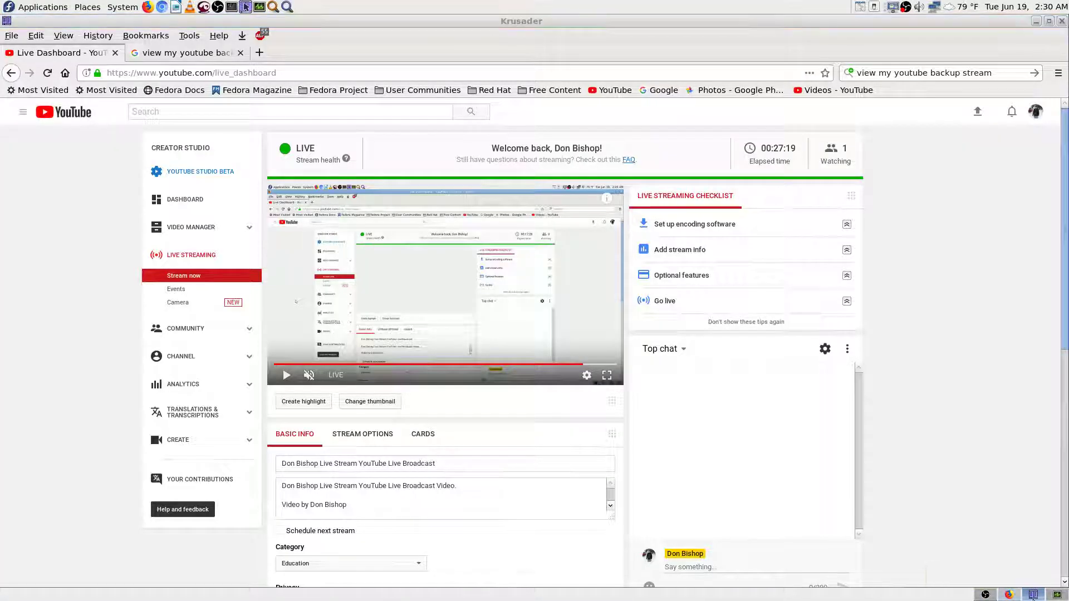
left_click(1032, 595)
left_click(1058, 595)
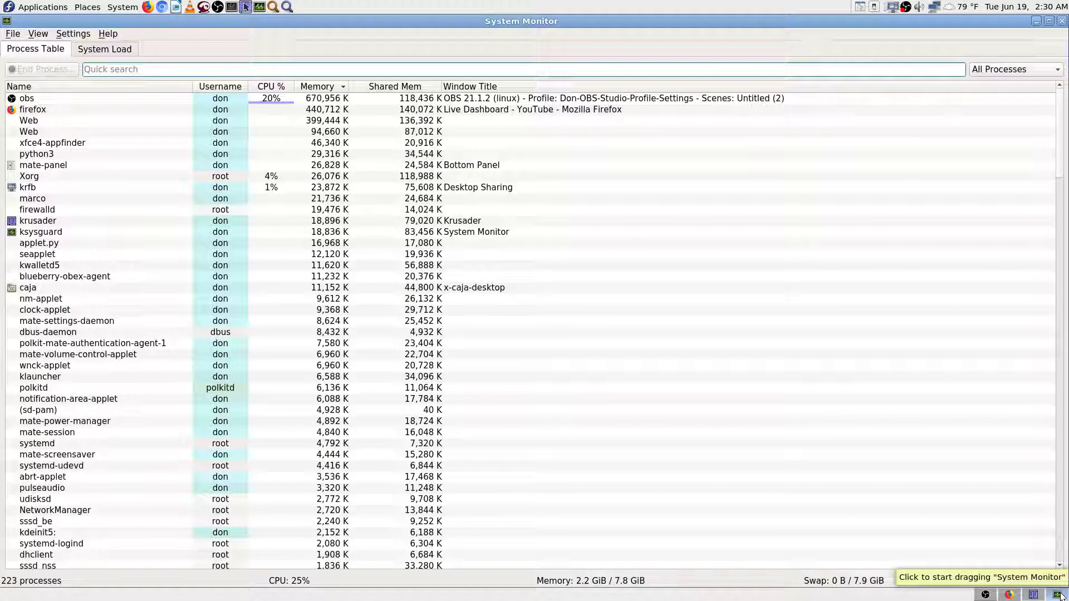
left_click(986, 595)
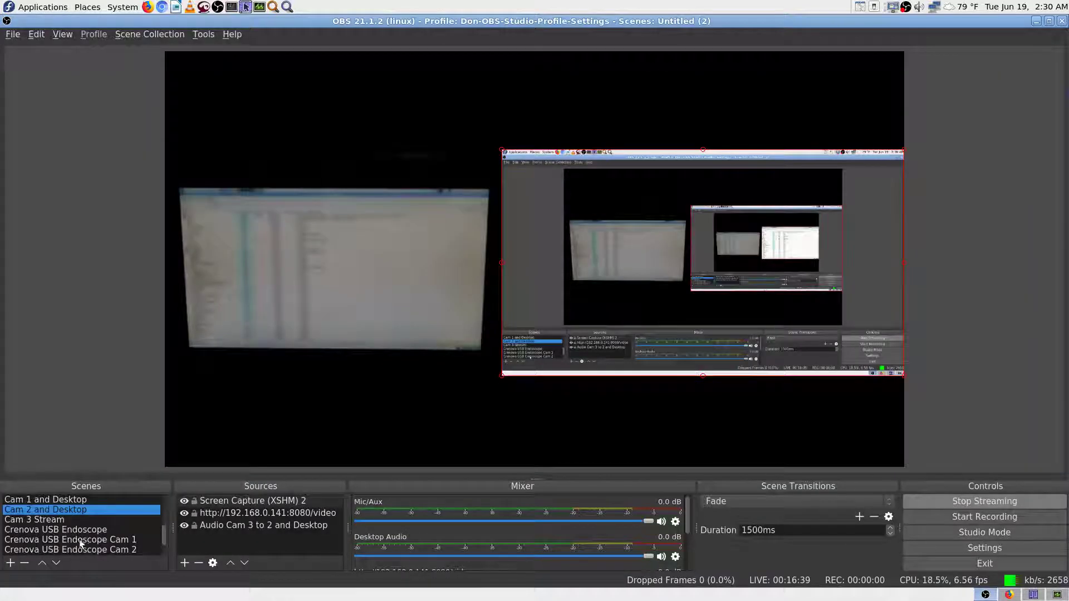
Step: Make the "Exit Titles with Audio" scene active, followed by the "Exit Titles No Sound" scene
scroll(81, 544, "up", 3)
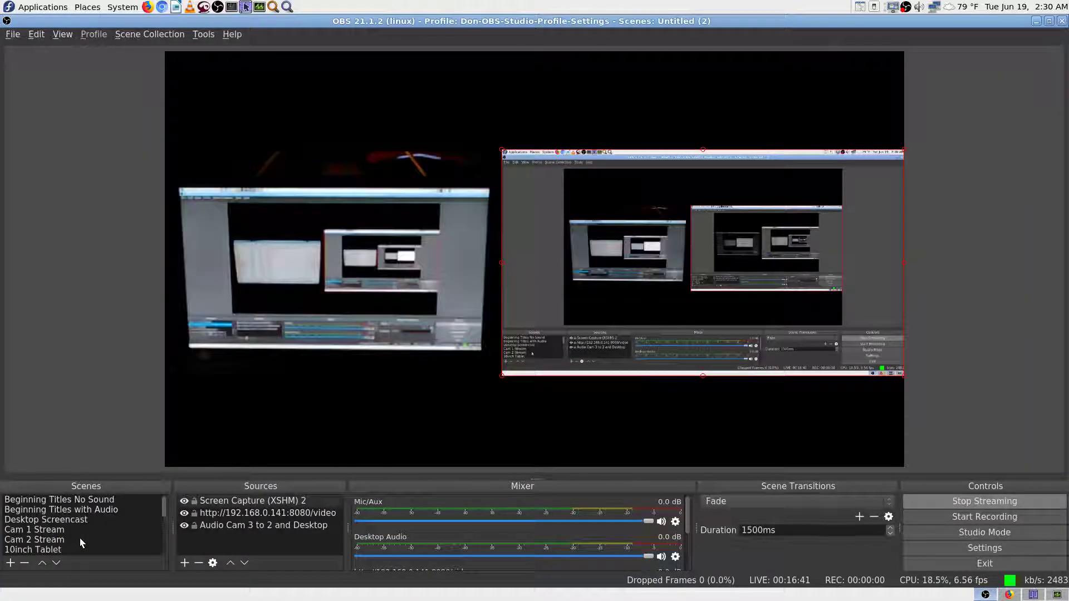
scroll(79, 538, "down", 2)
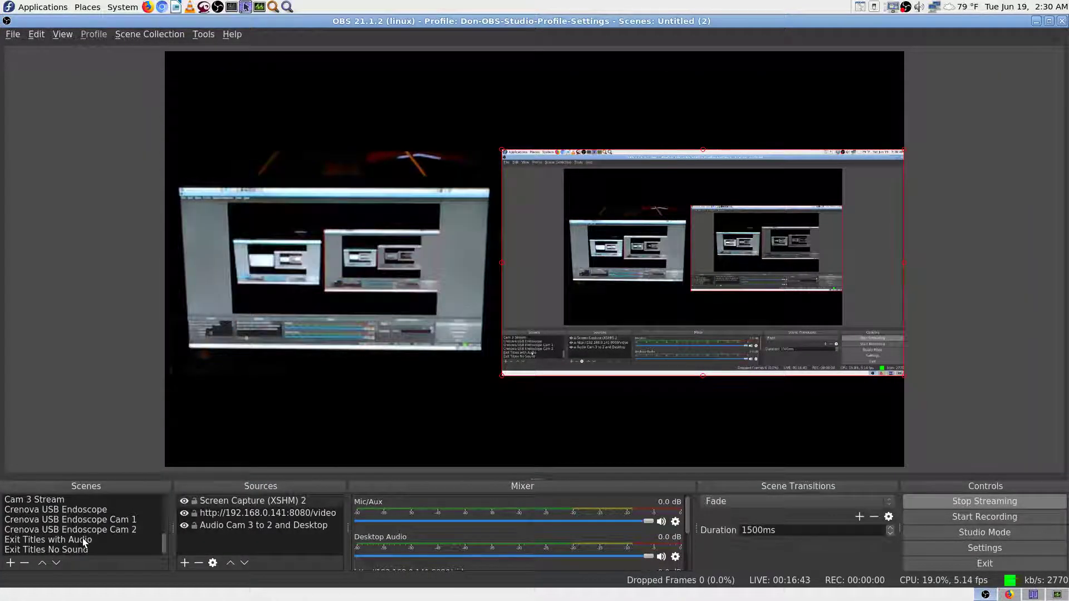
left_click(82, 539)
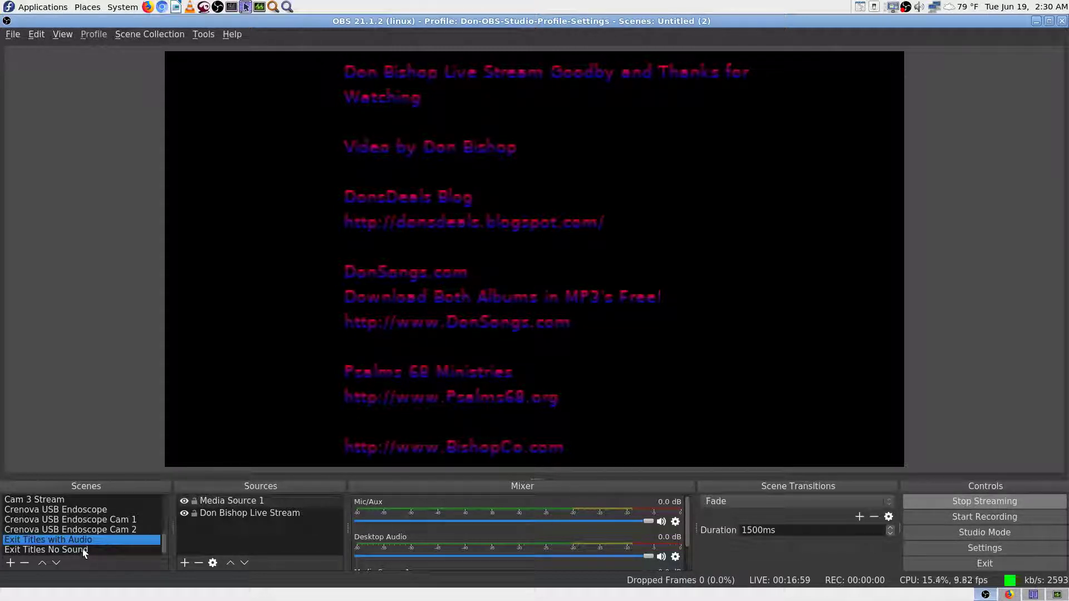
left_click(83, 550)
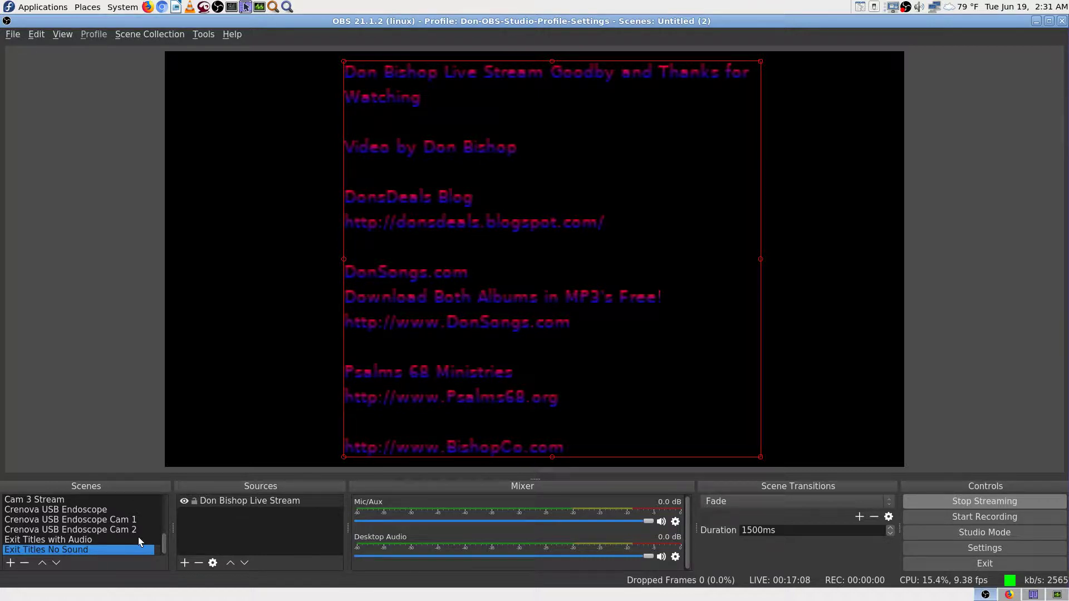
Step: Stop streaming and make the "Beginning Titles No Sound" scene active
left_click(986, 504)
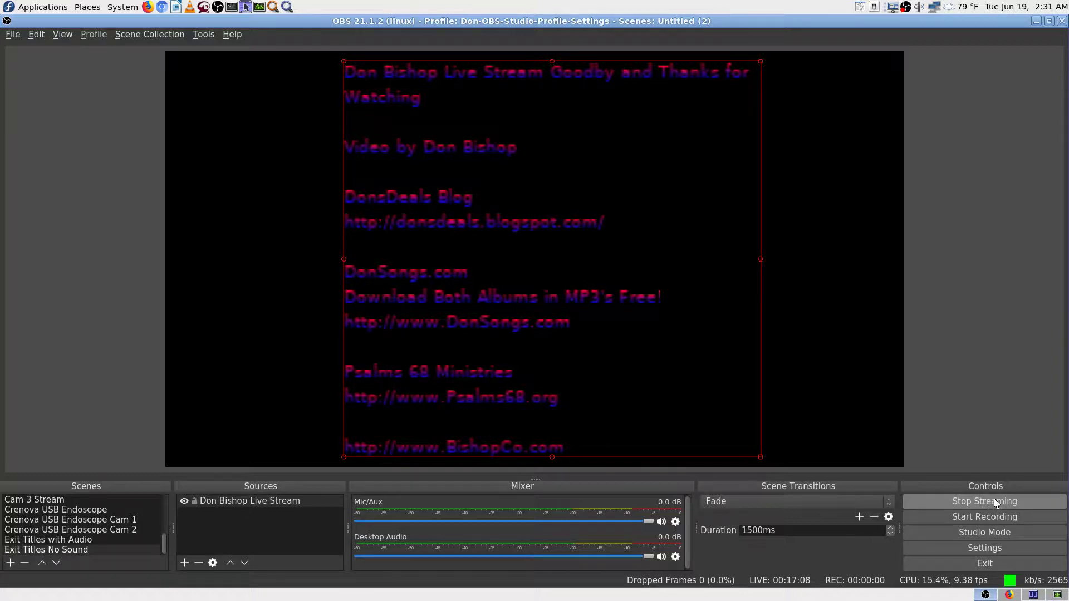
left_click(994, 499)
scroll(71, 523, "up", 4)
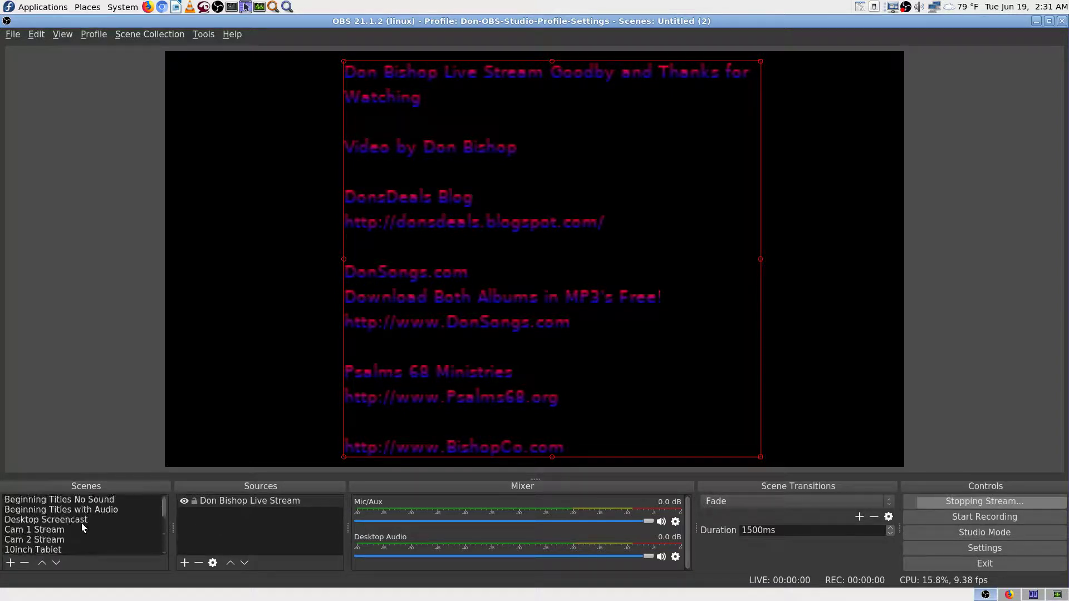
left_click(99, 499)
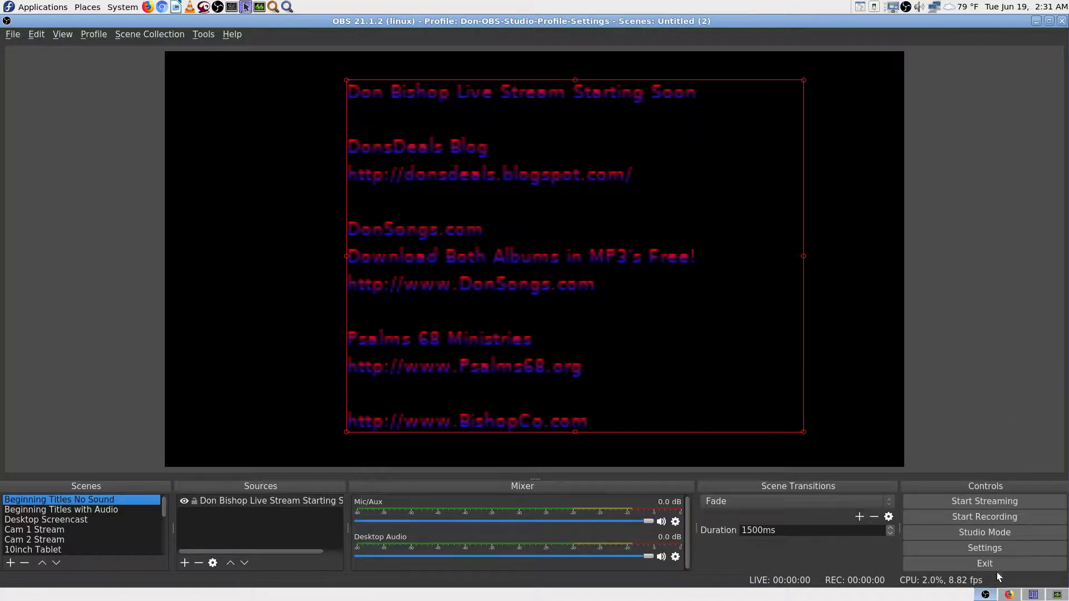
Step: Take the TigerVNC viewer out of full screen on the remote Krusader and check the OBS-Studio-Streamed-Videos folder in the local Krusader
left_click(1033, 595)
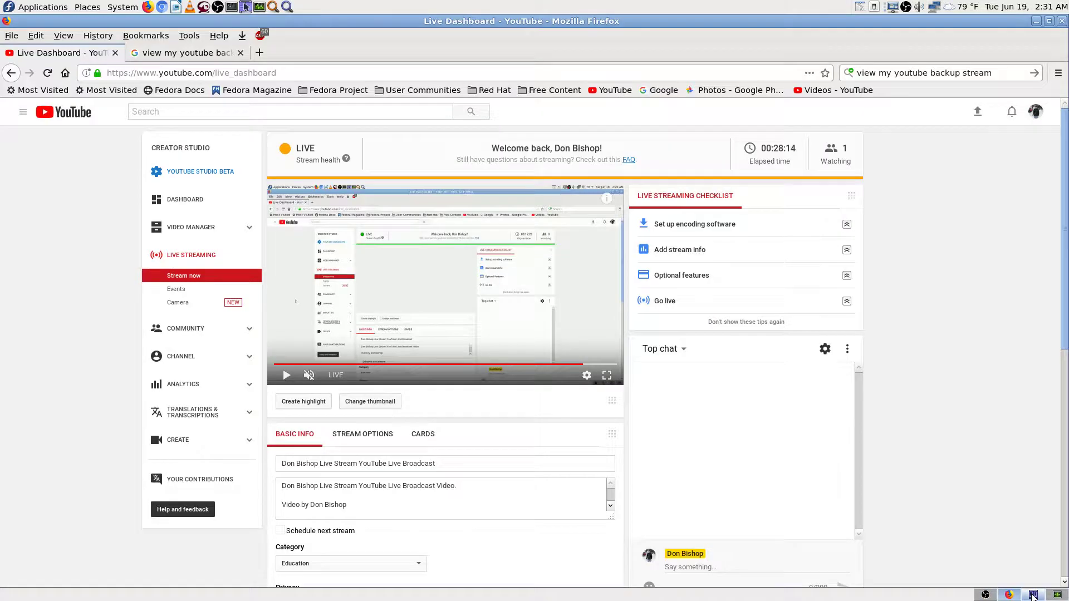
left_click(1033, 594)
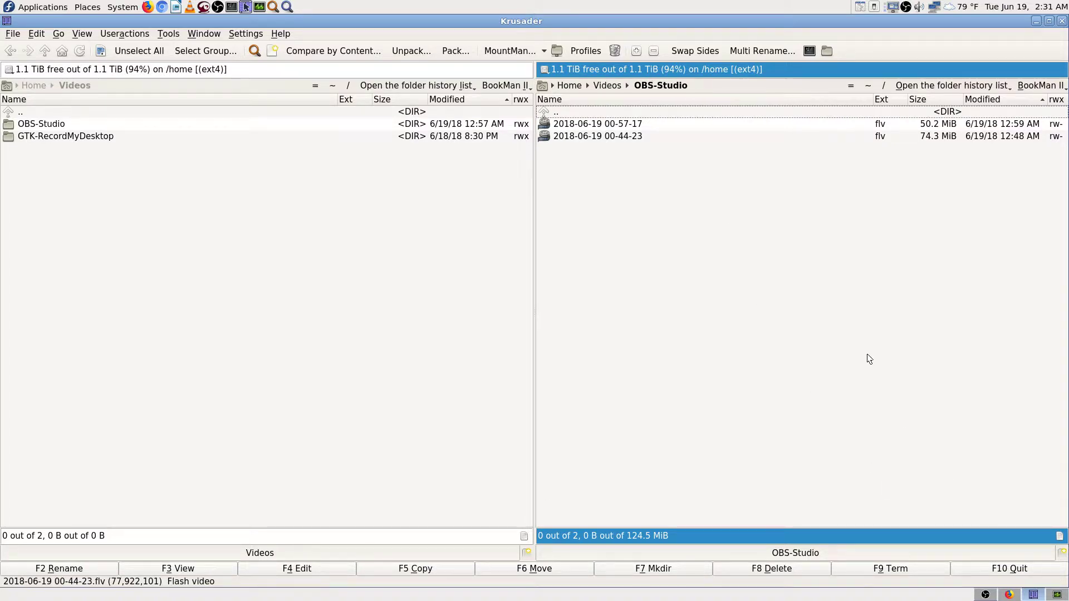
key("F8")
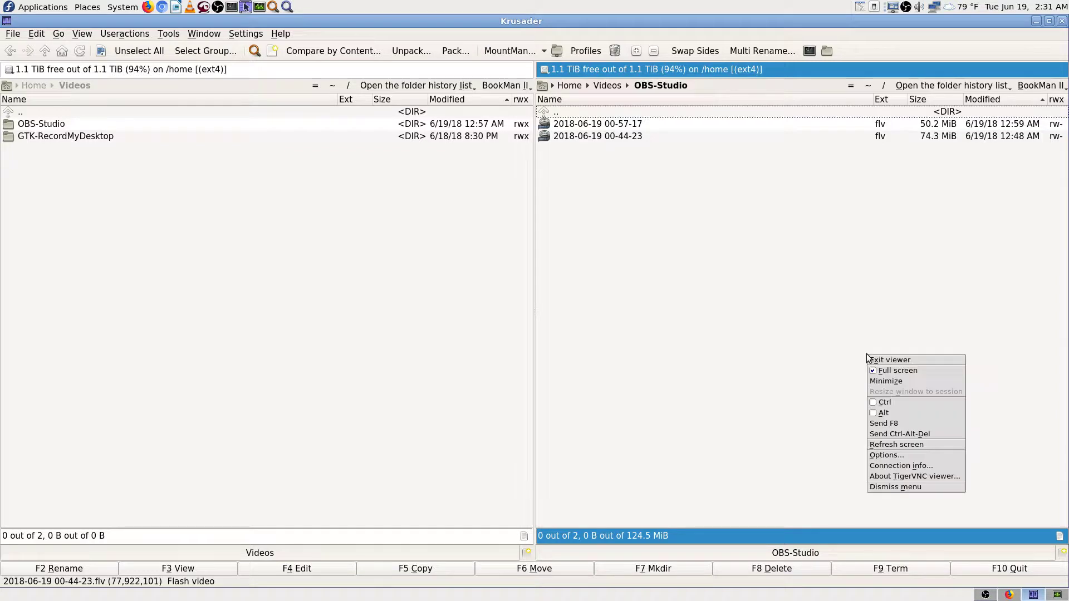
left_click(920, 372)
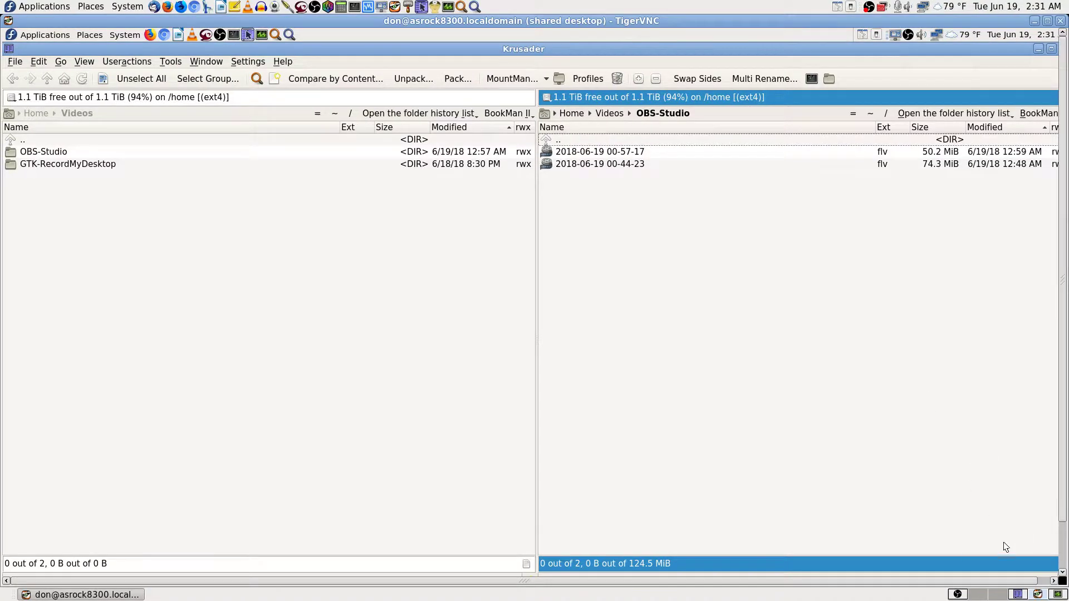
left_click(1017, 594)
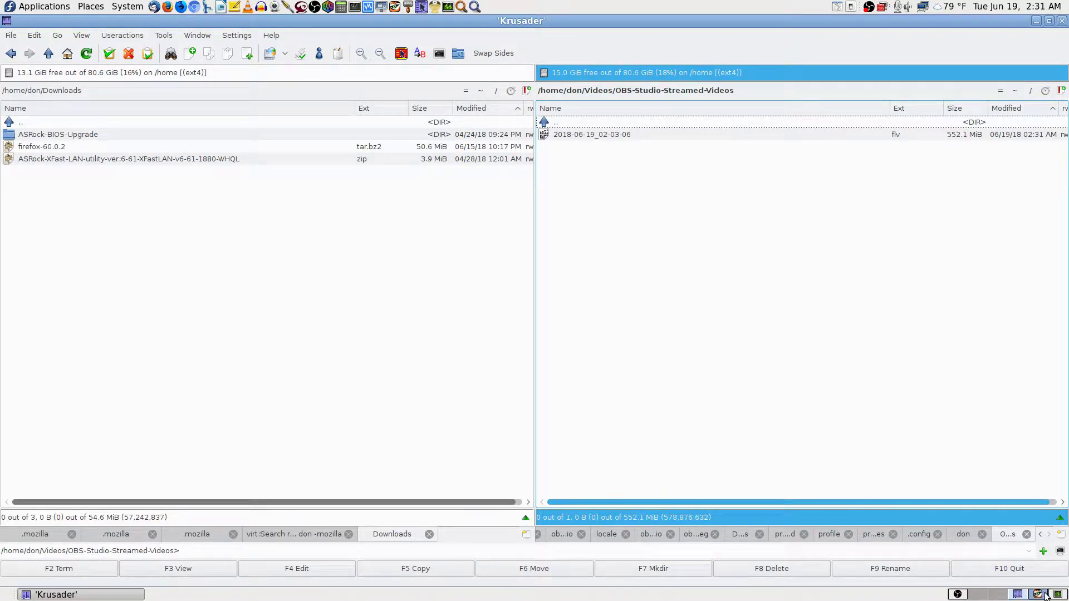
left_click(1018, 596)
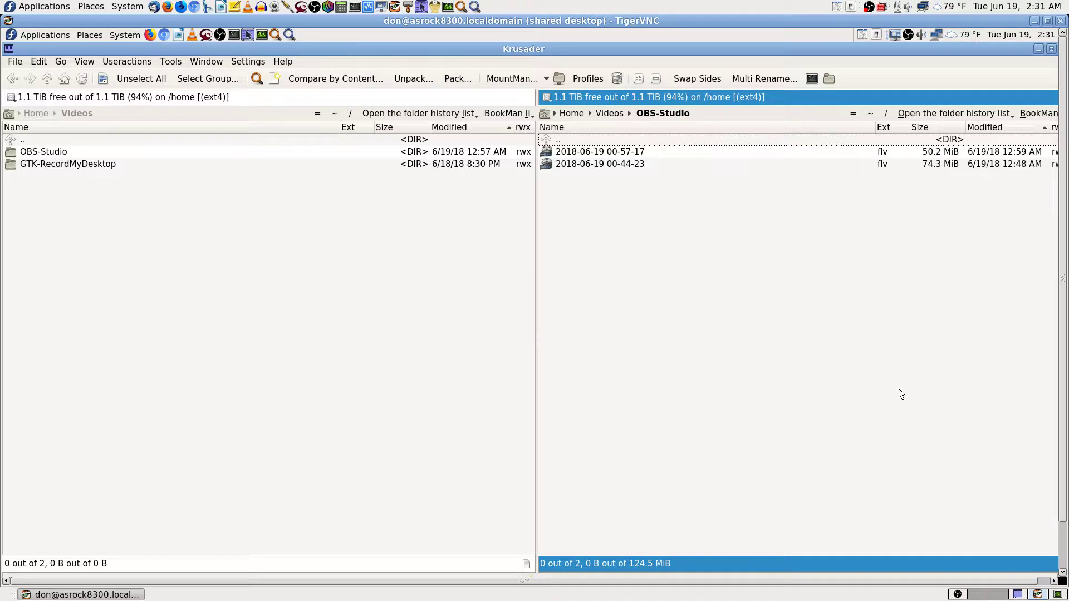
Step: Rename the OBS-Studio folder inside the remote Videos folder as OBS-Studio-Streamed-Videos through its properties and open it
double_click(594, 142)
left_click(600, 151)
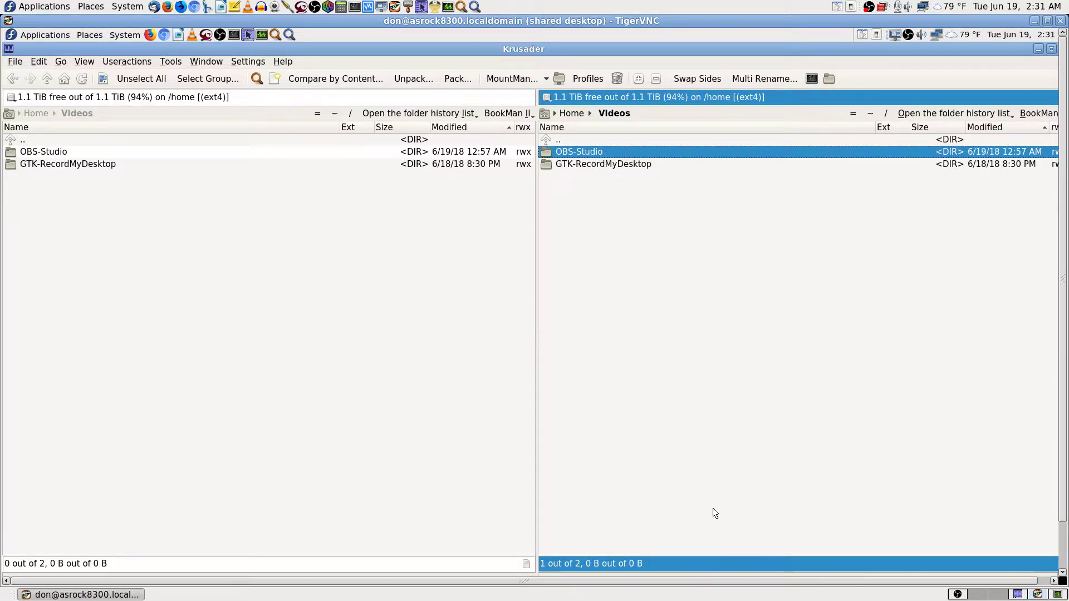
right_click(617, 146)
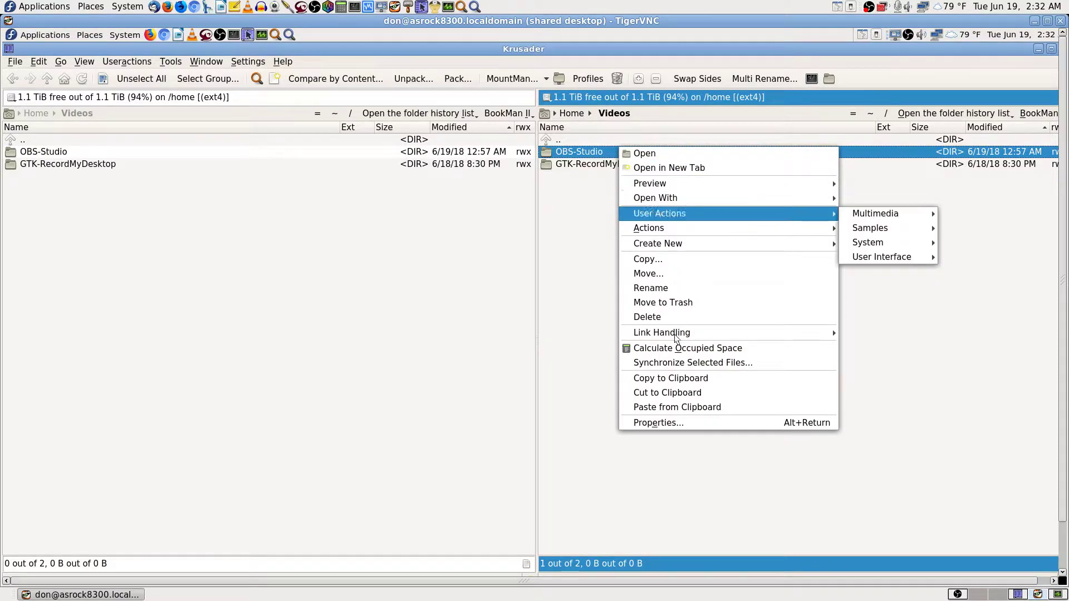
left_click(671, 423)
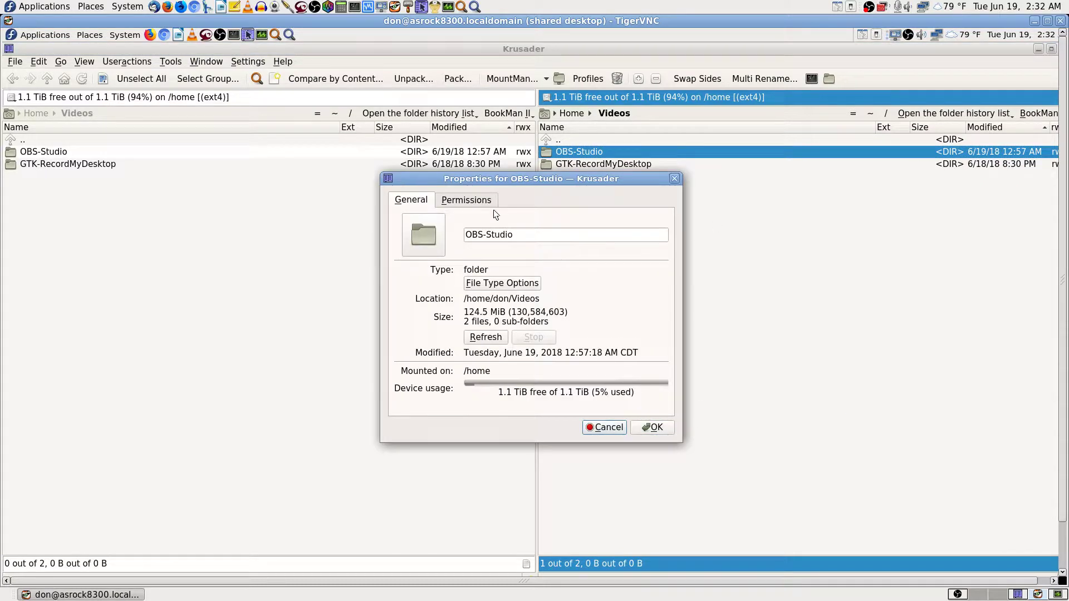
left_click(528, 234)
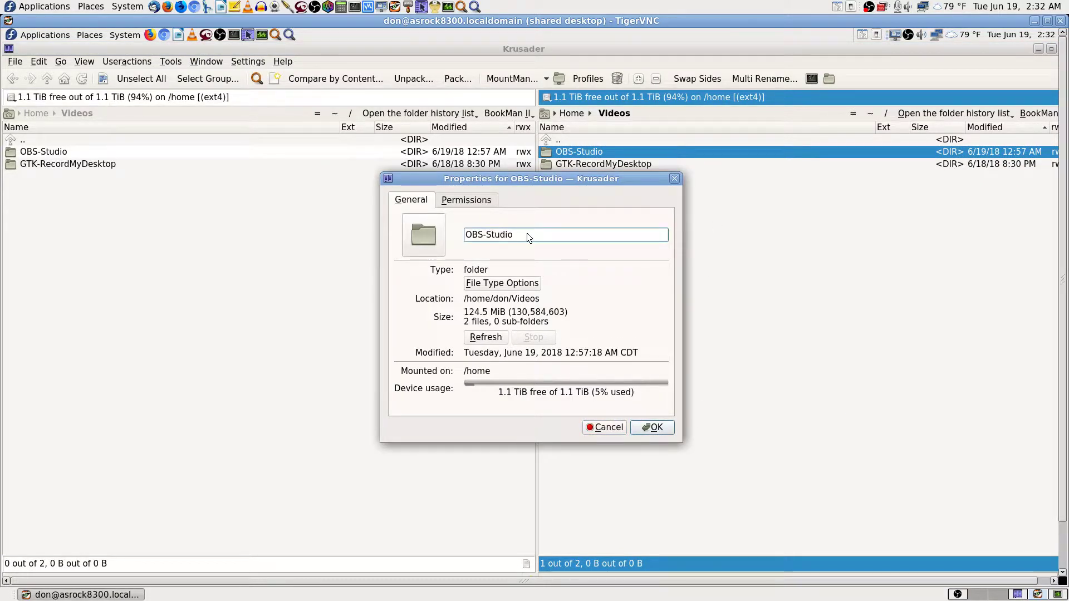
type("-Streamed-Videos")
key("Return")
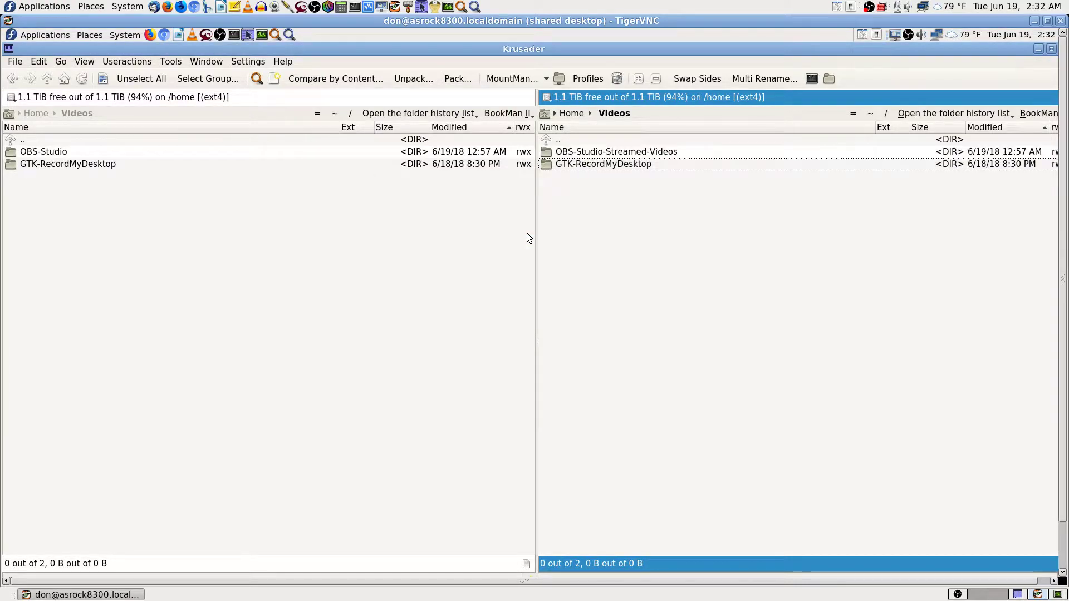
double_click(672, 152)
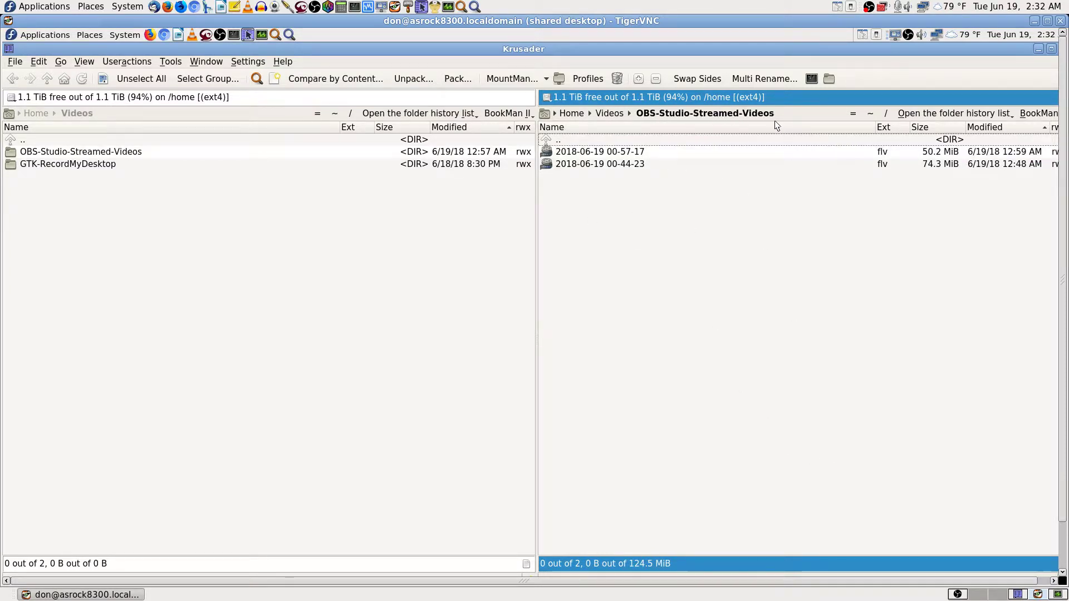
Step: Return the TigerVNC viewer to full screen and switch the remote desktop to OBS Studio
left_click(1017, 595)
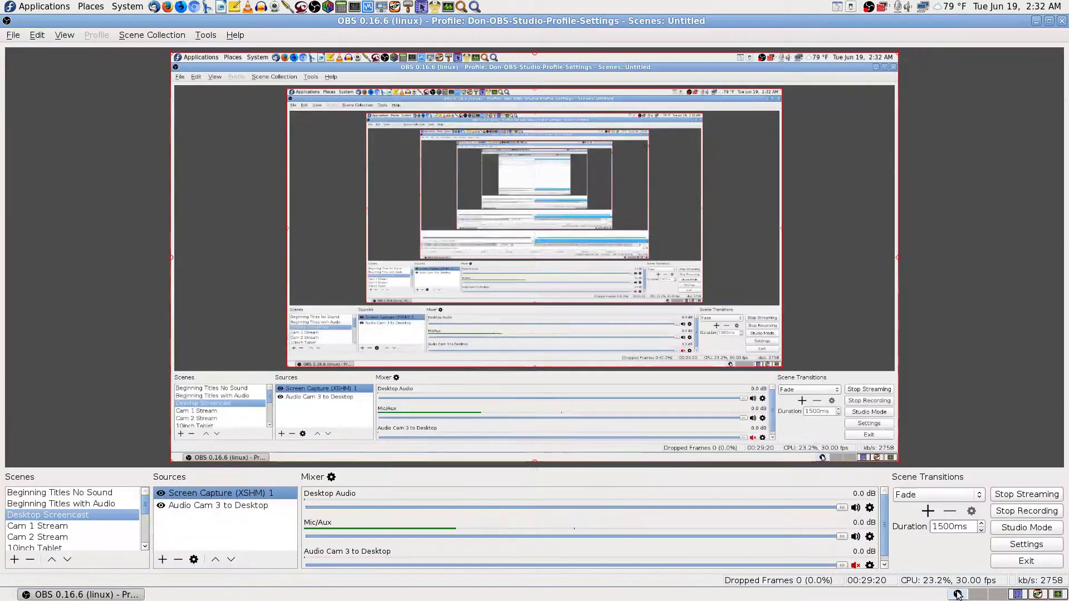
left_click(1037, 594)
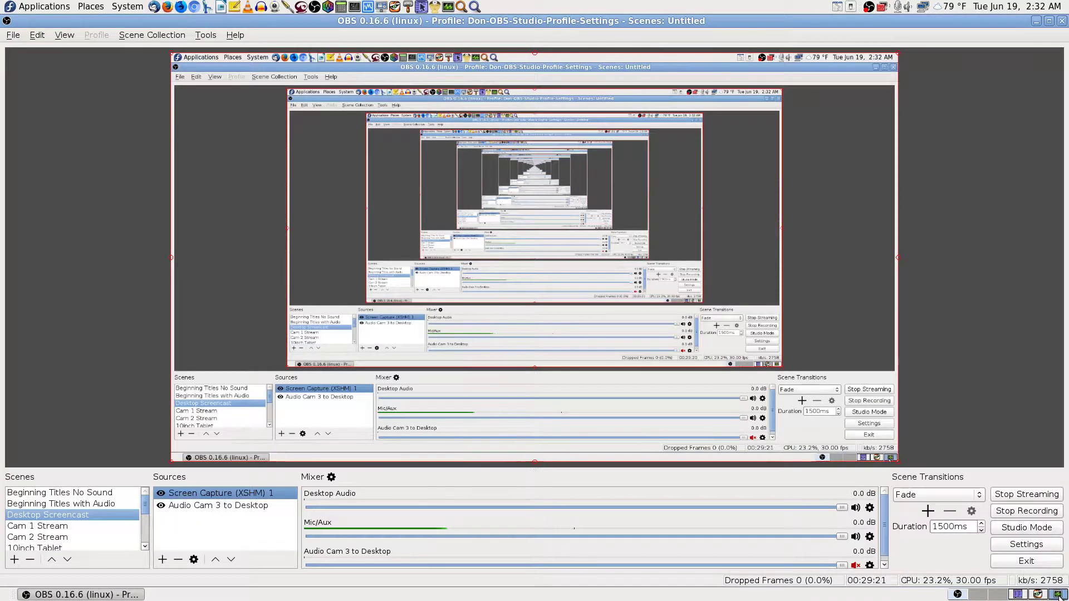
left_click(1058, 595)
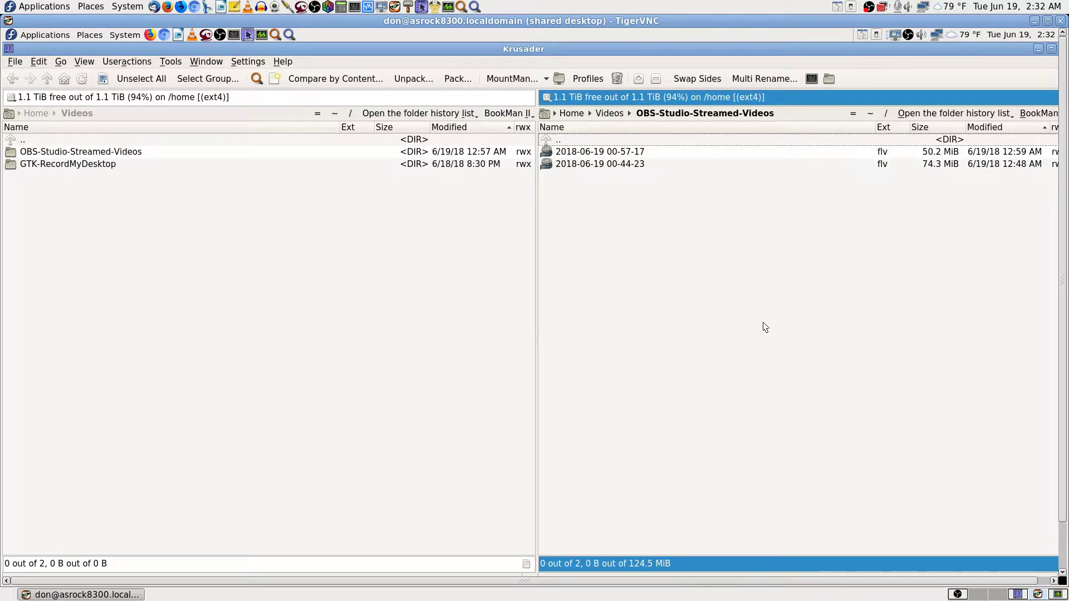
key("F8")
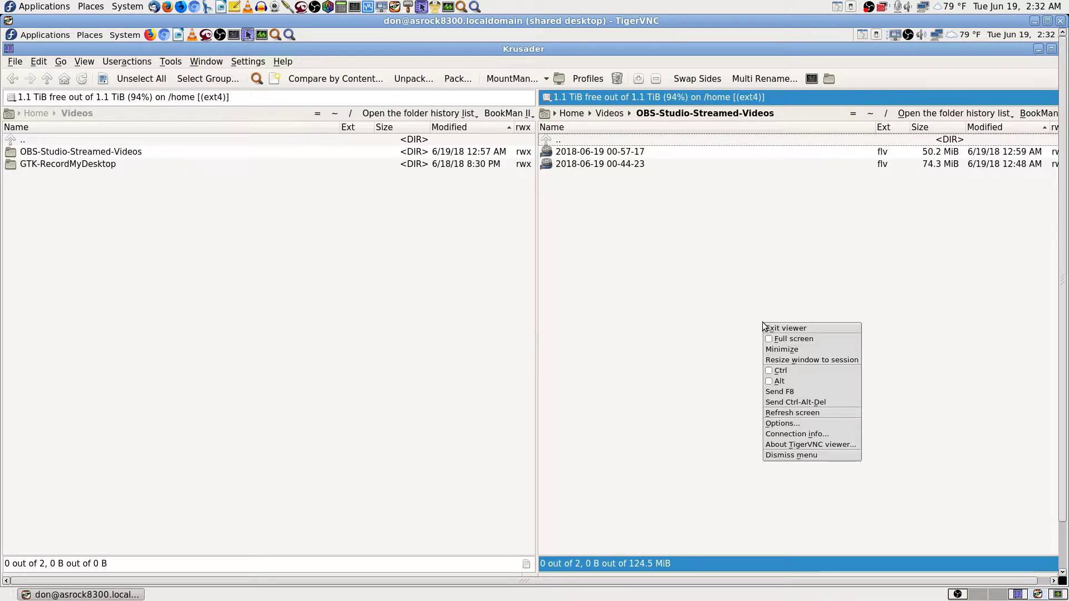
left_click(780, 339)
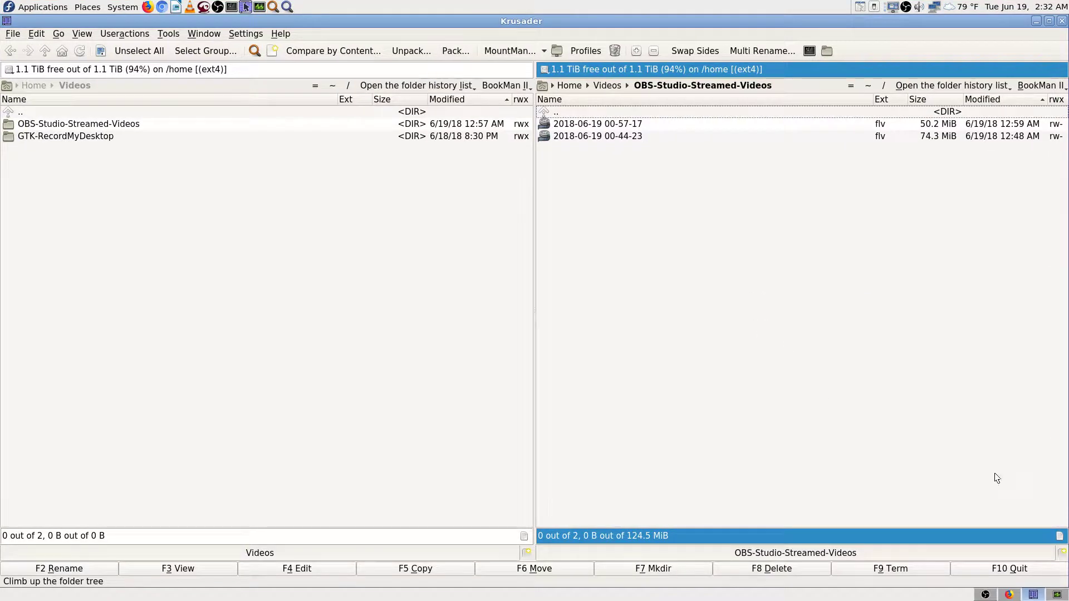
left_click(985, 594)
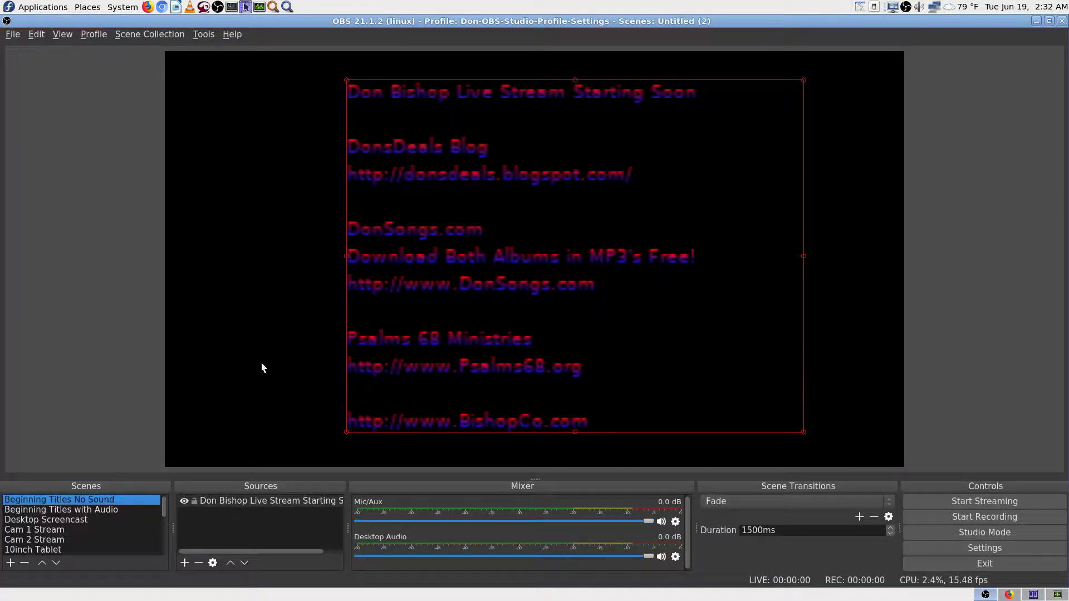
Step: Look through the General, Stream, Output, Audio, Video, Hotkeys and Advanced settings of the remote OBS Studio and leave without saving
left_click(989, 548)
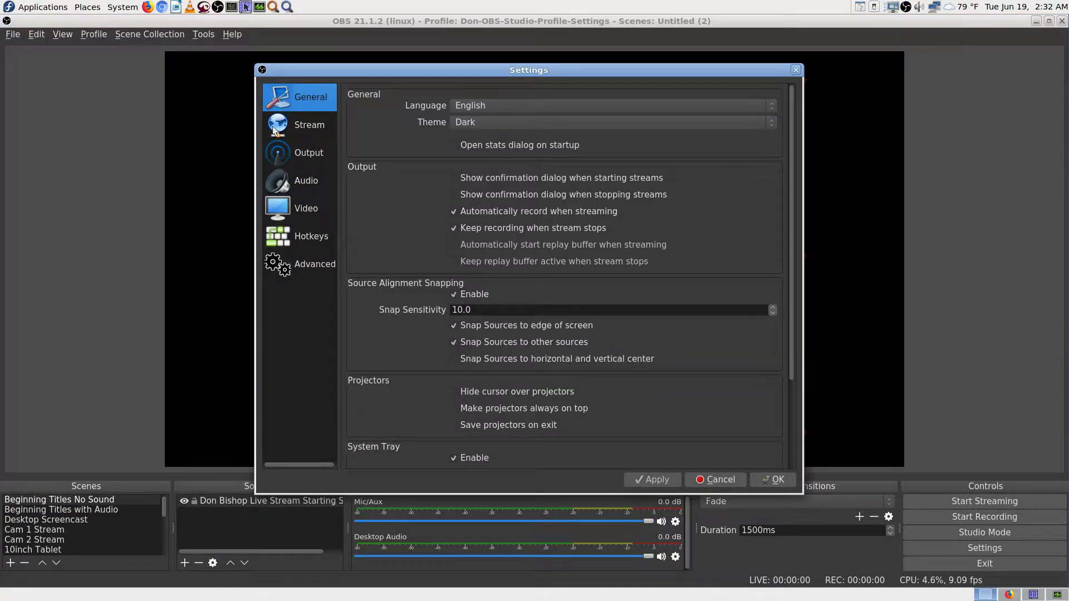
left_click(305, 123)
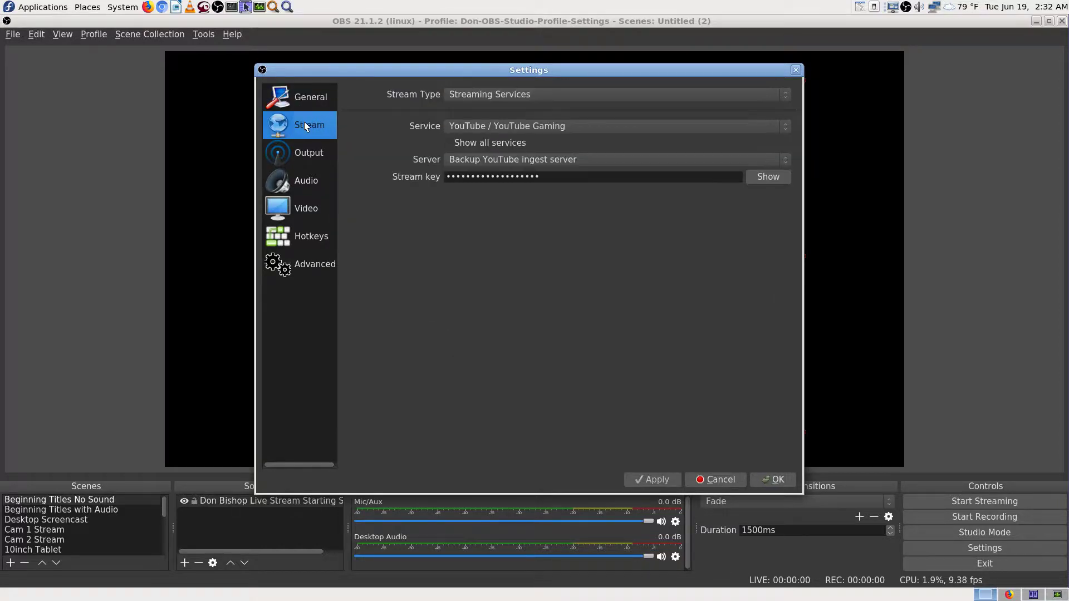
left_click(306, 153)
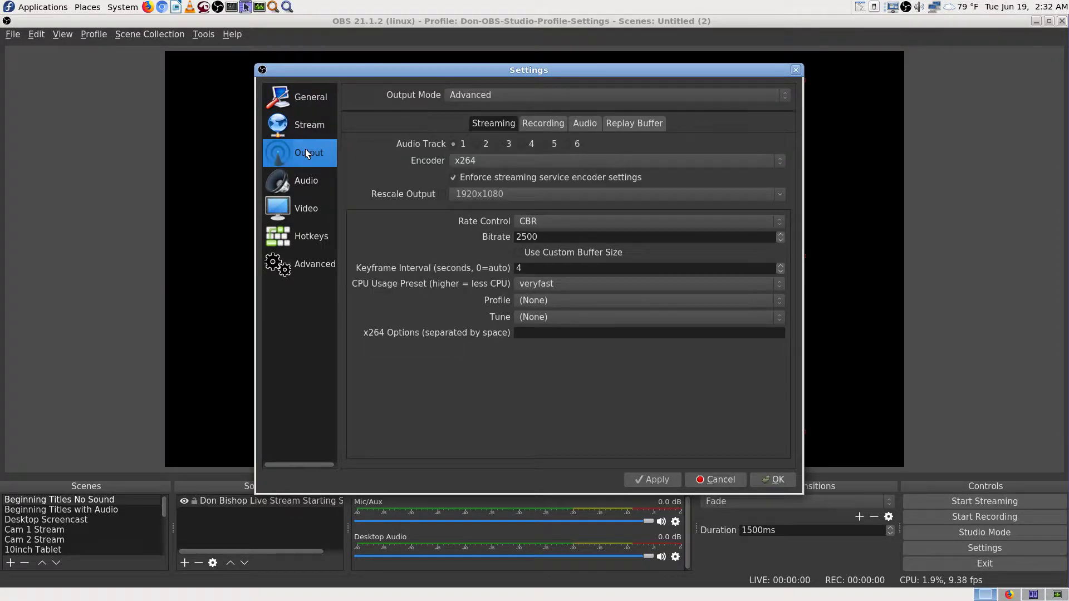
left_click(303, 184)
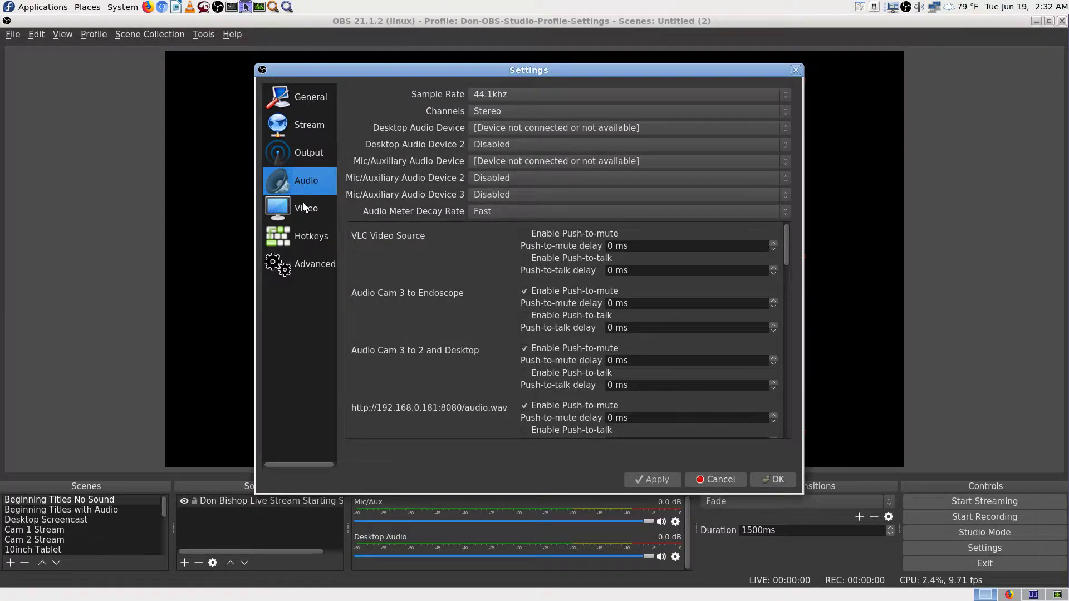
left_click(304, 208)
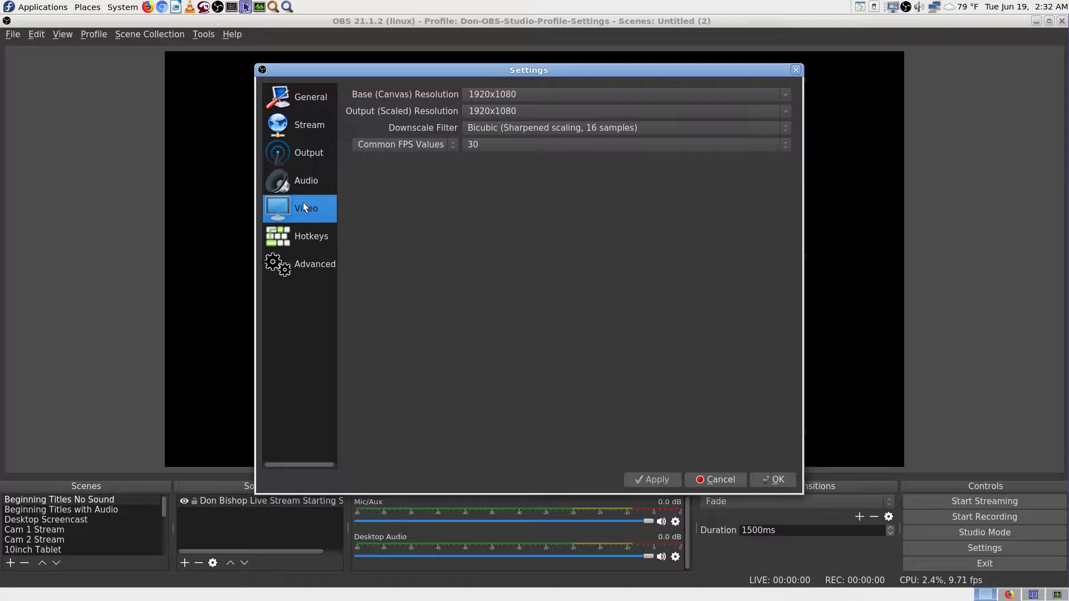
left_click(315, 234)
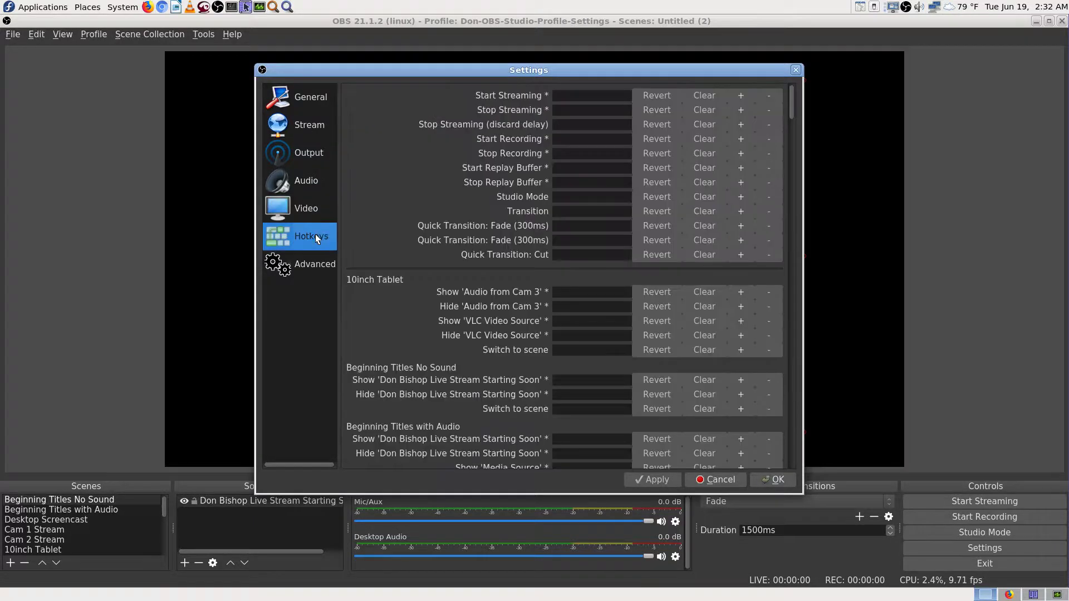
left_click(308, 265)
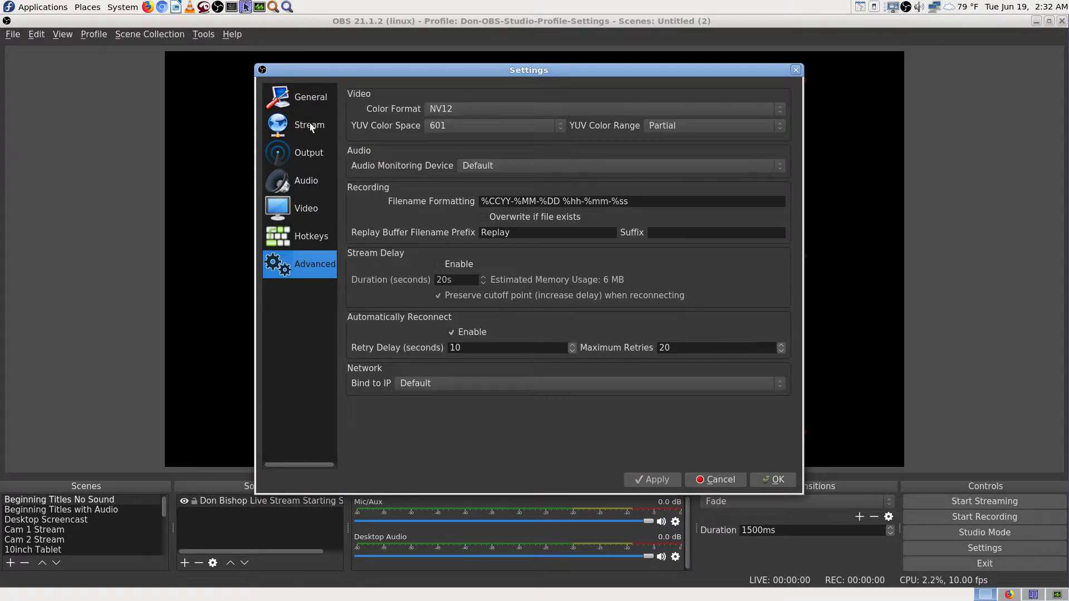
left_click(306, 95)
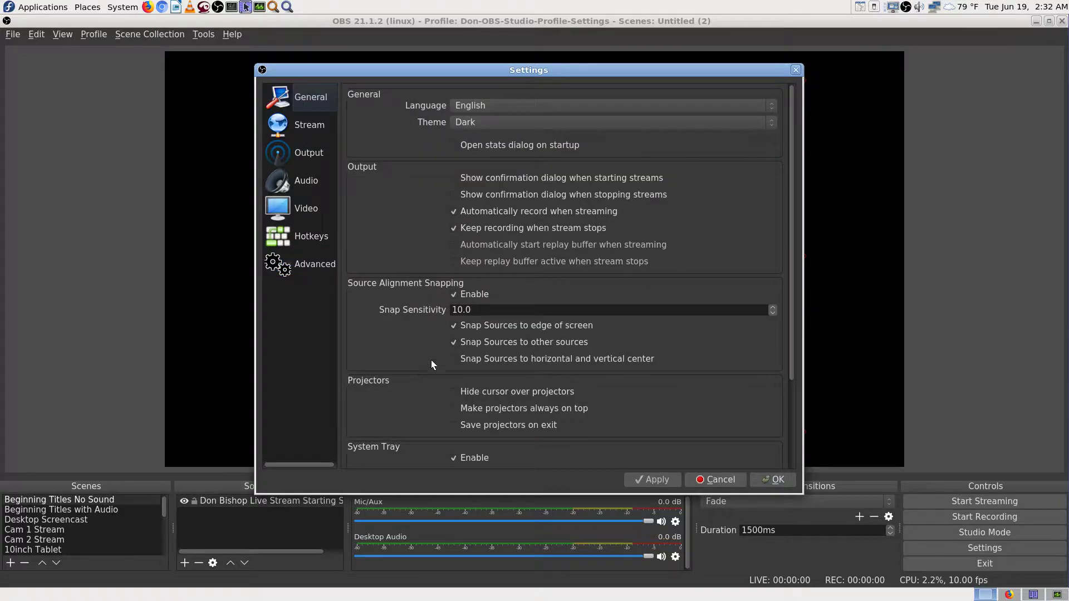
left_click(732, 479)
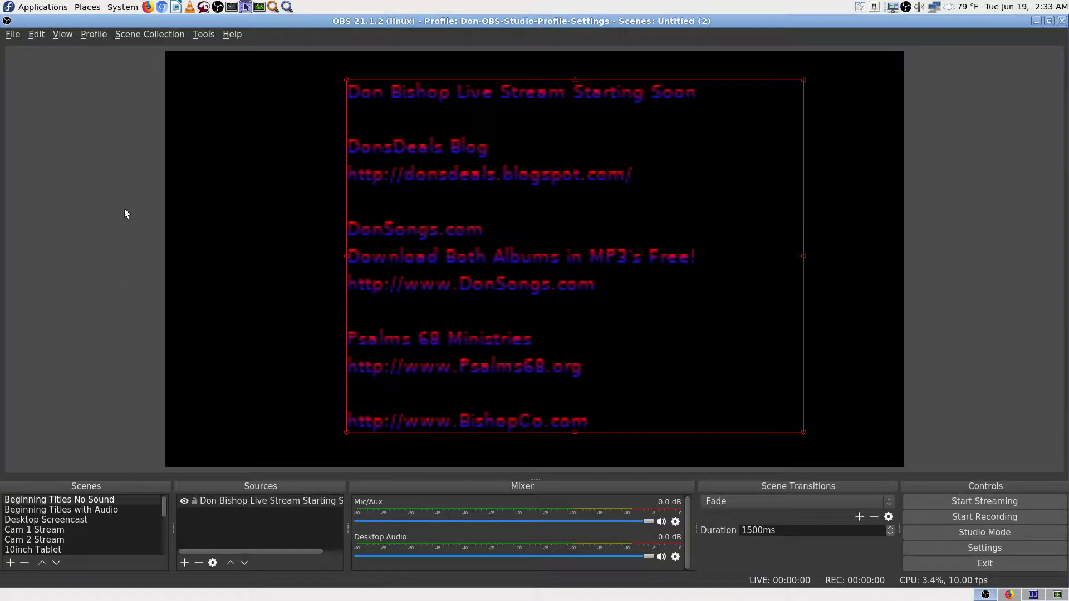
Step: Check the available scene collections and profiles without changing the active ones
left_click(132, 35)
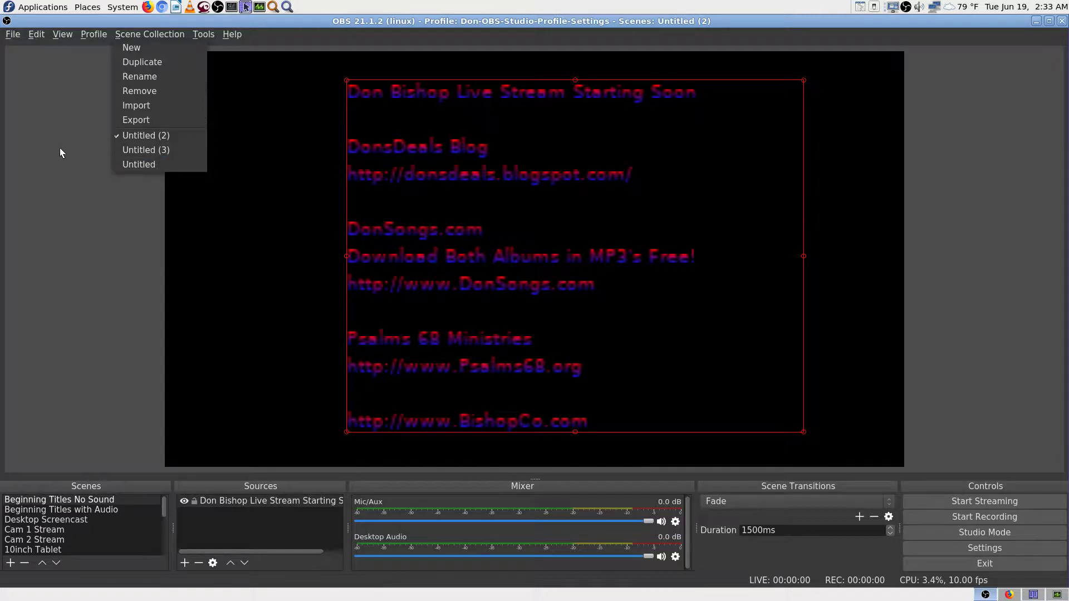
left_click(92, 43)
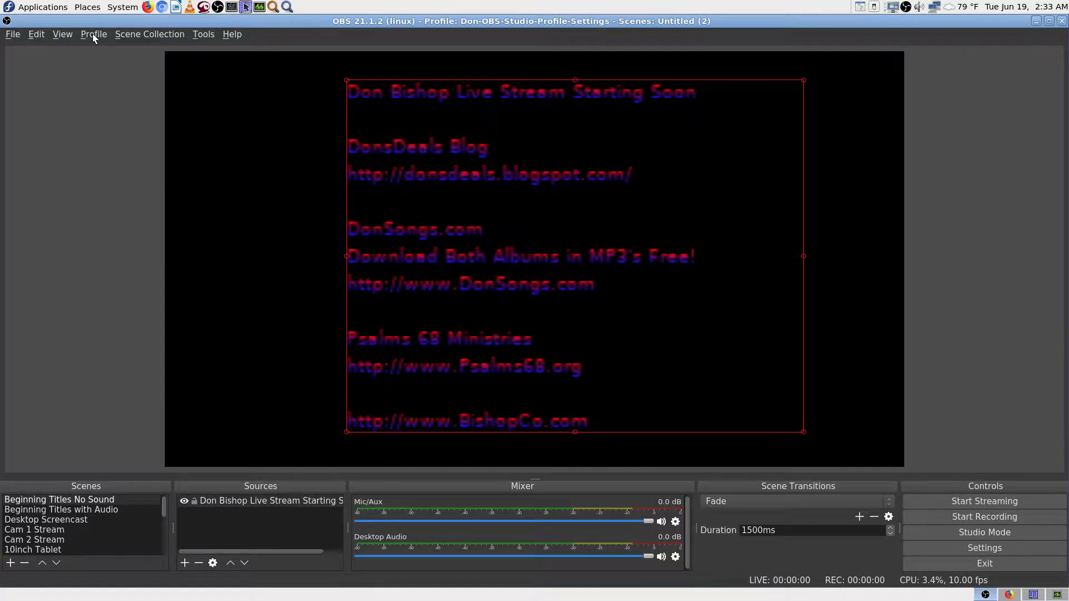
left_click(92, 34)
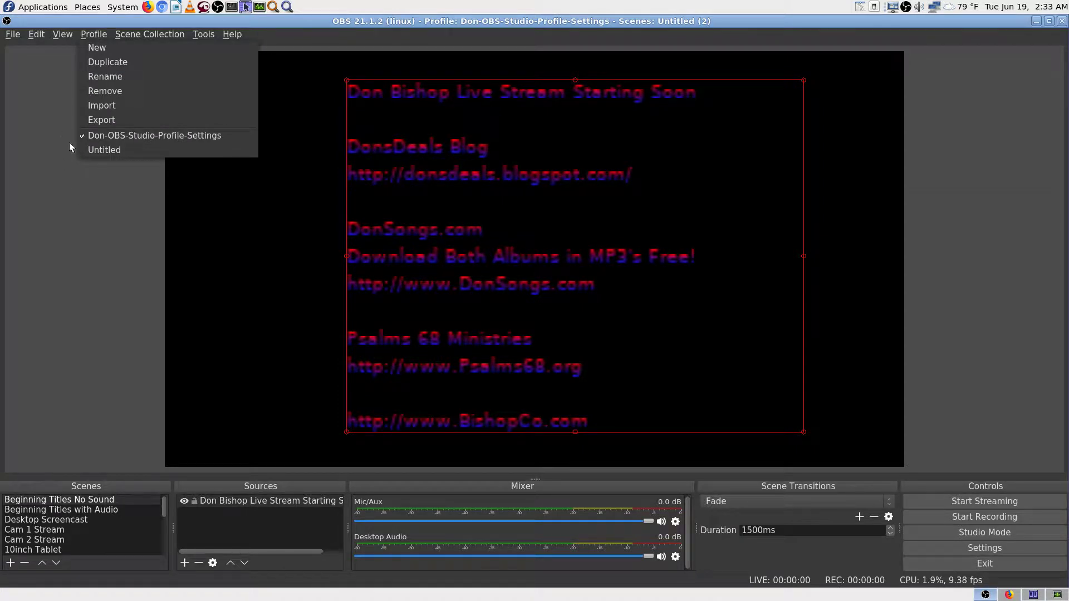
left_click(71, 228)
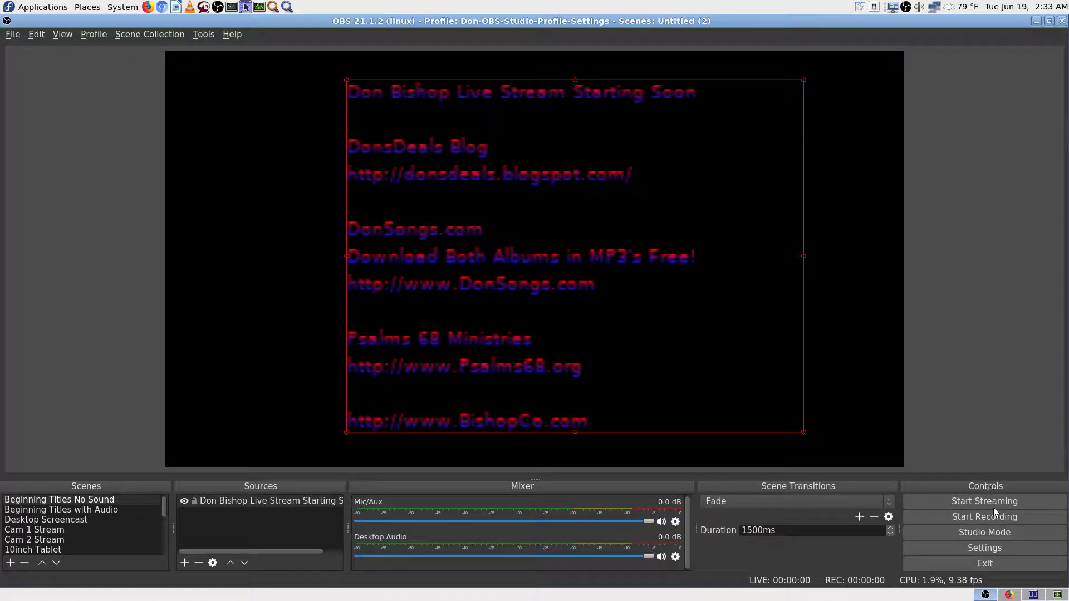
Step: Check the Stream settings for the service and ingest server and cancel the settings dialog
left_click(983, 549)
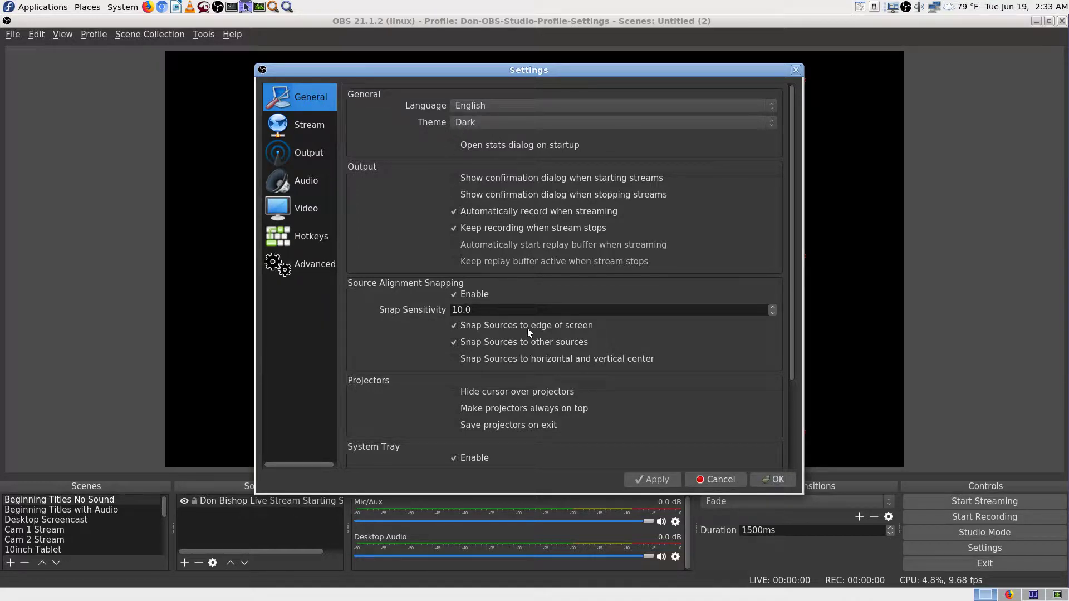
left_click(318, 127)
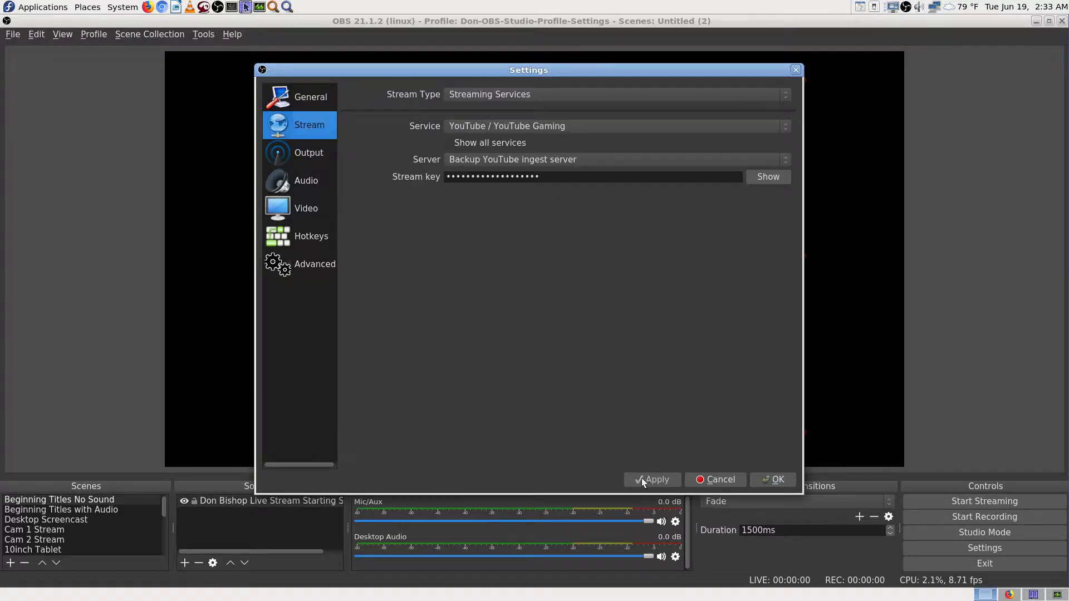
left_click(732, 480)
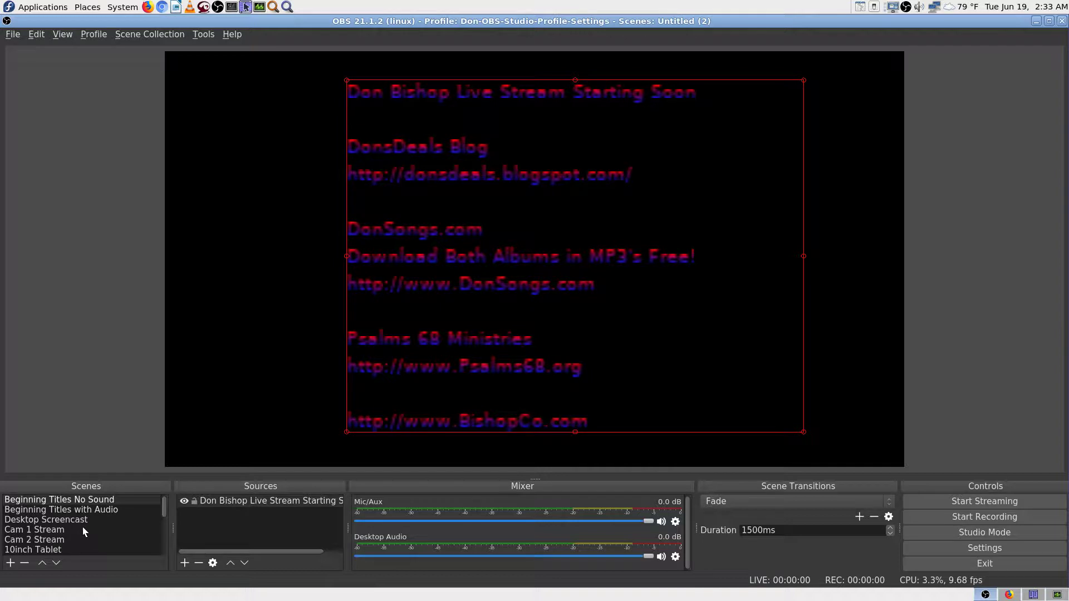
Step: Make the "Beginning Titles with Audio" scene active and open the properties of its Media Source
left_click(97, 509)
left_click(97, 509)
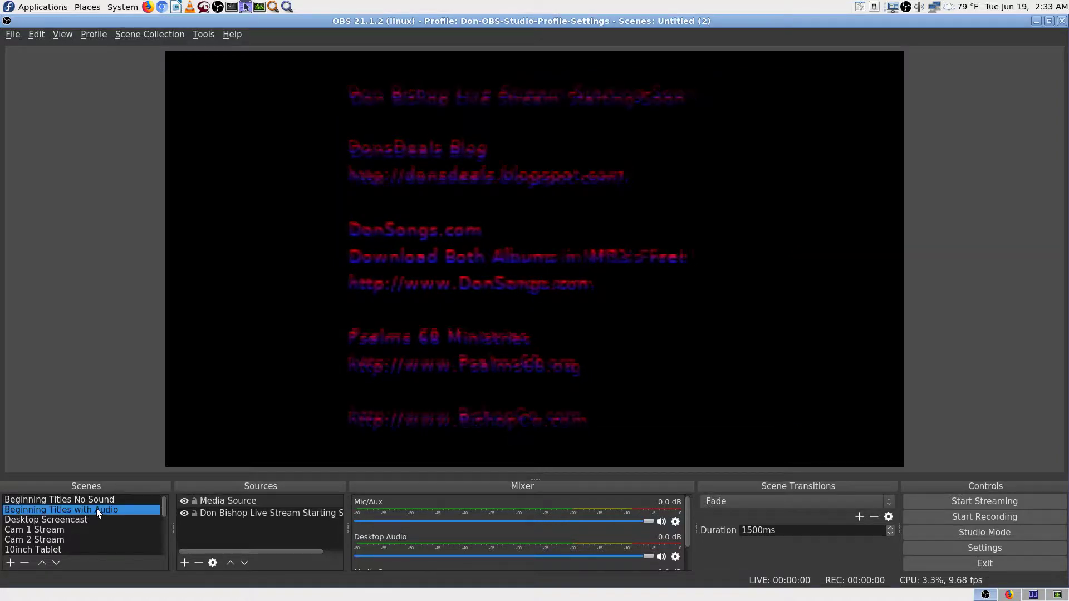
left_click(242, 502)
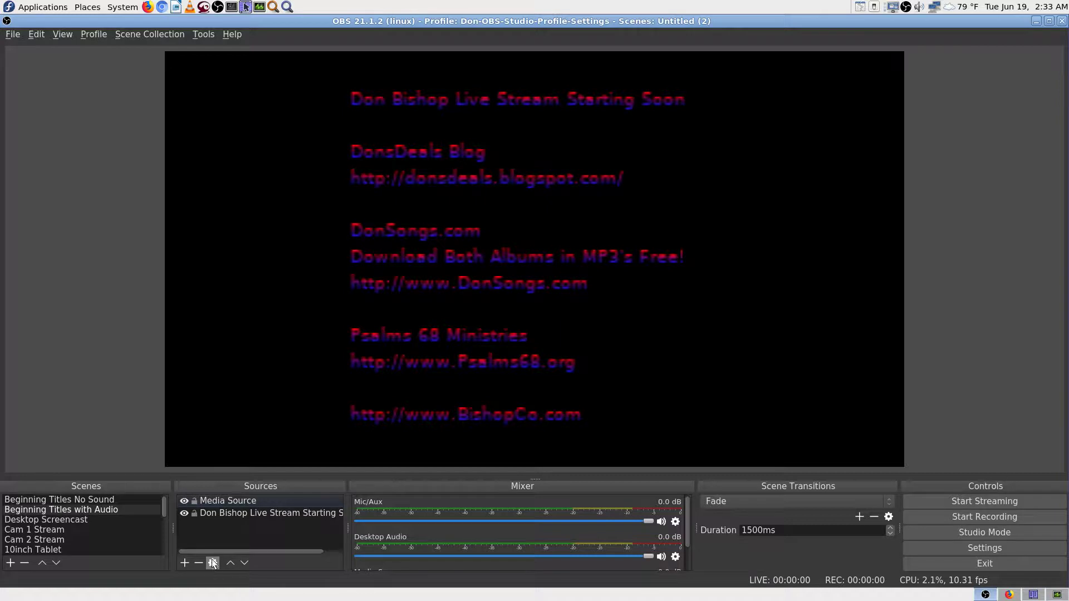
left_click(239, 500)
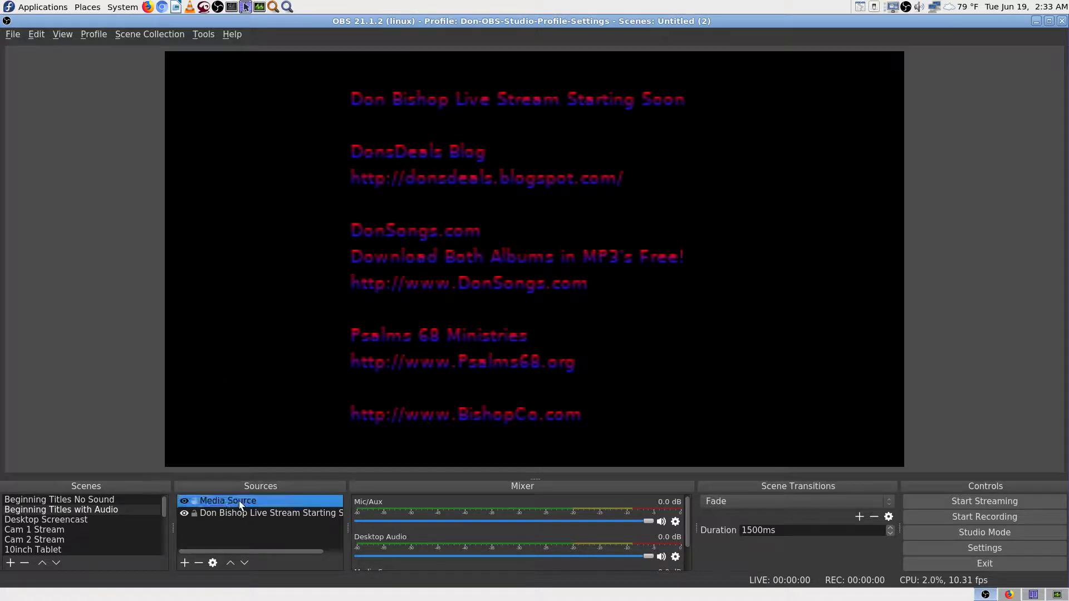
left_click(212, 563)
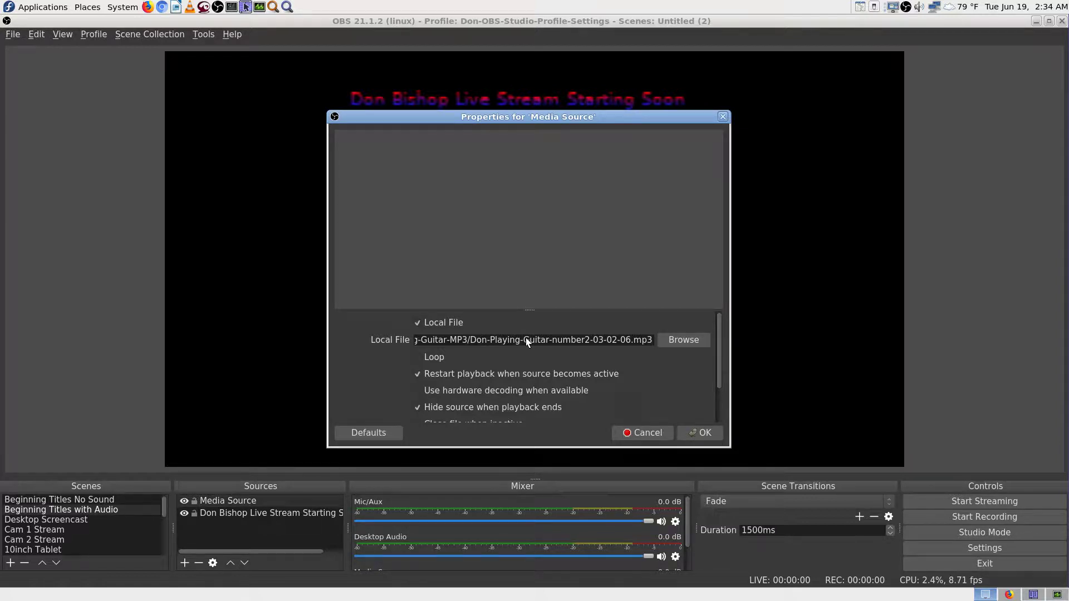
Step: Read the Media Source's full local file path from end to start and back, and cancel the properties
key("Left")
key("Left")
key("Left")
key("Left")
key("Left")
key("Left")
key("Left")
key("Left")
key("Left")
key("Left")
key("Left")
key("Left")
key("Left")
key("Left")
key("Left")
key("Left")
key("Left")
key("Left")
key("Left")
key("Left")
key("Left")
key("Left")
key("Left")
key("Left")
key("Left")
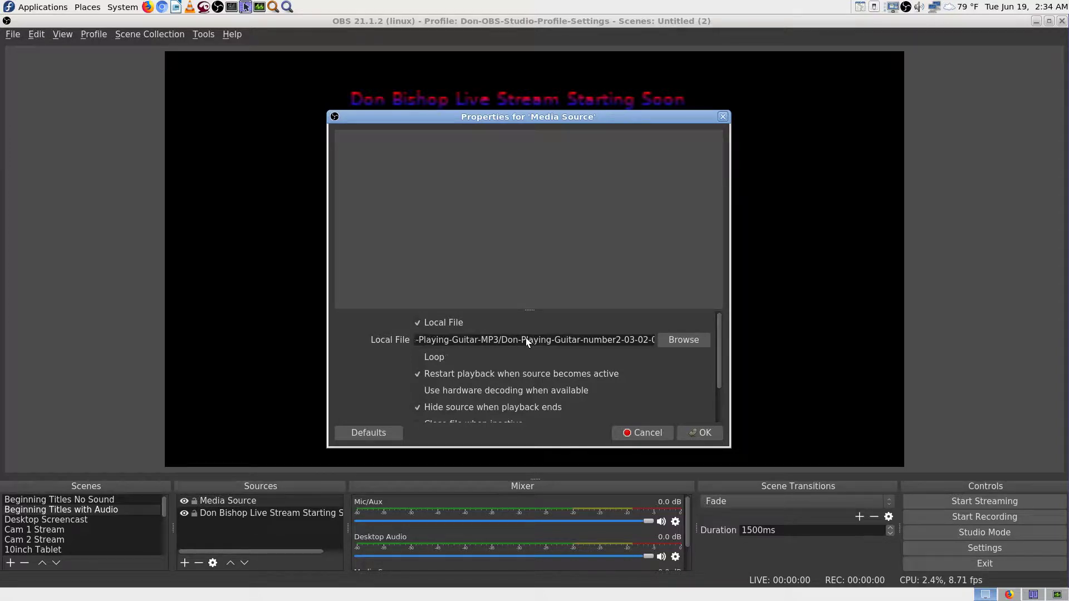
key("Left")
key("Left")
key("Left")
key("Left")
key("Left")
key("Left")
key("Left")
key("Left")
key("Left")
key("Left")
key("Left")
key("Left")
key("Left")
key("Left")
key("Left")
key("Left")
key("Left")
key("Left")
key("Left")
key("Left")
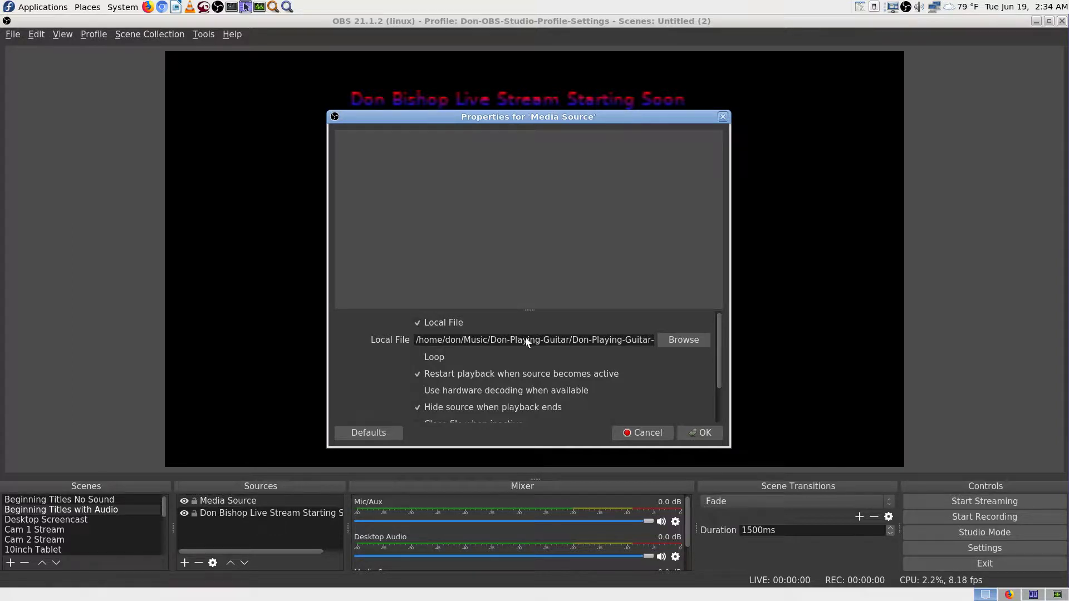
key("Right")
key("Right")
key("Right")
key("Right")
key("Right")
key("Right")
key("Right")
key("Right")
key("Right")
key("Right")
key("Right")
key("Right")
key("Right")
key("Right")
key("Right")
key("Right")
key("Right")
key("Right")
key("Right")
key("Right")
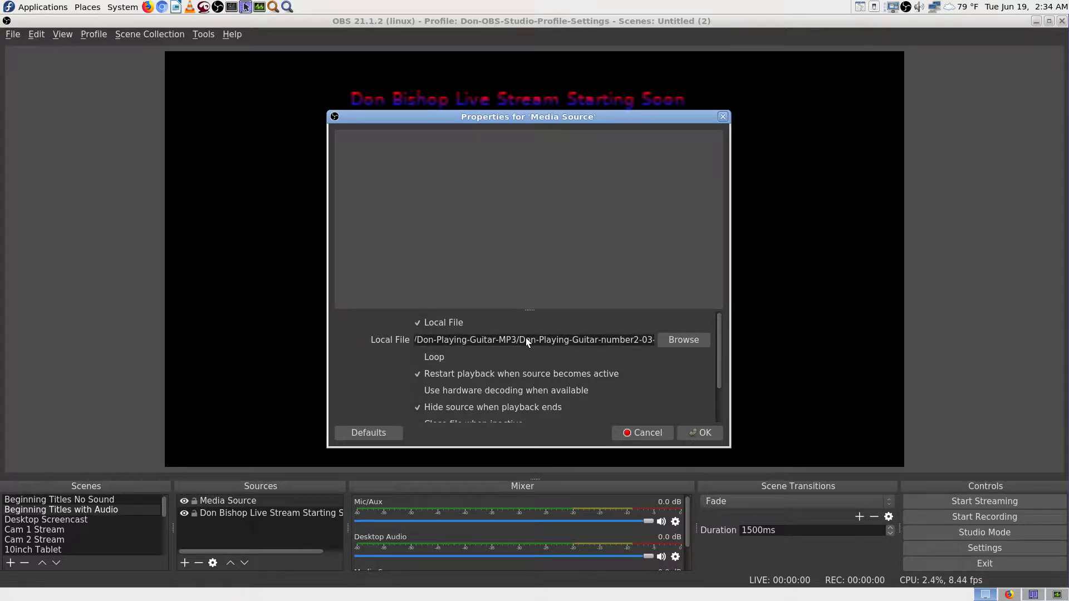
key("Right")
key("Right")
key("Right")
key("Right")
key("Right")
key("Right")
key("Right")
key("Right")
key("Right")
key("Right")
key("Right")
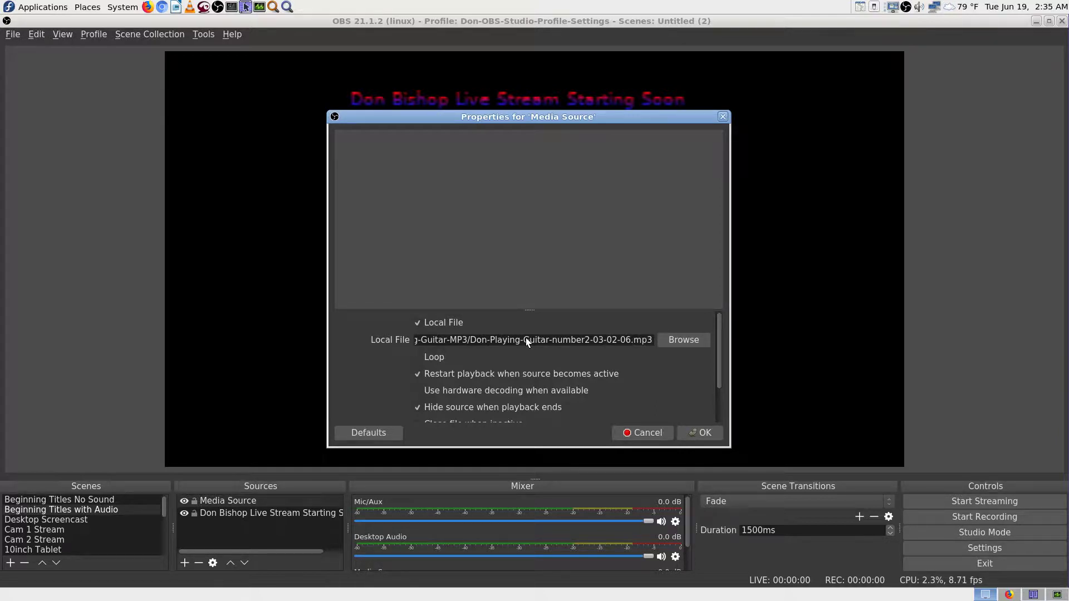
left_click(647, 433)
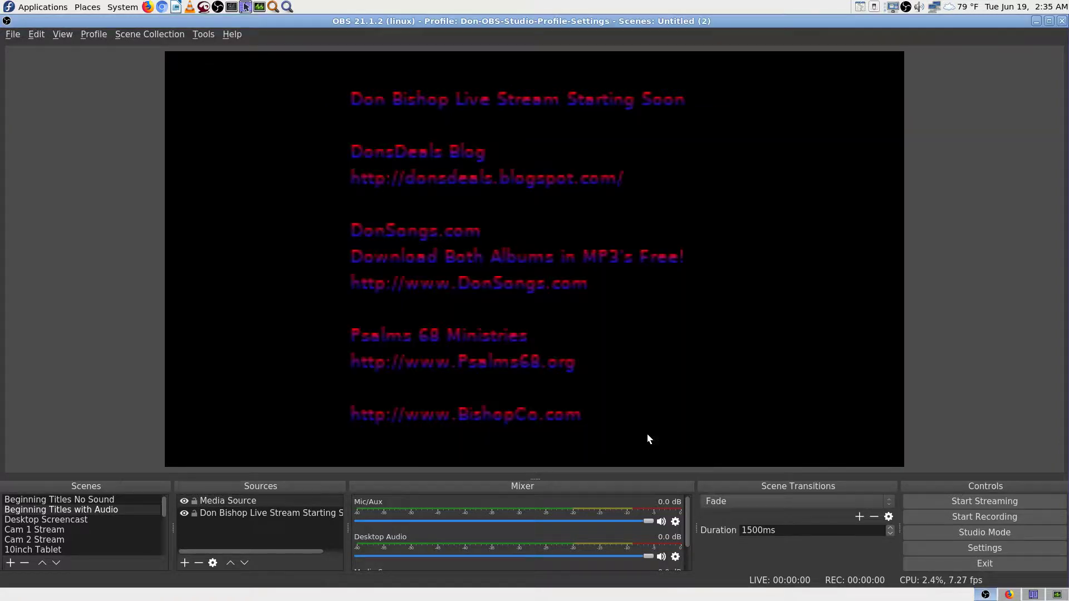
Step: Make the "Beginning Titles No Sound" scene active and exit the remote OBS Studio
left_click(111, 500)
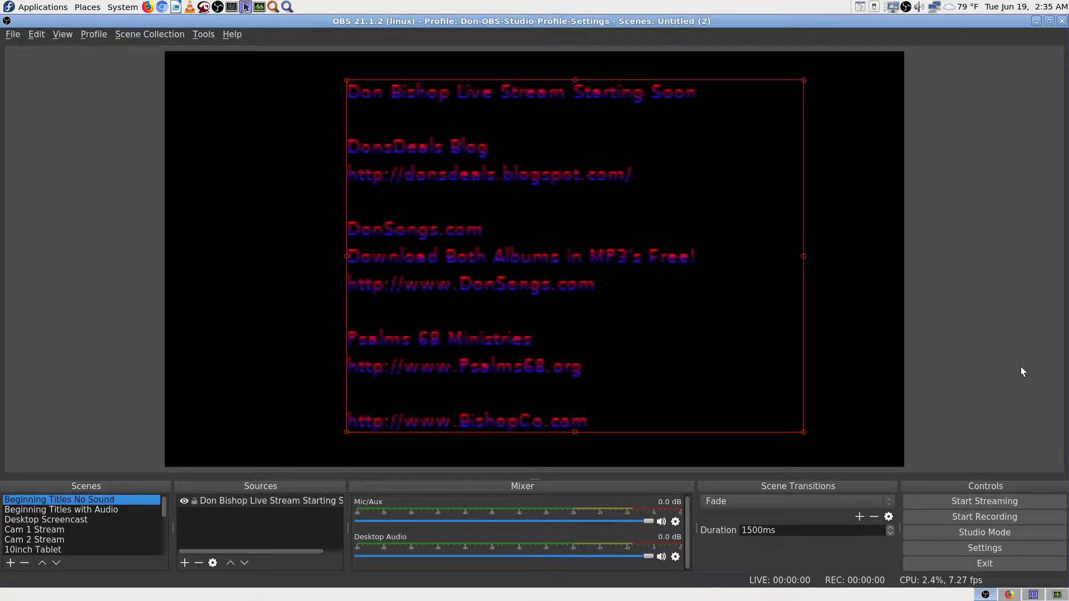
key("ctrl+r")
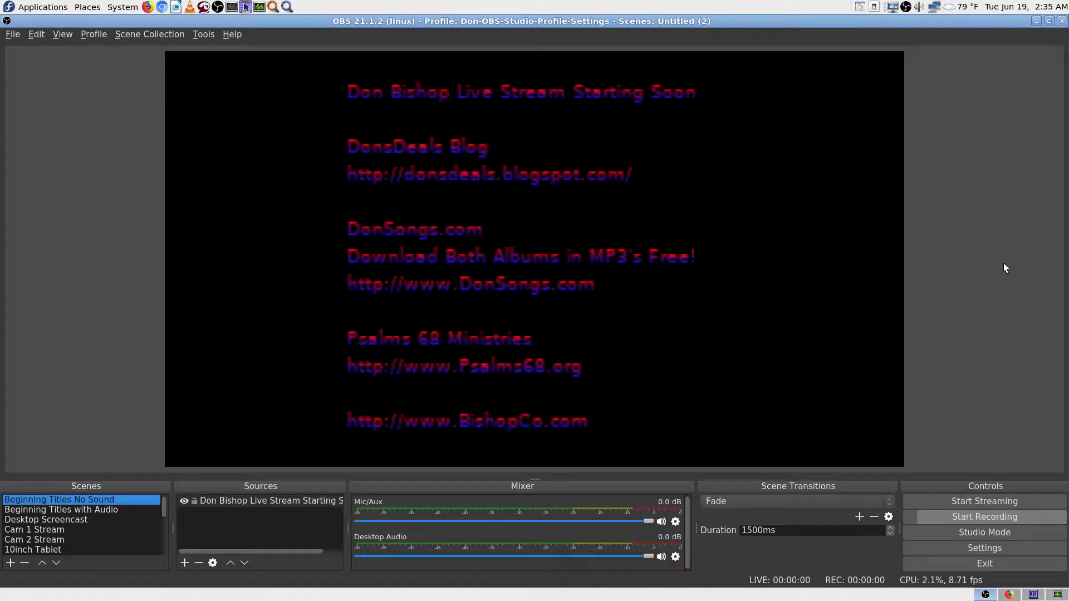
key("alt+F4")
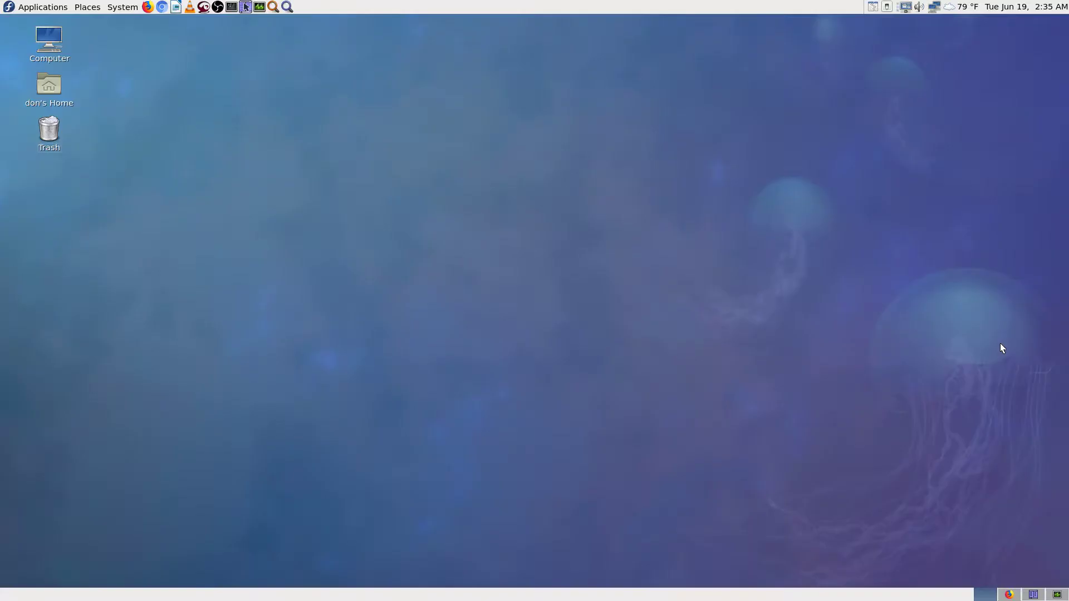
Step: Switch to the remote Firefox window, close it and confirm closing all its tabs
left_click(1014, 594)
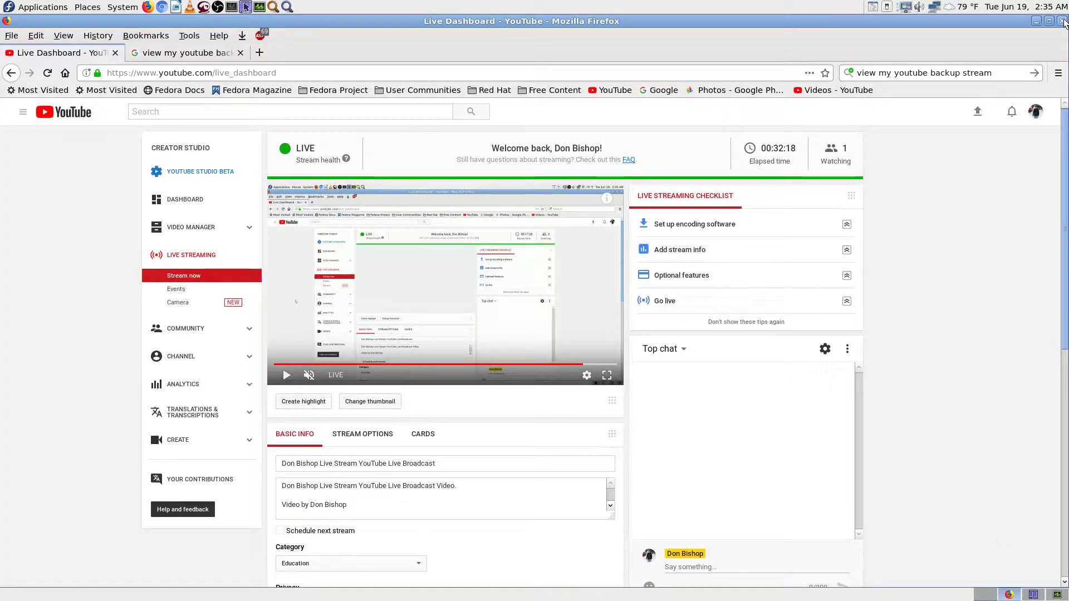
left_click(1064, 22)
left_click(659, 329)
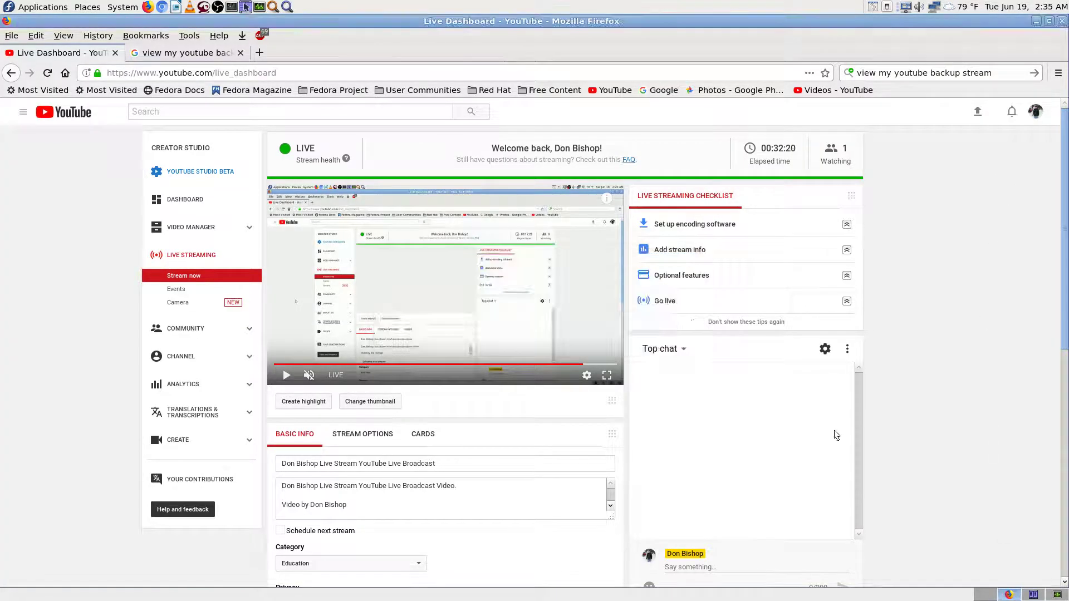
Step: Close the remote Krusader and check the remaining processes in the remote System Monitor
left_click(1032, 596)
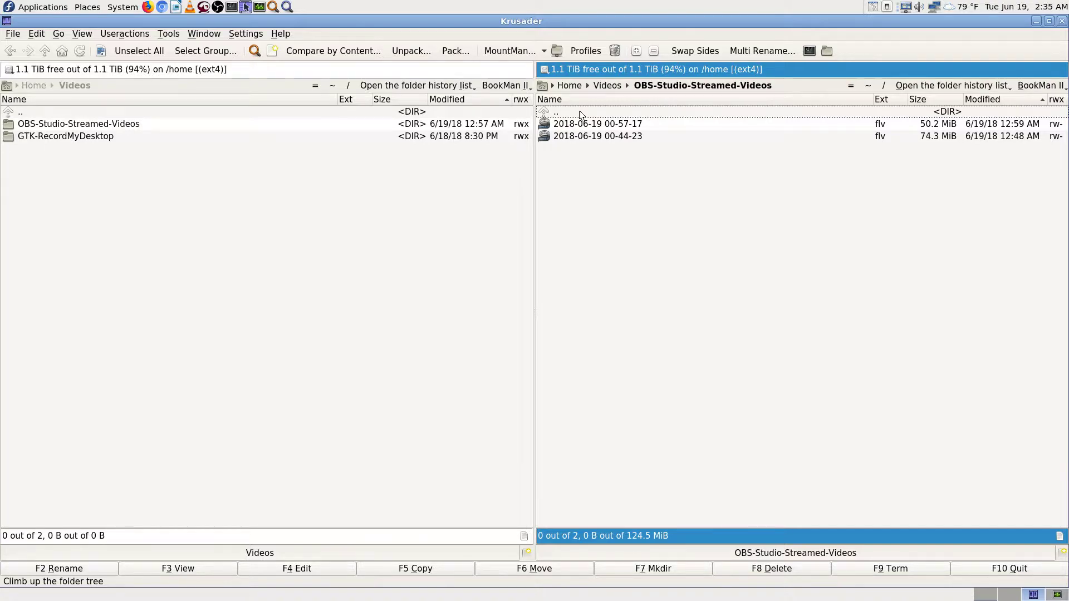
left_click(1057, 595)
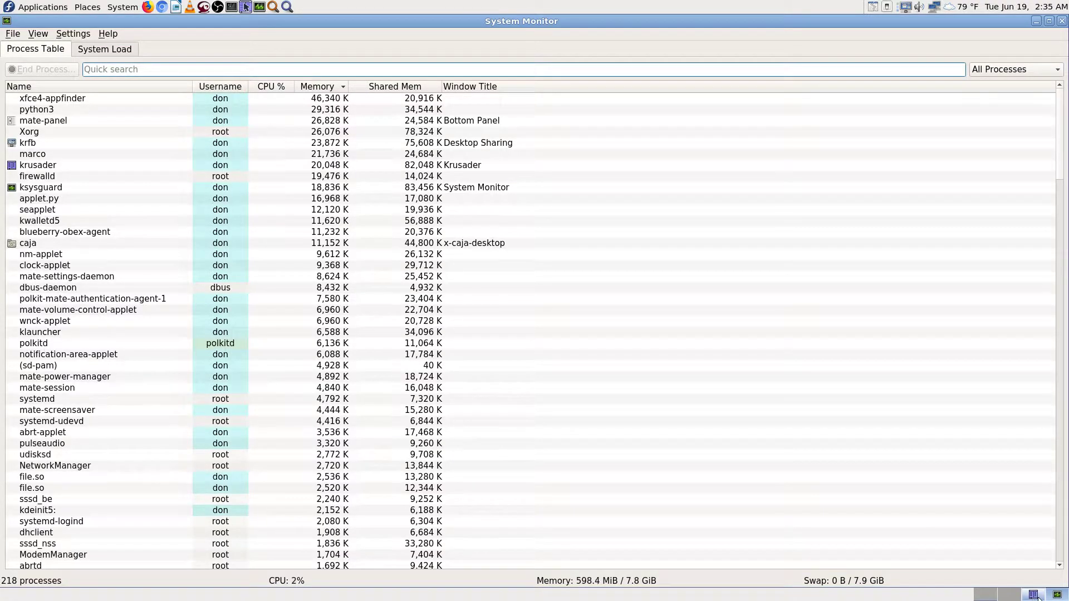
left_click(1034, 595)
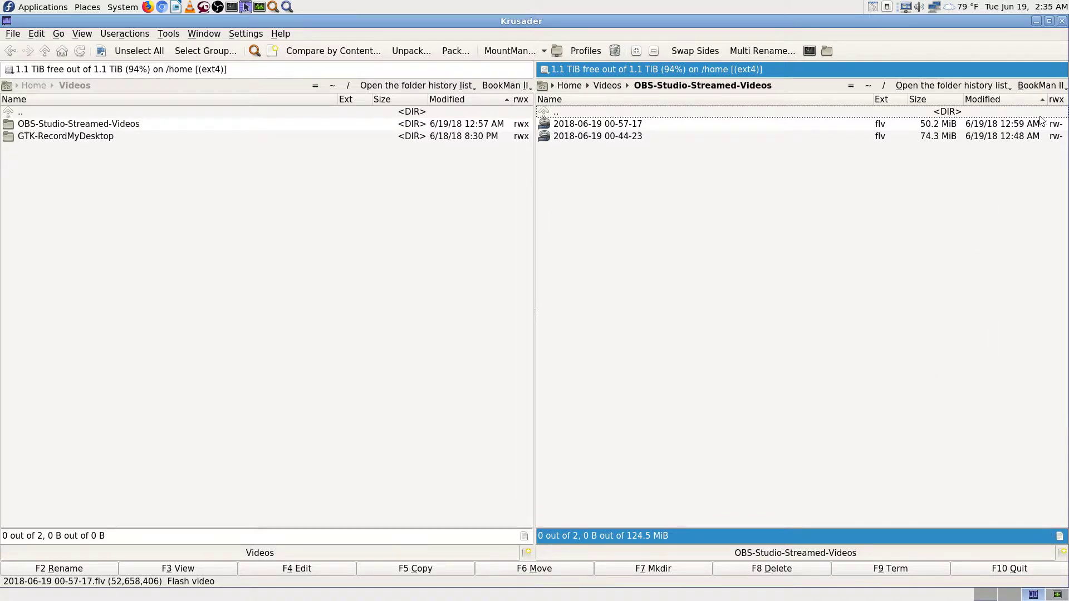
left_click(1062, 21)
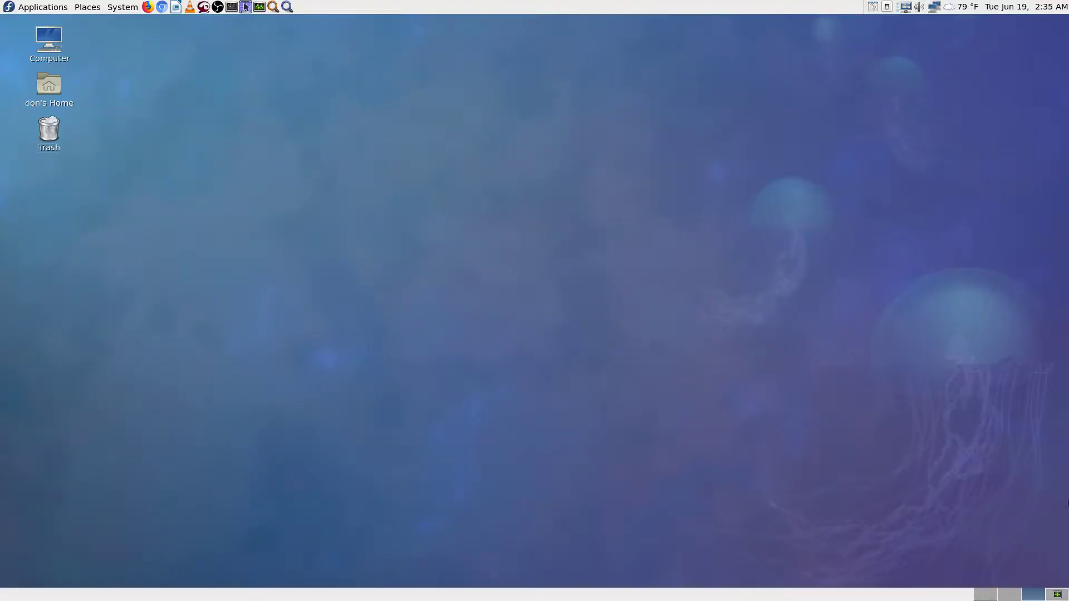
left_click(1057, 594)
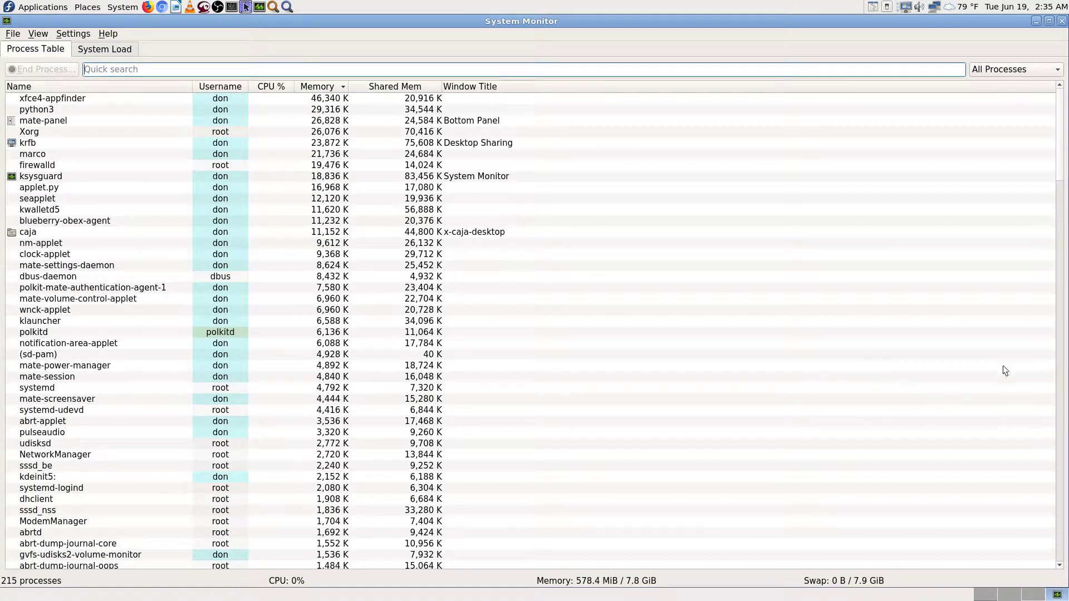
left_click(1036, 595)
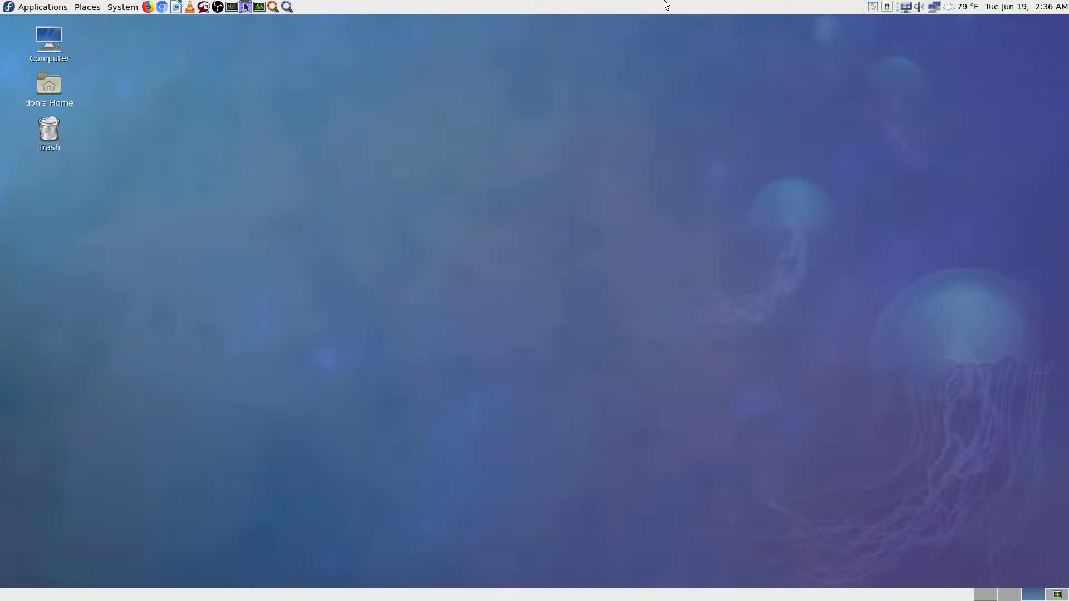
Step: Take the TigerVNC viewer out of full screen and close it to end the remote session
key("F8")
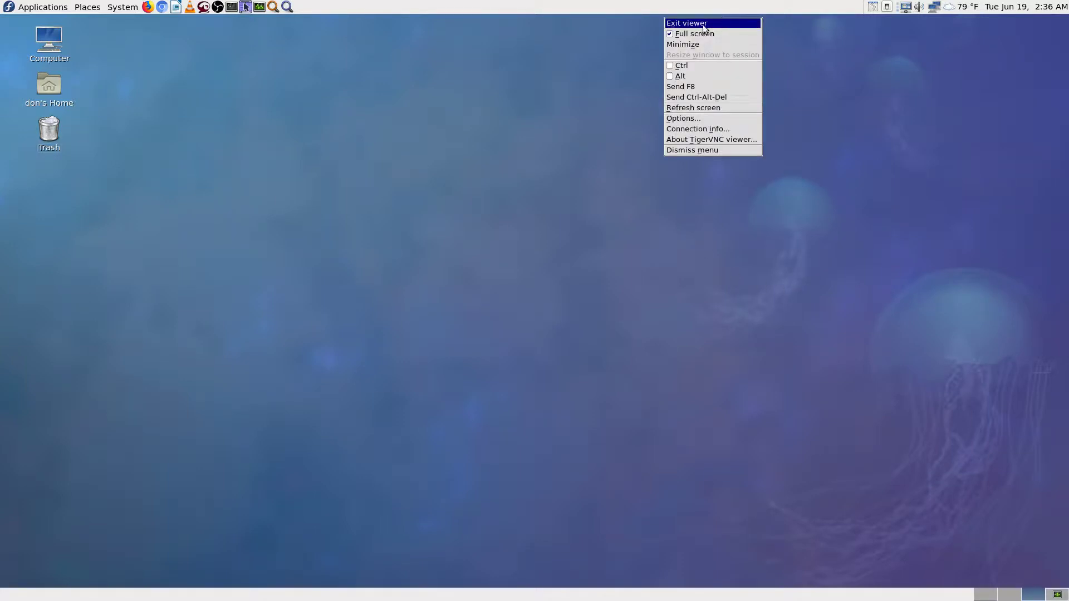
left_click(689, 35)
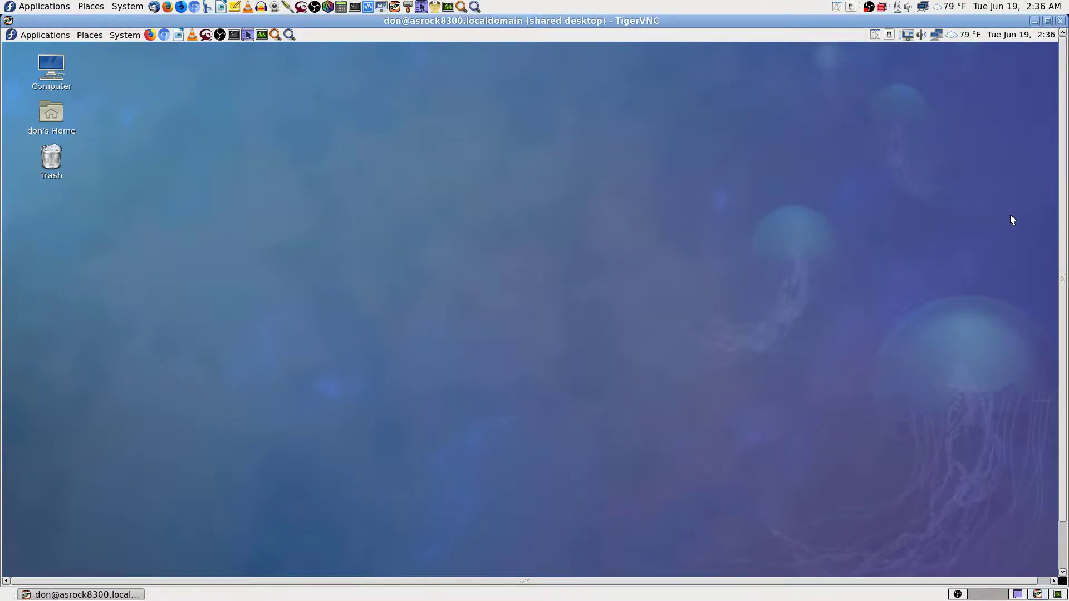
left_click(1061, 21)
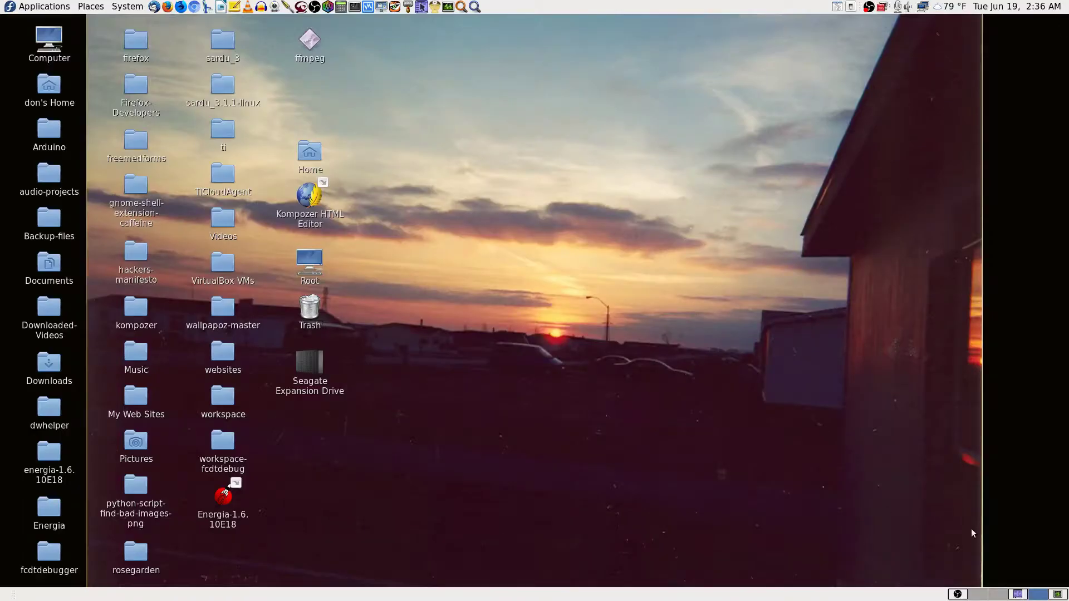
Step: Check the recording in the local Krusader's OBS-Studio-Streamed-Videos folder and the running processes in the local System Monitor
left_click(978, 594)
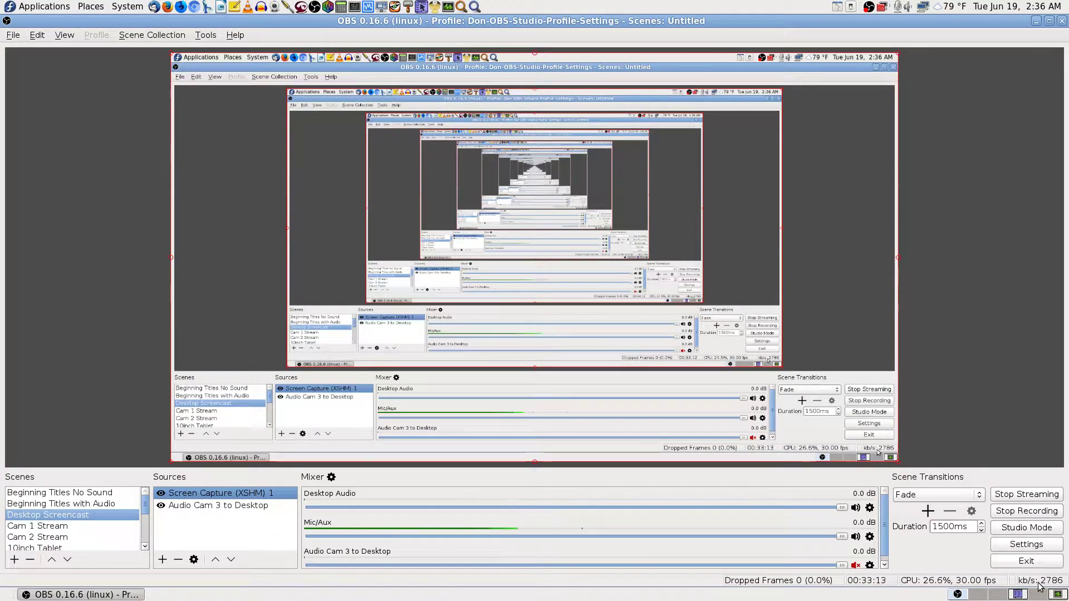
left_click(1018, 595)
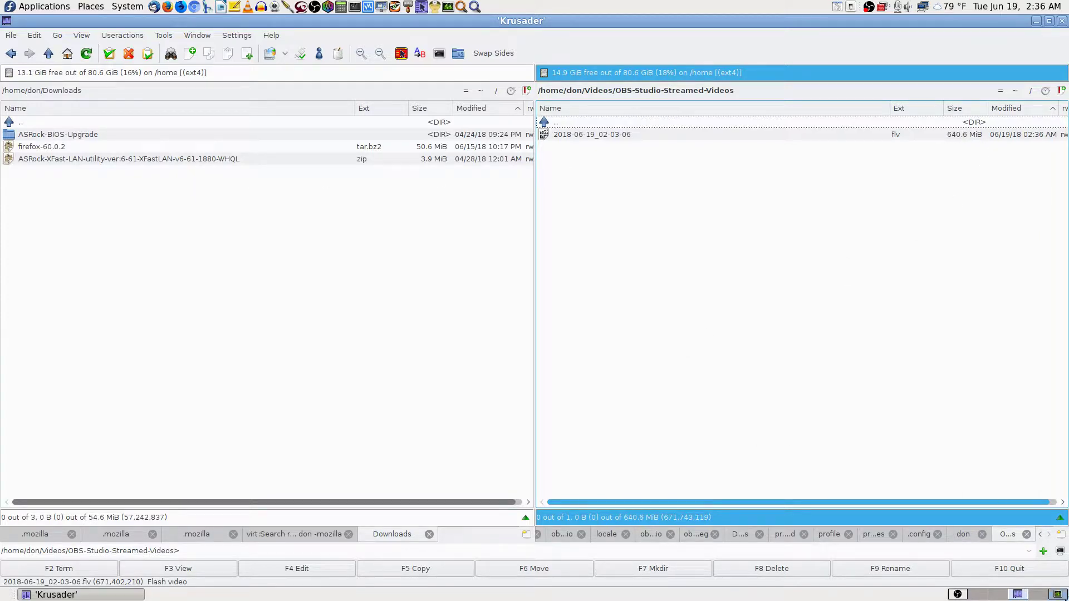
left_click(1058, 595)
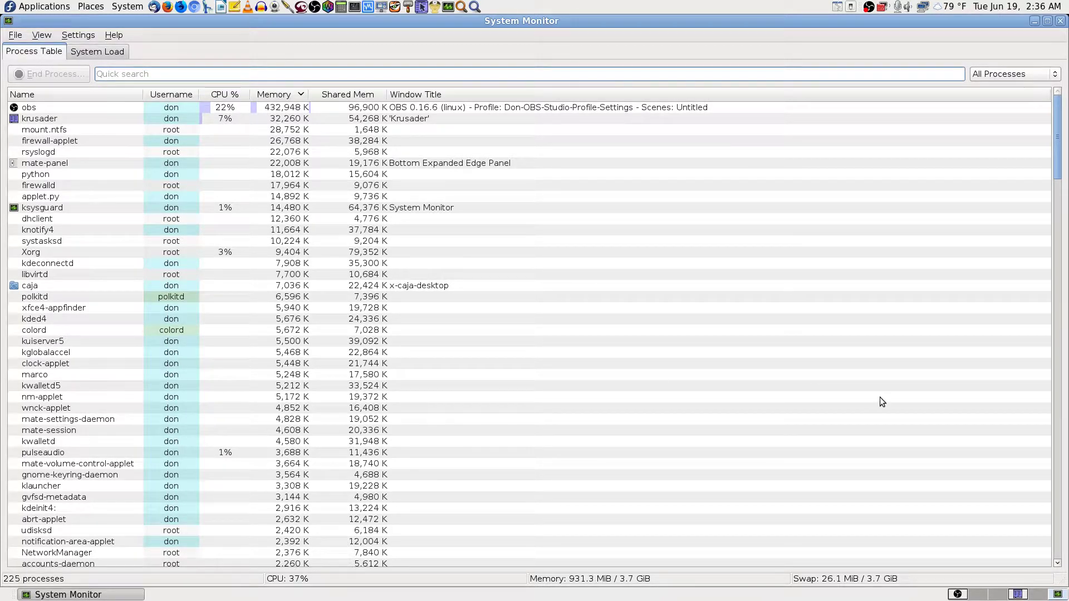
Step: Switch to the local OBS Studio and make the "Cam 1 Stream" scene active
left_click(957, 594)
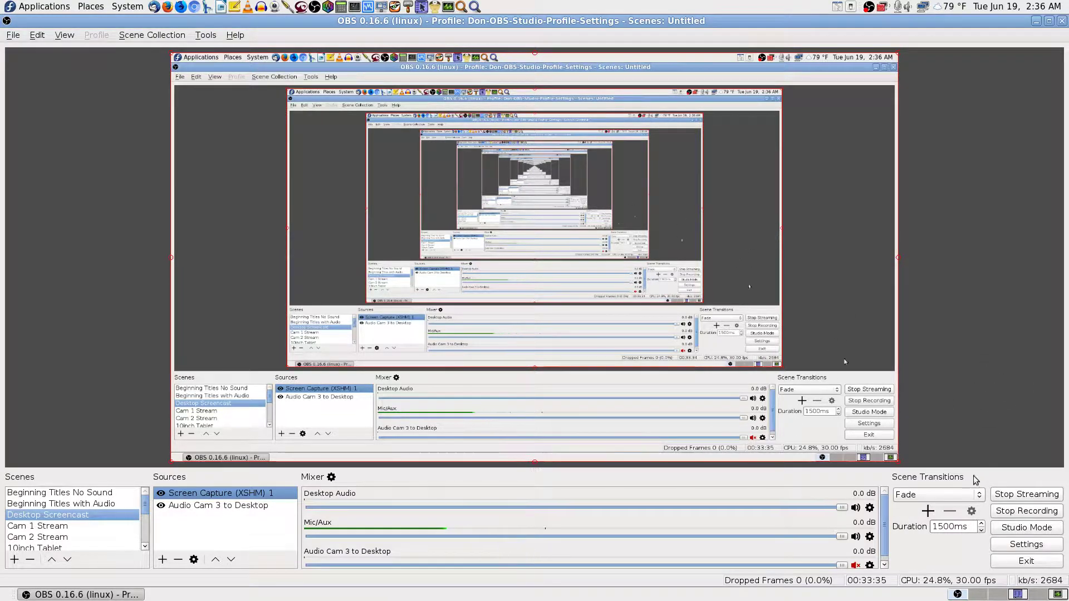
left_click(68, 527)
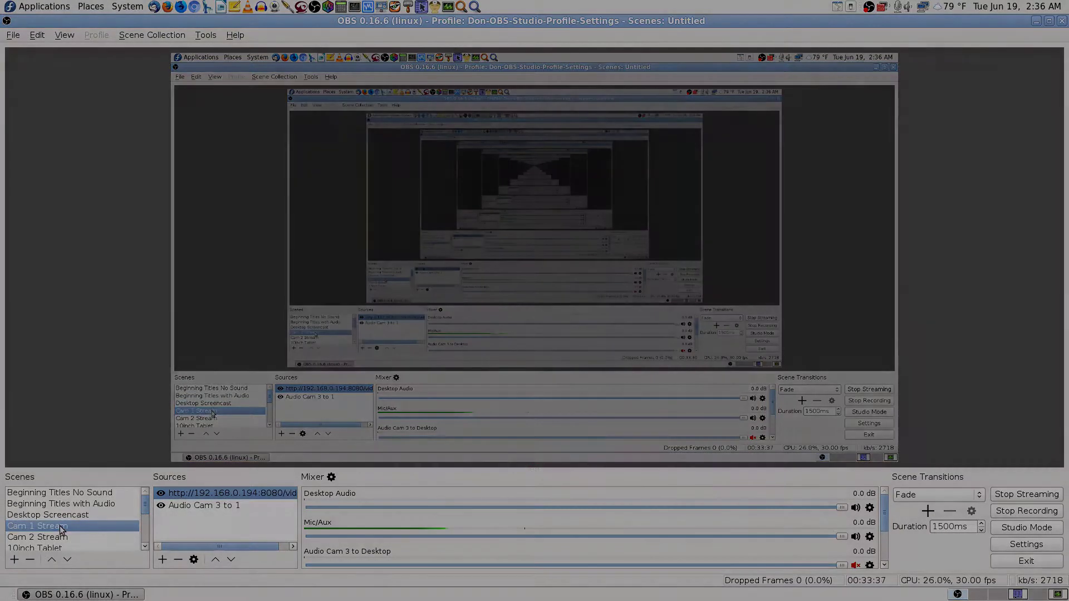
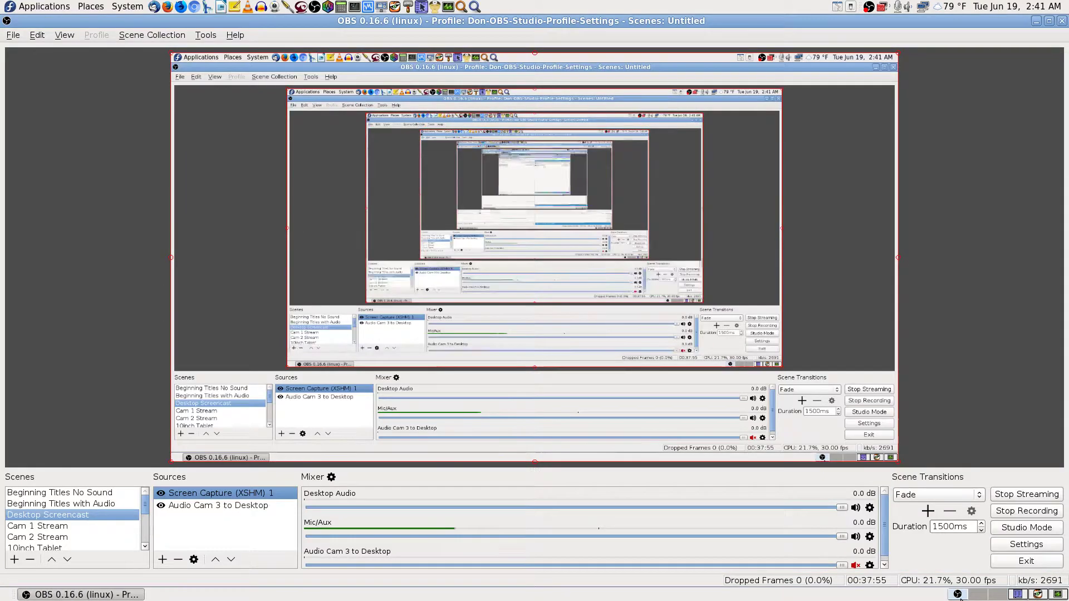
Step: Check the growing recording file's size in the local Krusader and return to OBS Studio
left_click(1018, 595)
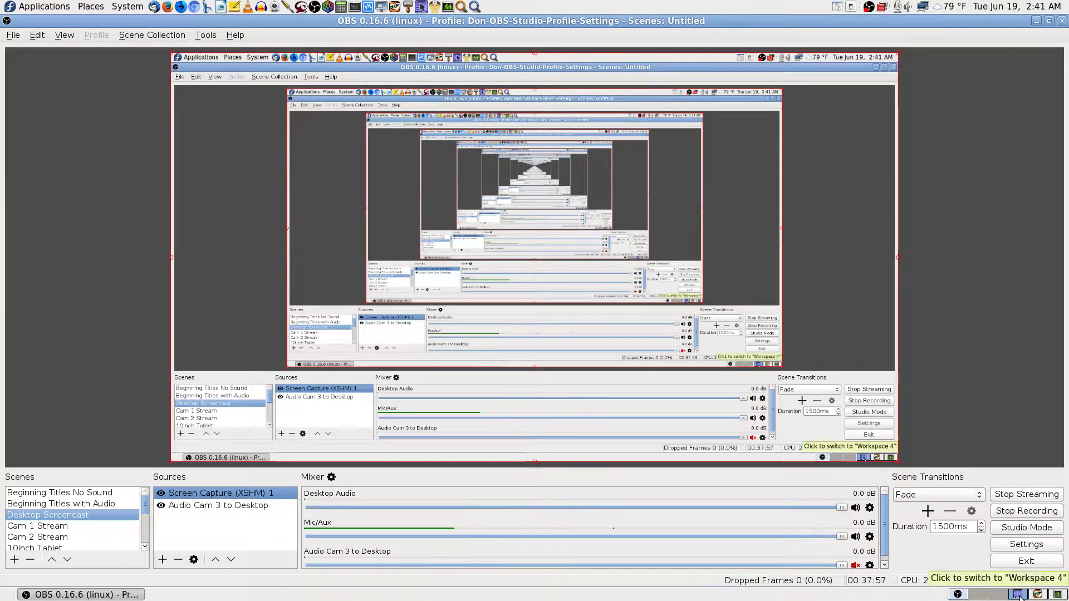
left_click(1019, 596)
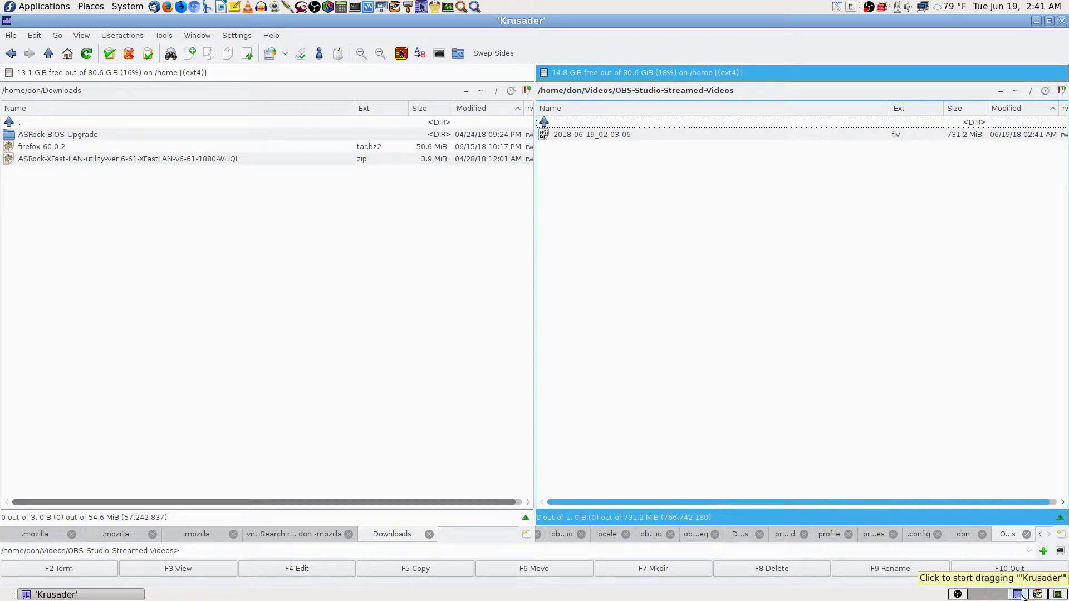
left_click(975, 597)
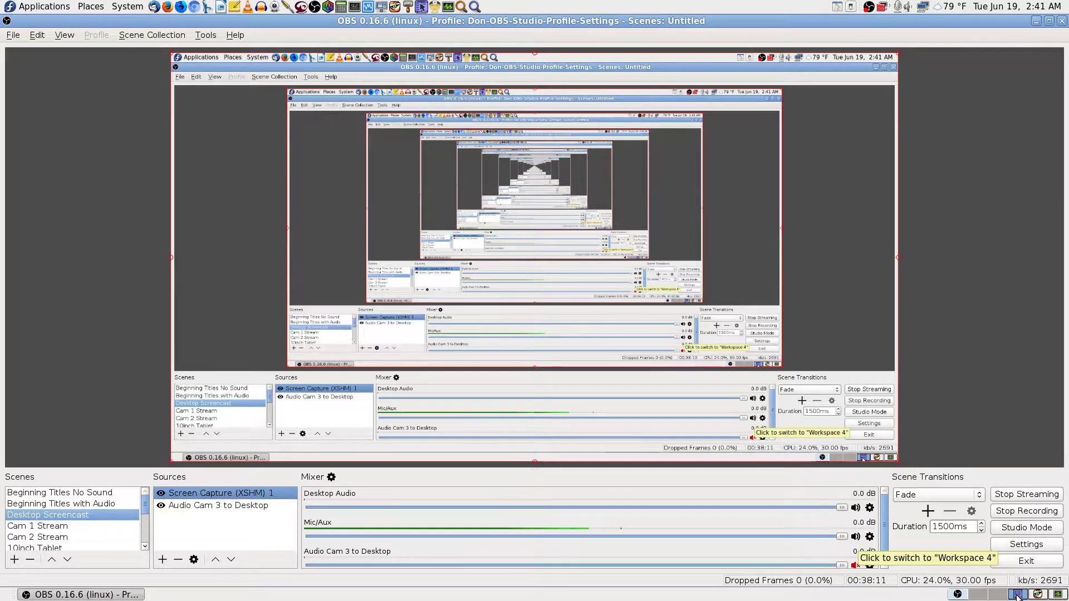
Step: Switch to the TigerVNC remote desktop and open the Seagate Expansion Drive in the Krusader pane showing OBS-Studio-Streamed-Videos
left_click(1039, 596)
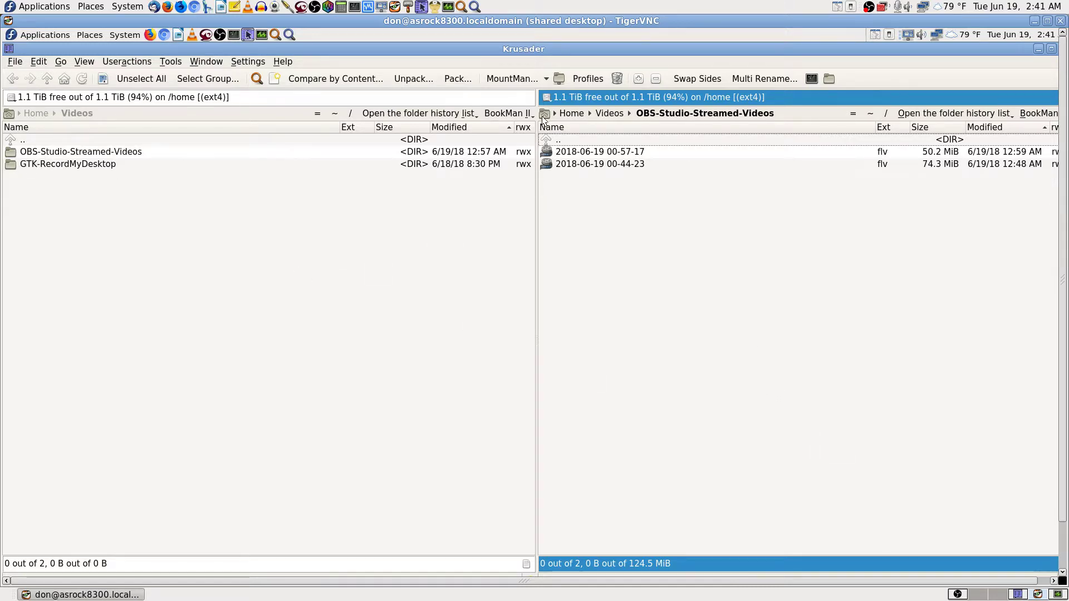
left_click(544, 94)
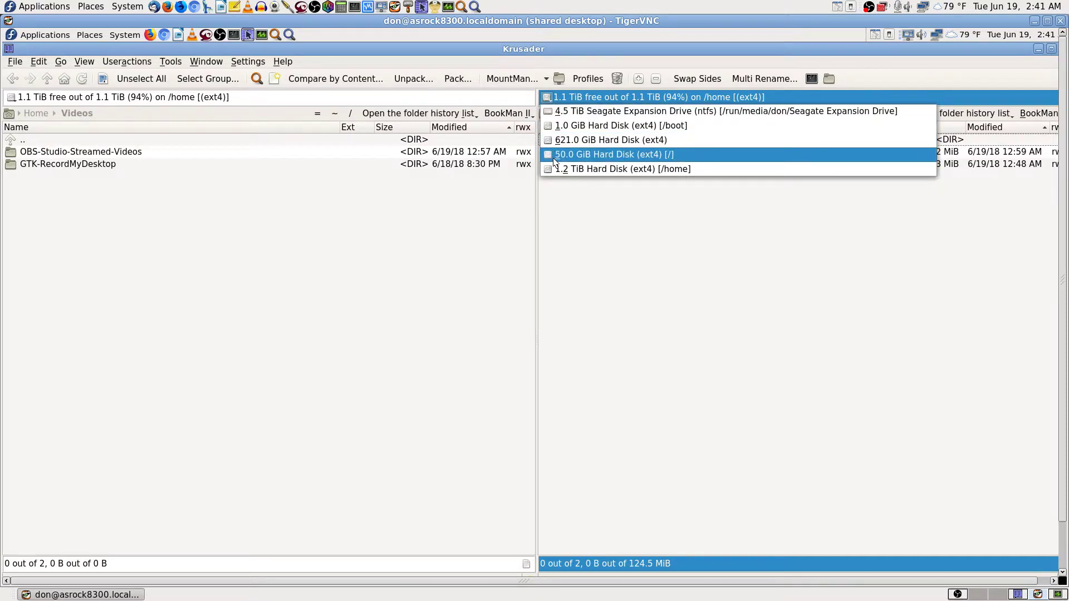
key("Escape")
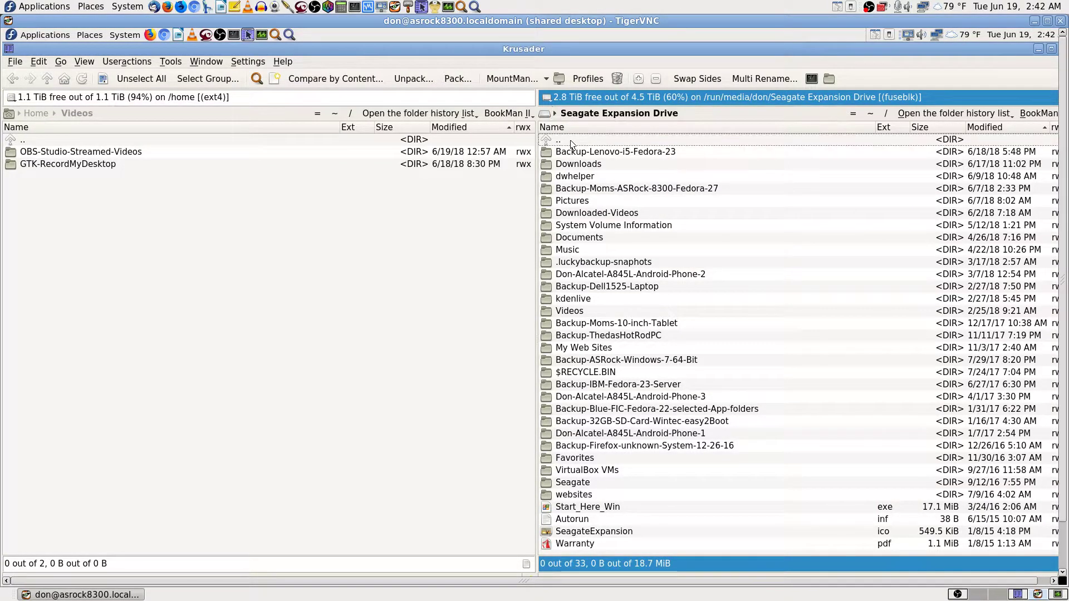
Step: Select the Backup-Lenovo-i5-Fedora-23, Downloads and dwhelper folders together on the Seagate Expansion Drive
key("ctrl+l")
key("Escape")
left_click(574, 165)
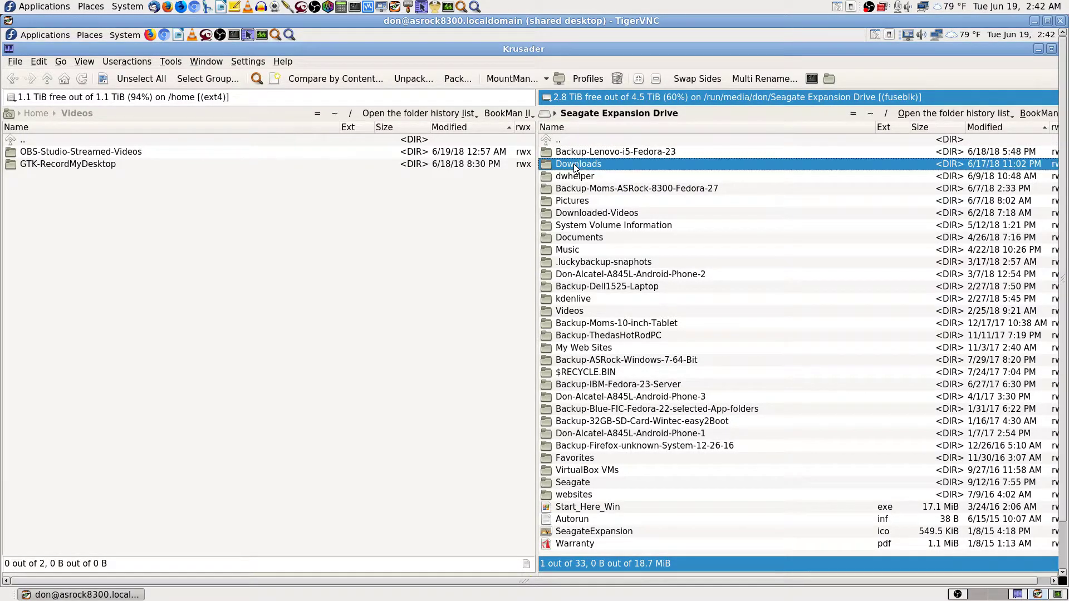
key("ctrl+l")
key("Escape")
left_click(587, 141)
left_click(577, 150, "ctrl")
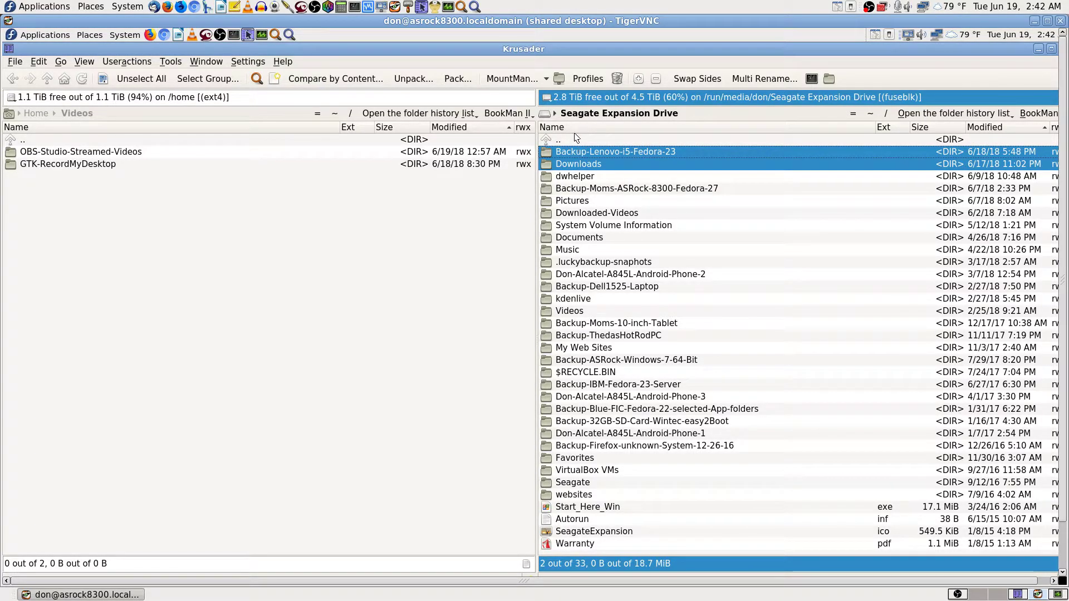
left_click(571, 138)
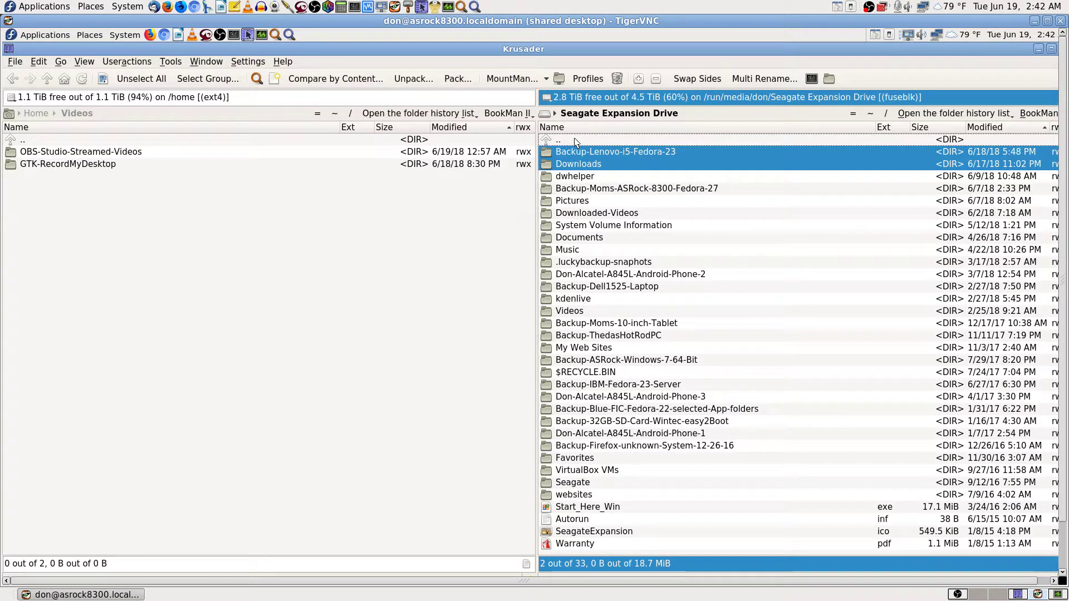
left_click(572, 175, "ctrl")
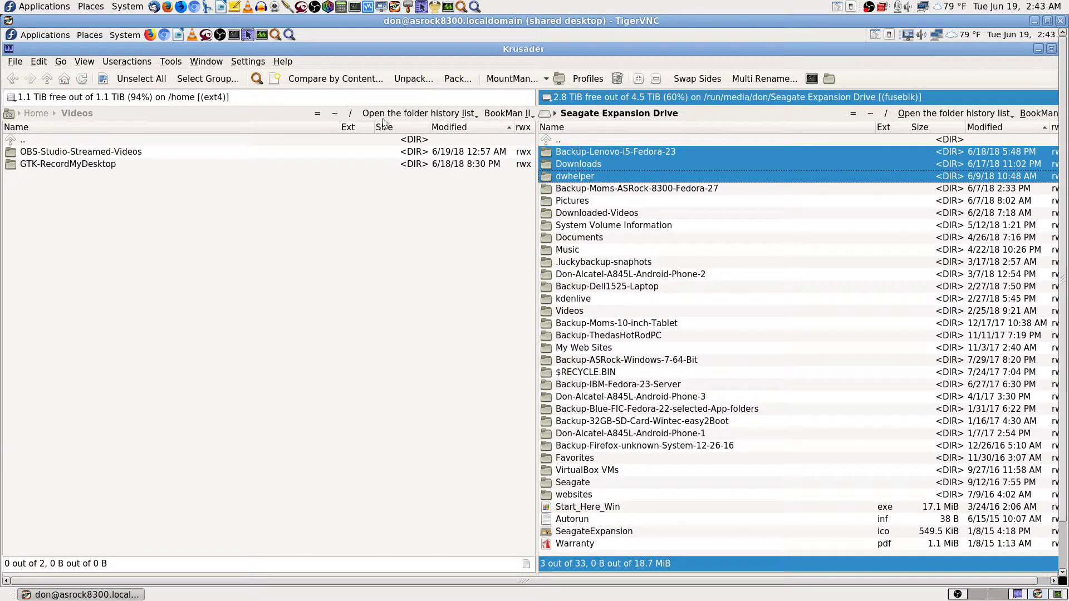
Step: Look inside the OBS-Studio-Streamed-Videos folder in the Videos pane and return to the Videos folder
left_click(238, 140)
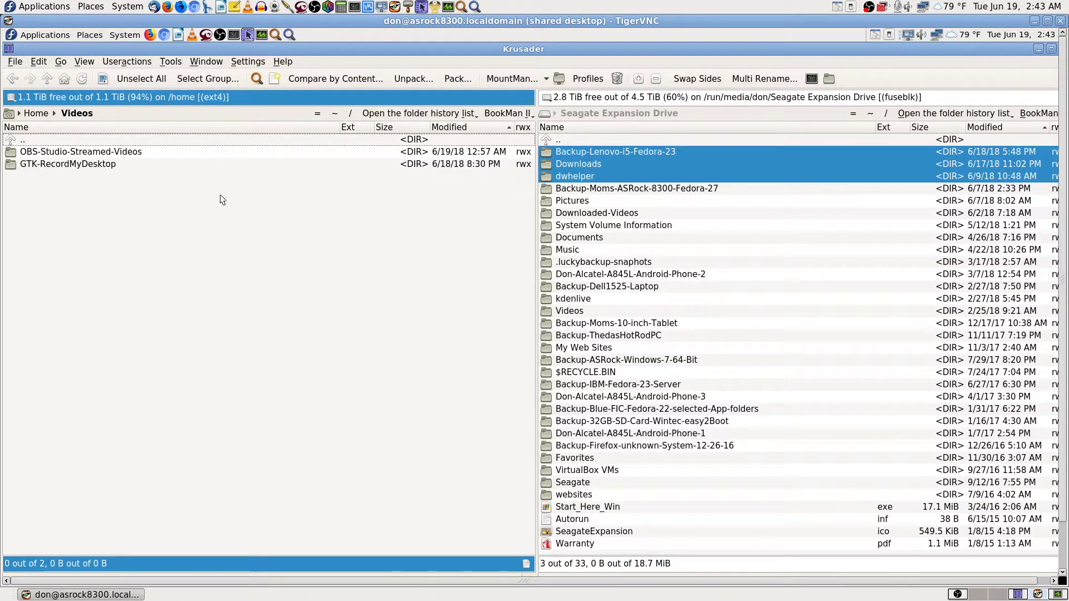
left_click(123, 152)
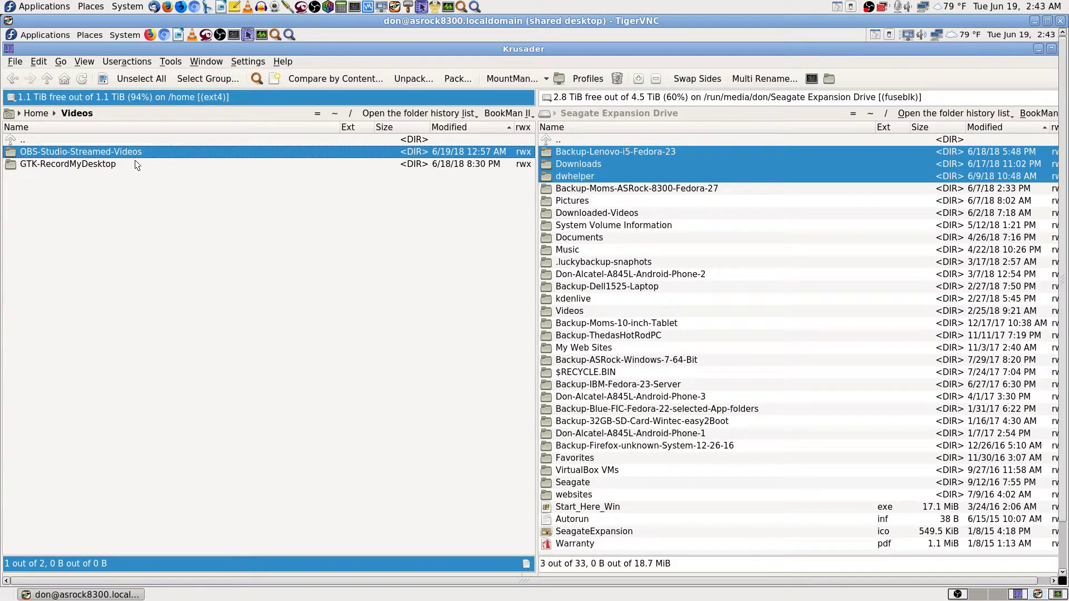
double_click(150, 152)
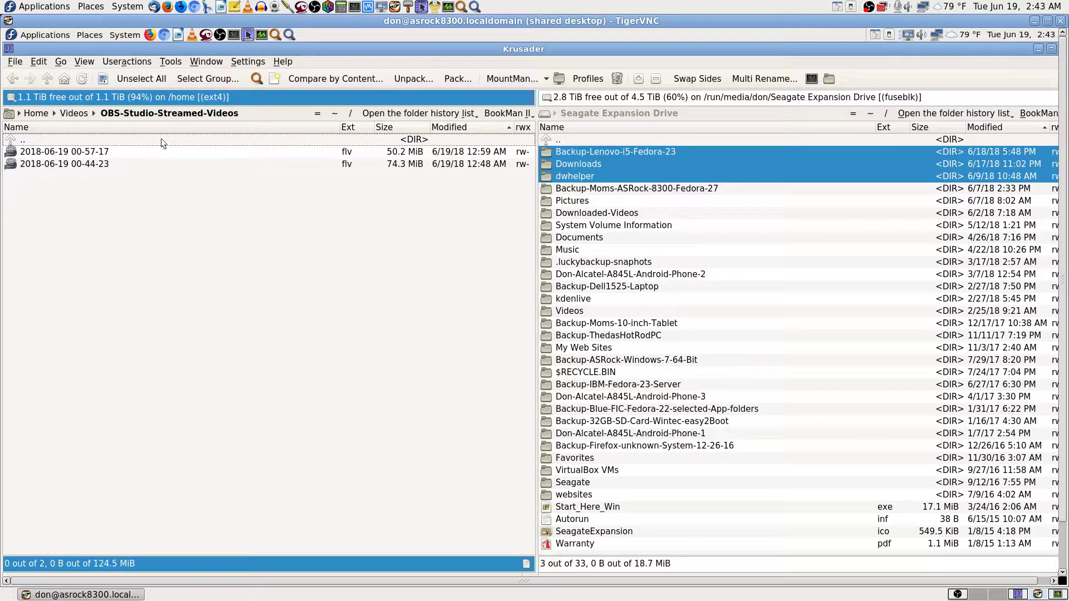
double_click(161, 142)
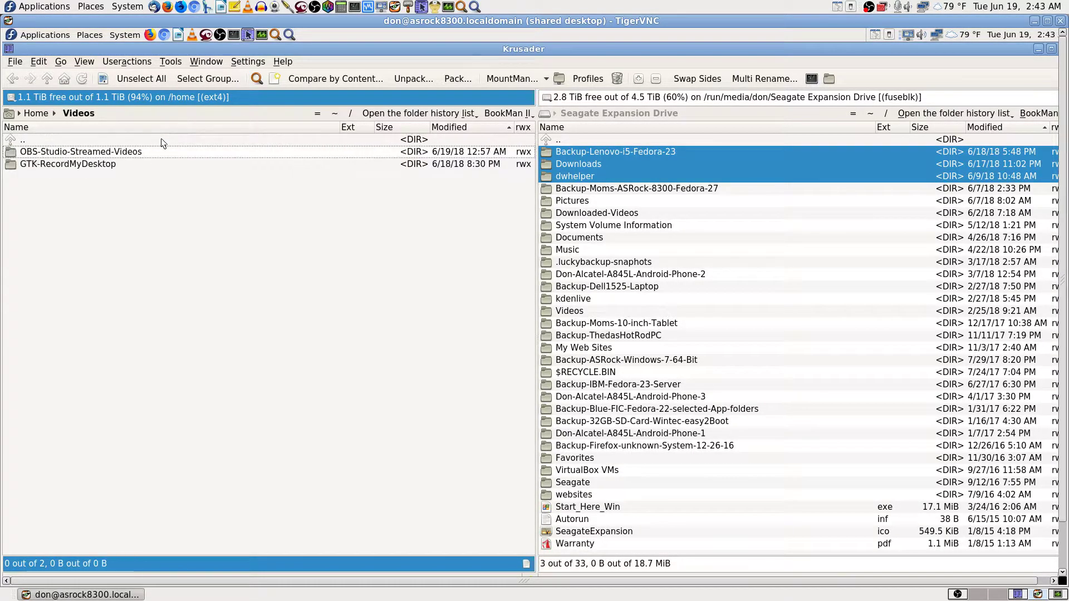
Step: Add the Backup-Moms-ASRock-8300-Fedora-27 folder to the selection and close the TigerVNC viewer
left_click(568, 190, "ctrl")
left_click(577, 139, "ctrl")
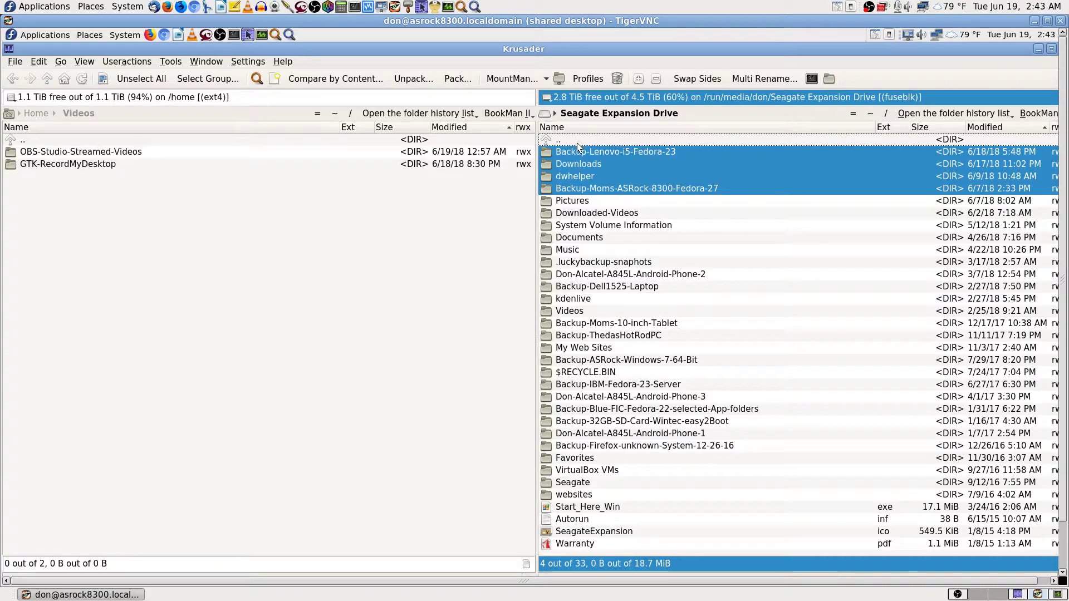
left_click(1061, 21)
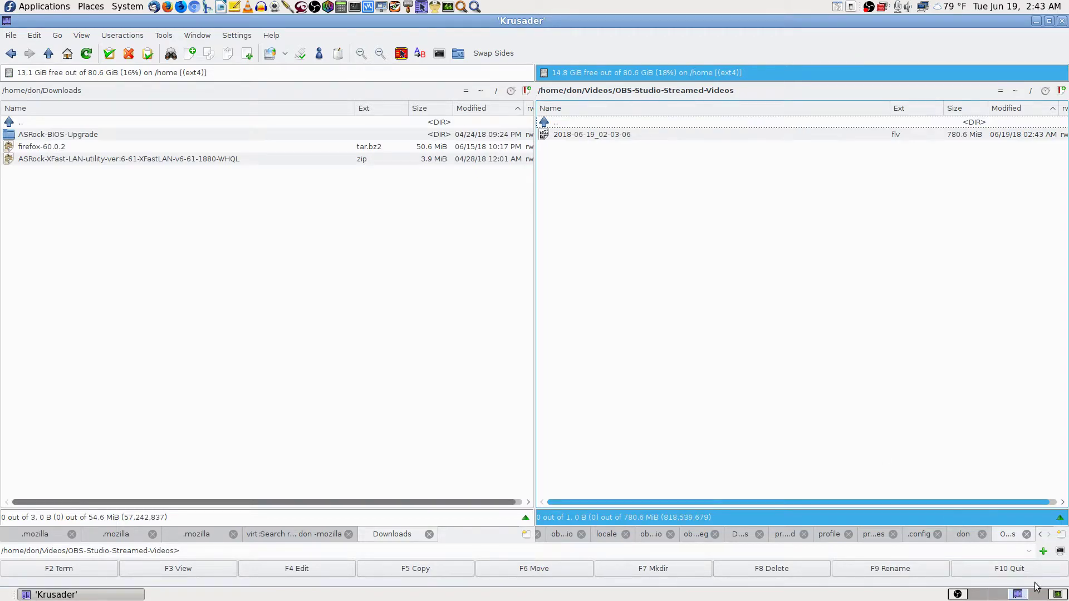
Step: Switch to an empty workspace and connect TigerVNC Viewer to 192.168.0.197, entering the VNC password
left_click(1044, 595)
left_click(1044, 595)
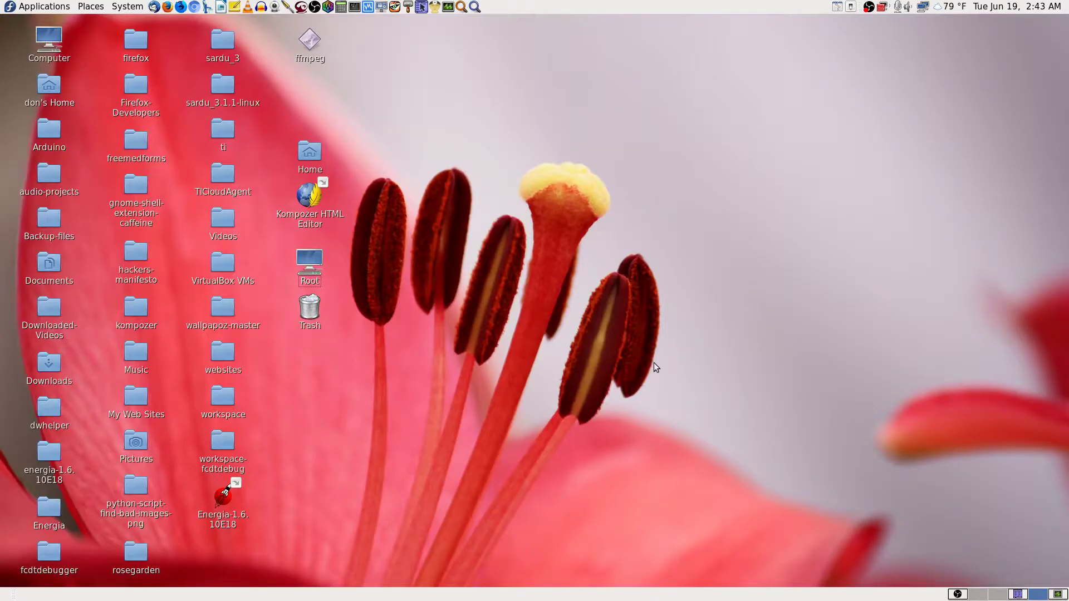
left_click(396, 8)
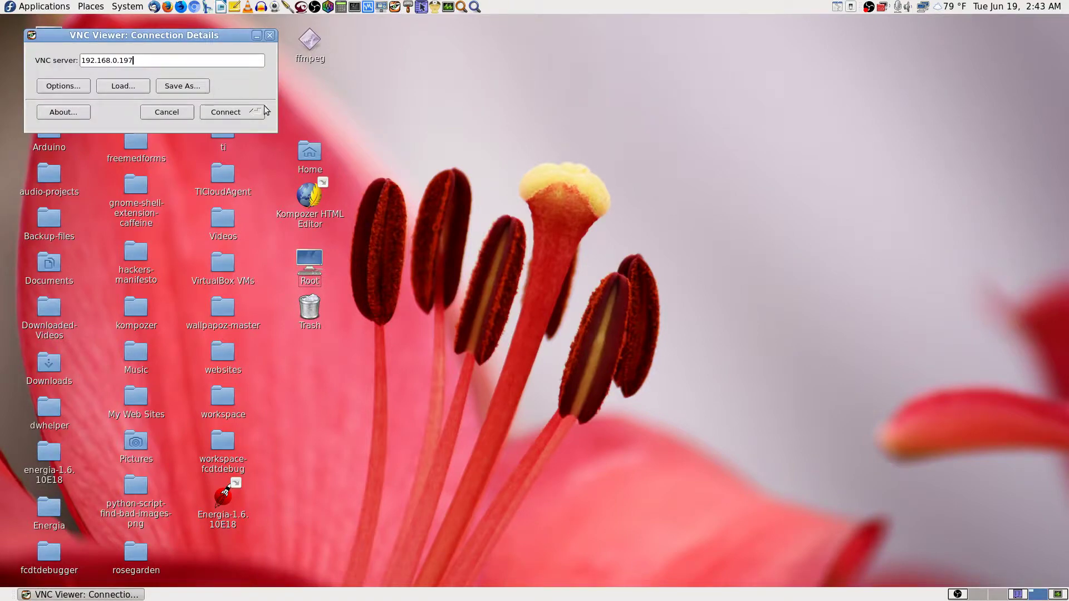
left_click(245, 112)
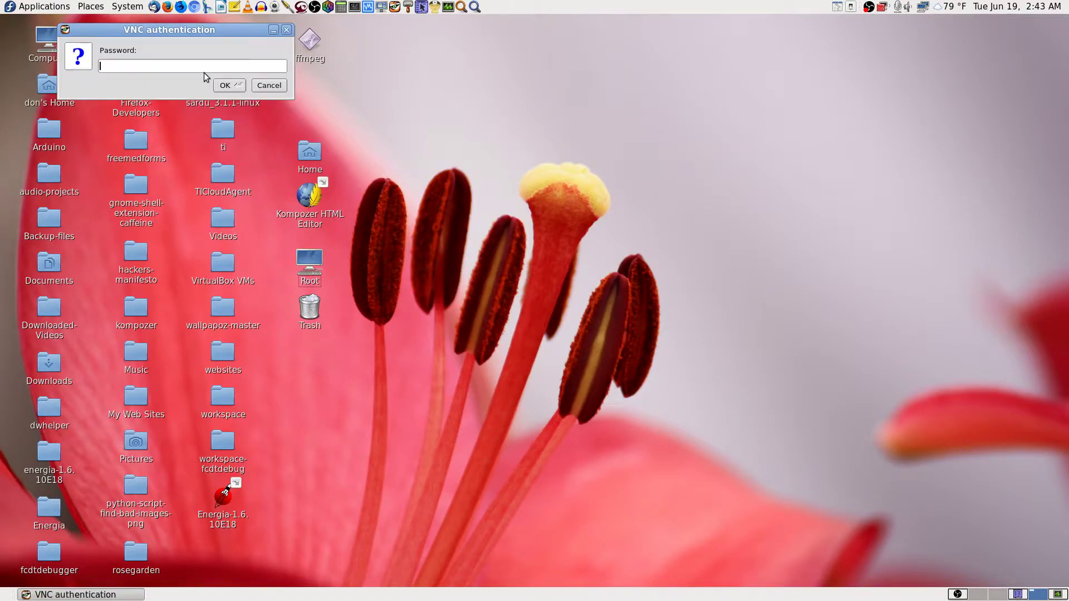
type("********")
key("Return")
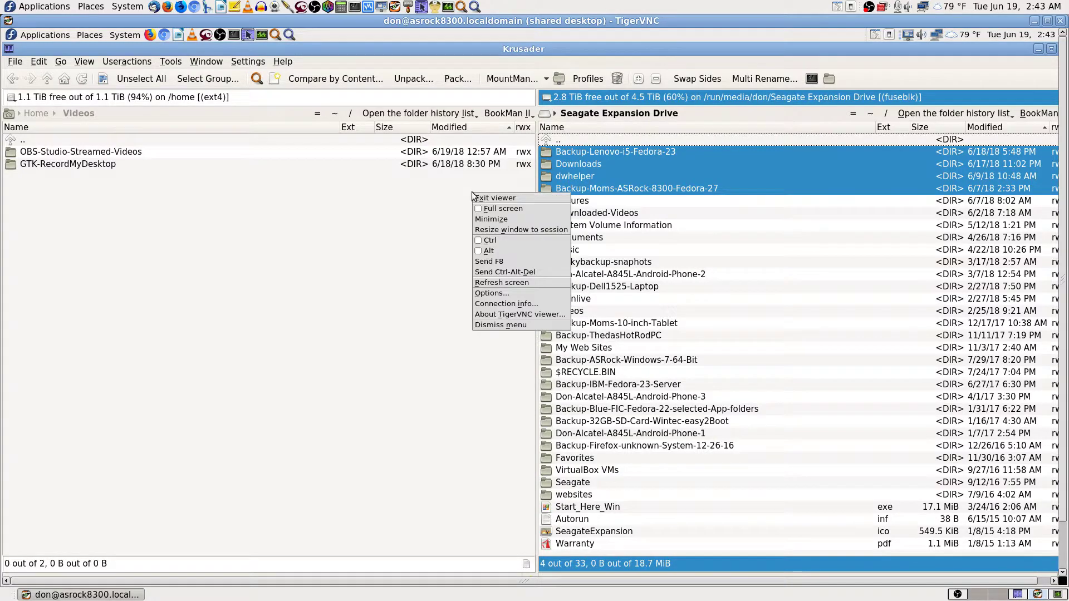
Step: Put the remote session in full screen and close the remote Krusader window
key("F8")
left_click(500, 209)
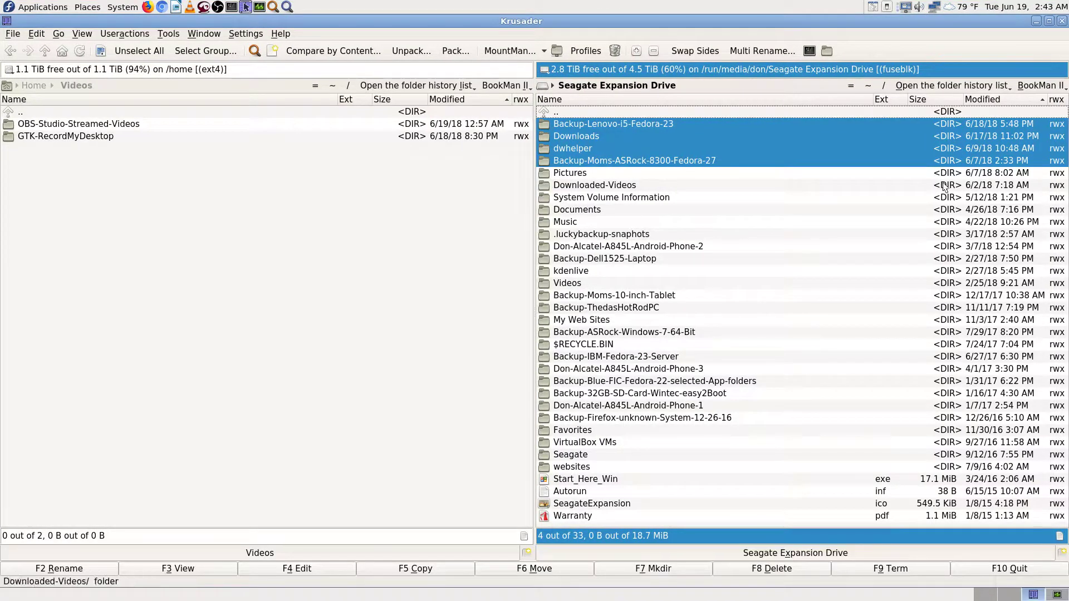
left_click(1062, 21)
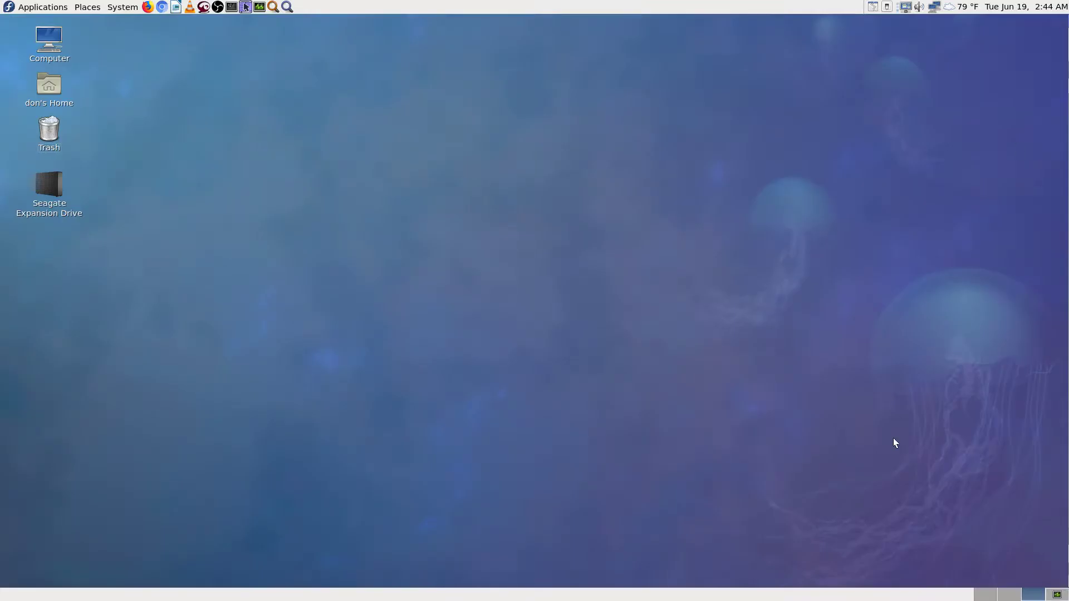
Step: Examine the process table in System Monitor on the remote desktop's last workspace
left_click(1057, 595)
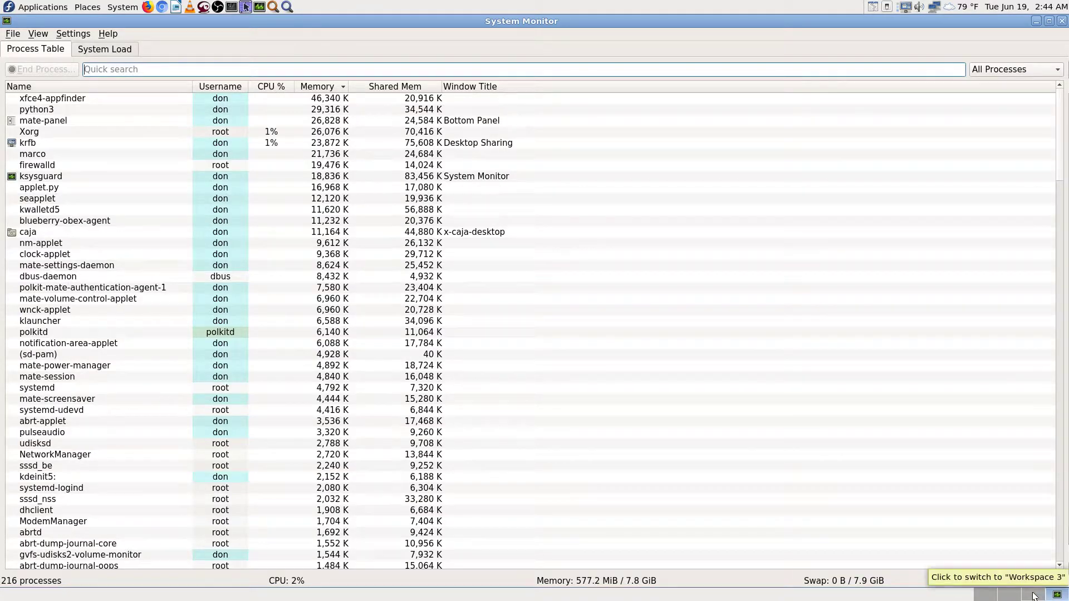
left_click(1033, 595)
left_click(1058, 595)
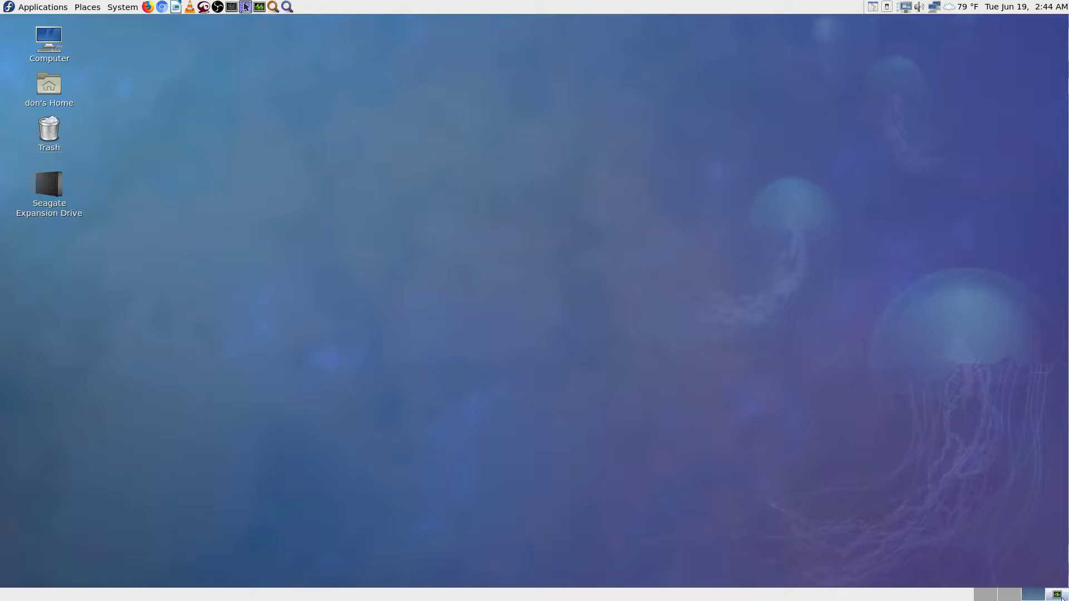
left_click(139, 70)
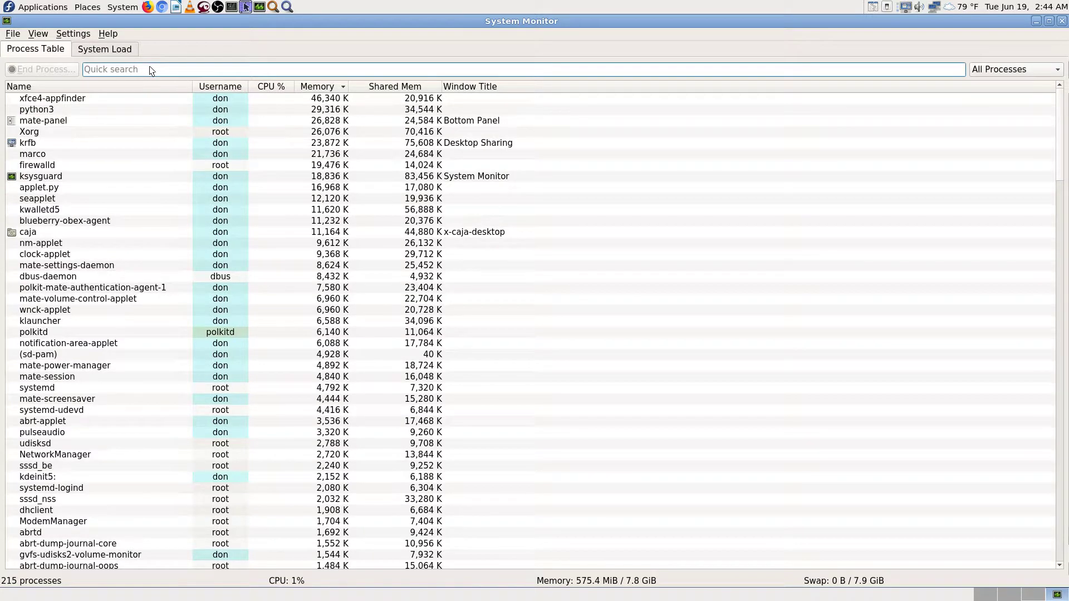
left_click(147, 69)
Step: Take the VNC session out of full screen, highlight the nm-applet process, and restore full-screen mode
key("F8")
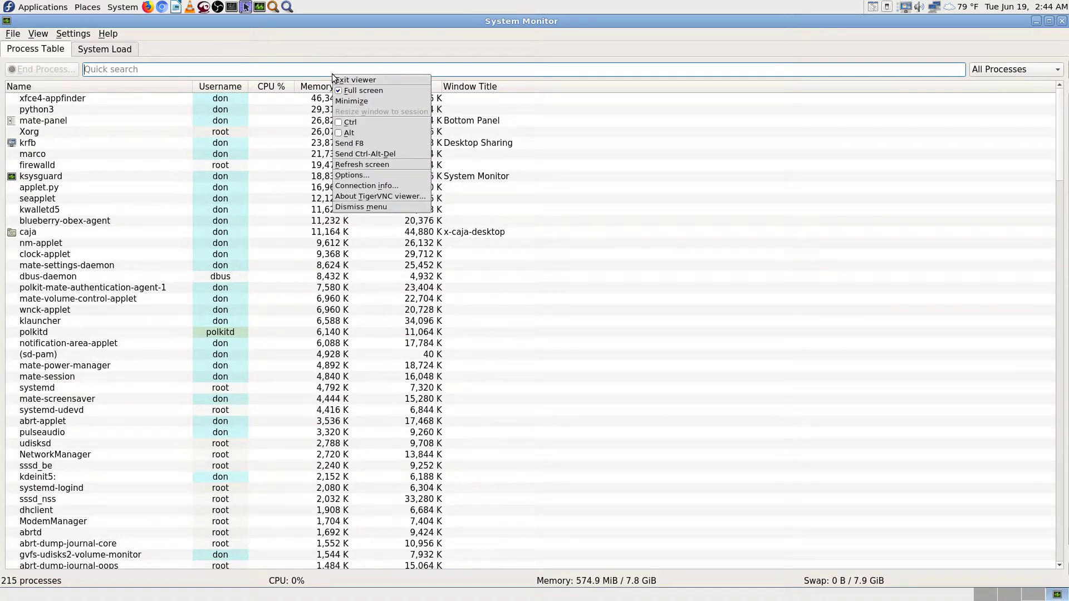
left_click(357, 90)
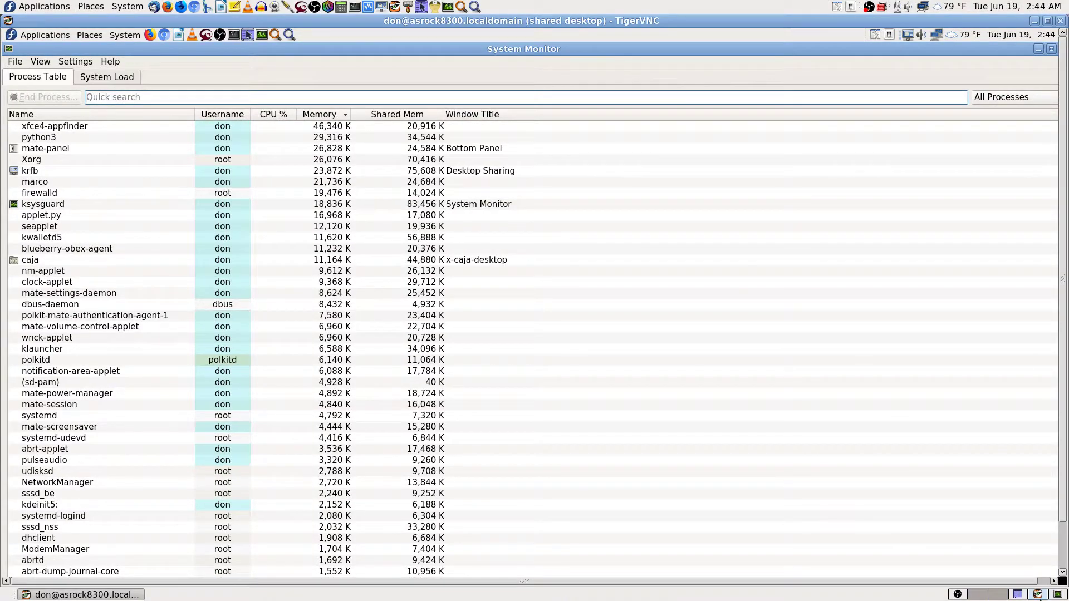
left_click(684, 272)
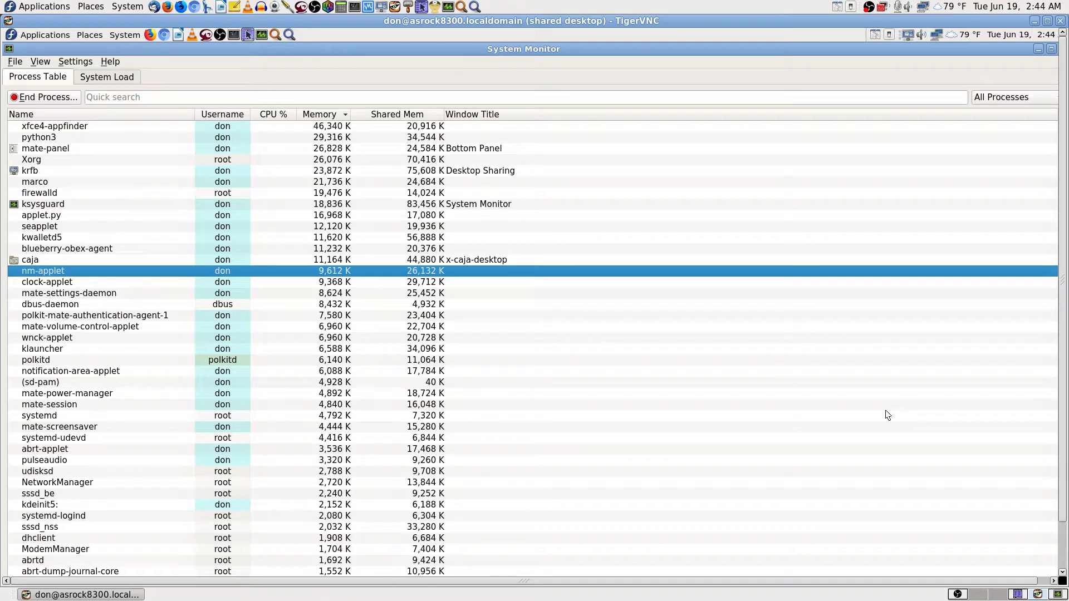
key("F8")
left_click(908, 426)
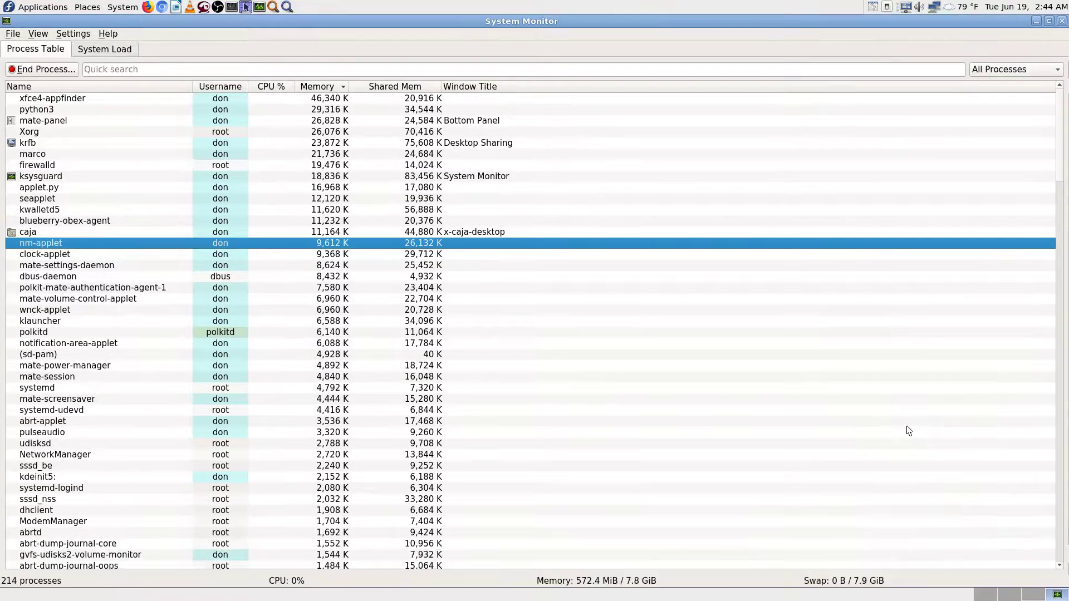
Step: Return to the empty remote Workspace 3 and review the viewer's Compression, Security, Input, Screen and Misc. connection options
left_click(1029, 596)
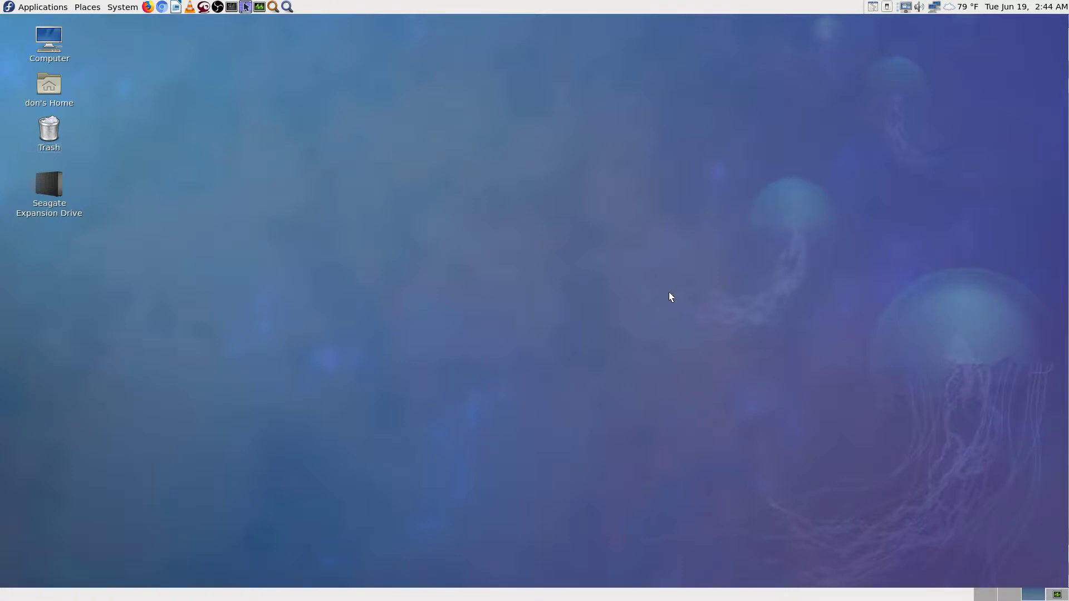
key("F8")
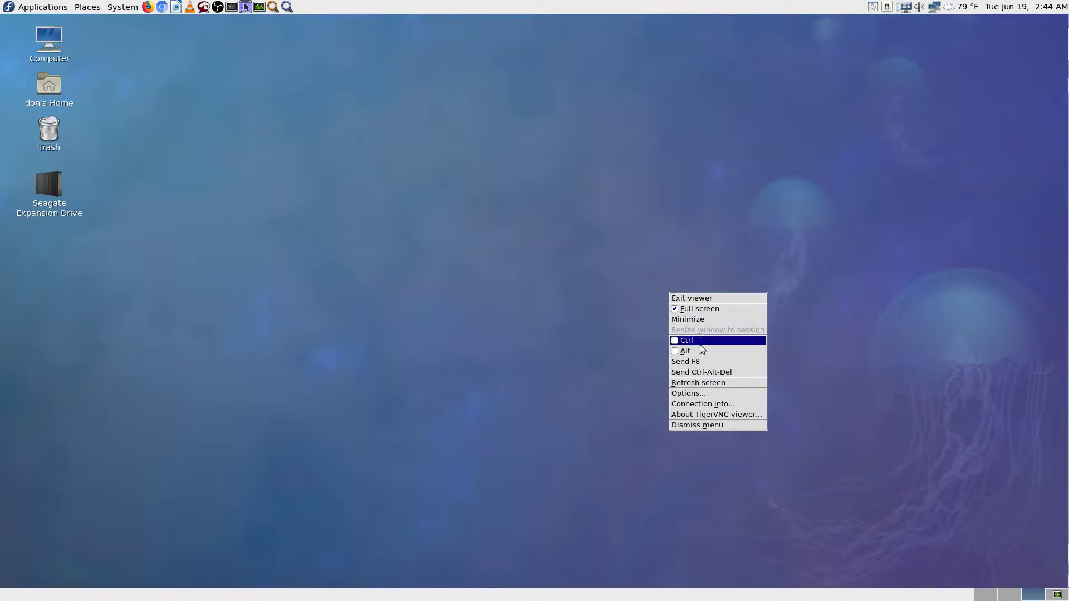
left_click(702, 395)
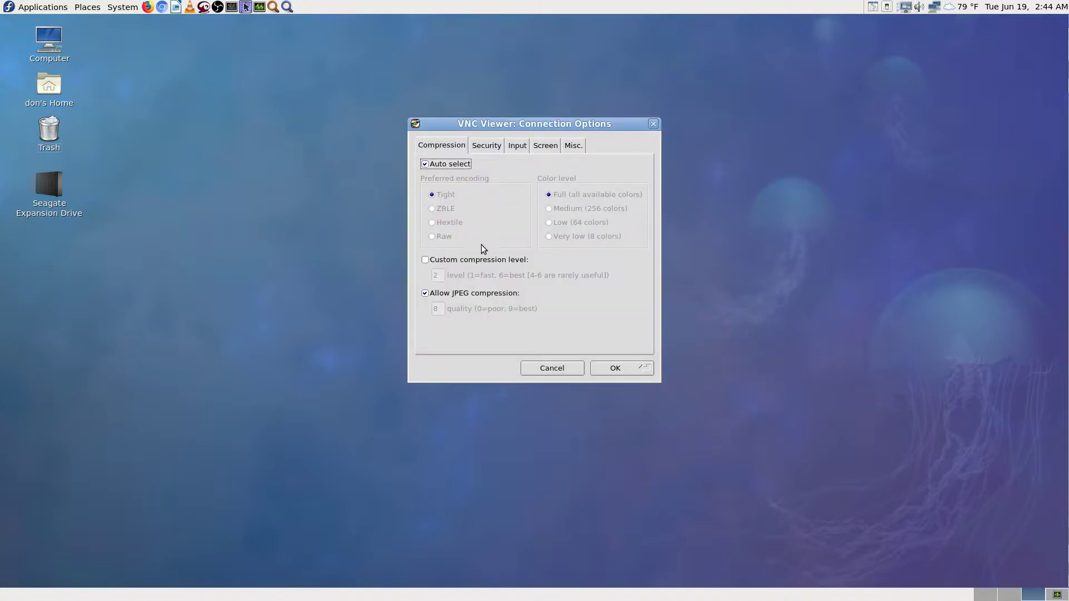
left_click(452, 147)
left_click(489, 147)
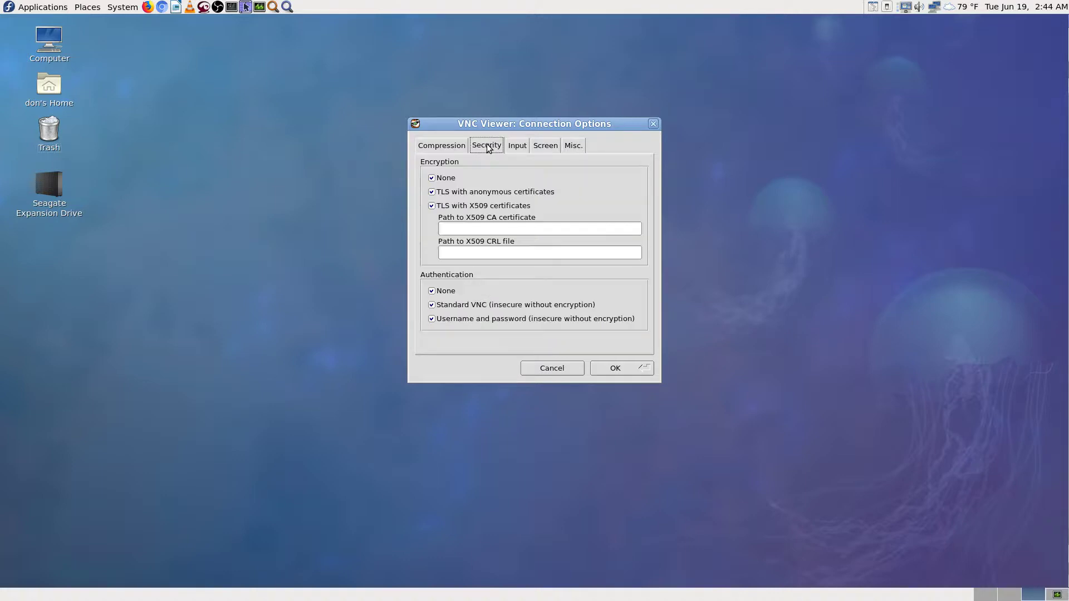
left_click(517, 146)
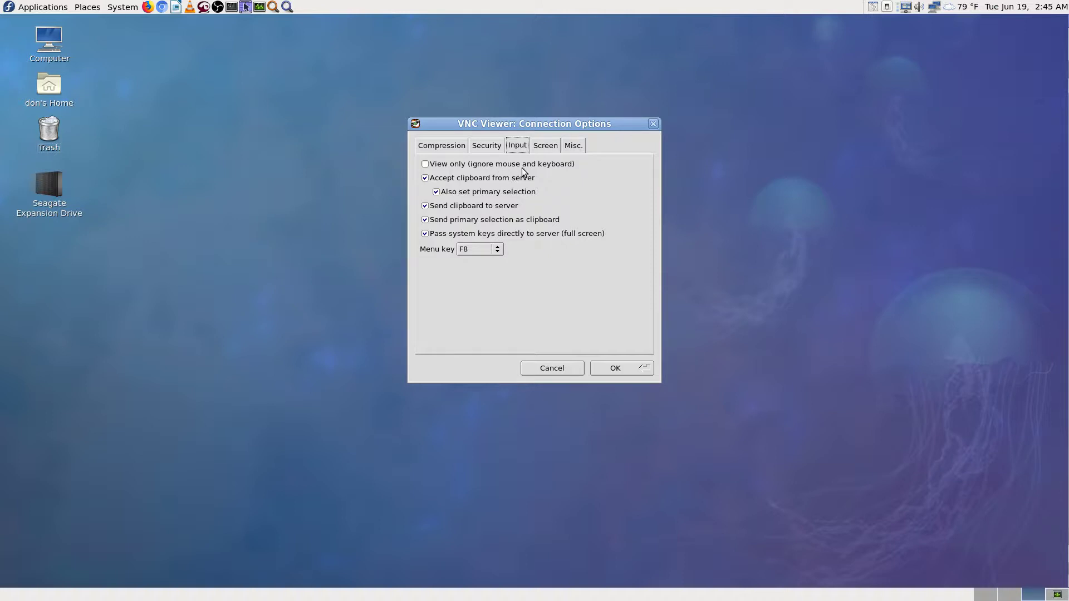
left_click(546, 148)
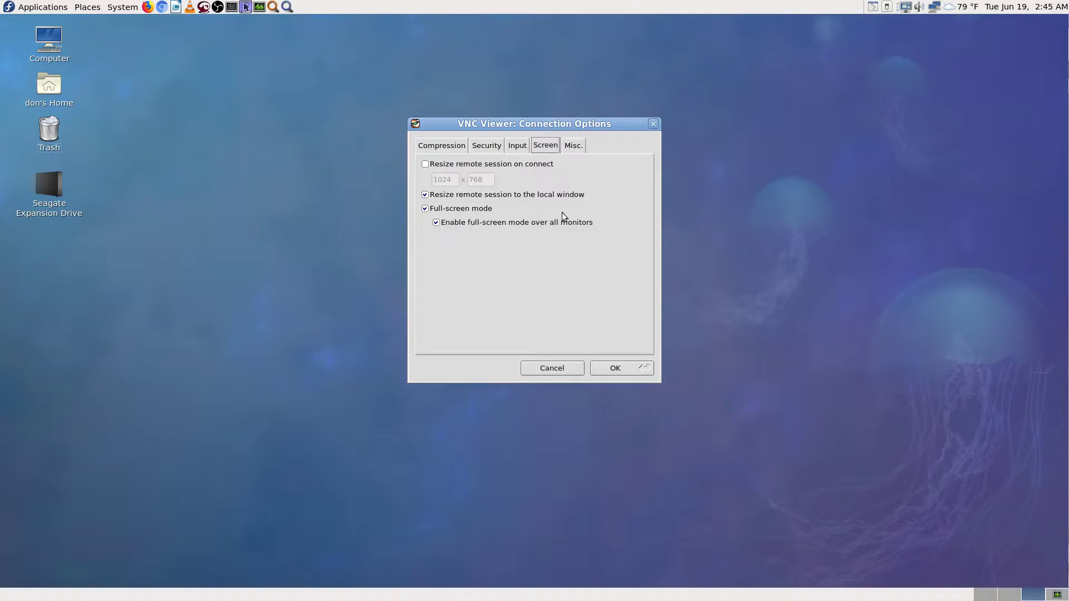
left_click(574, 145)
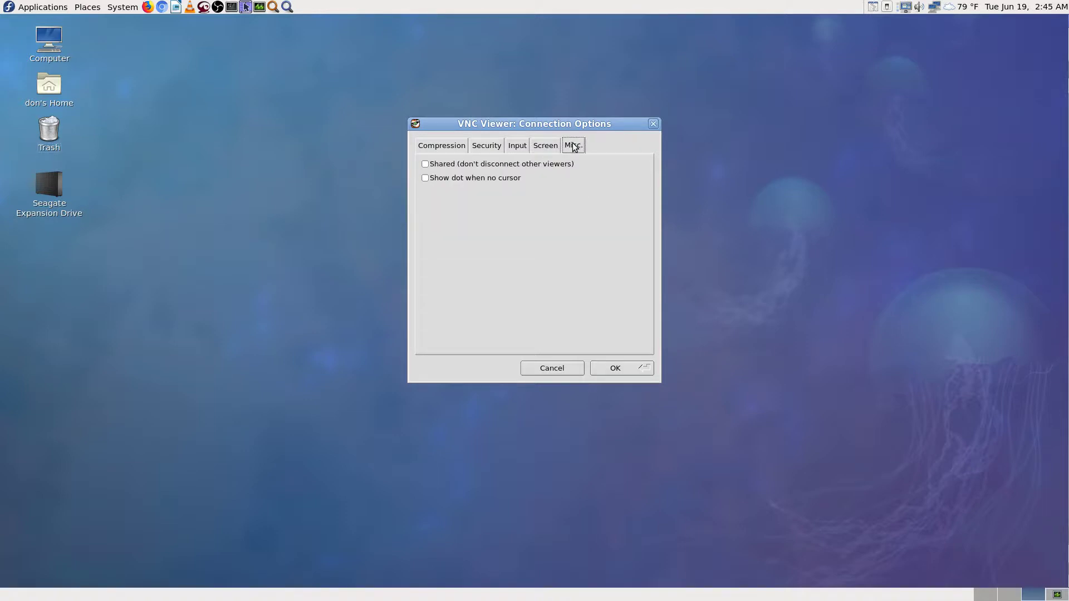
Step: Review the screen, input, security and compression options again, keep F8 as the menu key, and cancel the connection options
left_click(541, 146)
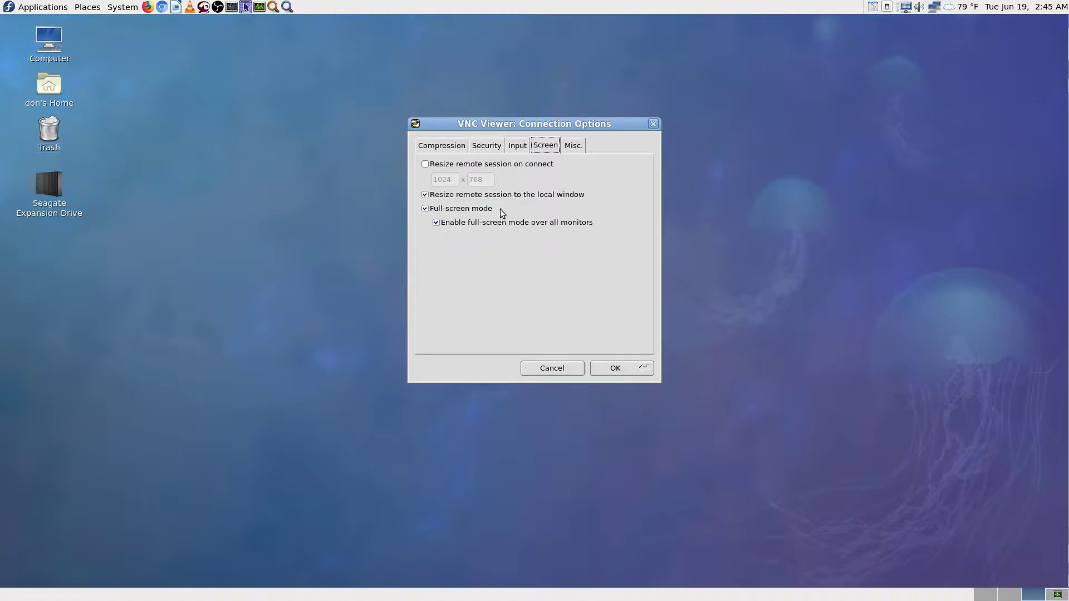
left_click(516, 146)
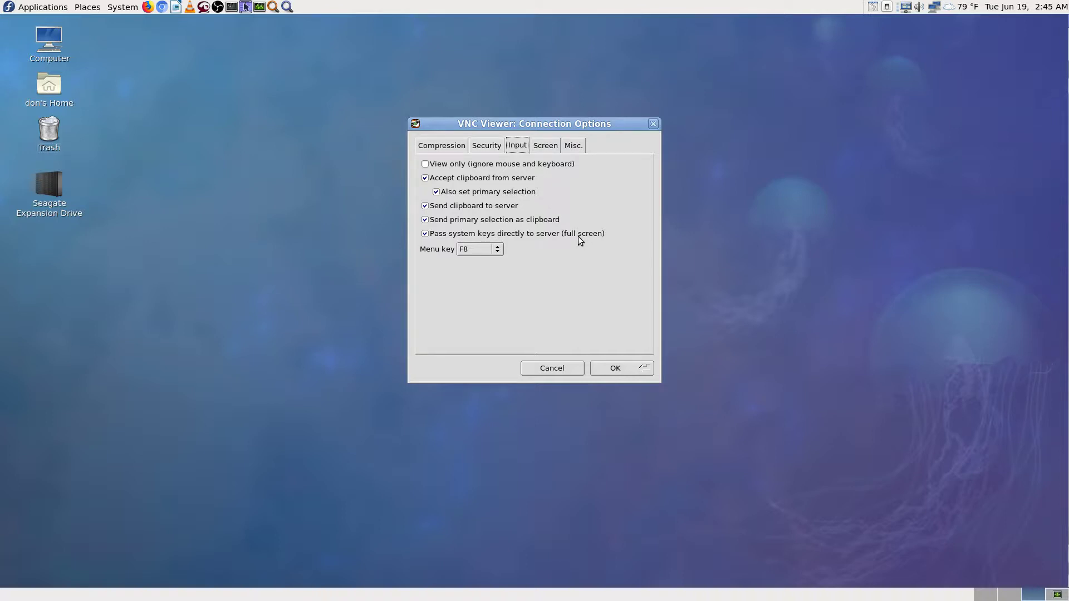
left_click(496, 253)
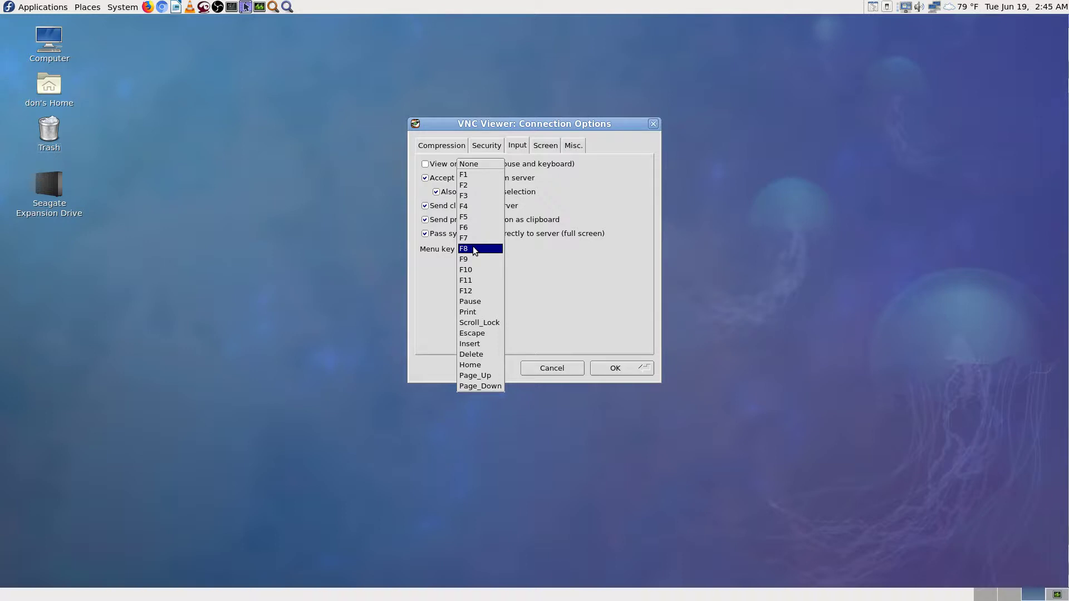
left_click(473, 247)
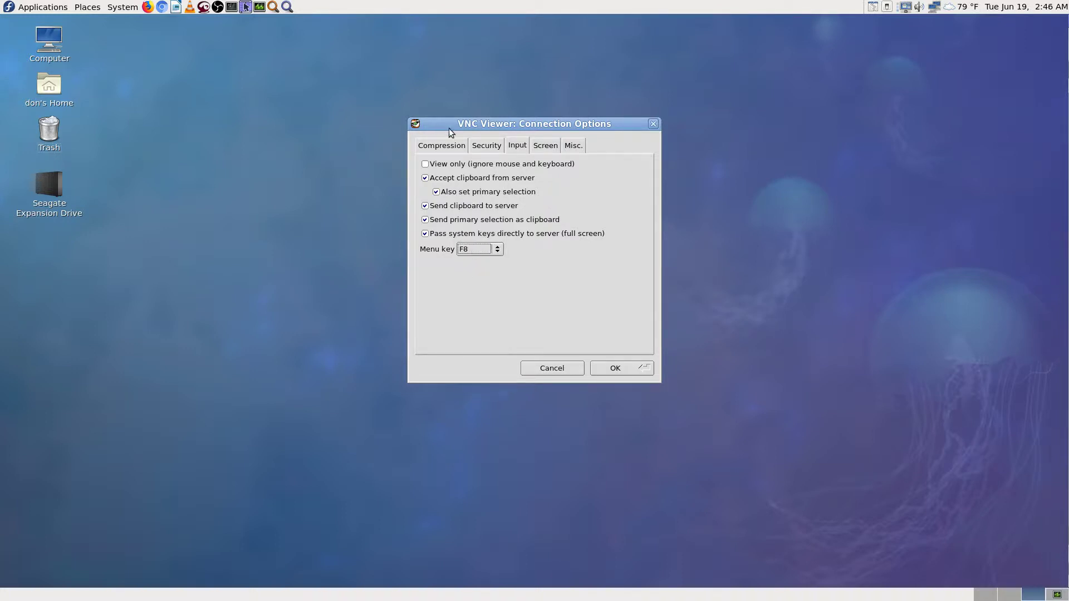
left_click(485, 146)
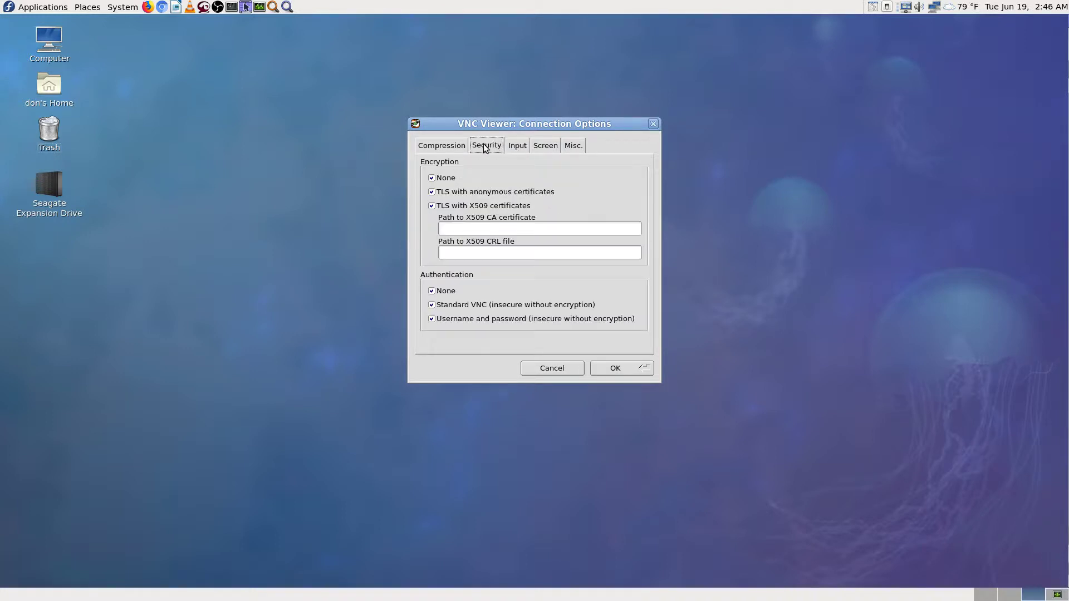
left_click(445, 148)
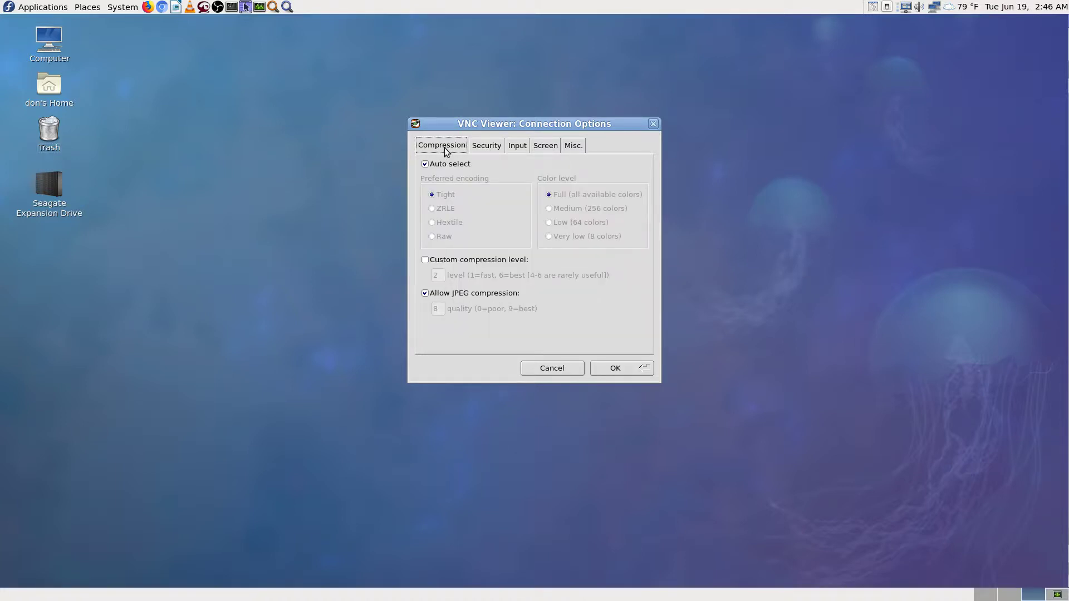
left_click(555, 369)
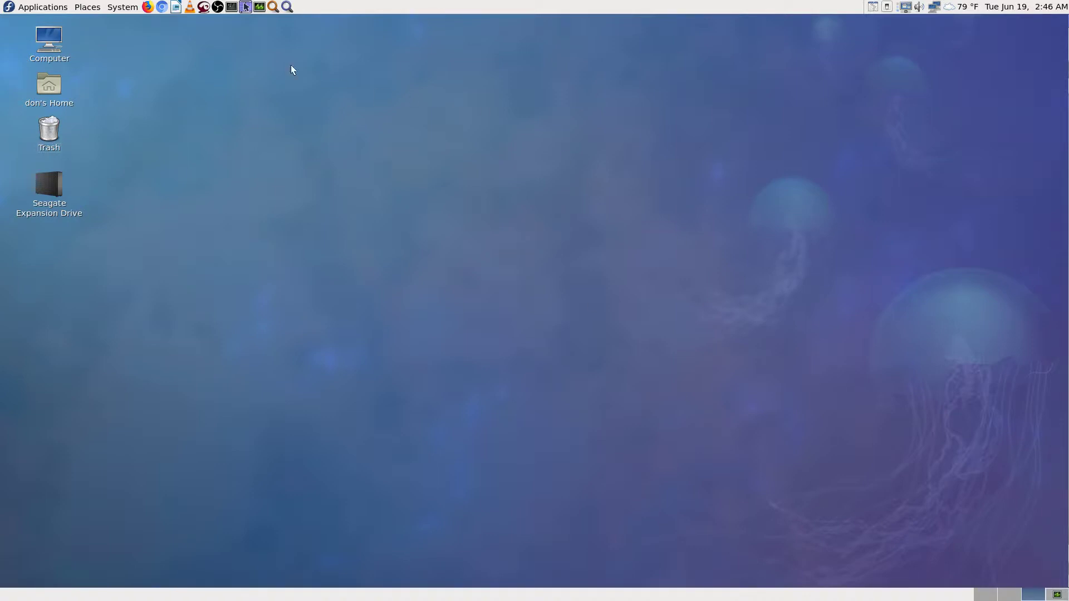
Step: Launch Krusader on the remote desktop, select Backup-Lenovo-i5-Fedora-23 and dwhelper on the Seagate Expansion Drive, and deselect both folders
left_click(247, 9)
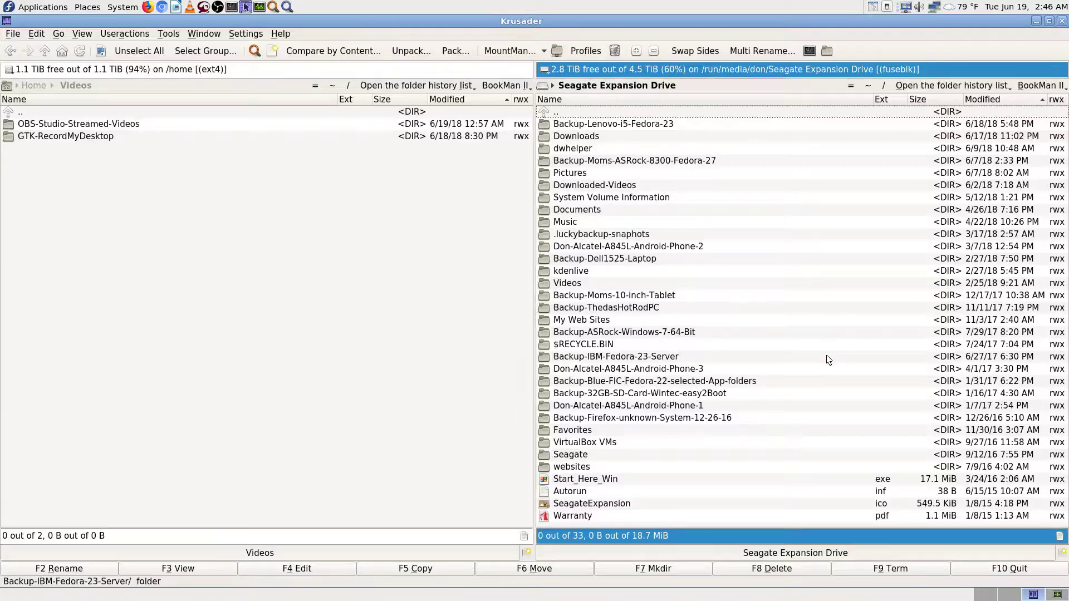
left_click(600, 128)
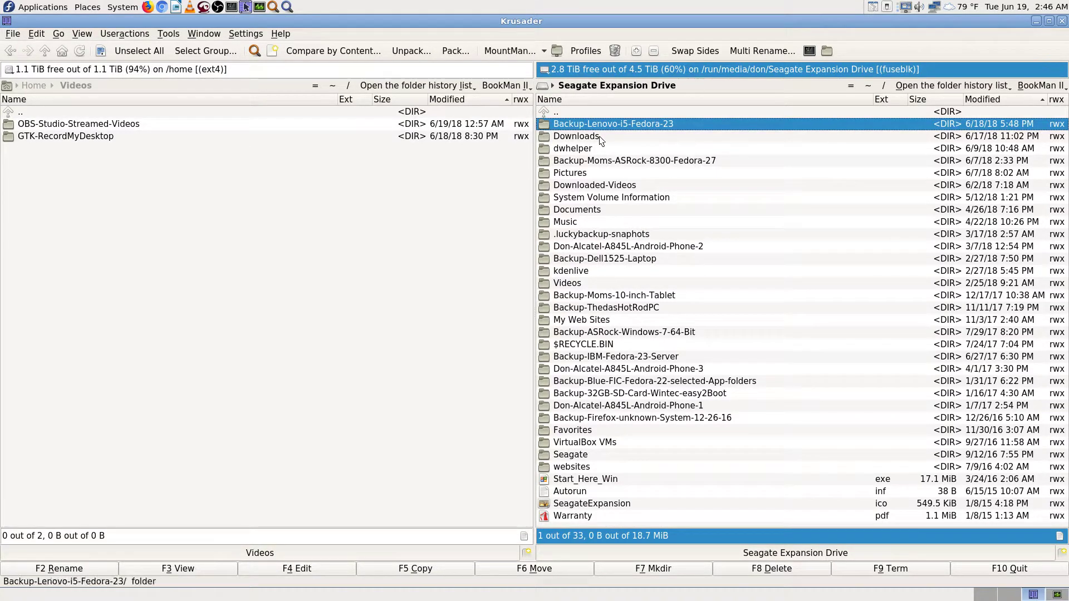
key("ctrl+l")
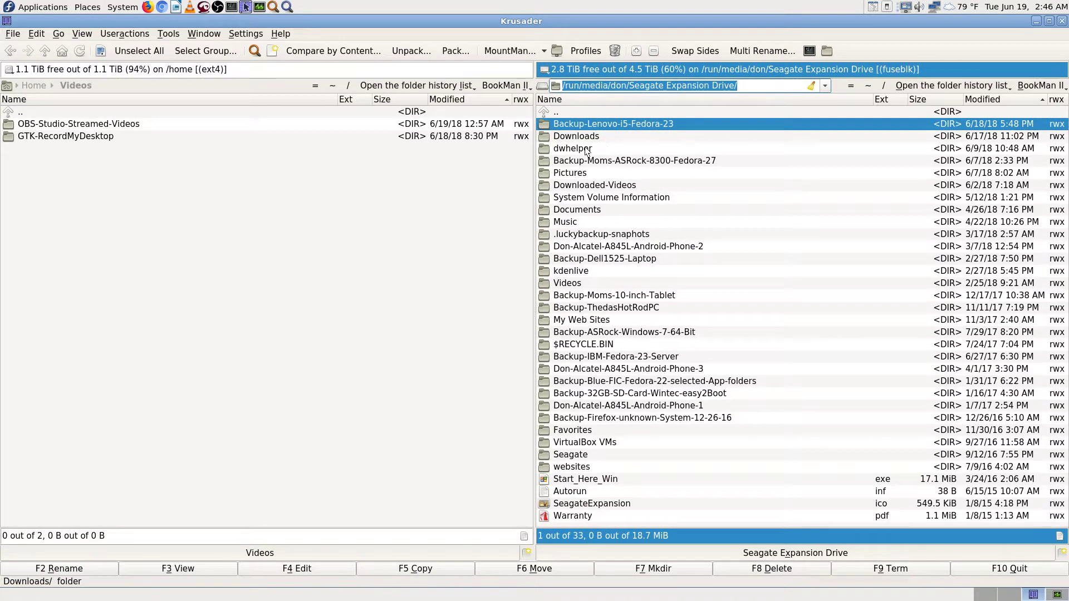
left_click(581, 148, "ctrl")
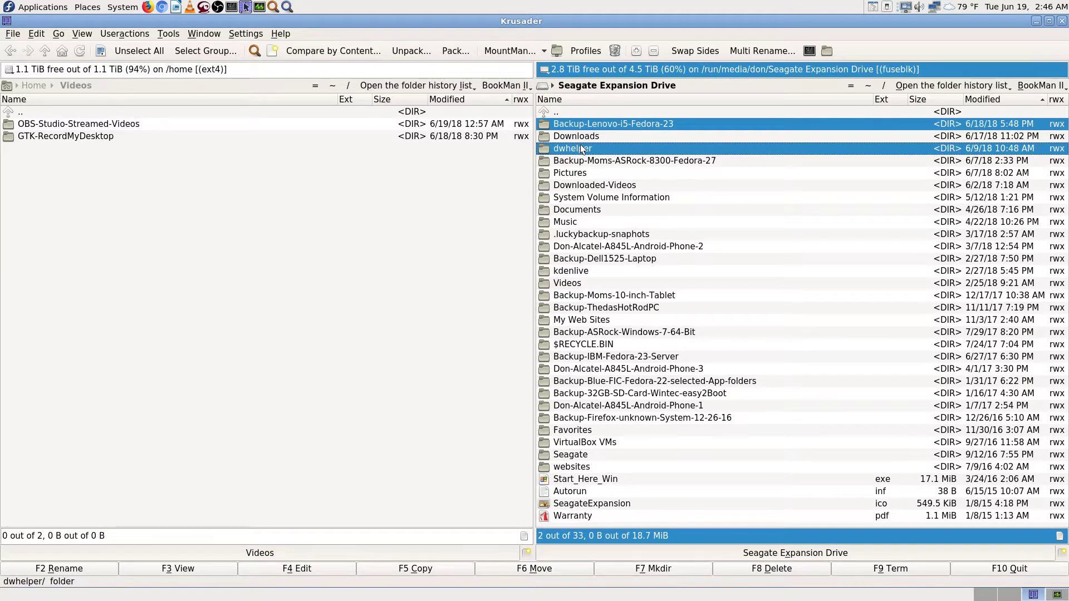
left_click(590, 124, "ctrl")
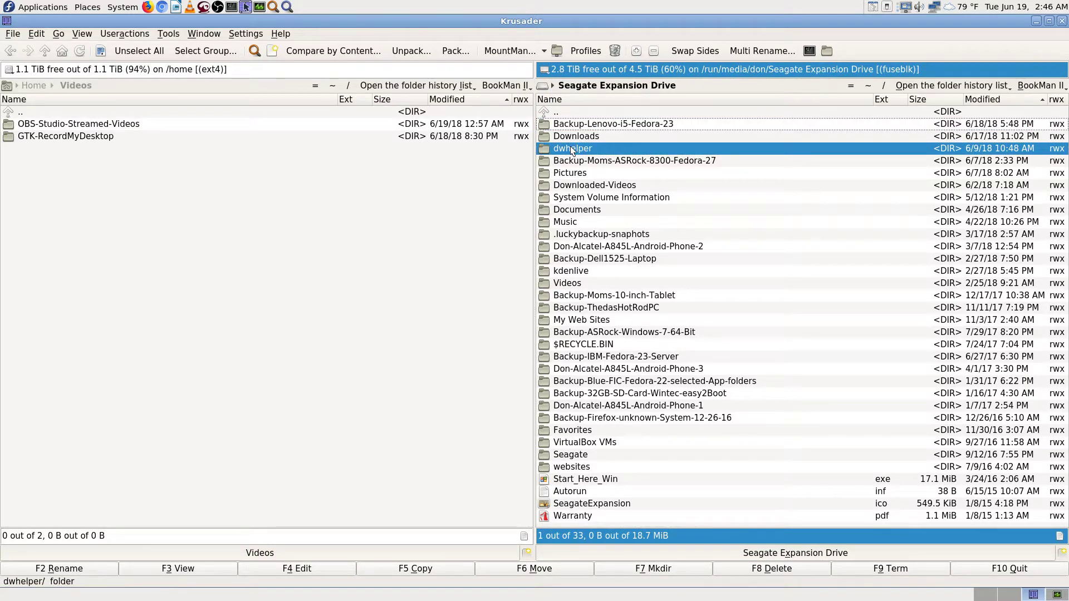
left_click(582, 148, "ctrl")
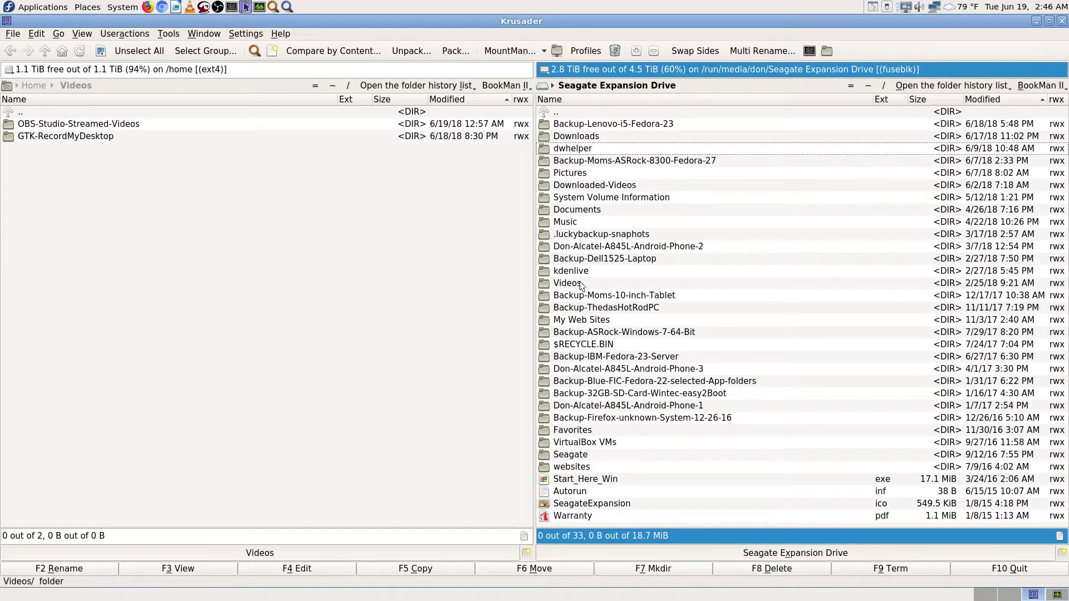
Step: Open the Music folder on the Seagate Expansion Drive and select its K3B CD DVD Burning App folder
left_click(569, 222, "ctrl")
double_click(569, 221)
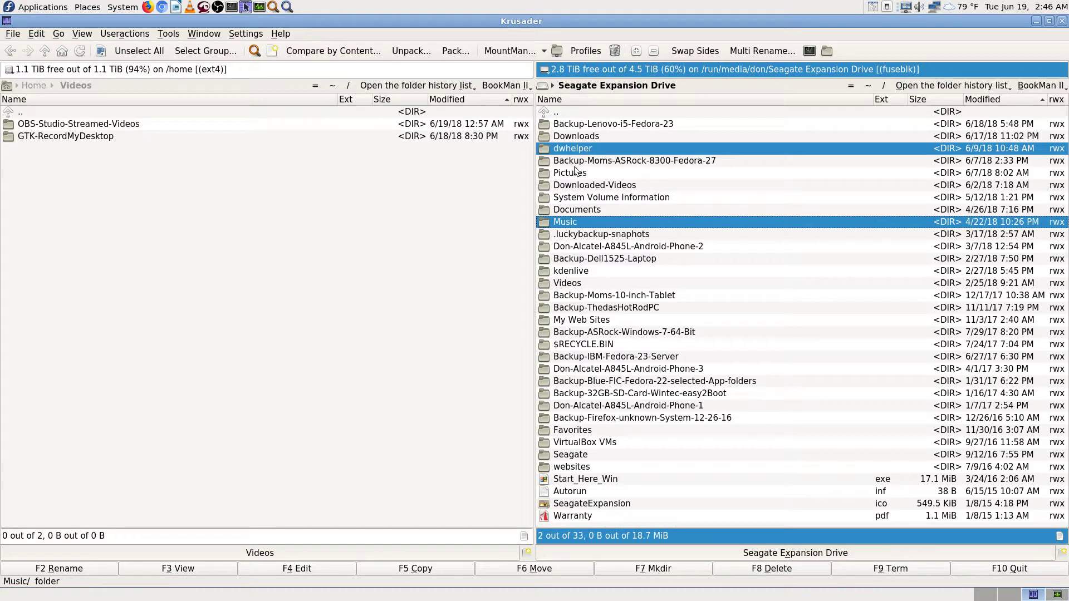
left_click(579, 149)
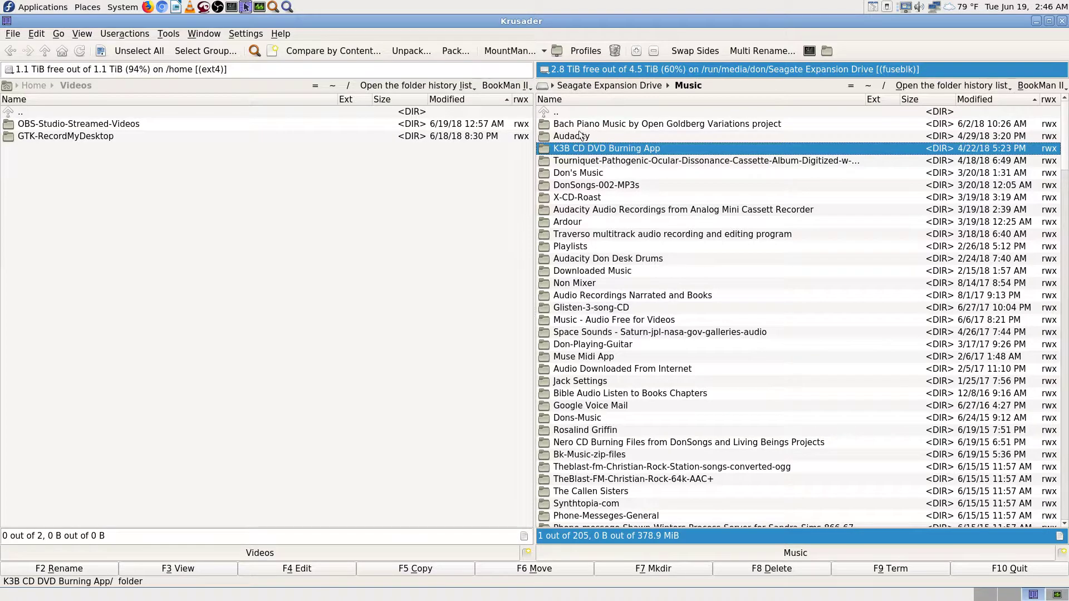
Step: Clear the K3B folder selection, look inside Don-Playing-Guitar on the Seagate Expansion Drive, and return to its Music folder
left_click(578, 113)
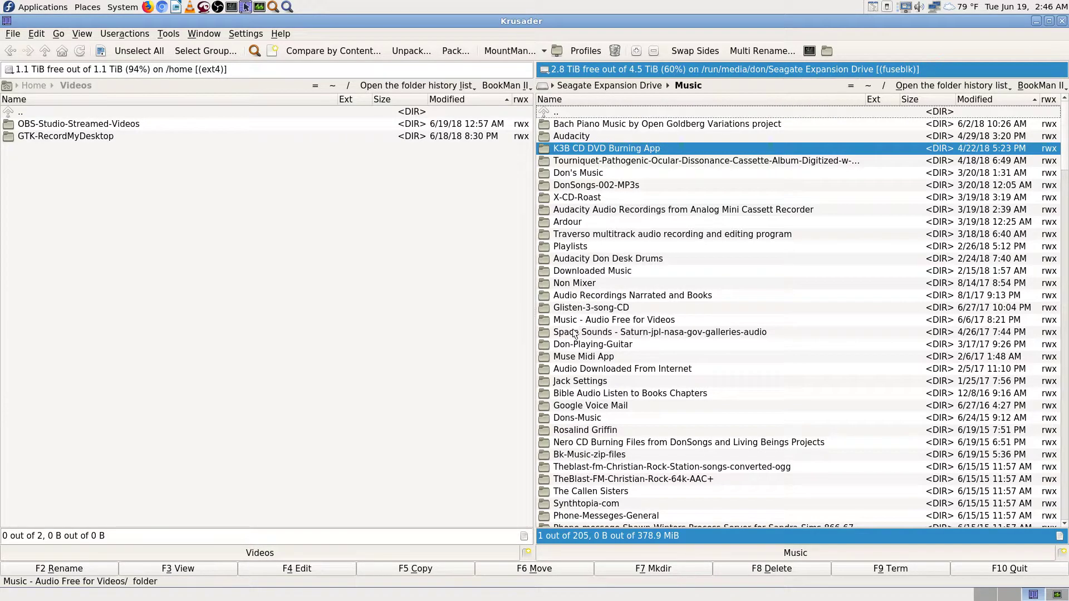
left_click(604, 342)
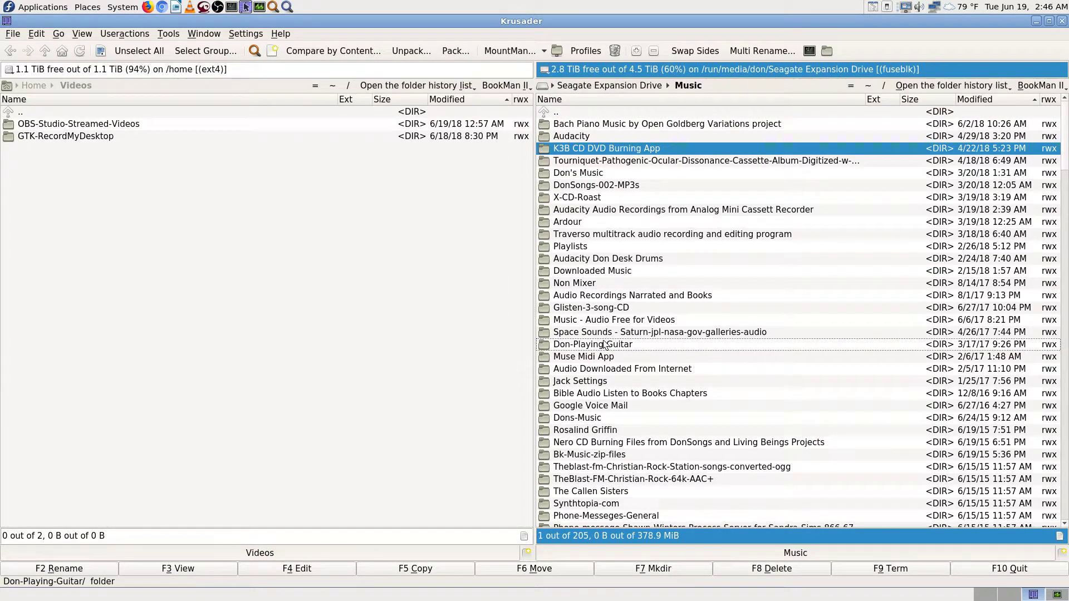
double_click(606, 344)
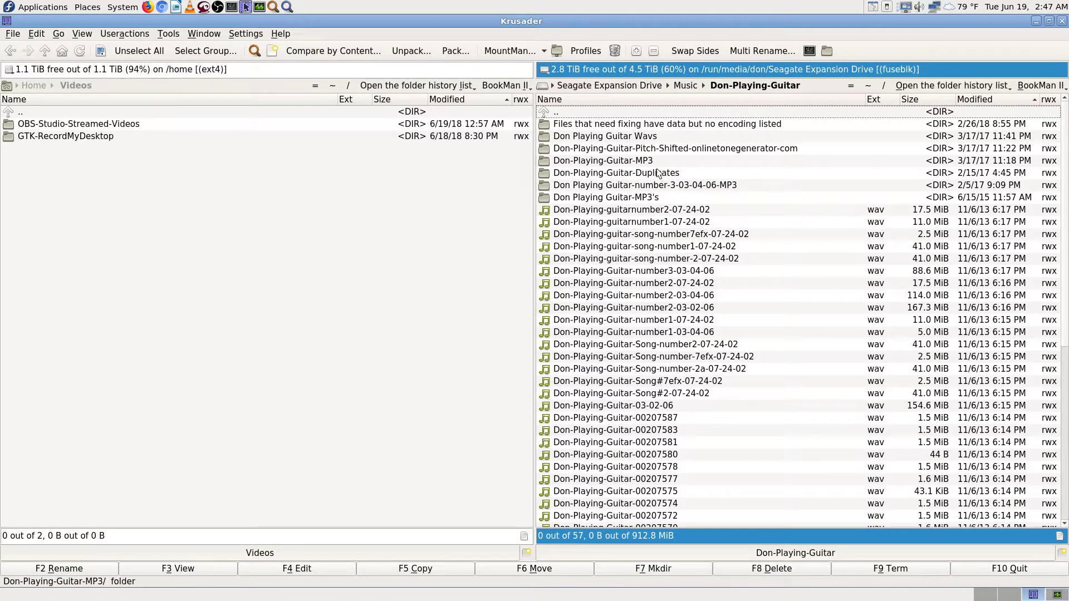
double_click(580, 114)
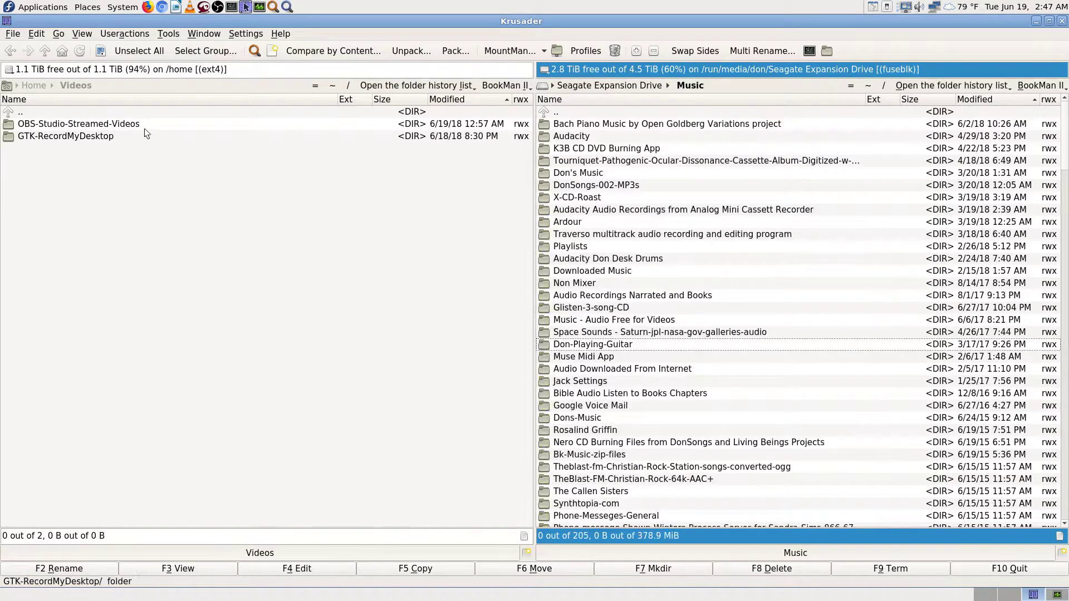
Step: Show the Home Music folder in the other pane and select Don-Playing-Guitar in the Seagate drive's Music folder
double_click(28, 114)
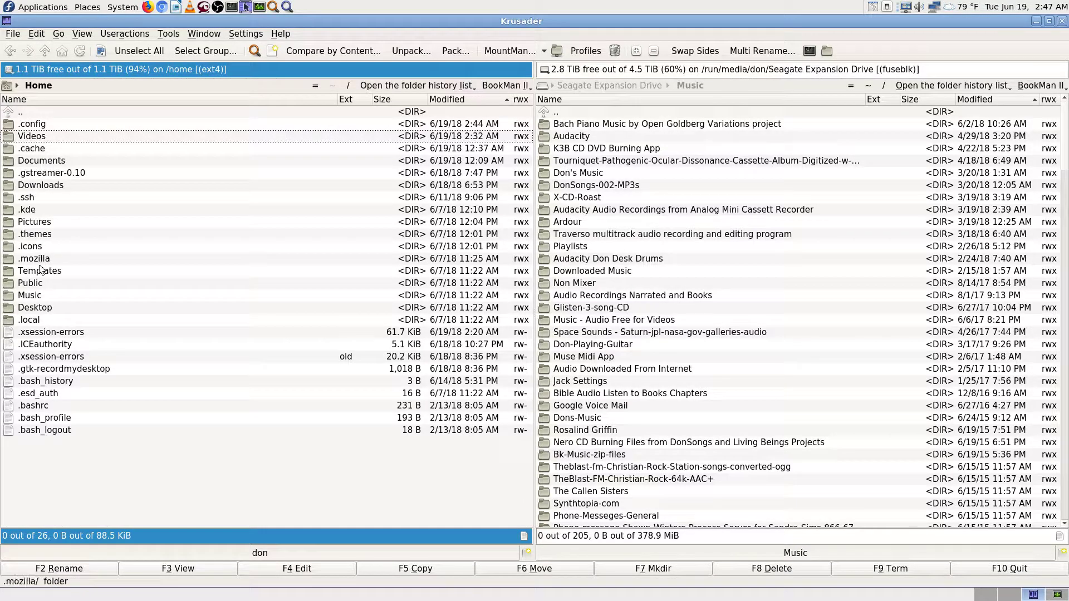
double_click(40, 301)
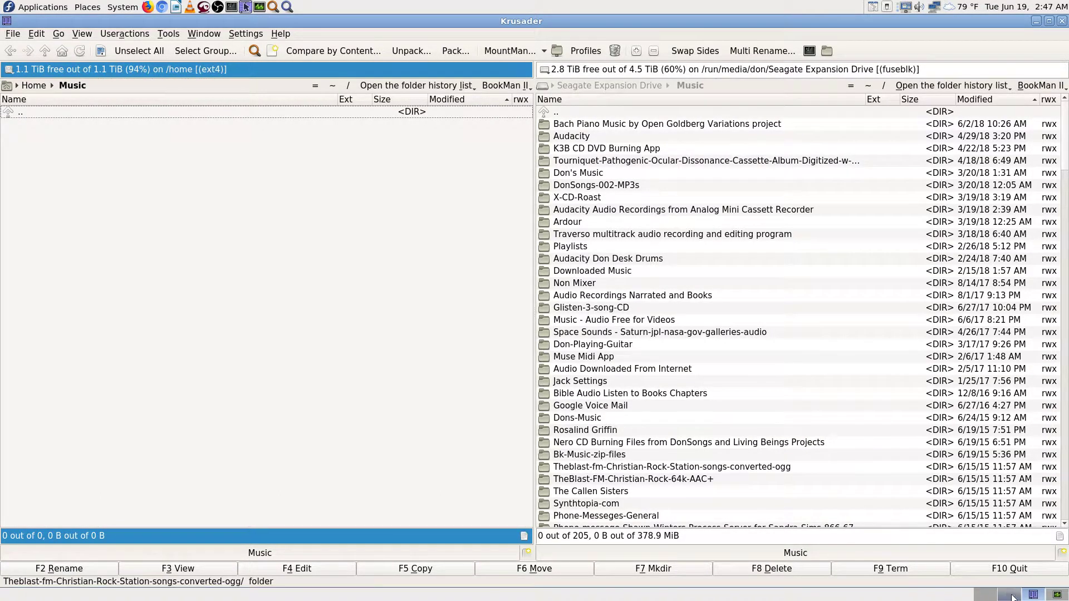
left_click(604, 346)
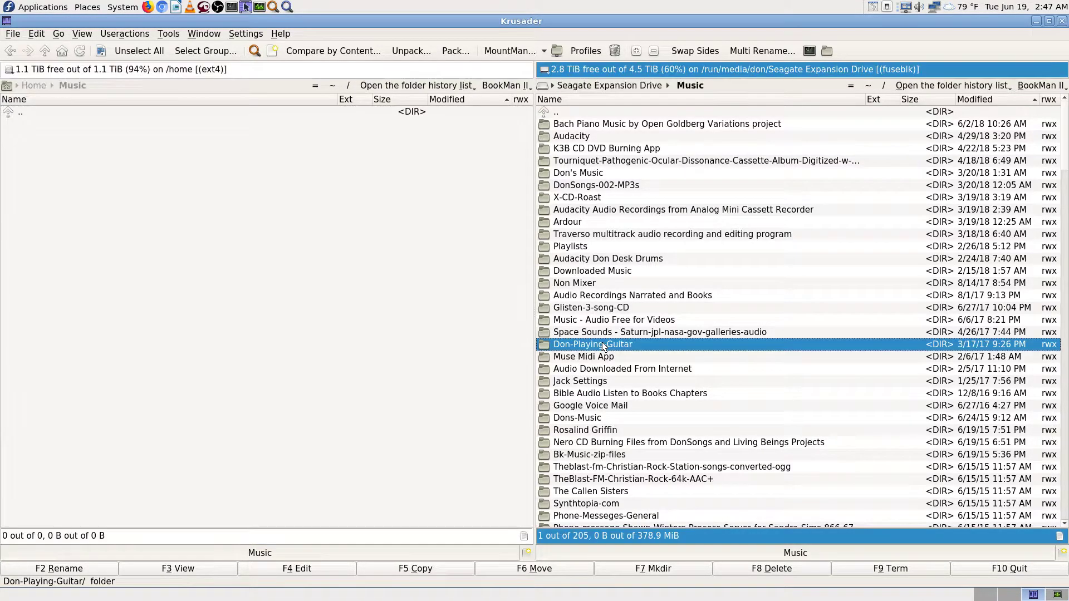
Step: Sort the Seagate drive's Music folder by name and inspect the contents of Don-Playing-Guitar at different icon sizes
left_click(608, 99)
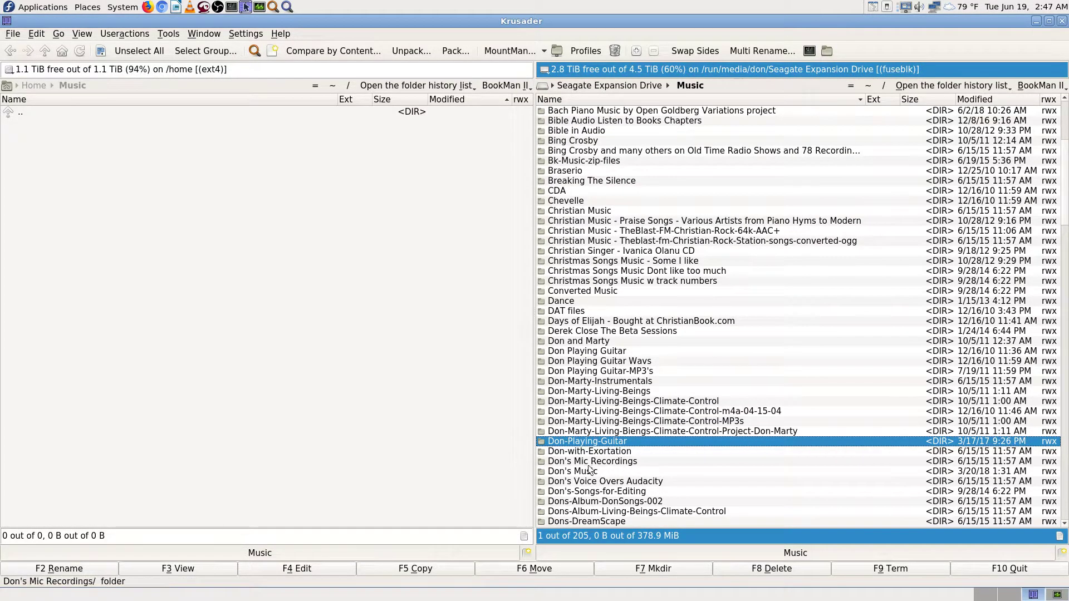
double_click(607, 442)
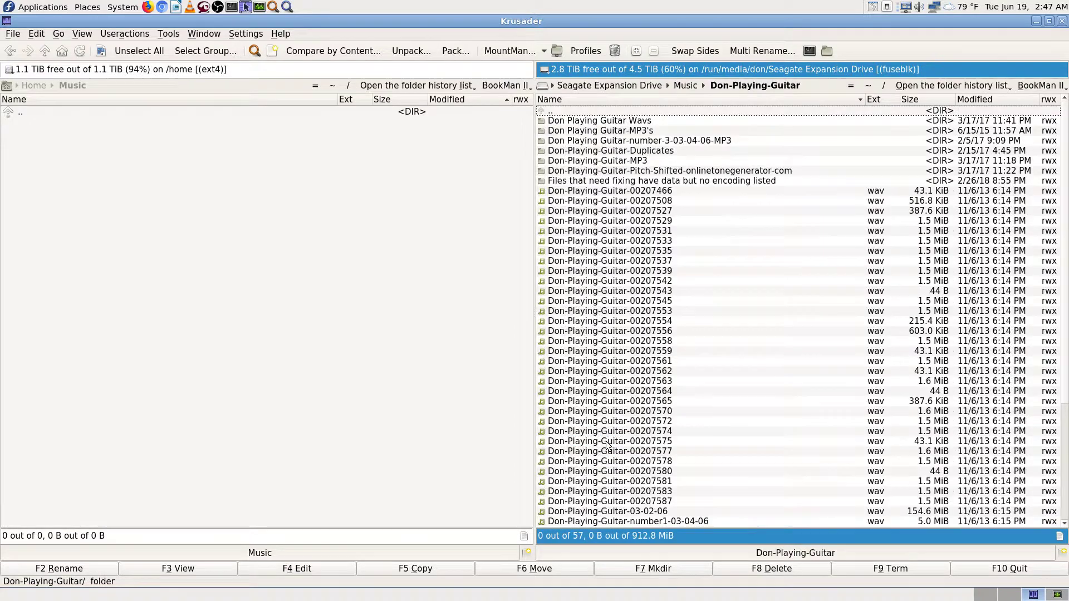
scroll(633, 344, "up", 3)
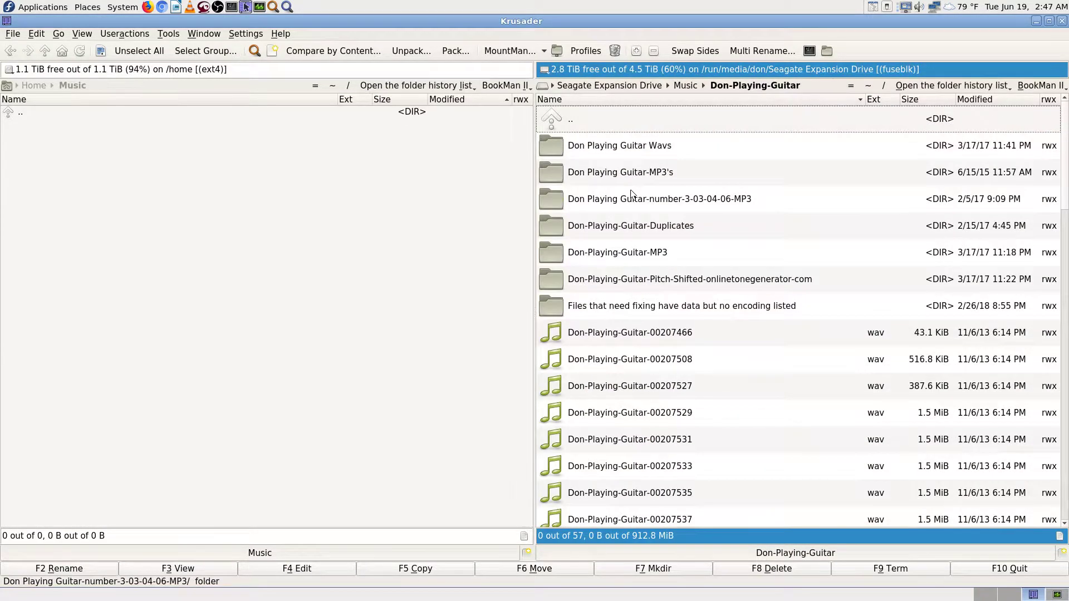
scroll(661, 269, "down", 2)
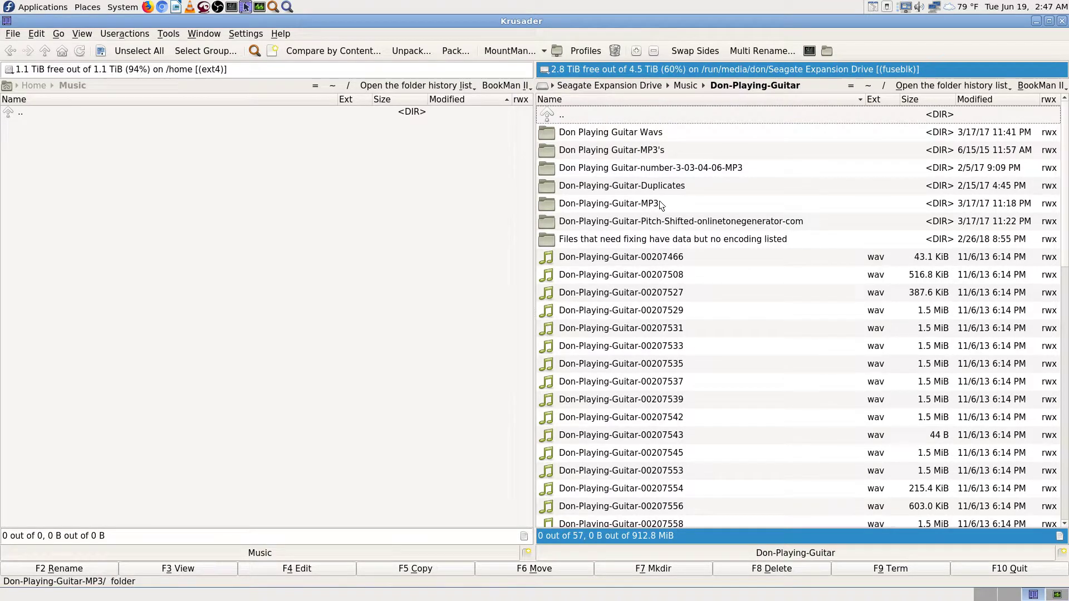
scroll(661, 205, "down", 1)
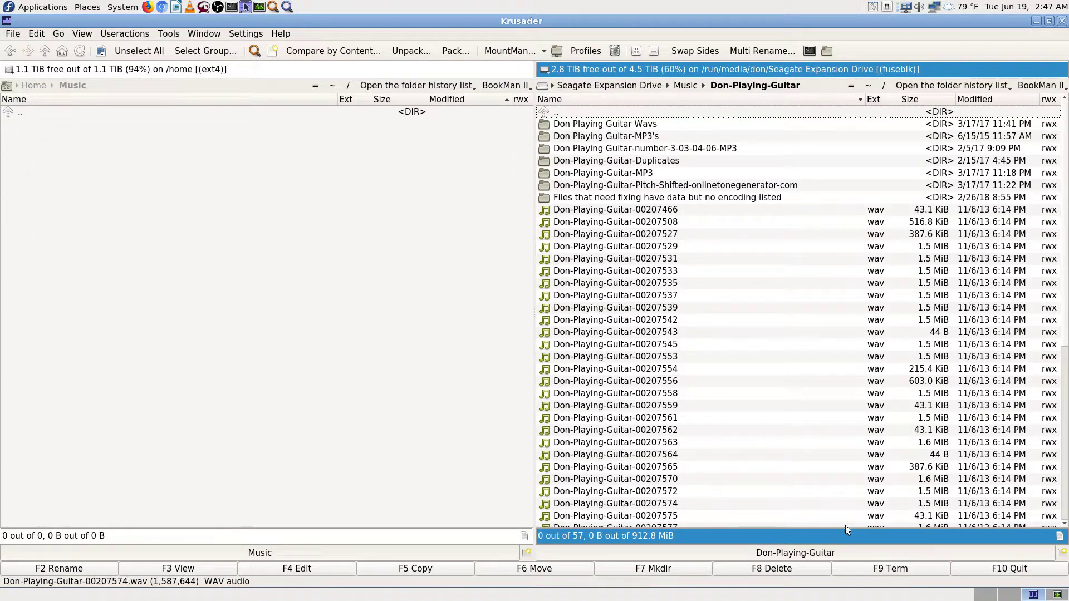
double_click(584, 113)
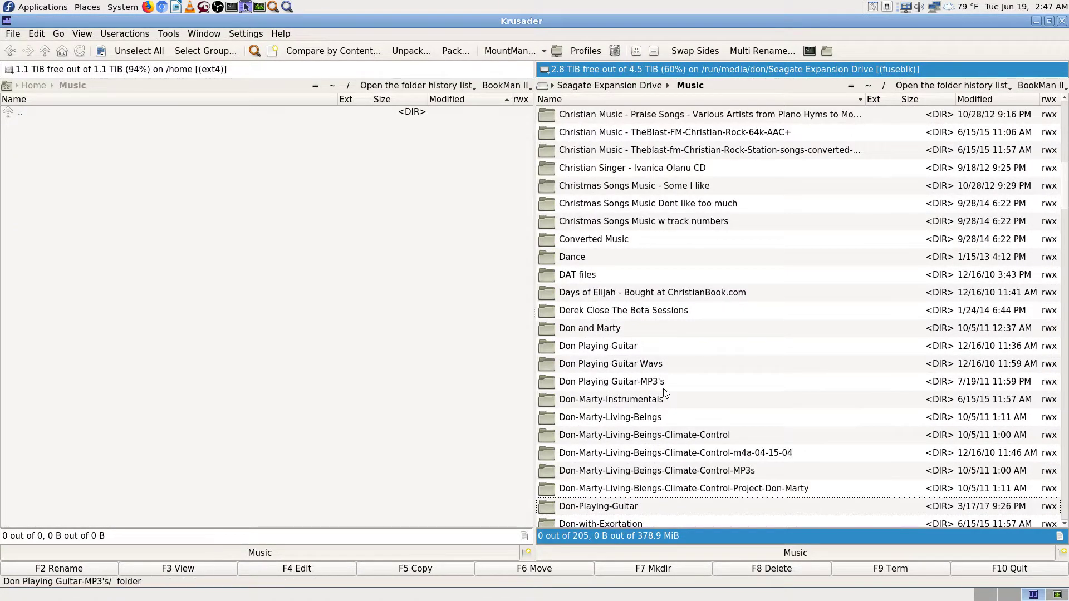
Step: Try copying the Don-Playing-Guitar folder to the Home Music folder, and cancel the copy
left_click(620, 506)
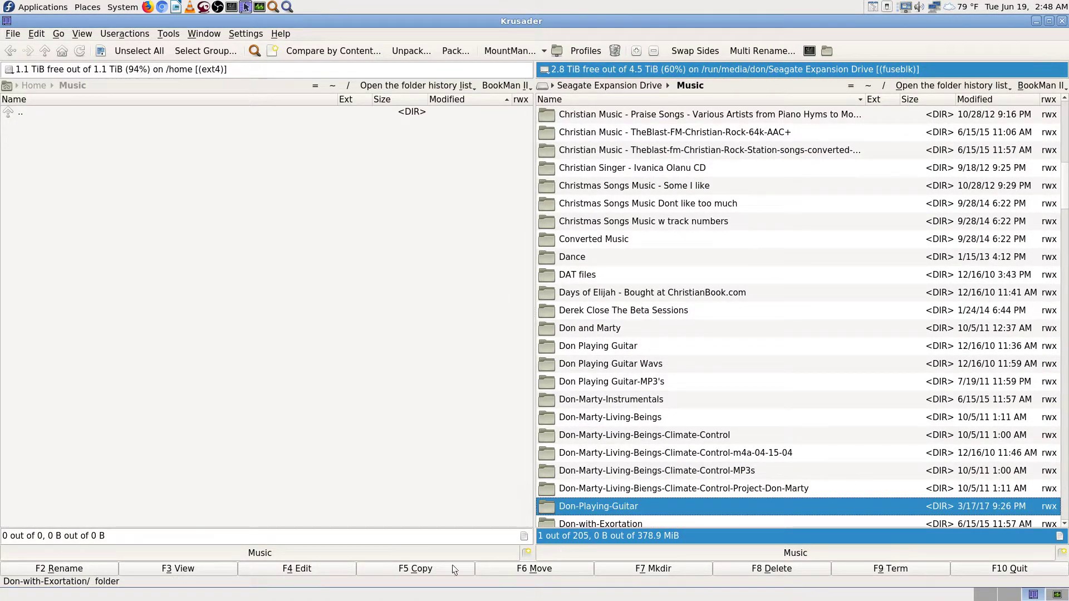
left_click(431, 569)
left_click(675, 306)
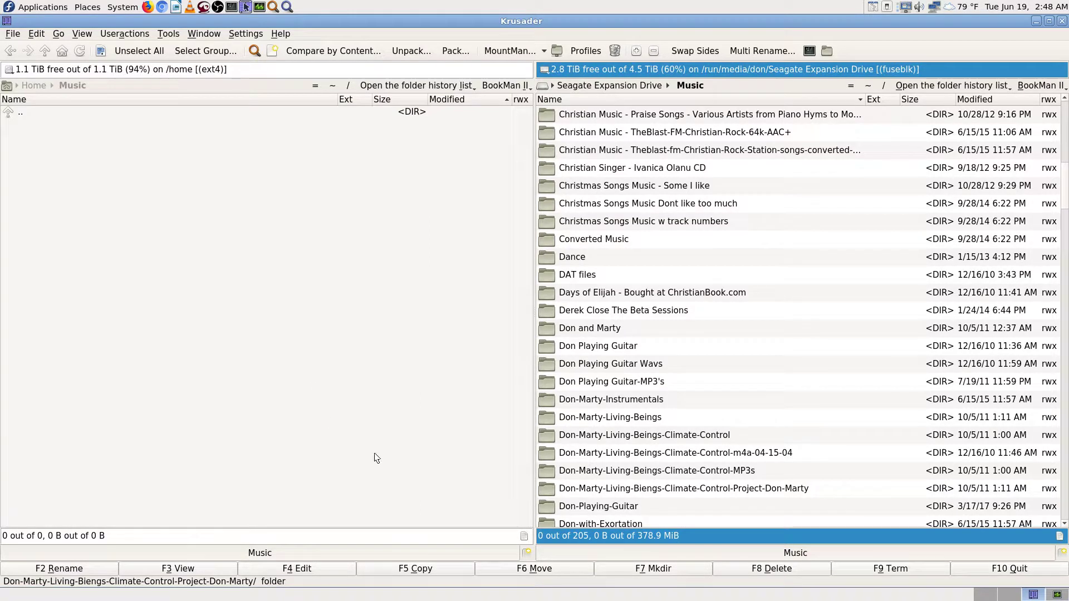
left_click(597, 508)
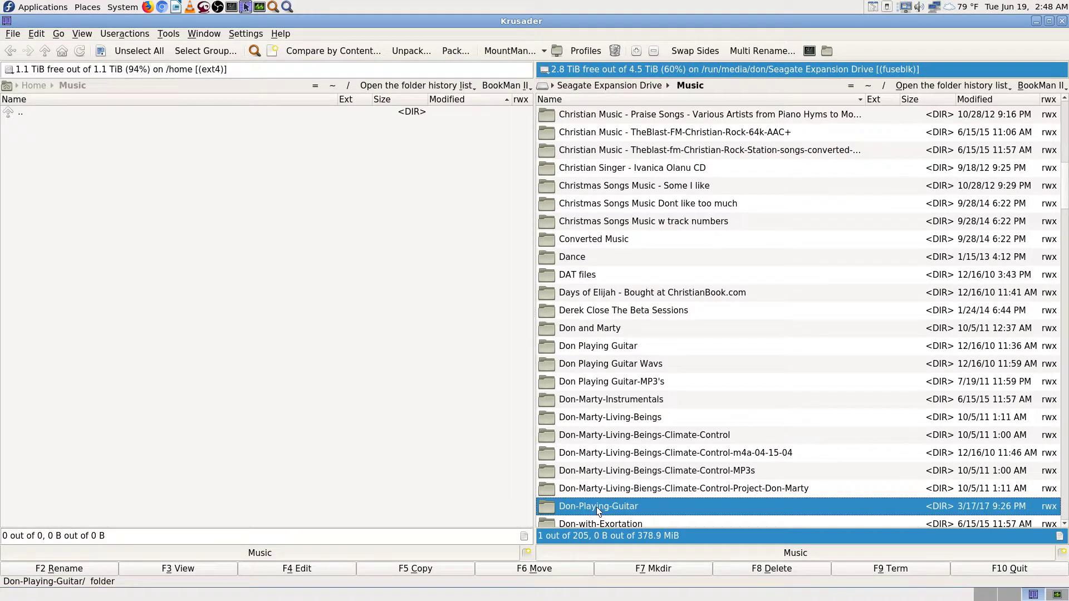
left_click(429, 565)
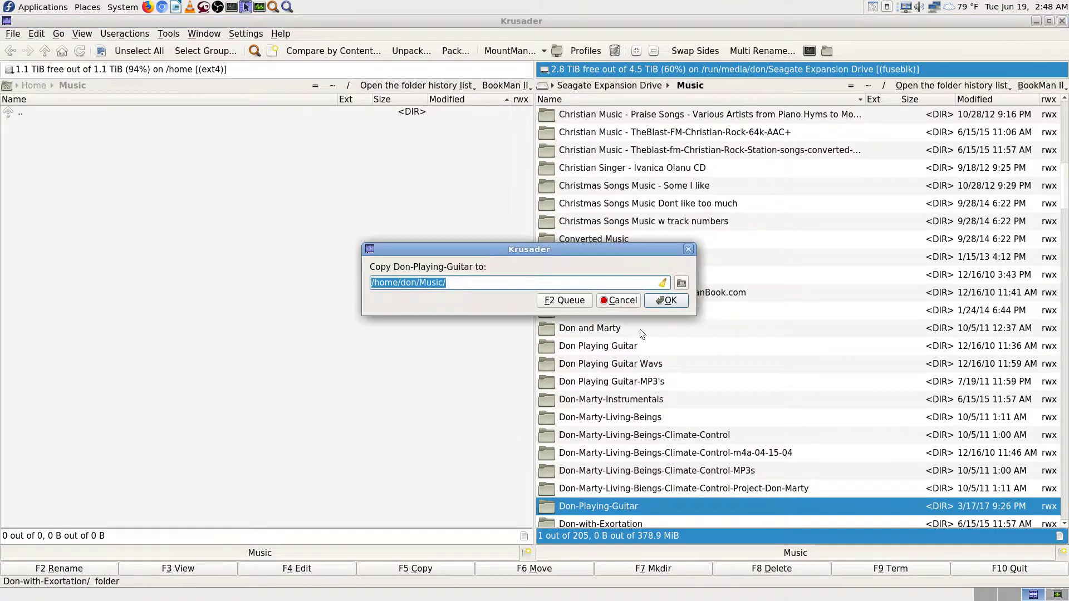
left_click(622, 303)
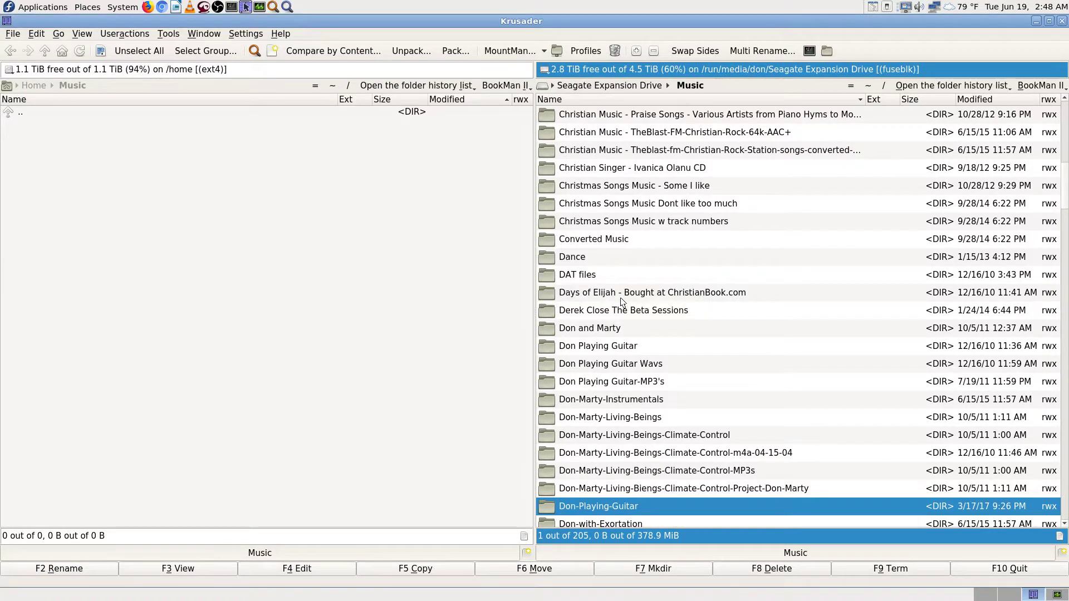
Step: Add Don's Music to the selected Don-Playing-Guitar folder on the Seagate drive, and deselect both folders
left_click(313, 287)
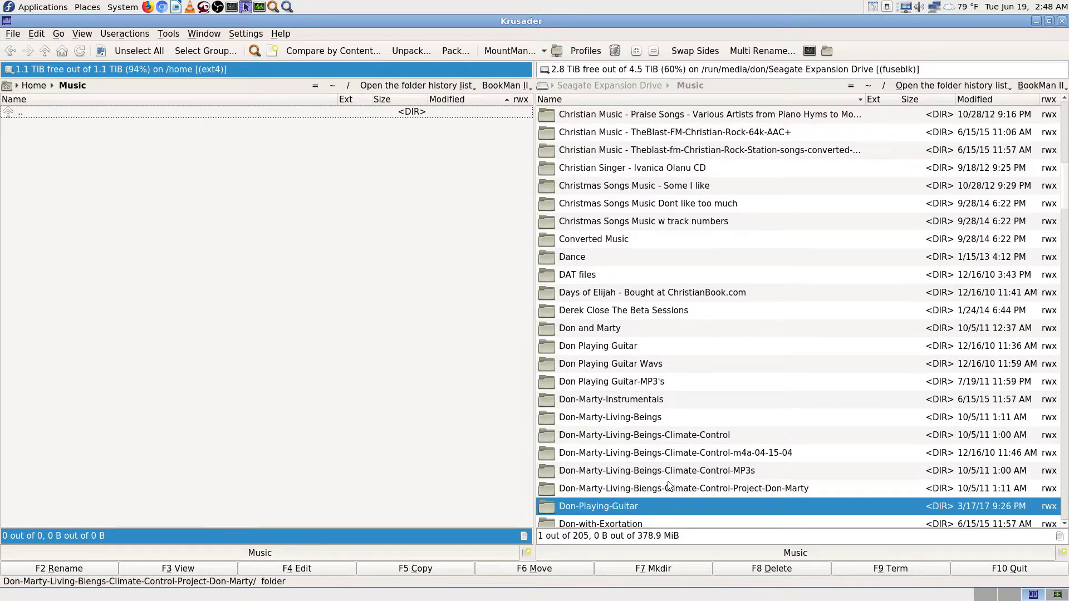
left_click(693, 385)
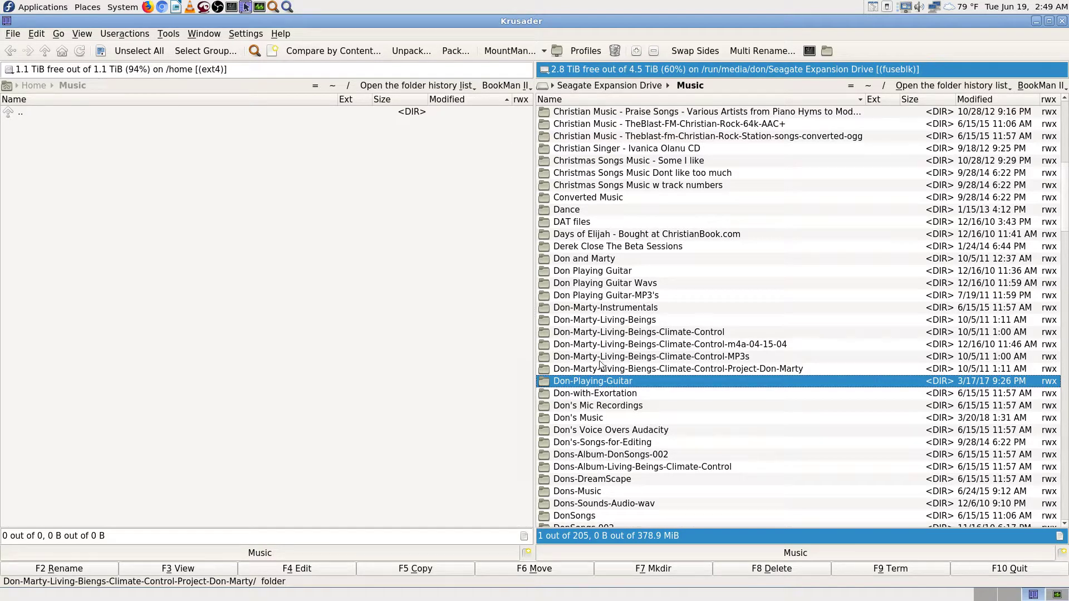
left_click(574, 422, "ctrl")
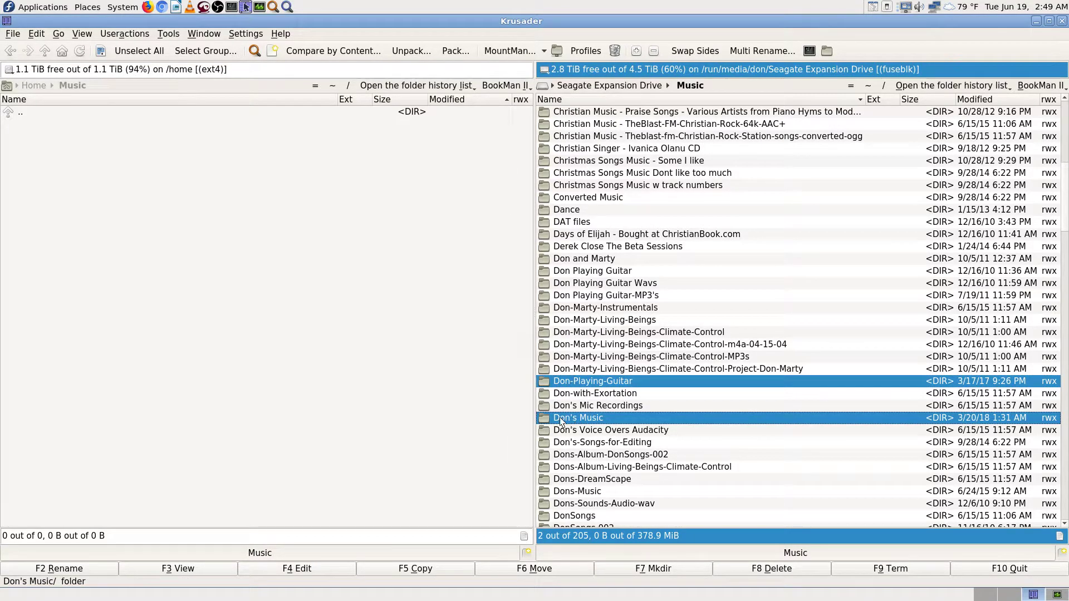
left_click(560, 418, "ctrl")
left_click(609, 381, "ctrl")
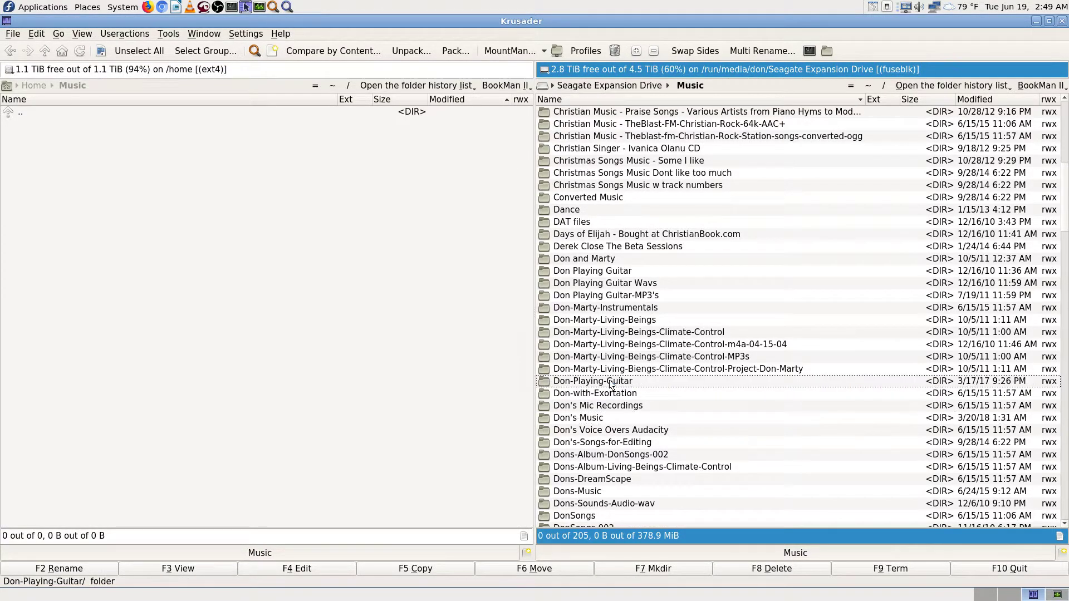
Step: Demonstrate individual and range selection on the neighbouring Don-Marty project, Don-Playing-Guitar and Don-with-Exortation folders, and deselect all of them
left_click(615, 369, "ctrl")
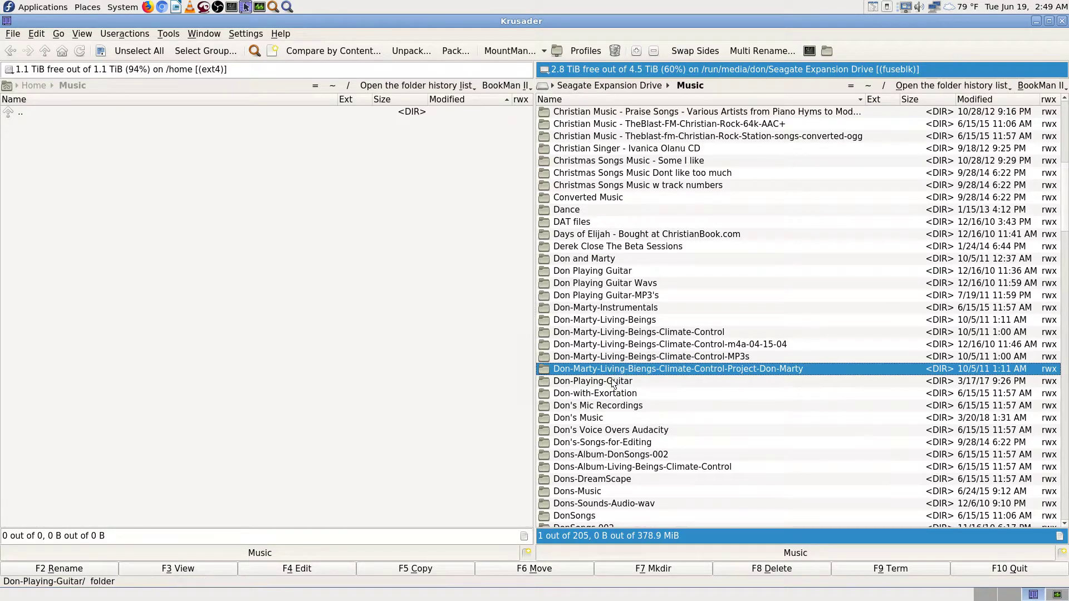
left_click(621, 379)
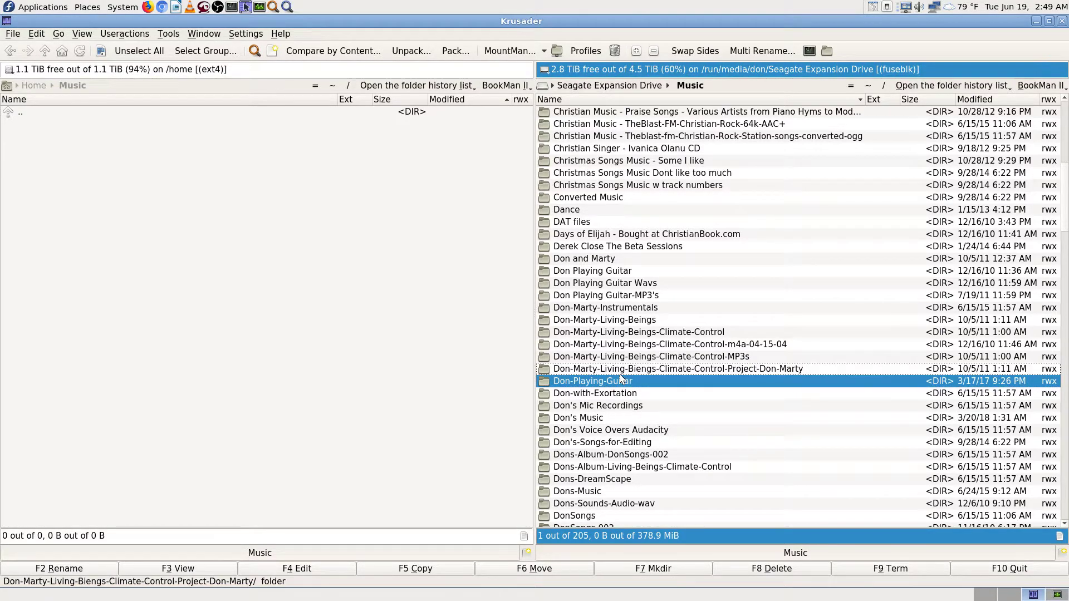
left_click(613, 383, "ctrl")
left_click(606, 390, "shift")
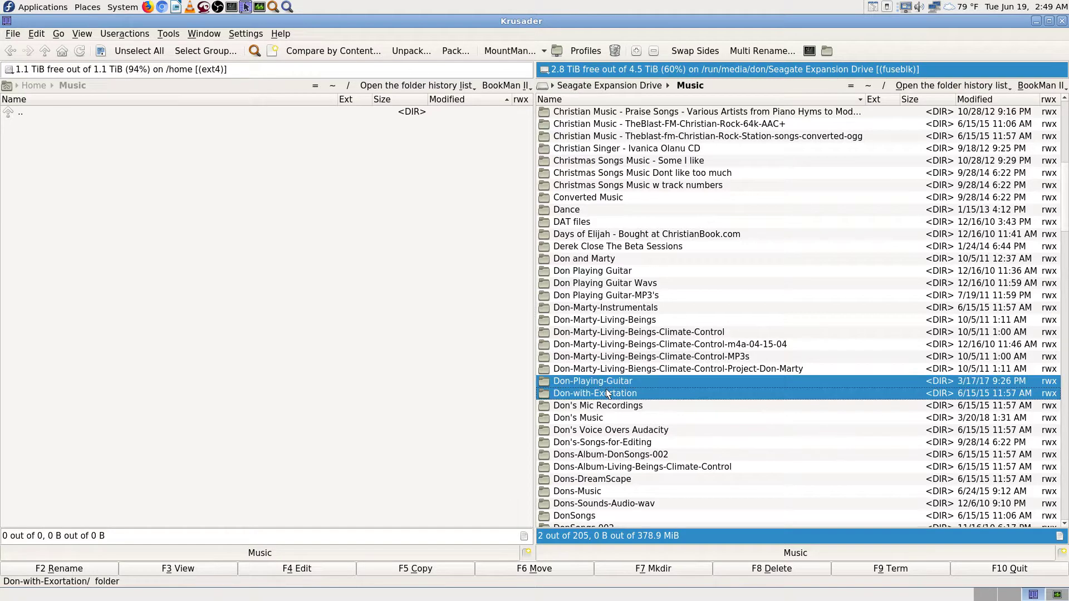
left_click(610, 367, "ctrl")
left_click(610, 368, "ctrl")
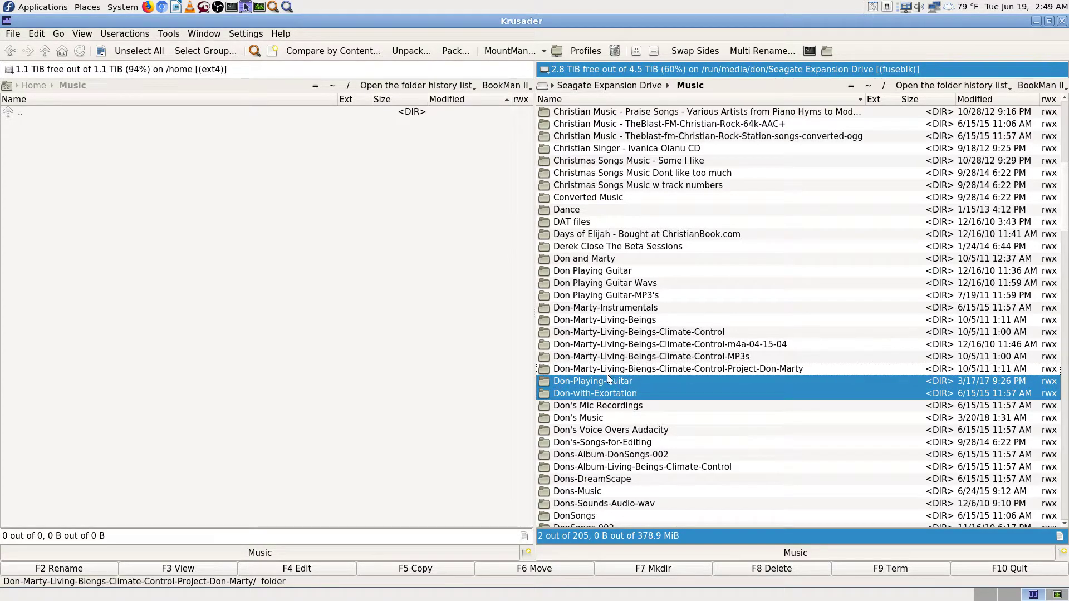
left_click(608, 380, "ctrl")
left_click(599, 392, "ctrl")
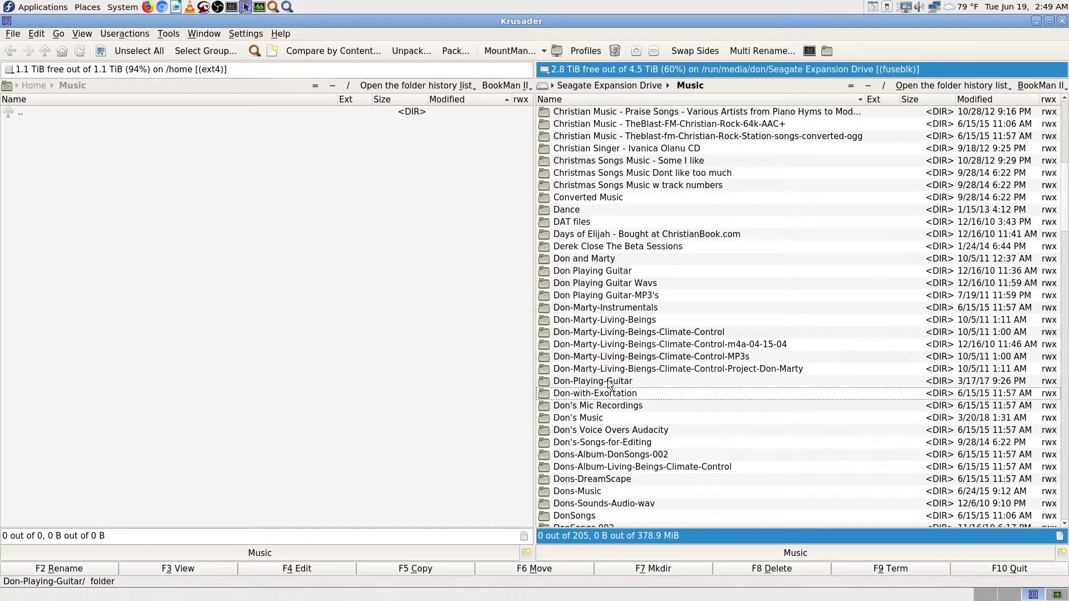
left_click(609, 383, "shift")
left_click(607, 399, "ctrl")
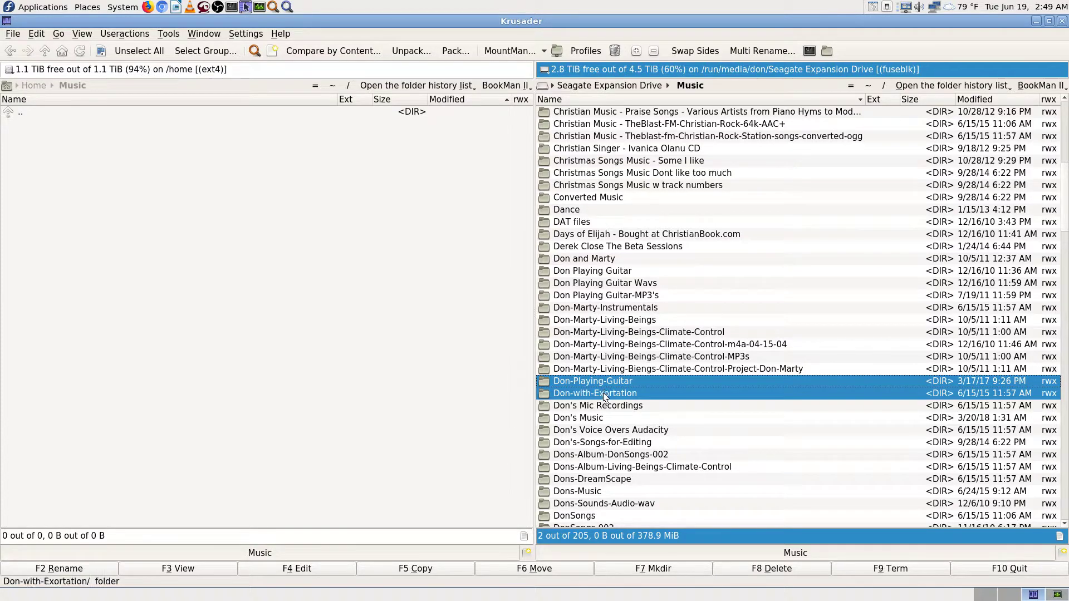
left_click(609, 384, "ctrl")
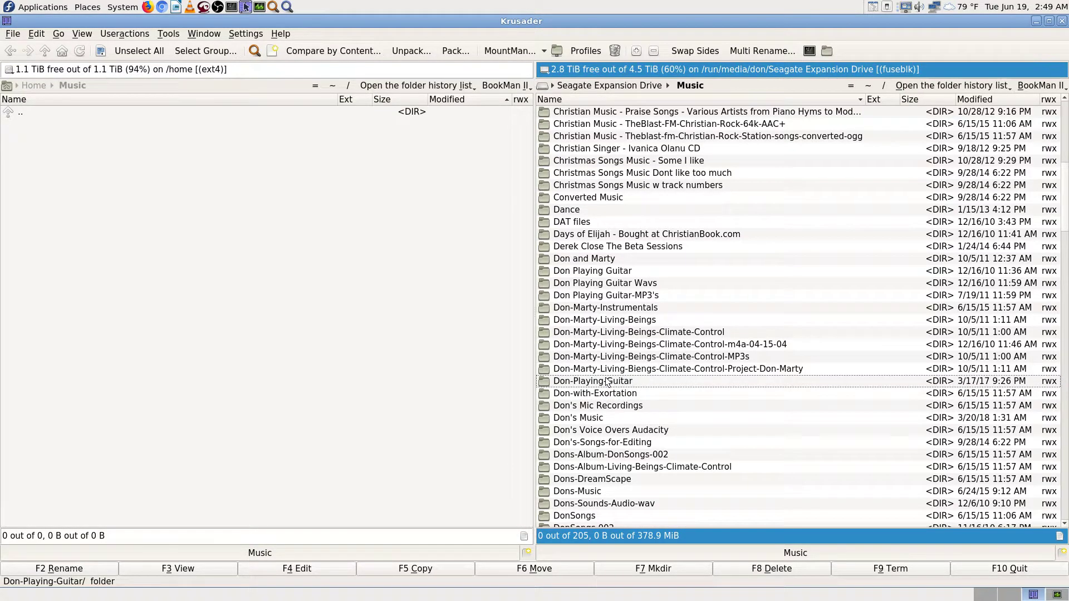
Step: View the contents of Don-Playing-Guitar again, return to the drive's Music folder, and make the Home Music pane active
double_click(607, 382)
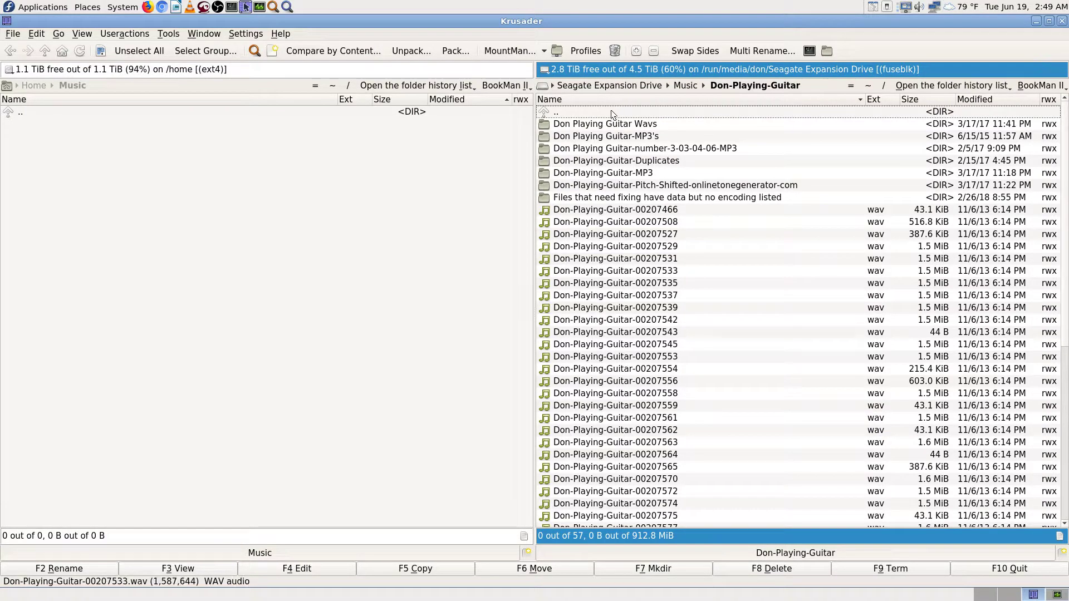
double_click(588, 113)
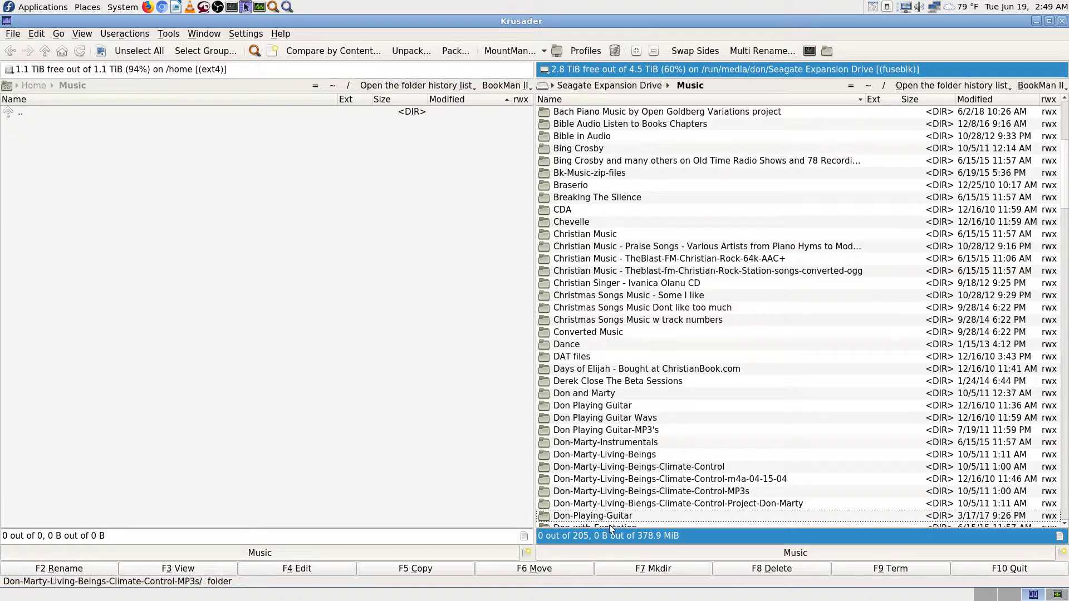
left_click(130, 211)
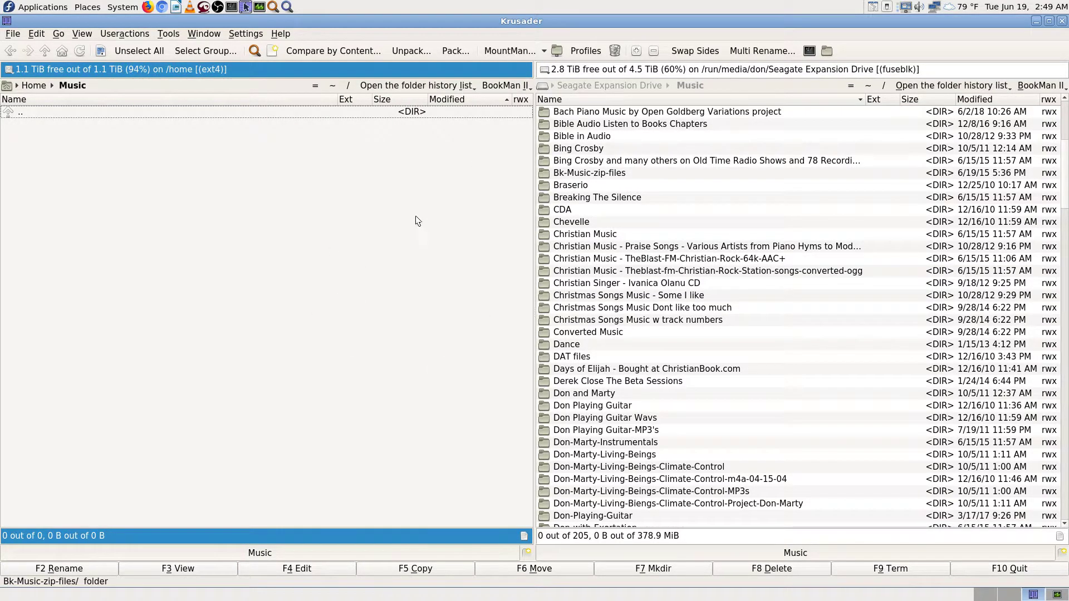
Step: Take the TigerVNC viewer out of full screen and close the remote desktop session
key("F8")
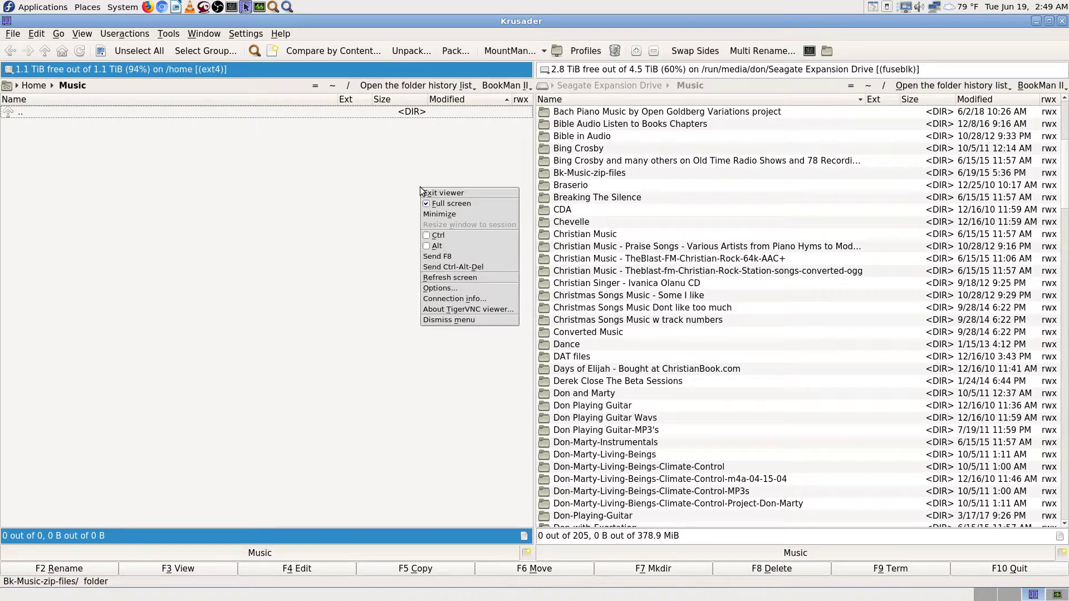
left_click(445, 203)
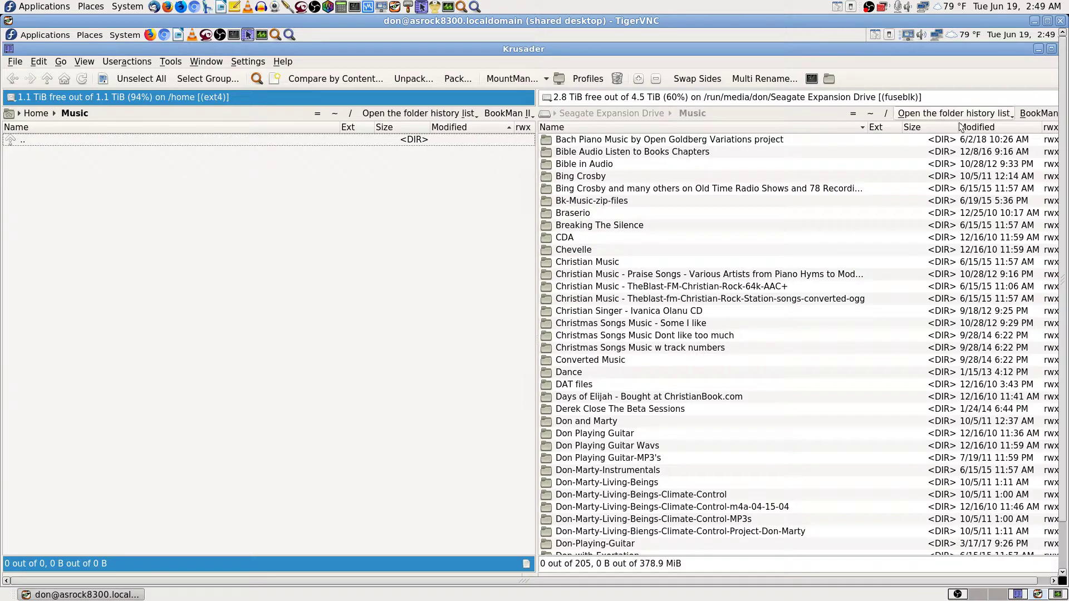
left_click(1062, 21)
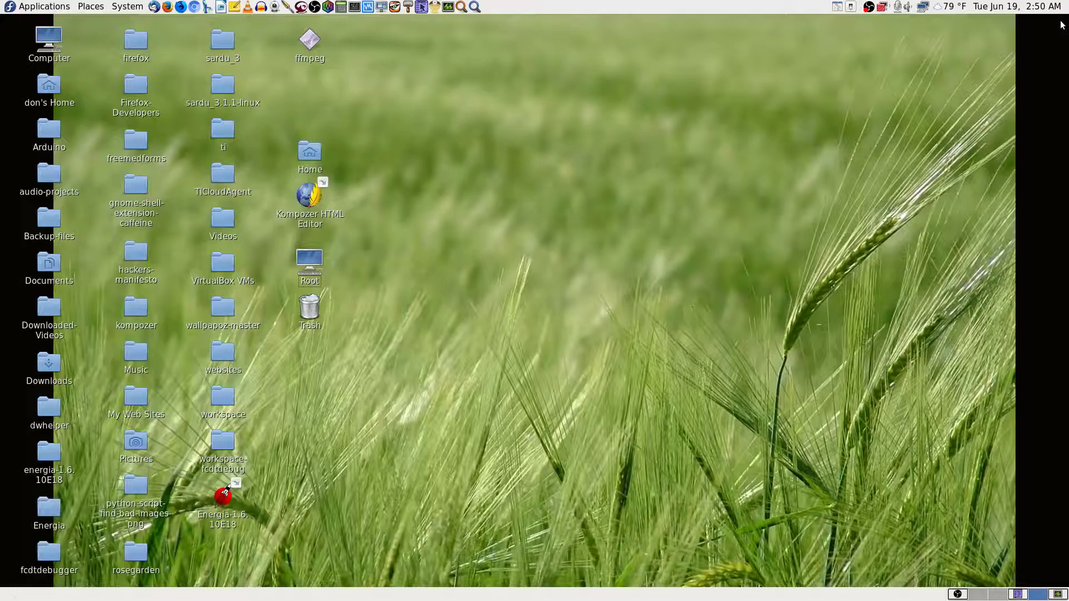
Step: Check the local workspaces showing Krusader's streamed videos folder and System Monitor, and switch to OBS Studio
left_click(1018, 594)
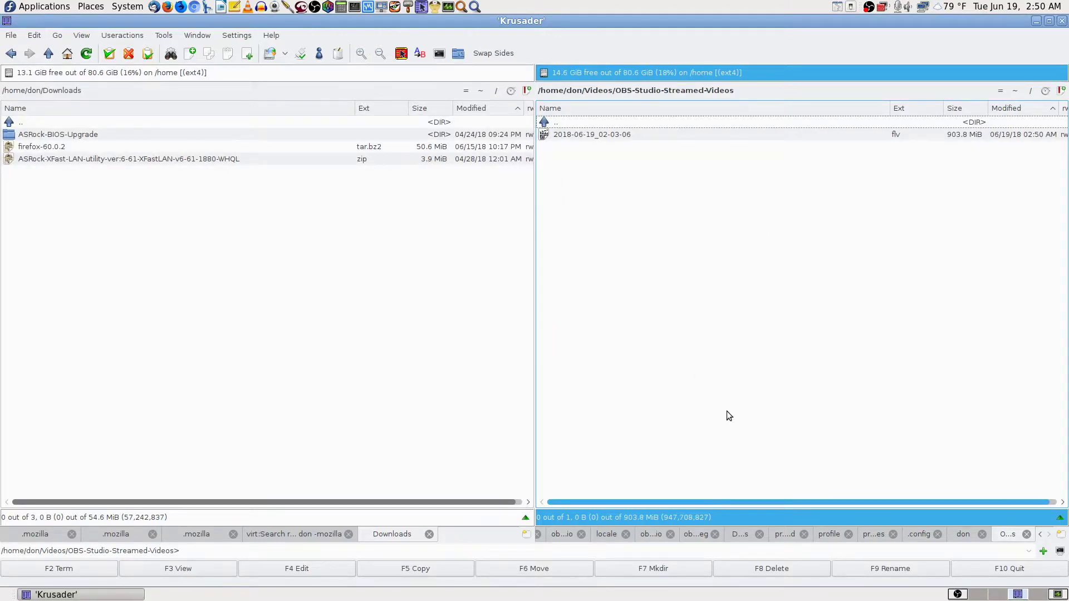
left_click(1057, 594)
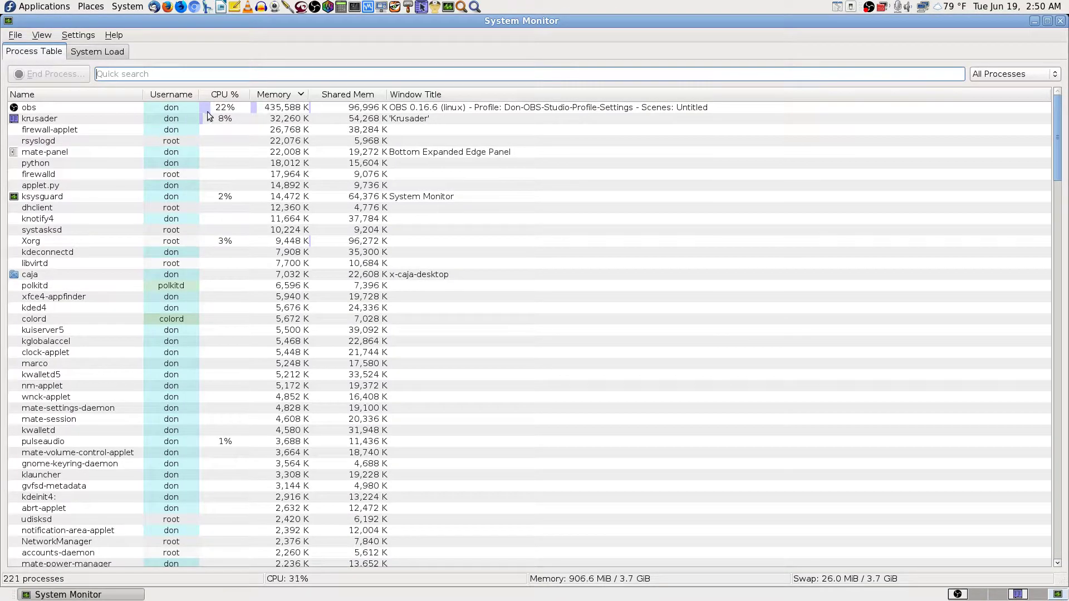
left_click(980, 594)
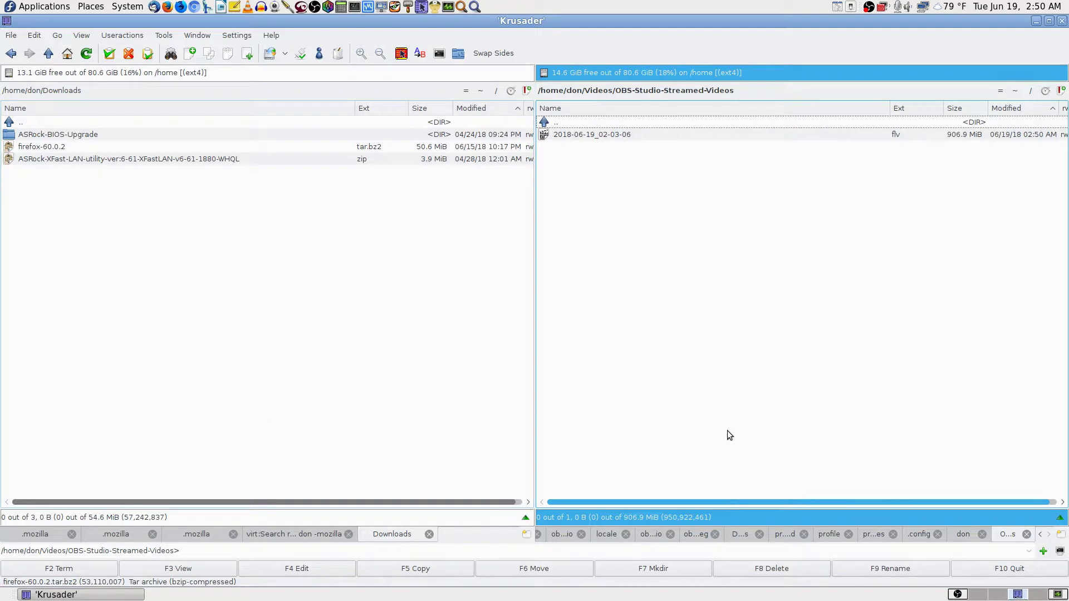
left_click(957, 594)
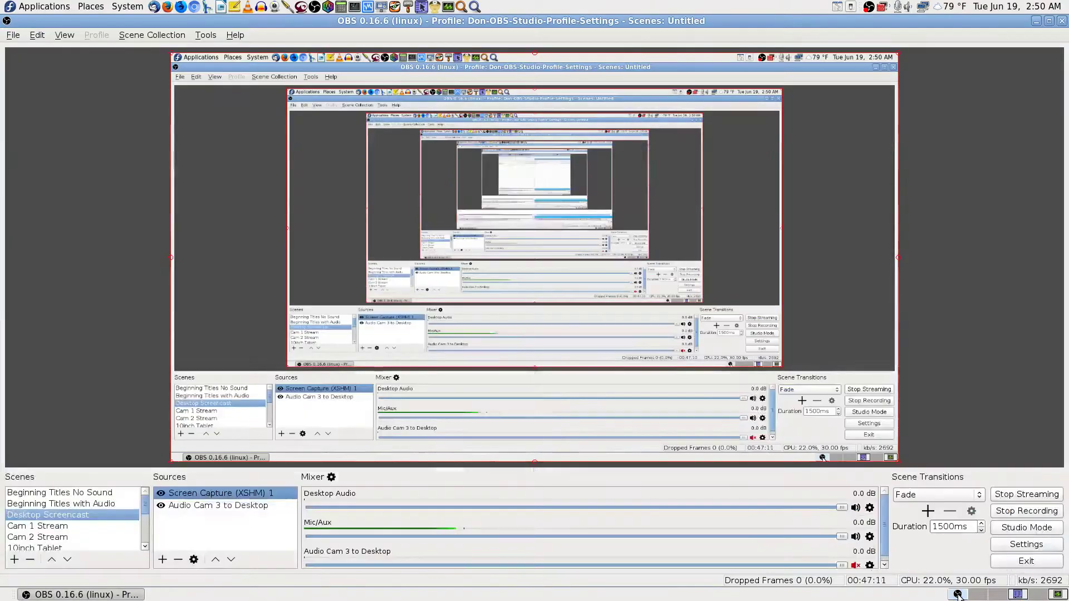